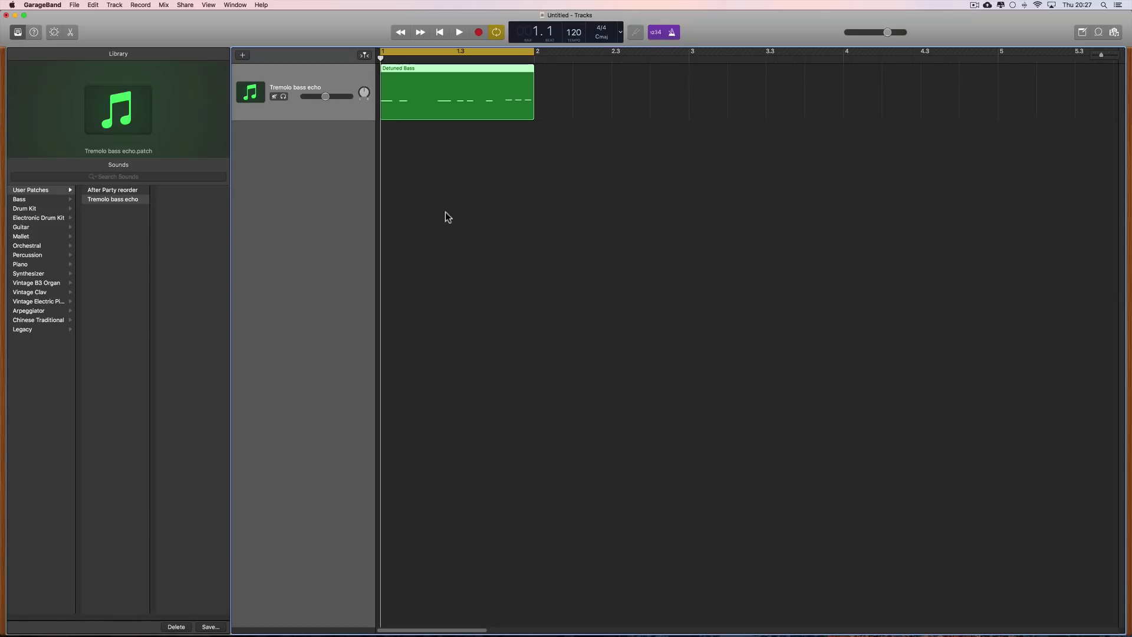
- Play the one-bar Detuned Bass region to hear the bass part, and stop playback
left_click(441, 101)
key("space")
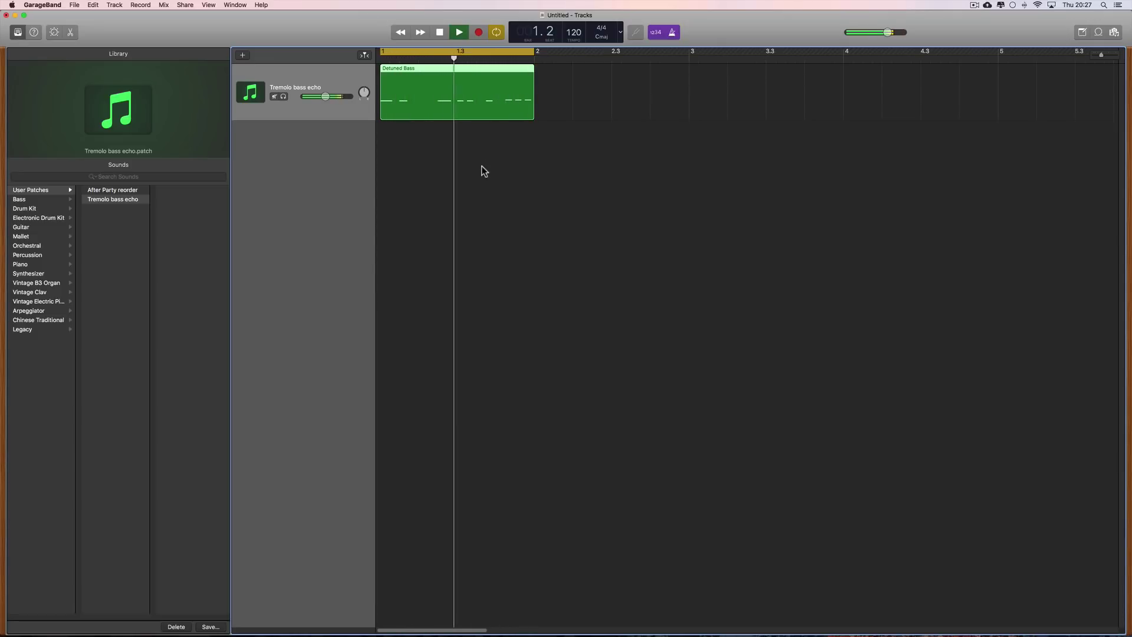
key("space")
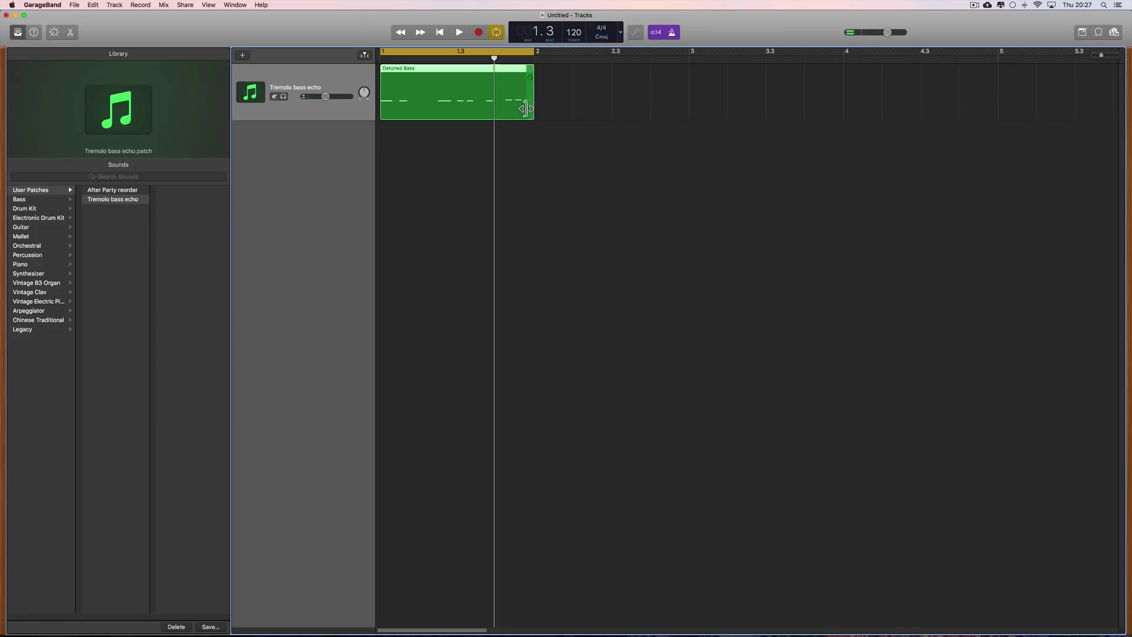
- Add a Drummer track to the project below the Tremolo bass echo track
left_click(248, 56)
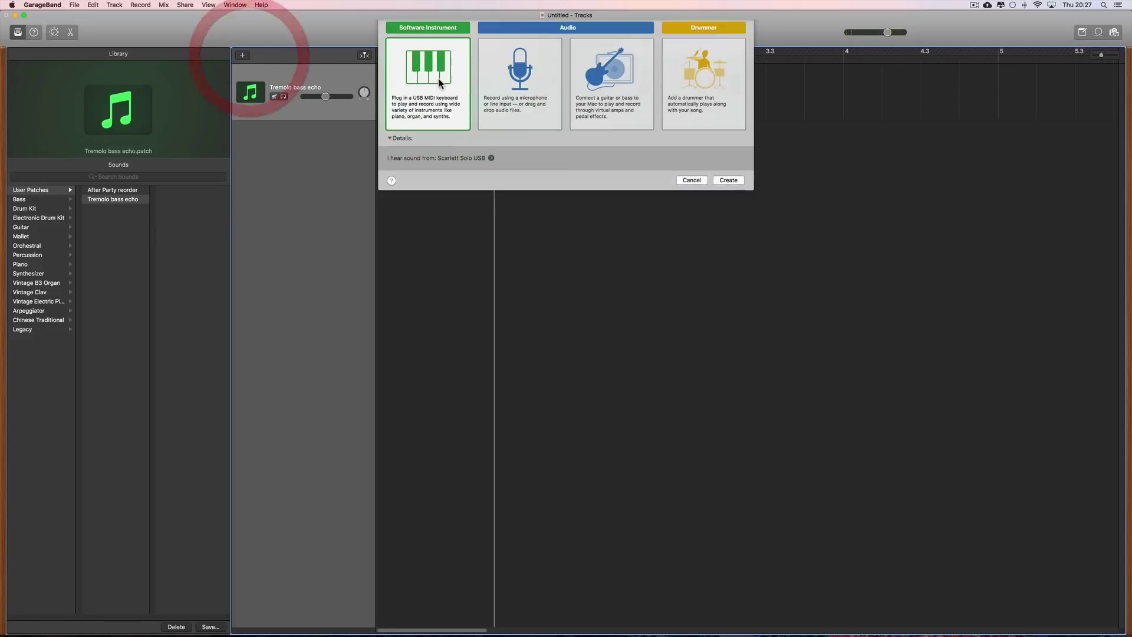
left_click(703, 87)
left_click(728, 197)
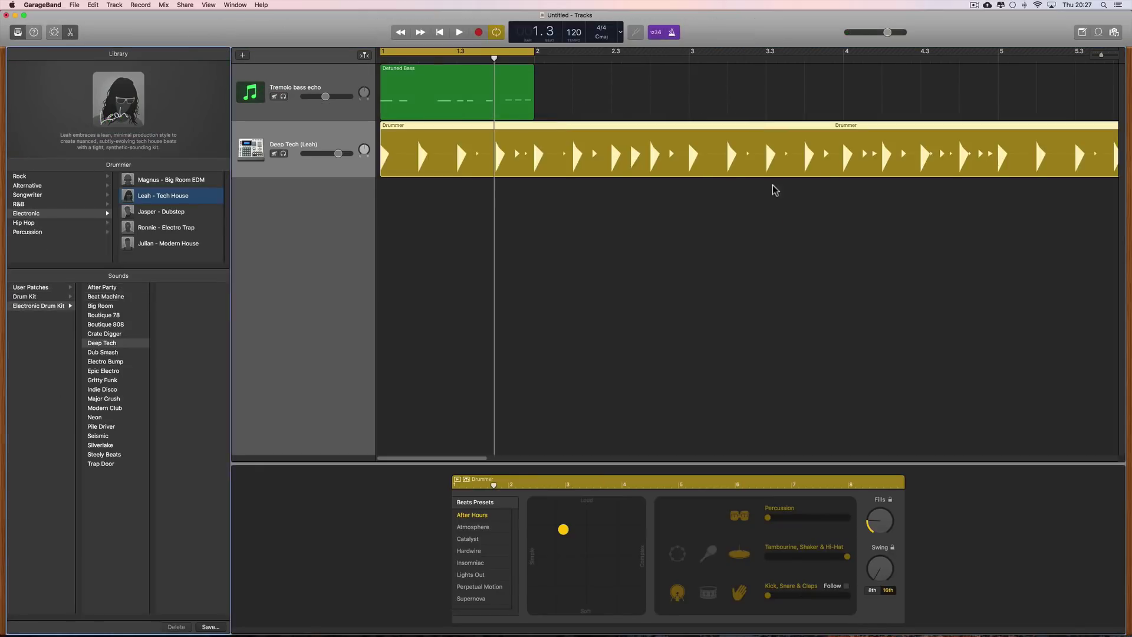
- Shorten the Drummer region to one bar to match the bass region, and return the playhead to the start
left_click_drag(1100, 57, 1093, 55)
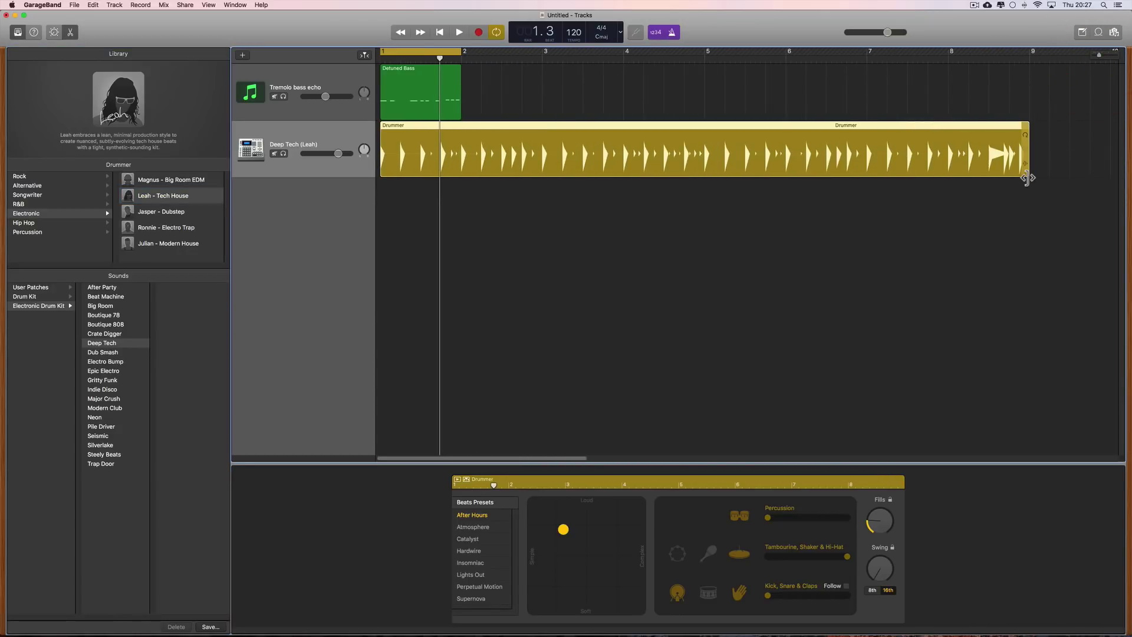
left_click_drag(1024, 168, 461, 160)
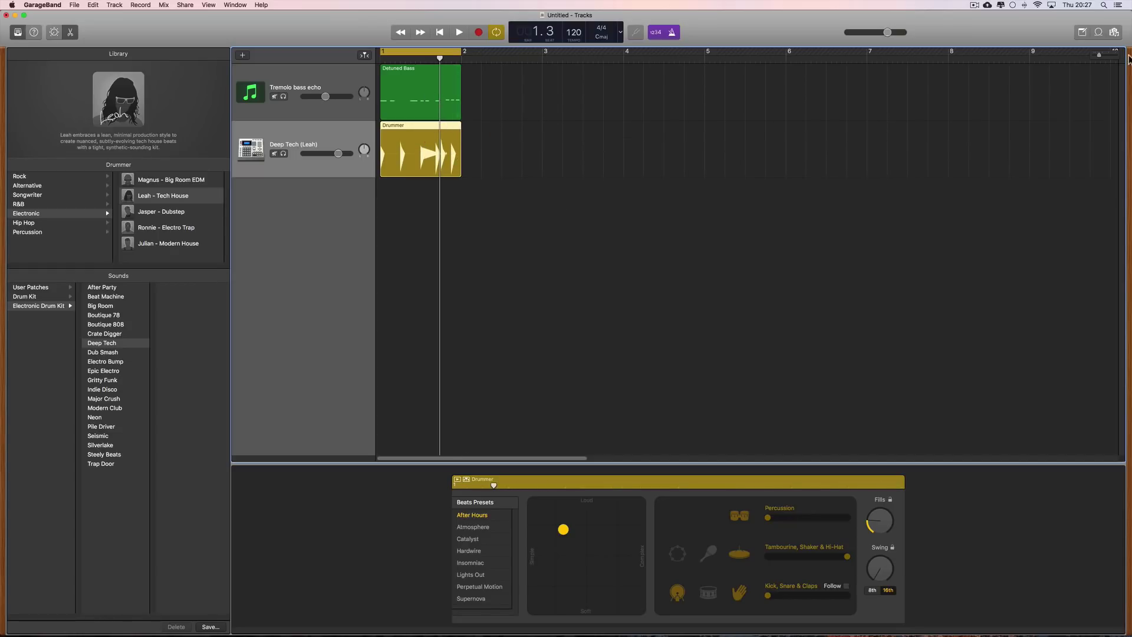
key("super+Right")
key("super+Right")
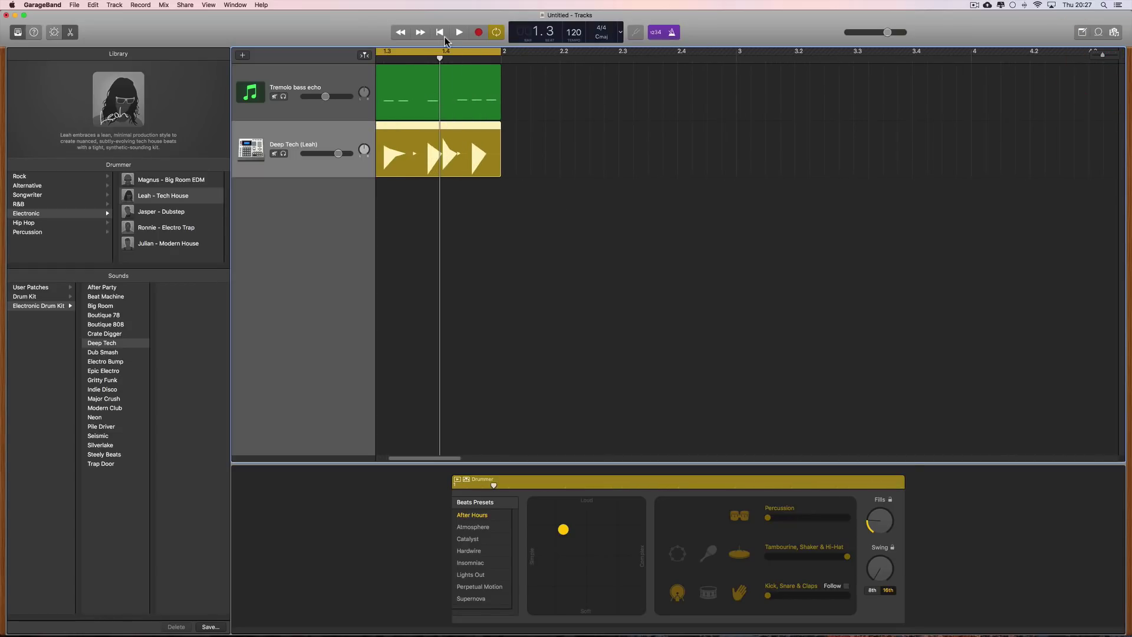
left_click(438, 33)
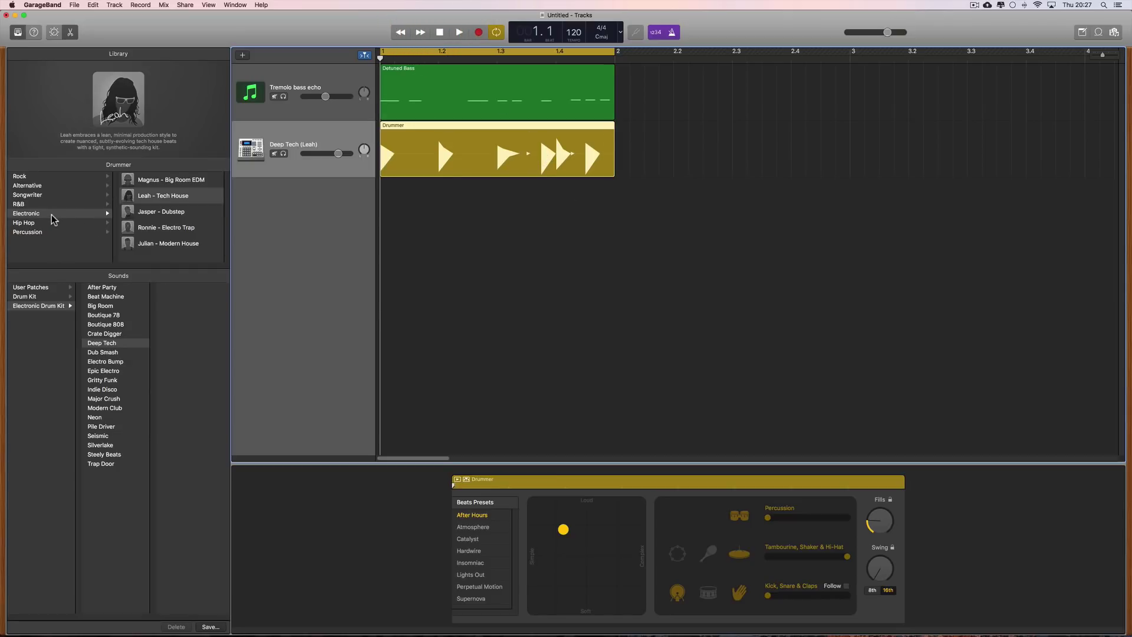
- Switch the drummer to Julian - Modern House with a more complex beat, no fills and swing at 50%
left_click(148, 243)
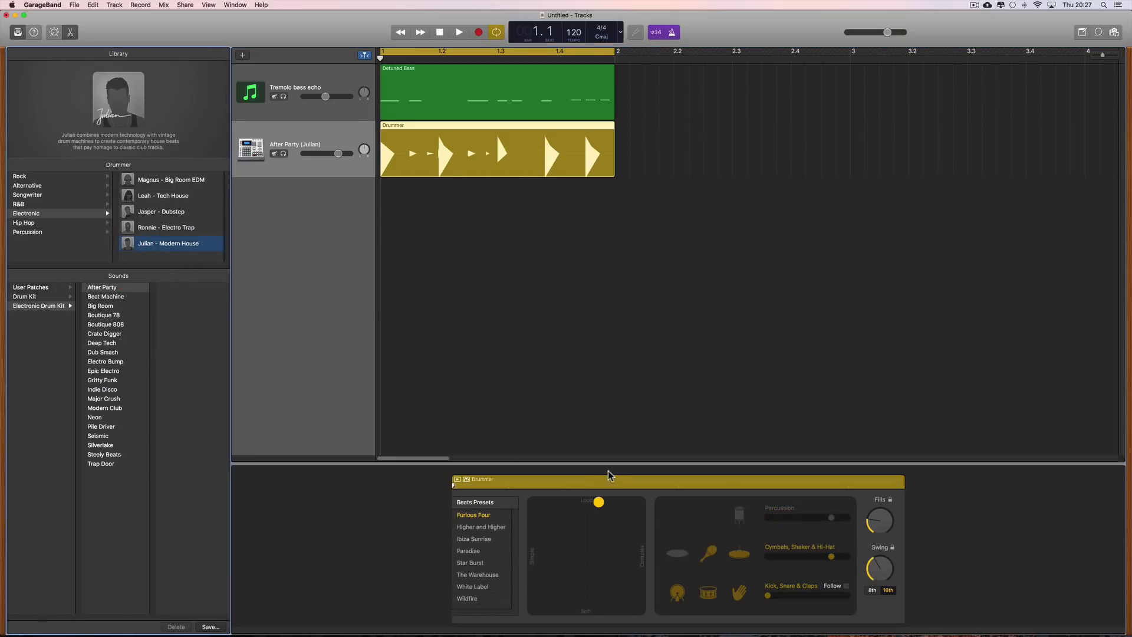
left_click_drag(598, 502, 620, 529)
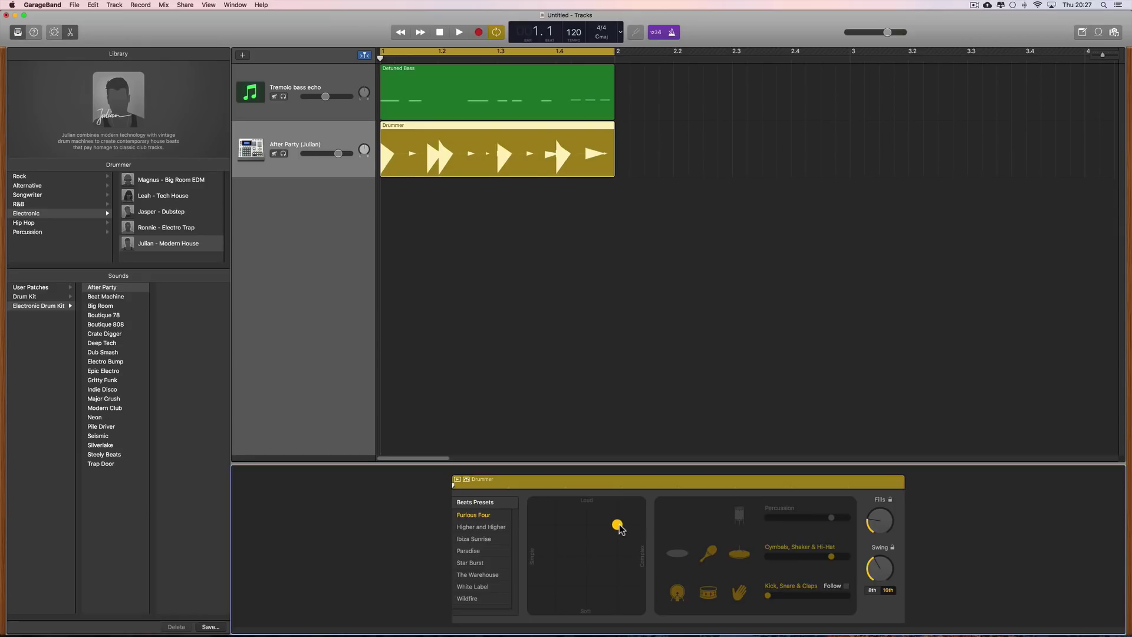
left_click(891, 554)
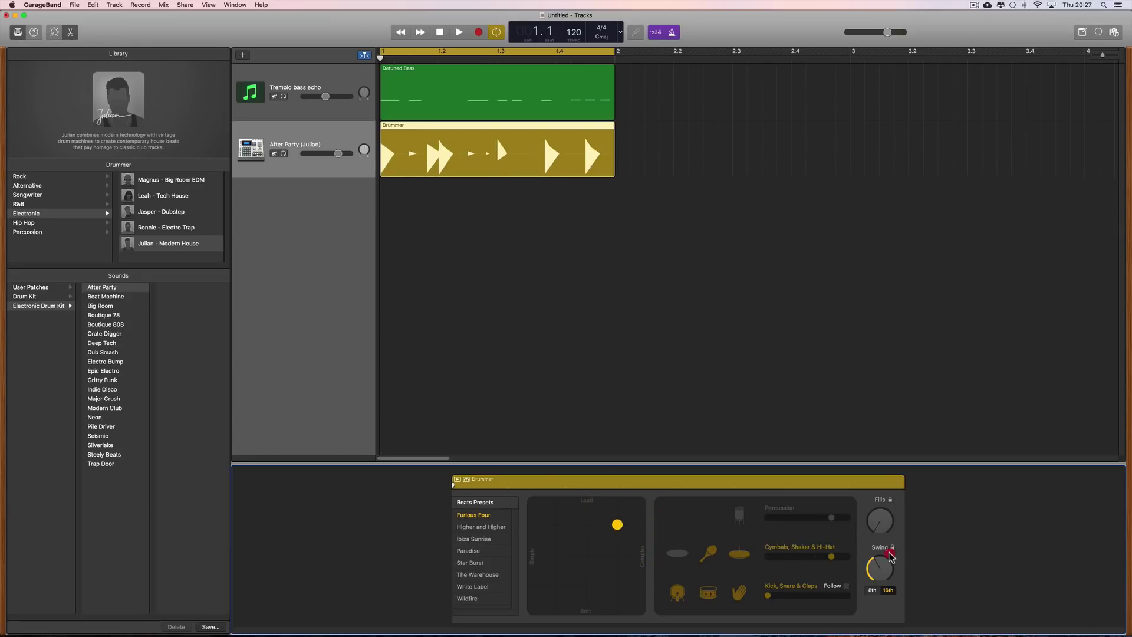
left_click_drag(879, 568, 894, 608)
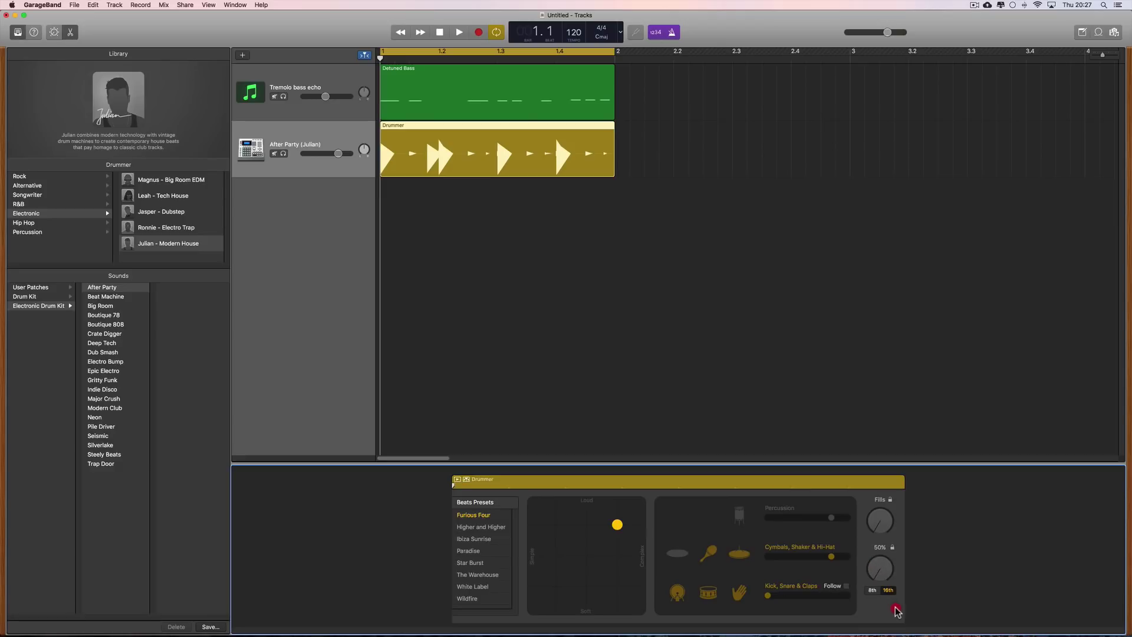
- Turn off the kick, snare and claps, and set Cymbals, Shaker & Hi-Hat to its lowest pattern variation
left_click(677, 591)
left_click(708, 592)
left_click(736, 594)
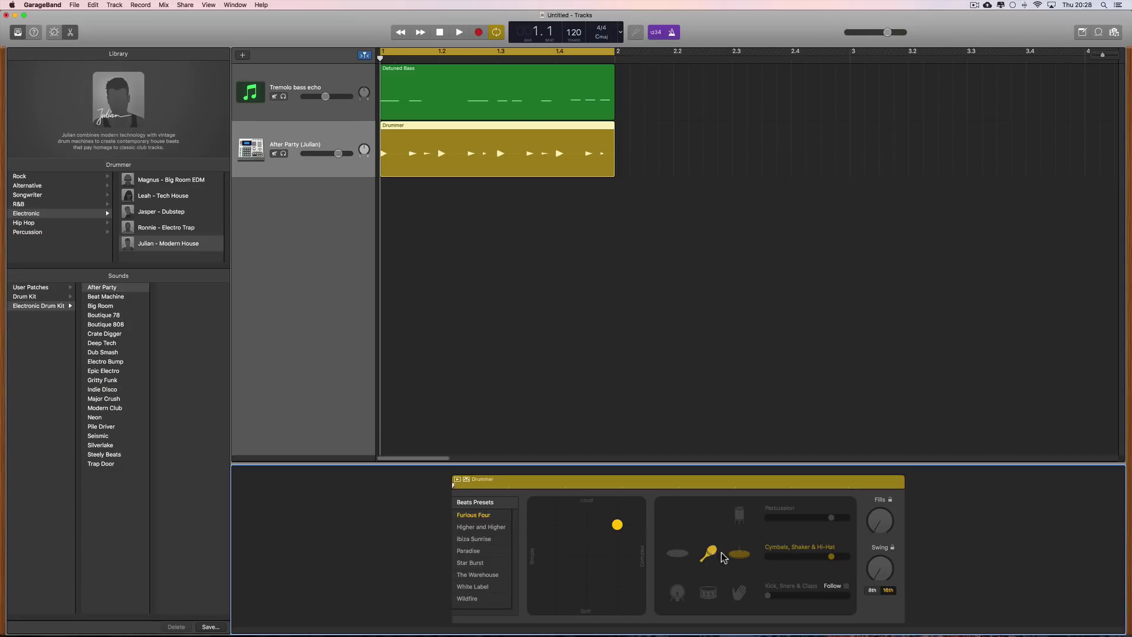
left_click_drag(831, 556, 768, 556)
mouse_move(768, 560)
left_mouse_down()
mouse_move(846, 562)
mouse_move(767, 561)
left_mouse_up()
- Audition the Cymbals, Shaker & Hi-Hat pattern variations against the bass loop, ending on the highest variation
key("space")
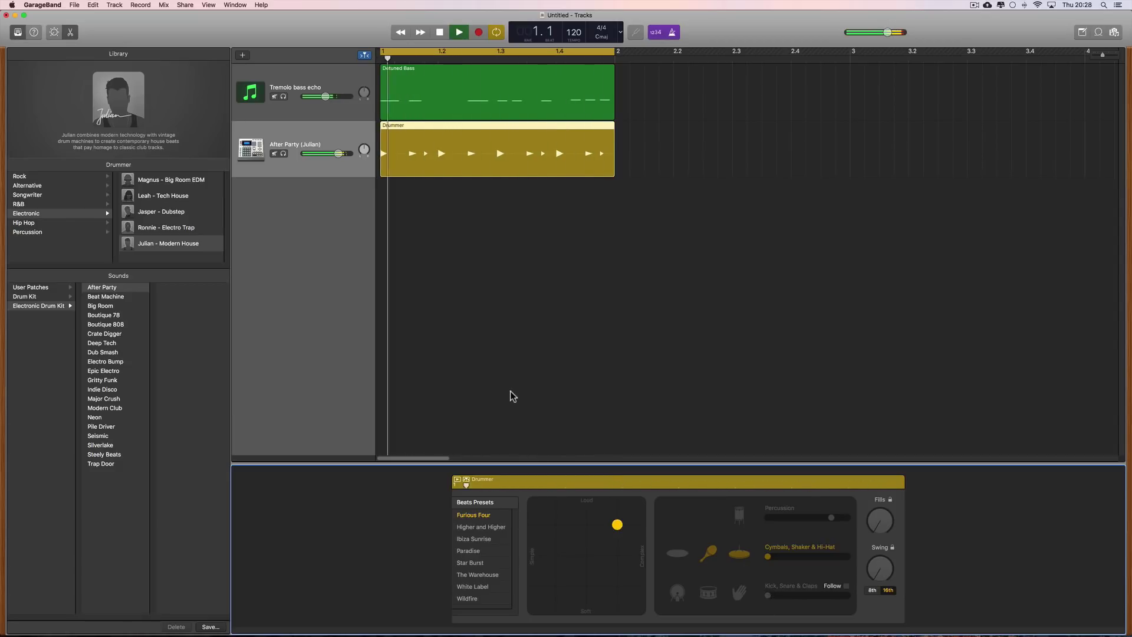
key("space")
left_click_drag(769, 557, 780, 558)
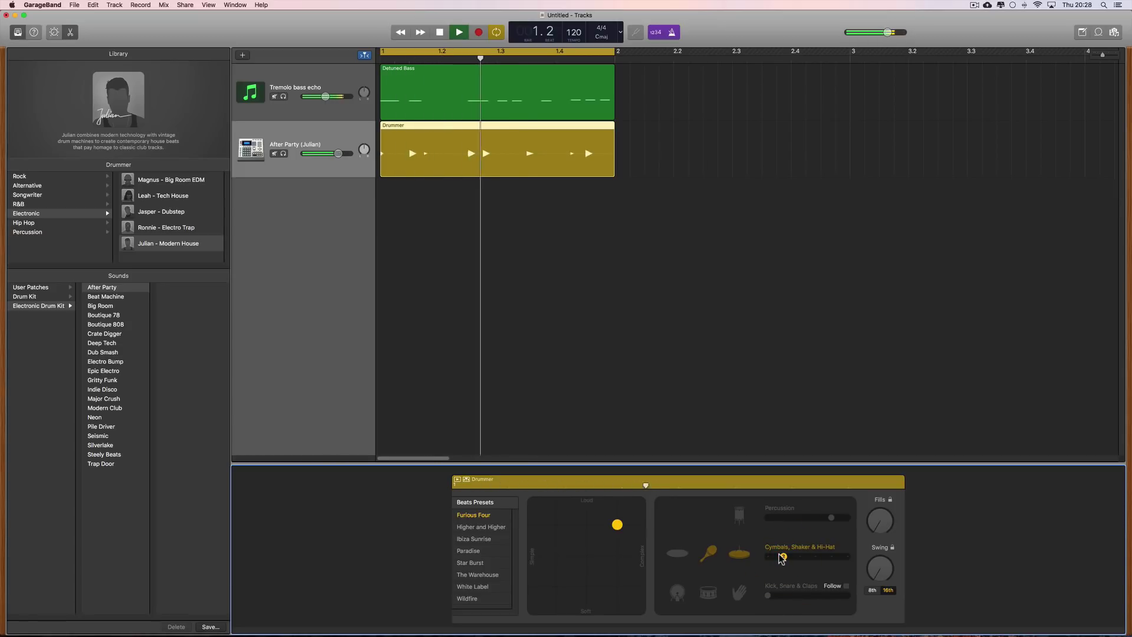
left_click_drag(787, 561, 832, 561)
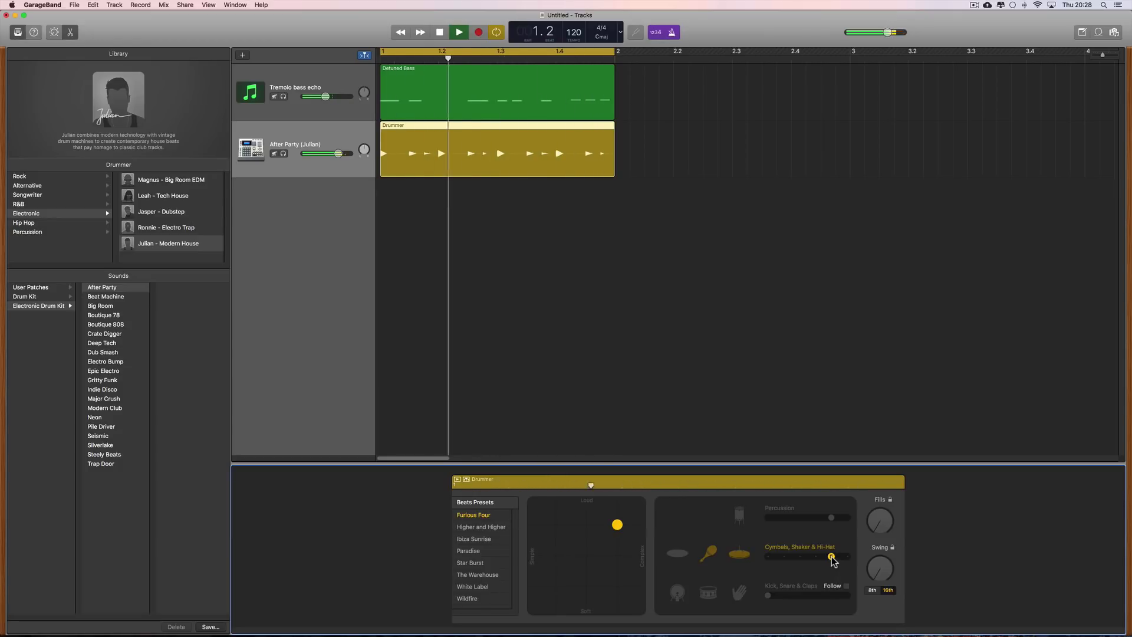
left_click_drag(832, 560, 847, 559)
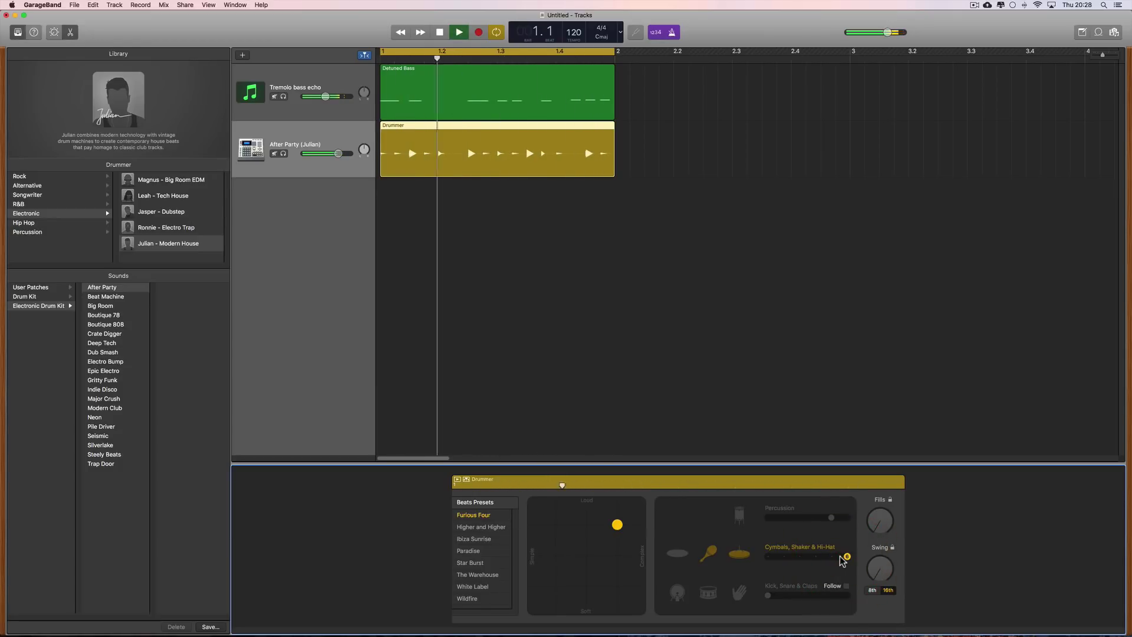
key("space")
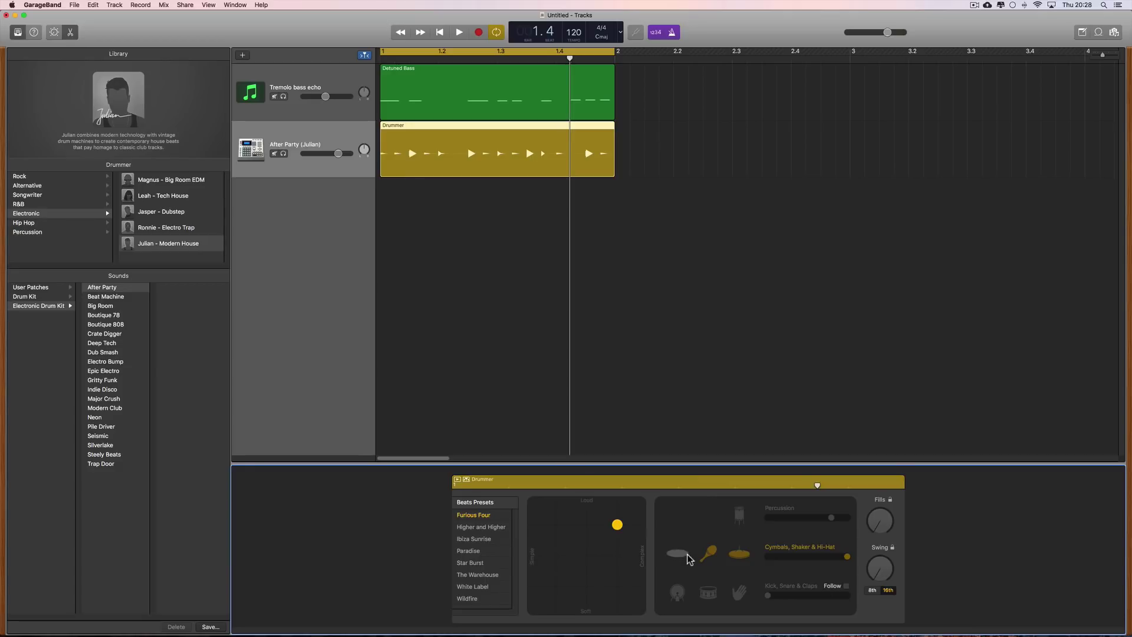
left_click(707, 557)
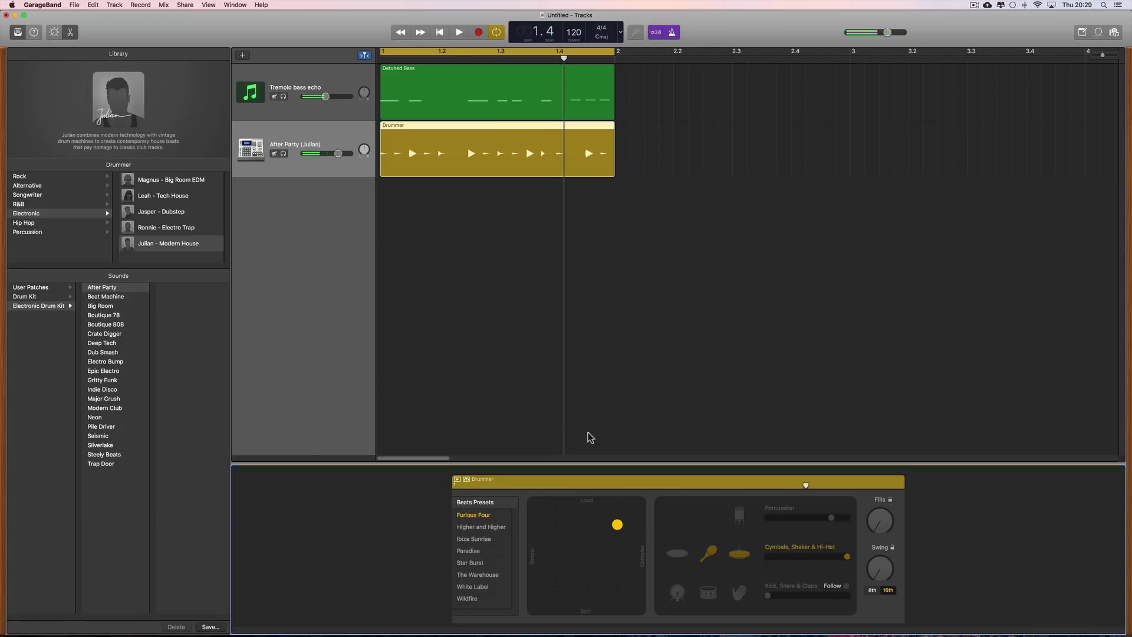
- Change the drummer to Leah - Tech House, replacing the region settings, and turn off its kick and claps
left_click(160, 196)
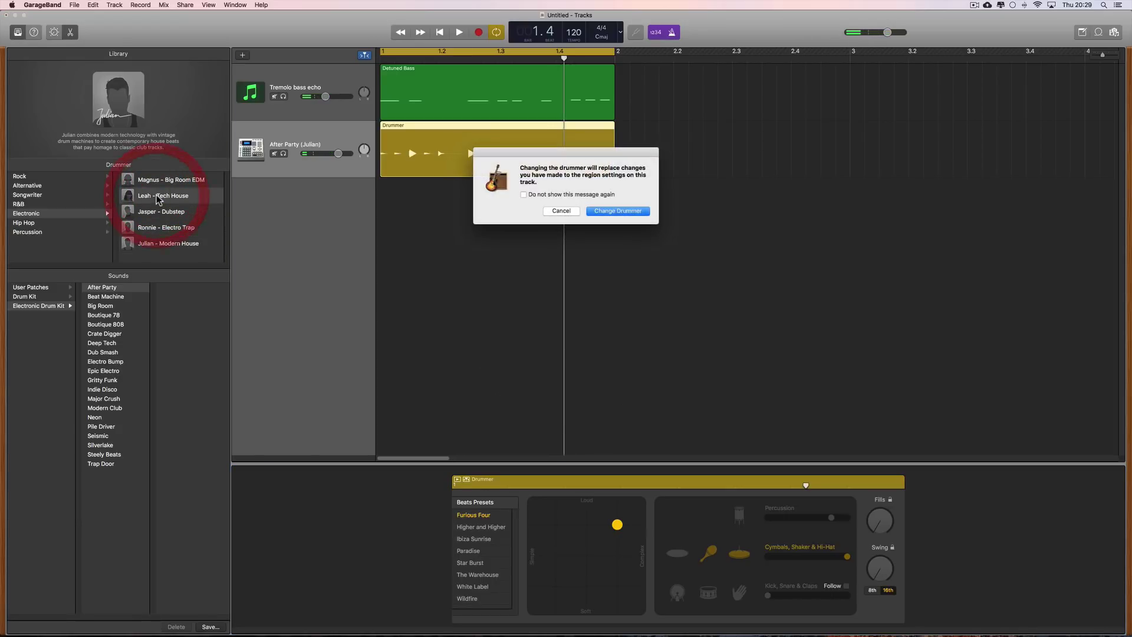
left_click(600, 212)
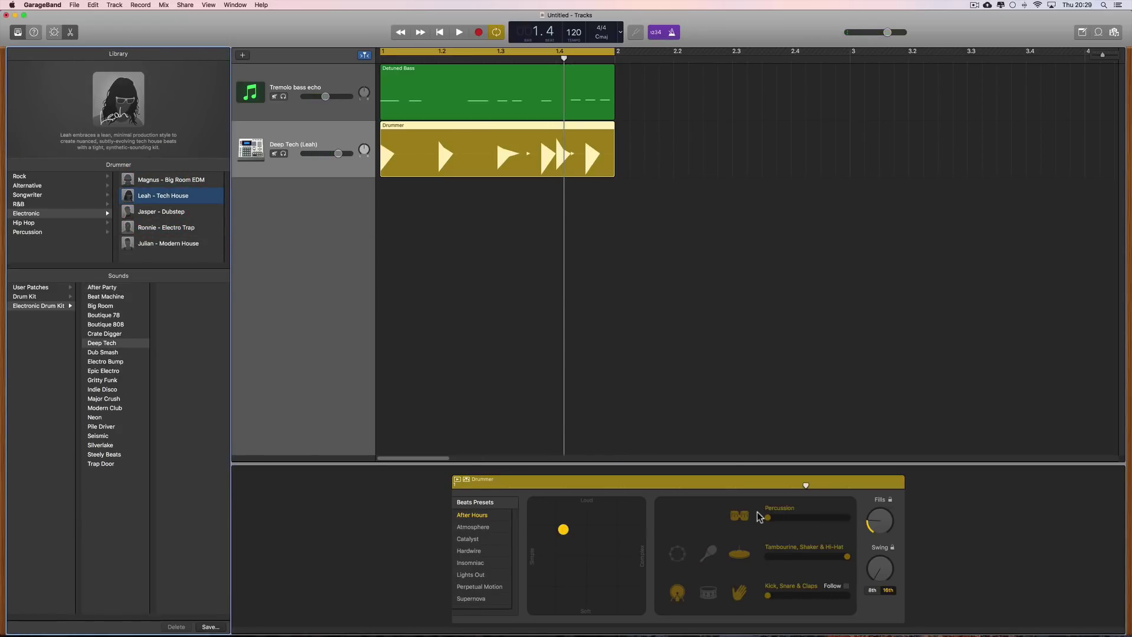
left_click(677, 592)
left_click(739, 592)
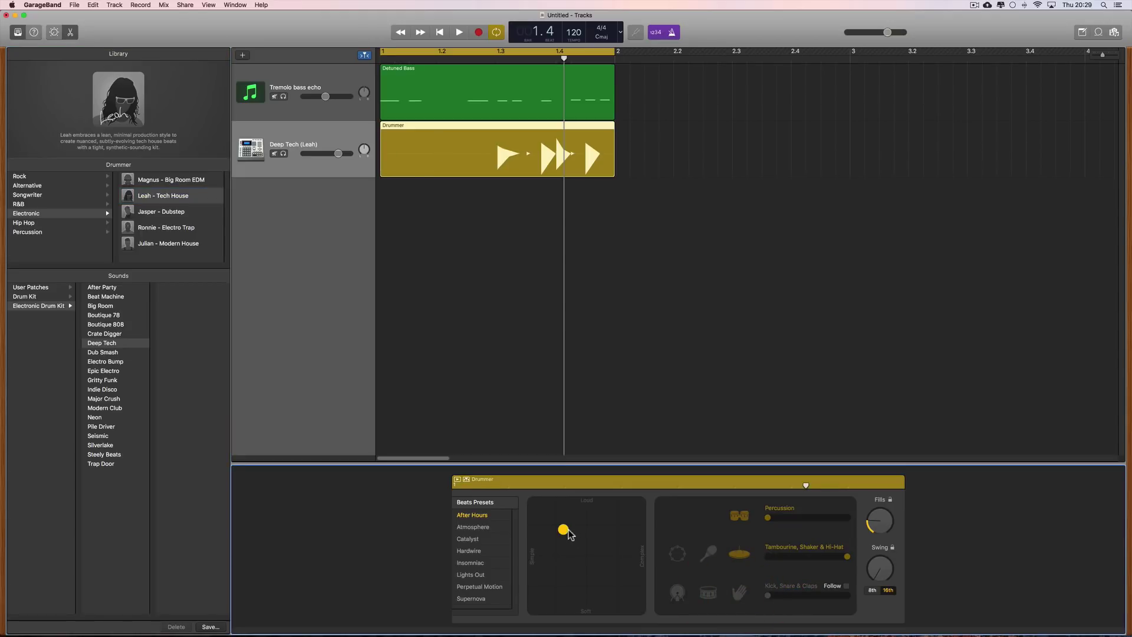
- Make the beat more complex without fills, swap percussion for tambourine and shaker, and choose the lowest Tambourine, Shaker & Hi-Hat variation
left_click_drag(569, 534, 624, 530)
left_click(739, 516)
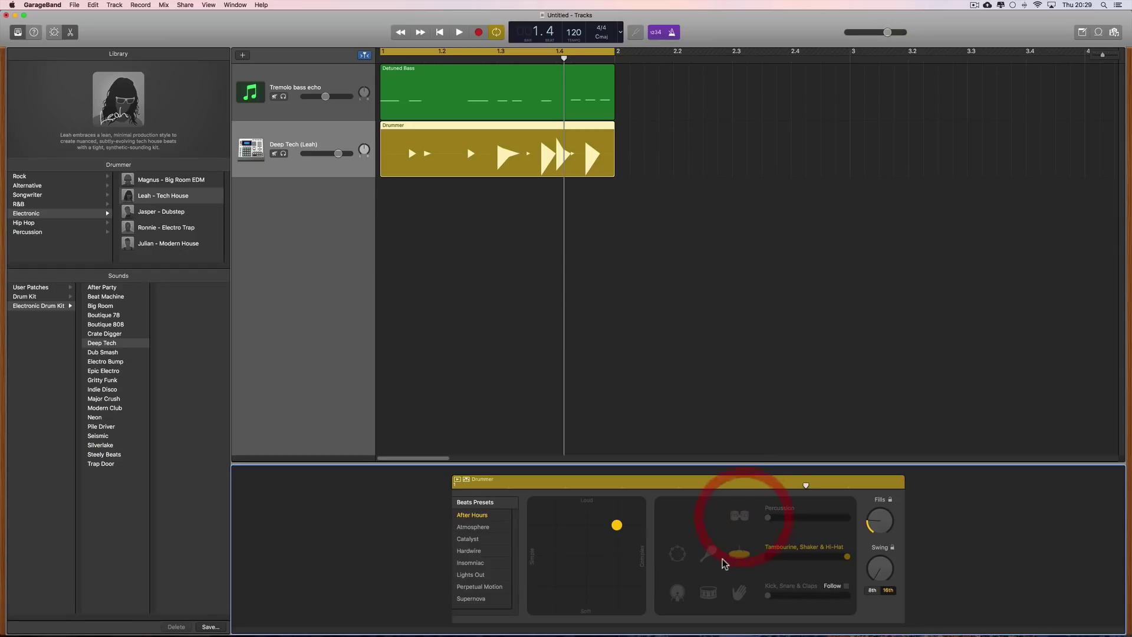
left_click(678, 553)
left_click(709, 553)
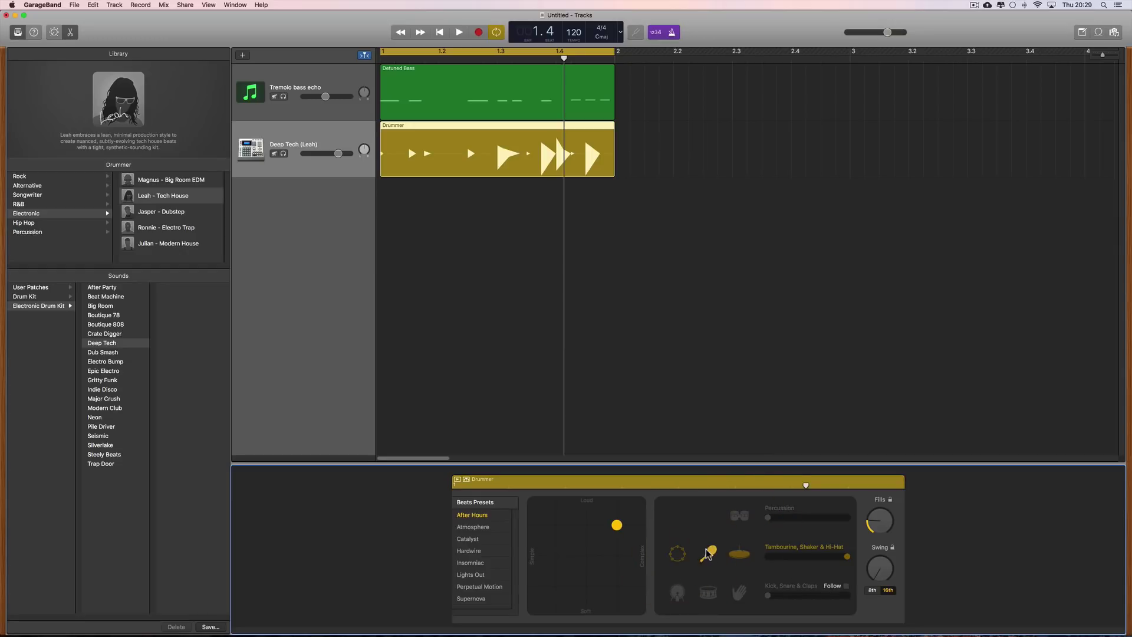
left_click_drag(880, 522, 765, 556)
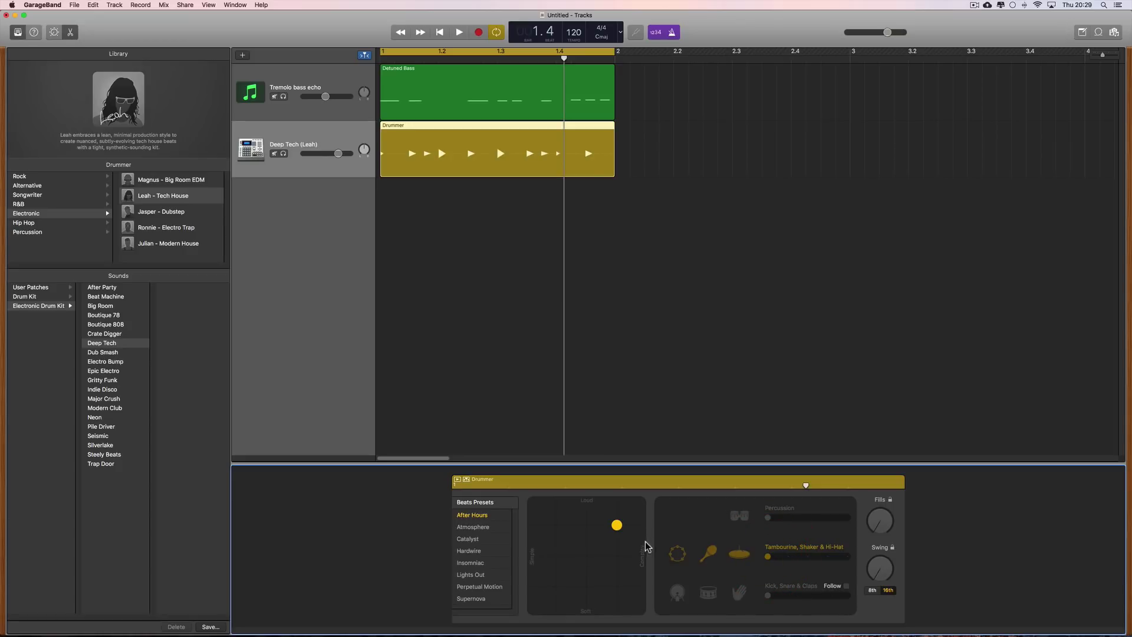
- Audition the Tambourine, Shaker & Hi-Hat variations with the bass loop and settle on the middle one
key("space")
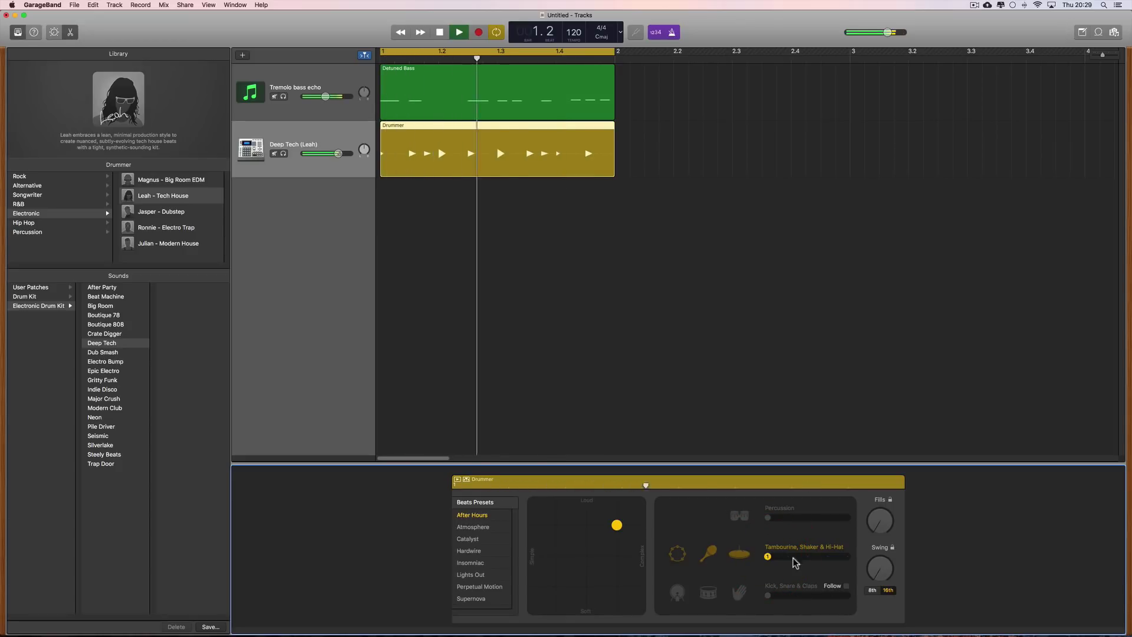
left_click_drag(769, 556, 806, 564)
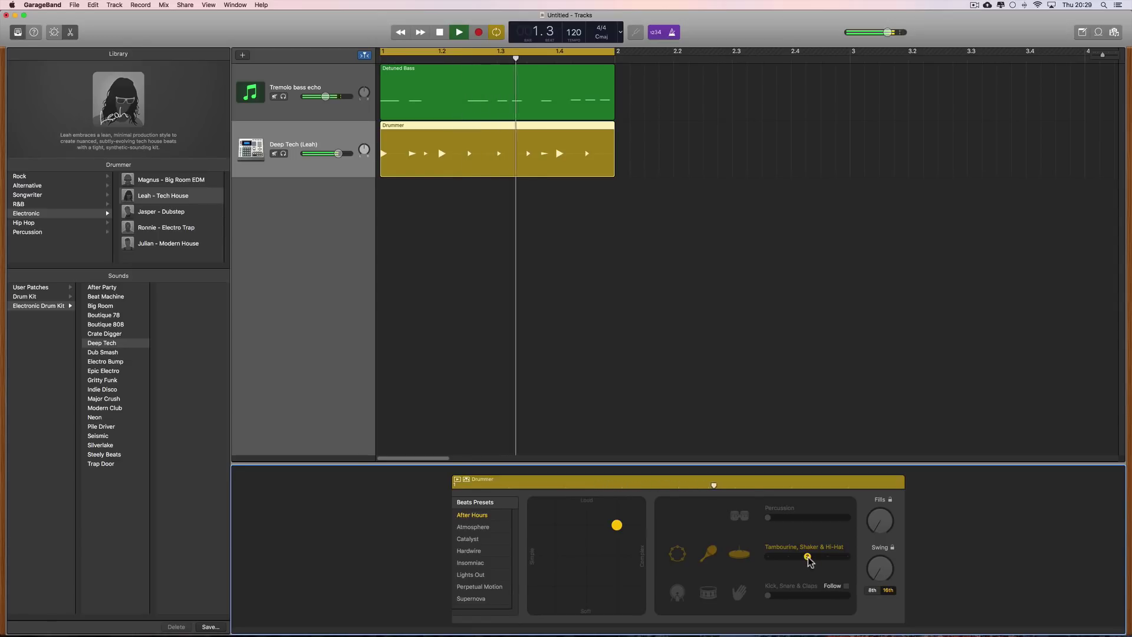
left_click_drag(810, 562, 842, 563)
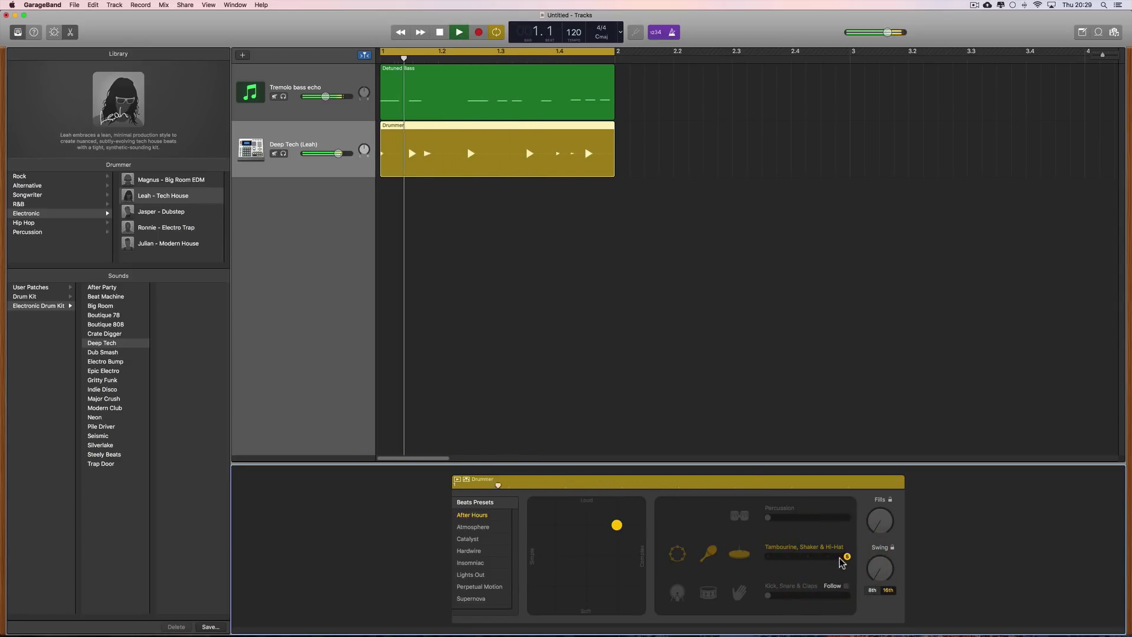
key("space")
left_click(808, 558)
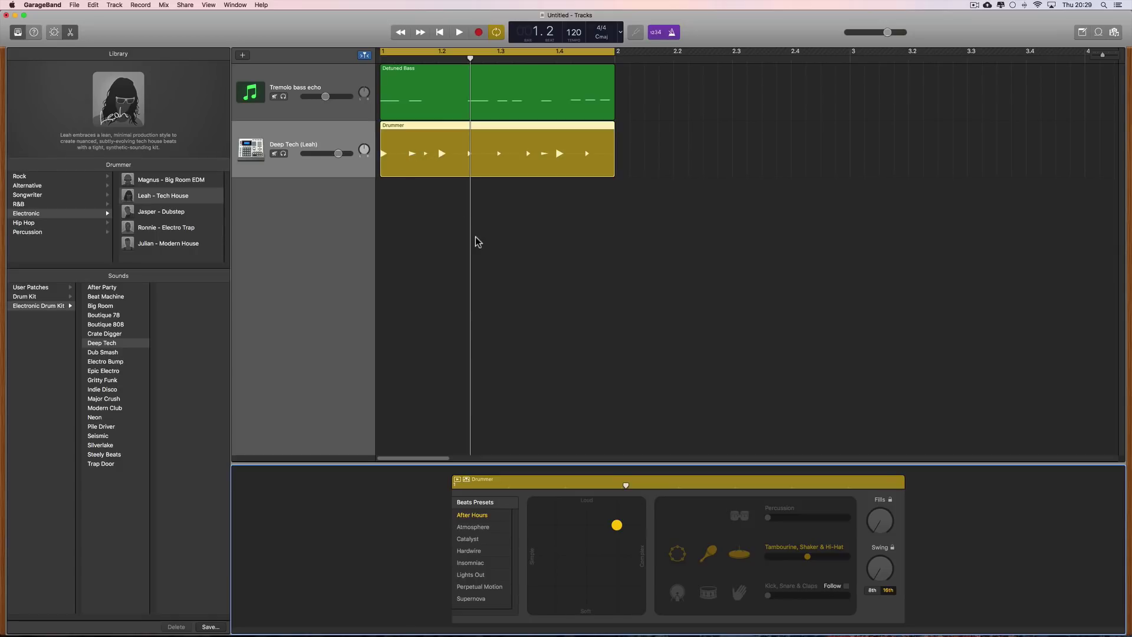
key("space")
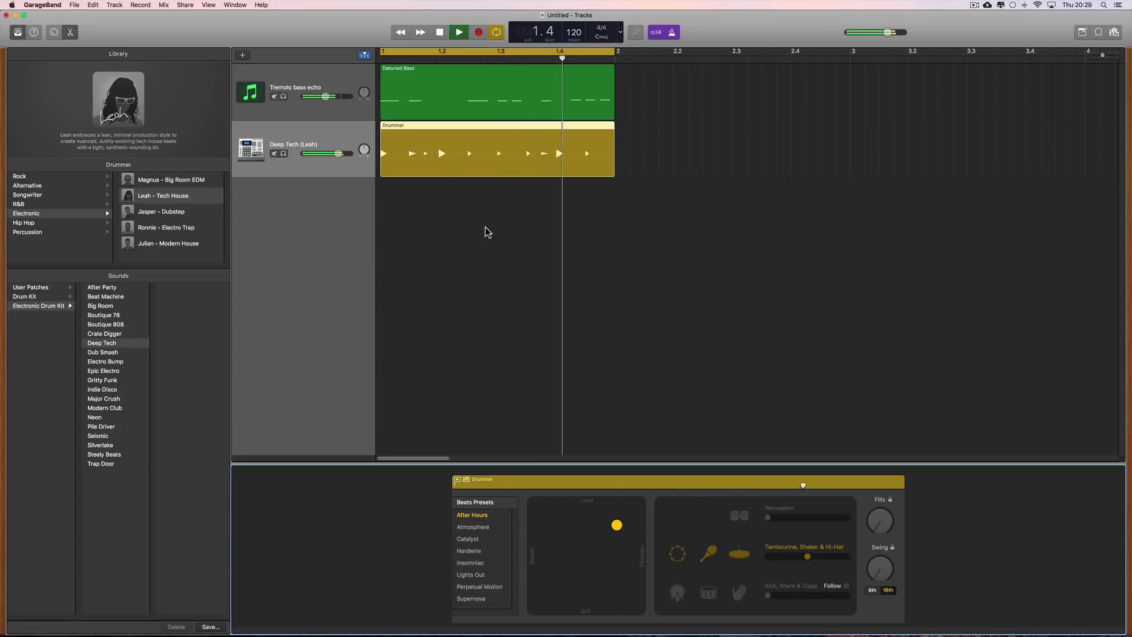
key("space")
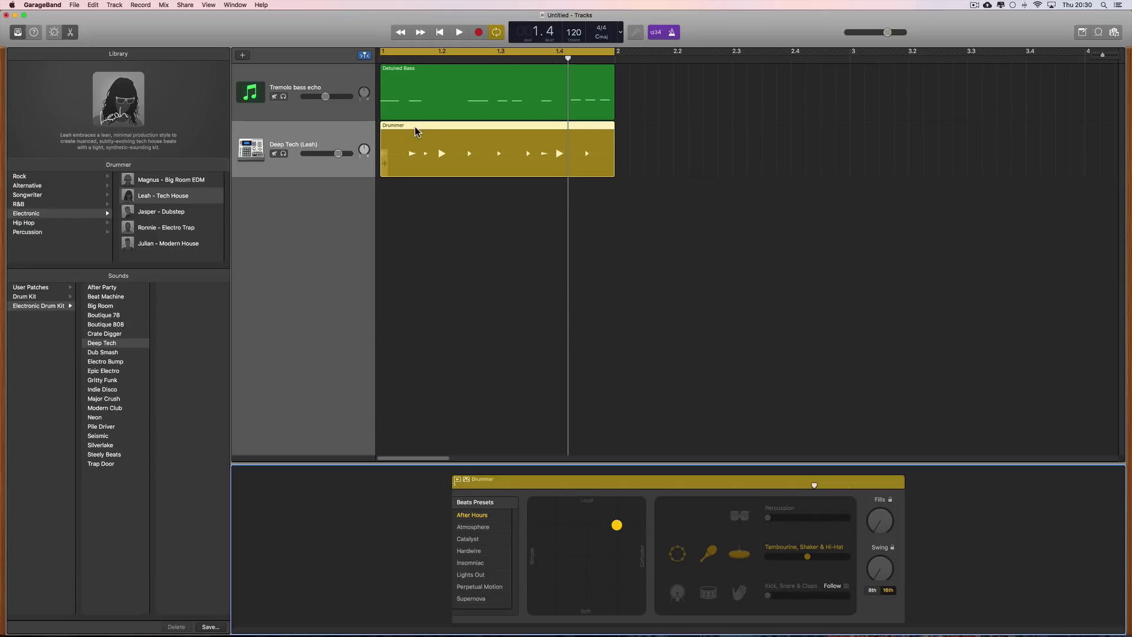
- Try to move the Drummer region onto the Tremolo bass echo track
left_click_drag(415, 125, 645, 95)
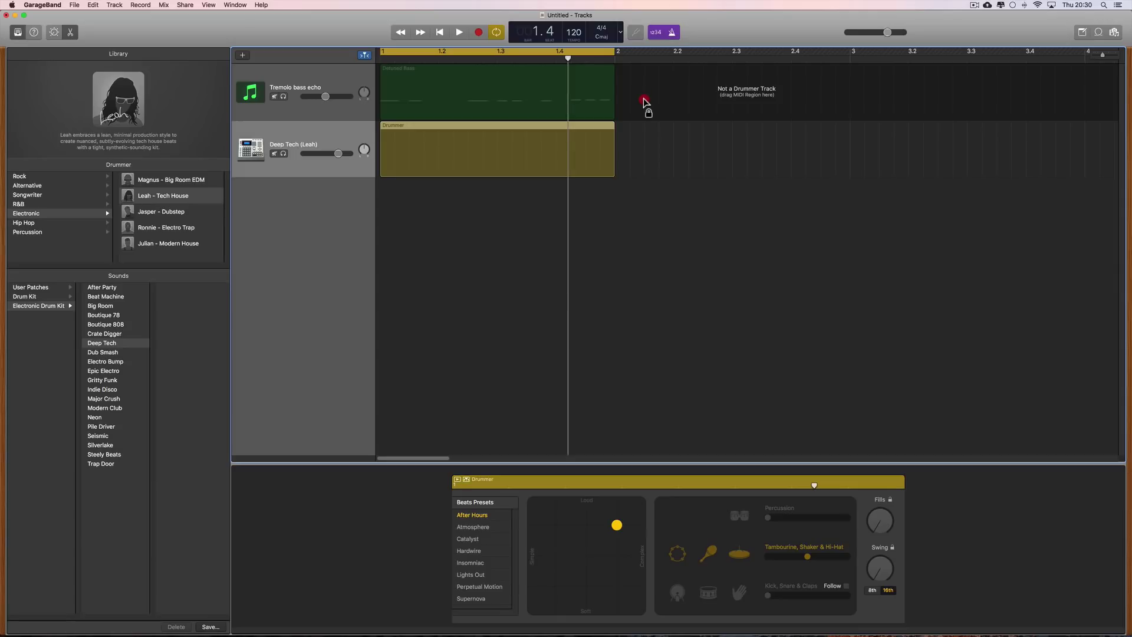
left_click_drag(644, 102, 419, 180)
- Add a new software instrument track below the Deep Tech drummer track
left_click(242, 56)
left_click(448, 89)
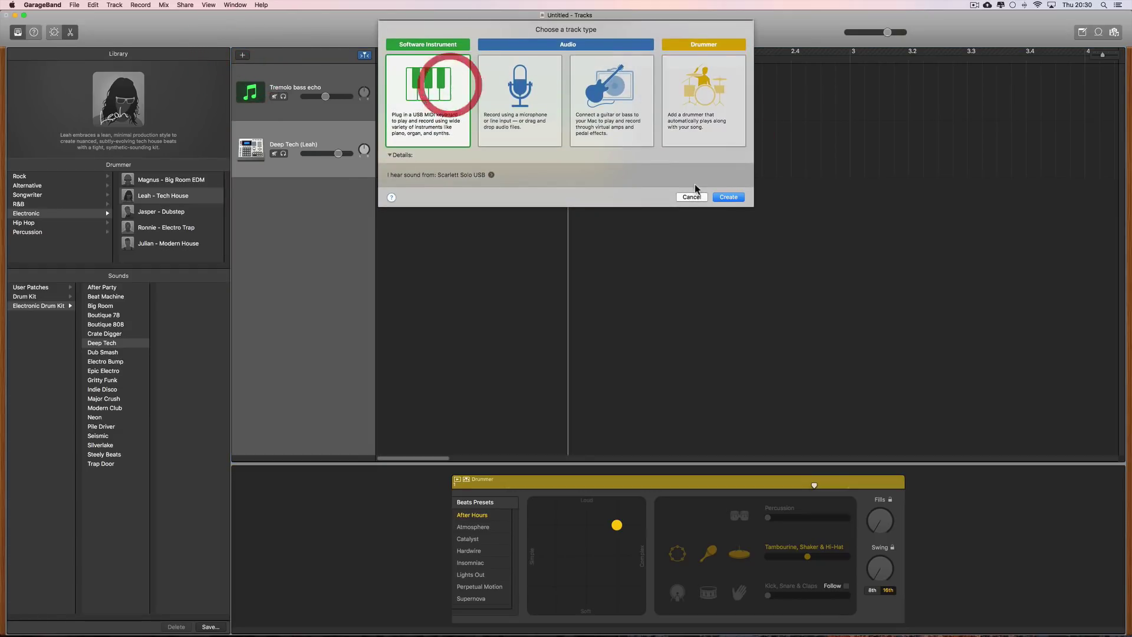
left_click(730, 197)
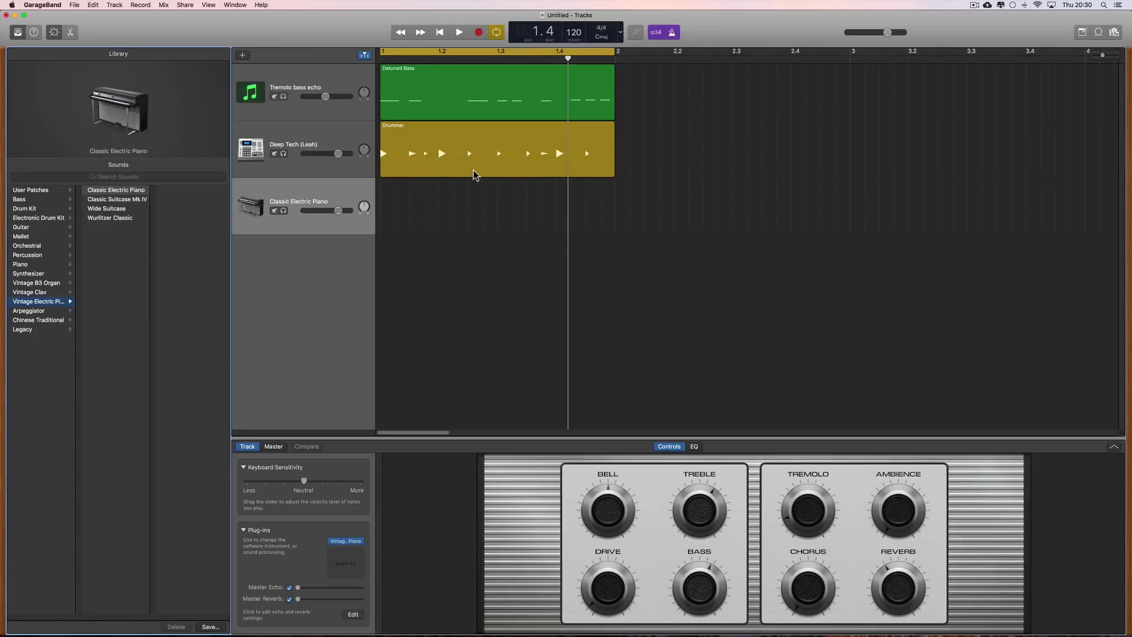
- Copy the Drummer region onto the Classic Electric Piano track at the start of bar 1
mouse_move(475, 175)
left_mouse_down()
mouse_move(457, 180)
mouse_move(460, 194)
mouse_move(461, 157)
mouse_move(472, 164)
left_mouse_up()
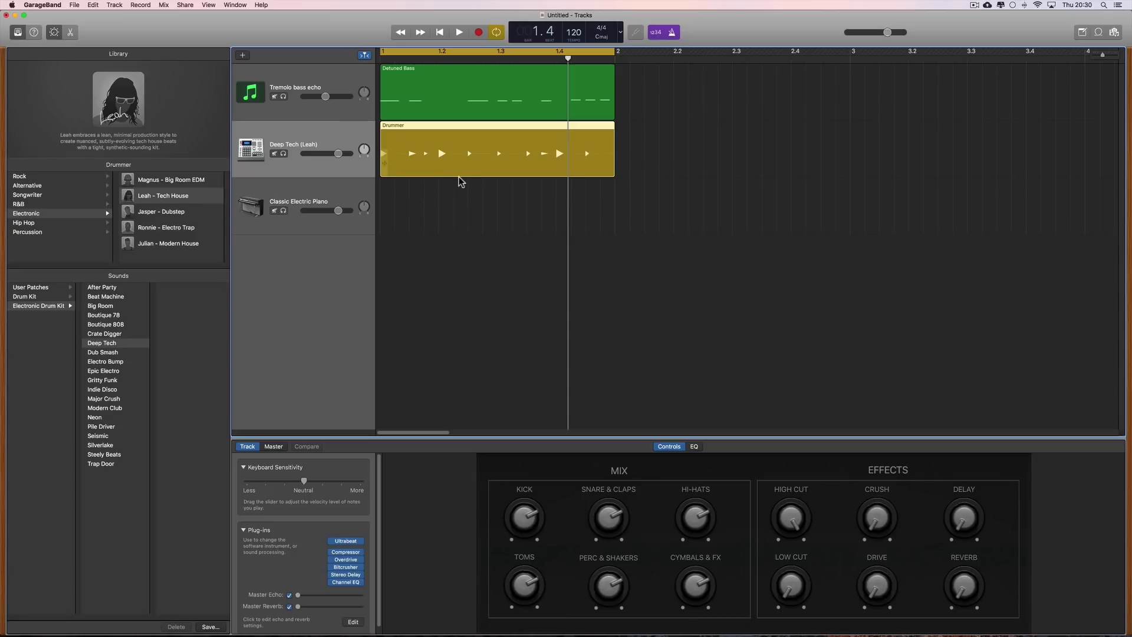
left_click(481, 197)
left_click(480, 153)
left_click_drag(568, 58, 381, 72)
left_click(336, 202)
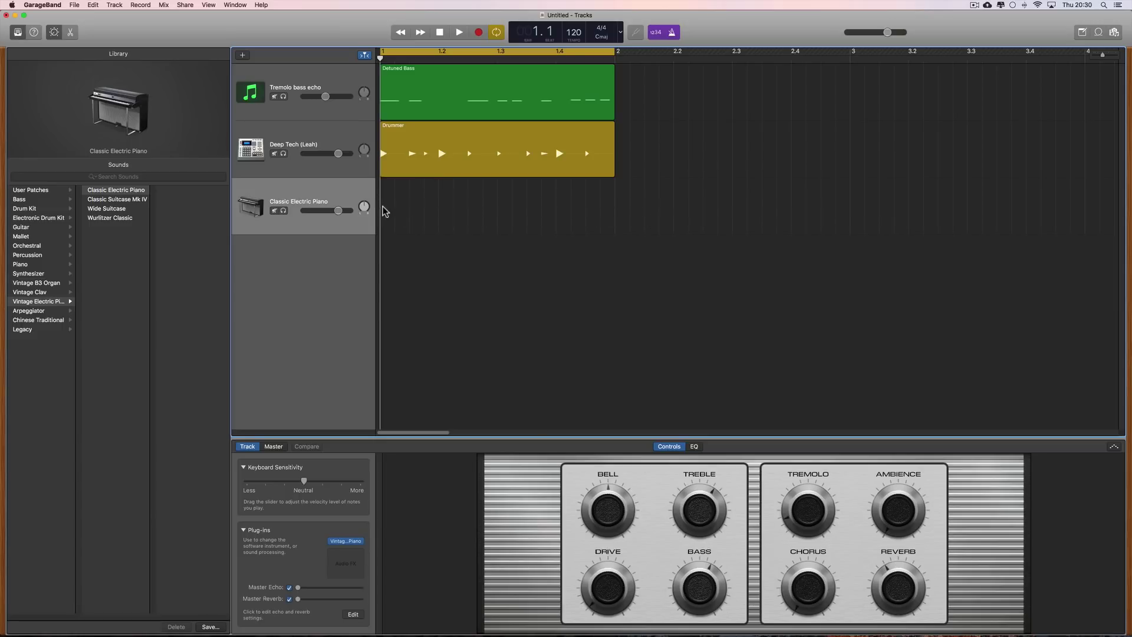
key("super+v")
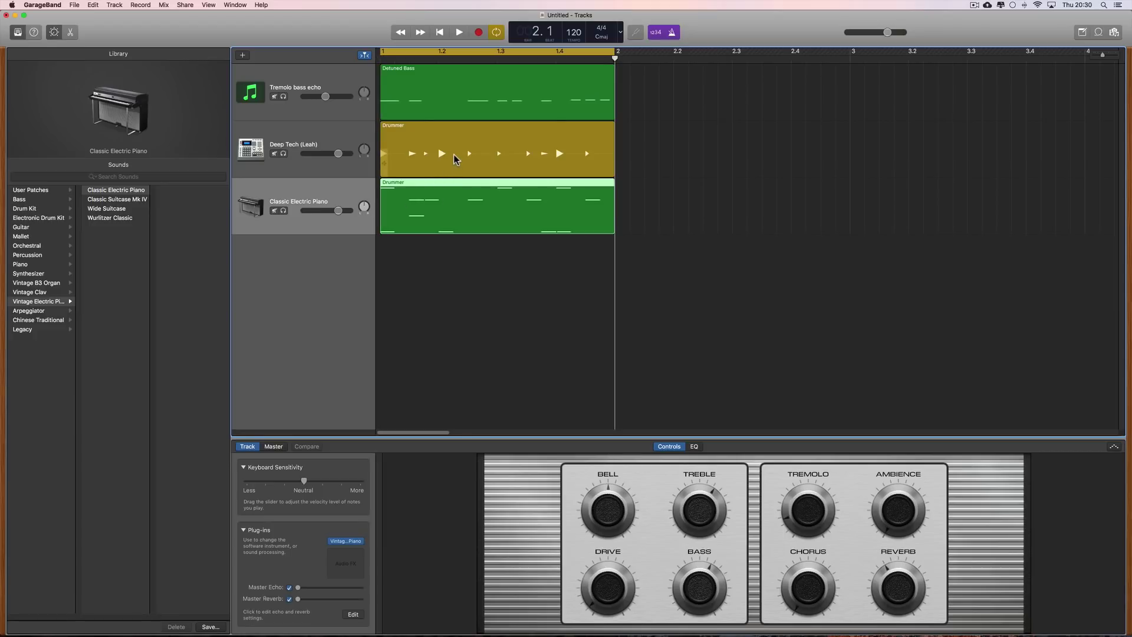
- Move the original Drummer region past bar 2 and put the converted MIDI region at bar 1 of the Deep Tech track, playing it back
left_click(458, 202)
left_click(467, 146)
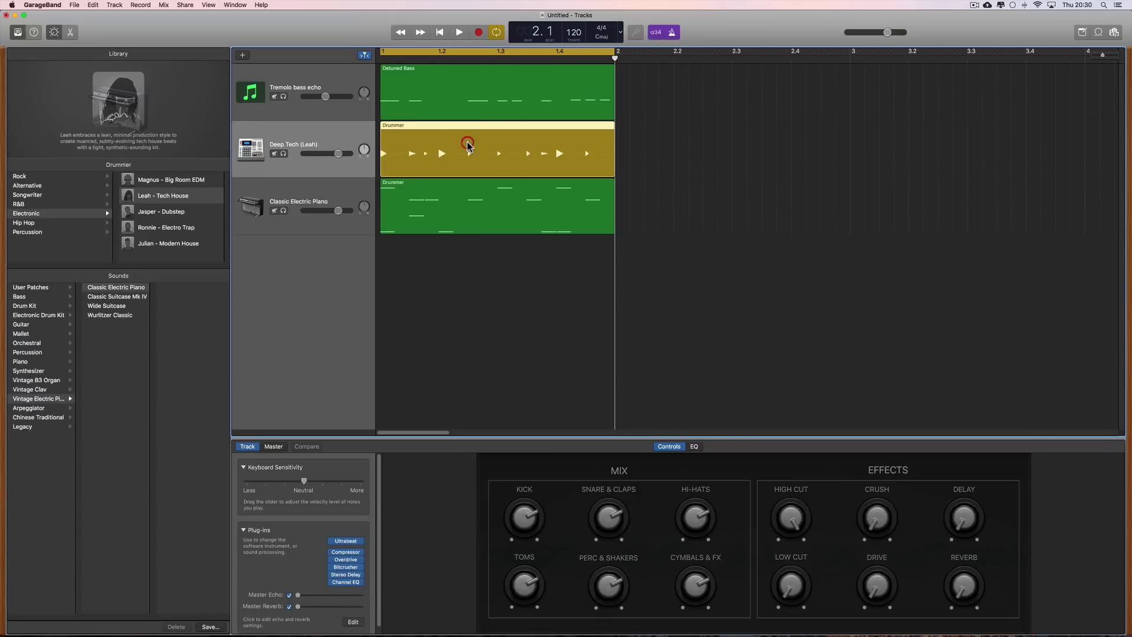
left_click_drag(458, 155, 680, 169)
left_click_drag(556, 183, 556, 149)
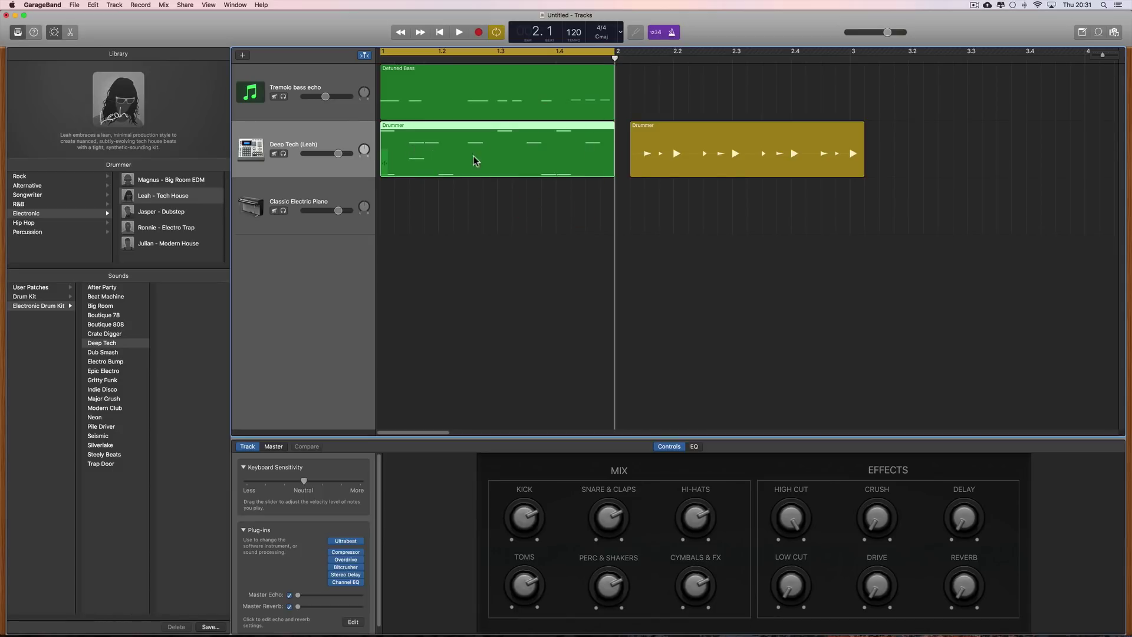
left_click(710, 157)
key("space")
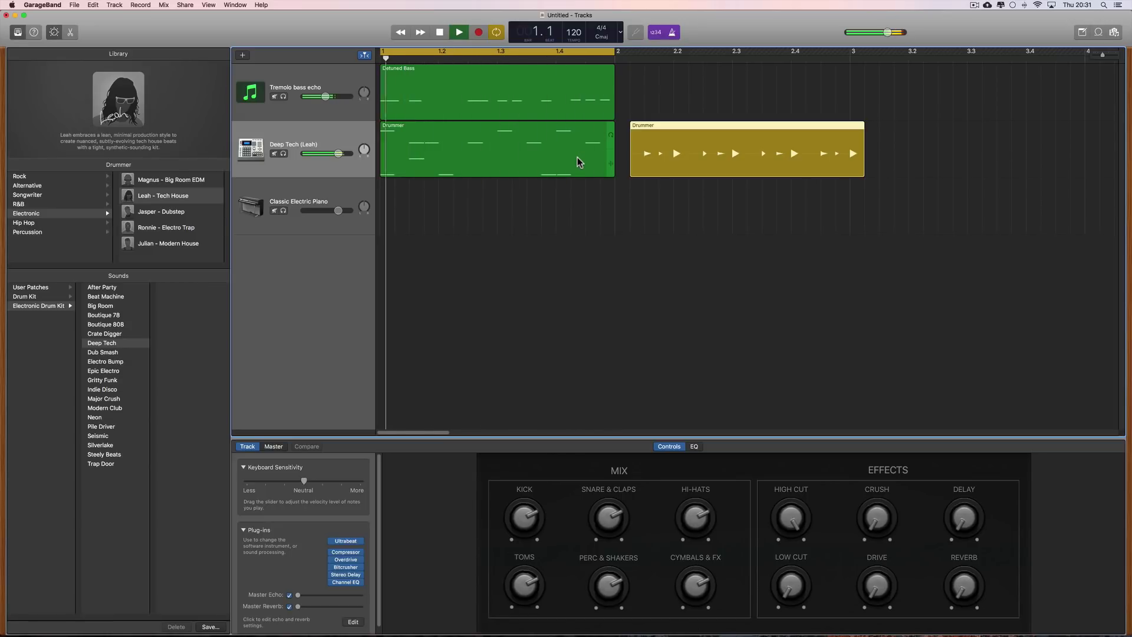
key("space")
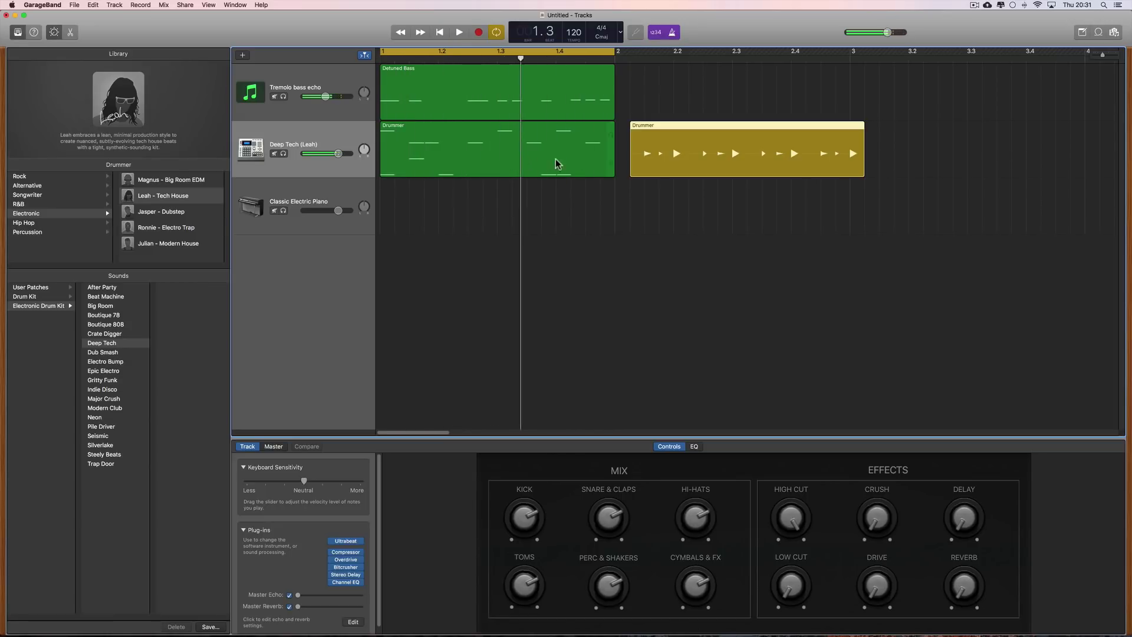
- Open the MIDI drum region in the Piano Roll, shorten all its notes together, and play the result
left_click(651, 131)
double_click(450, 140)
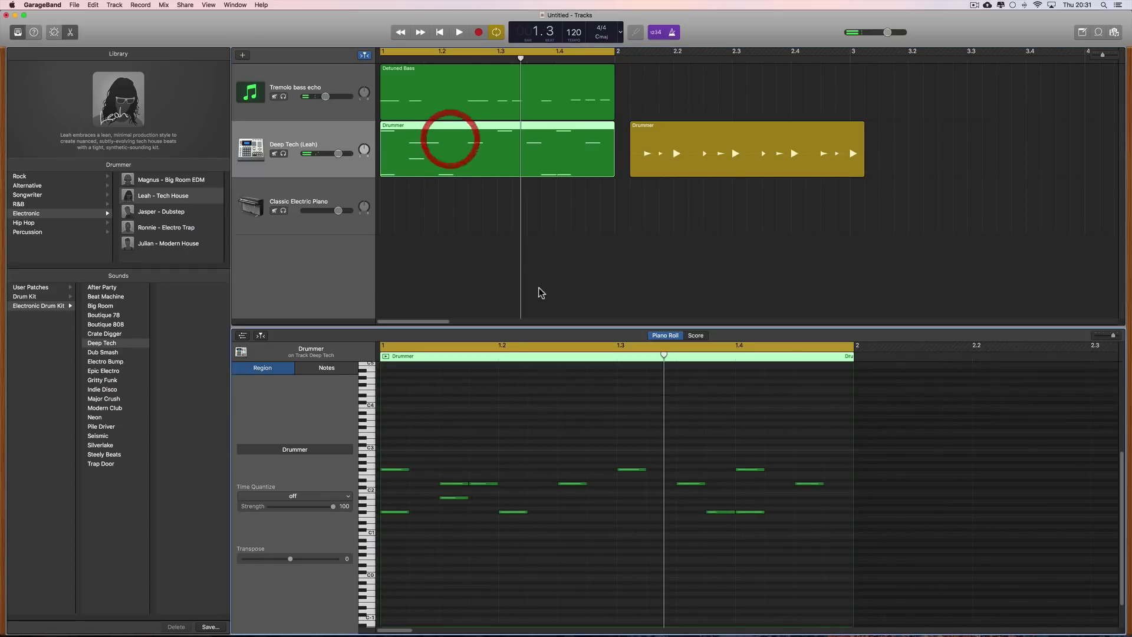
left_click_drag(395, 449, 817, 541)
left_click_drag(407, 512, 392, 512)
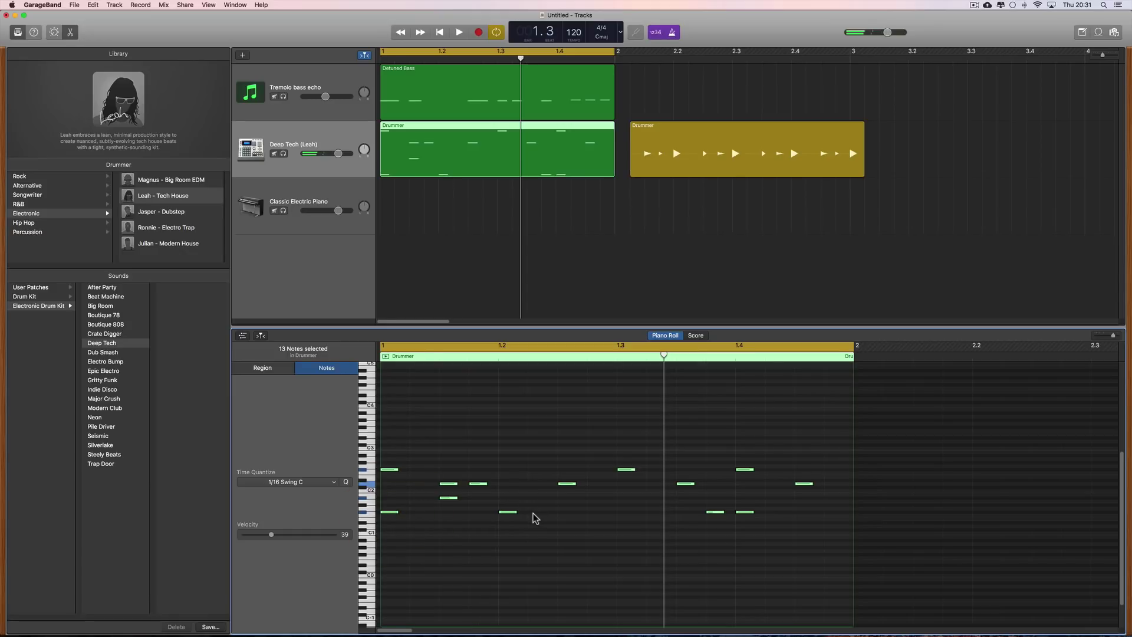
key("space")
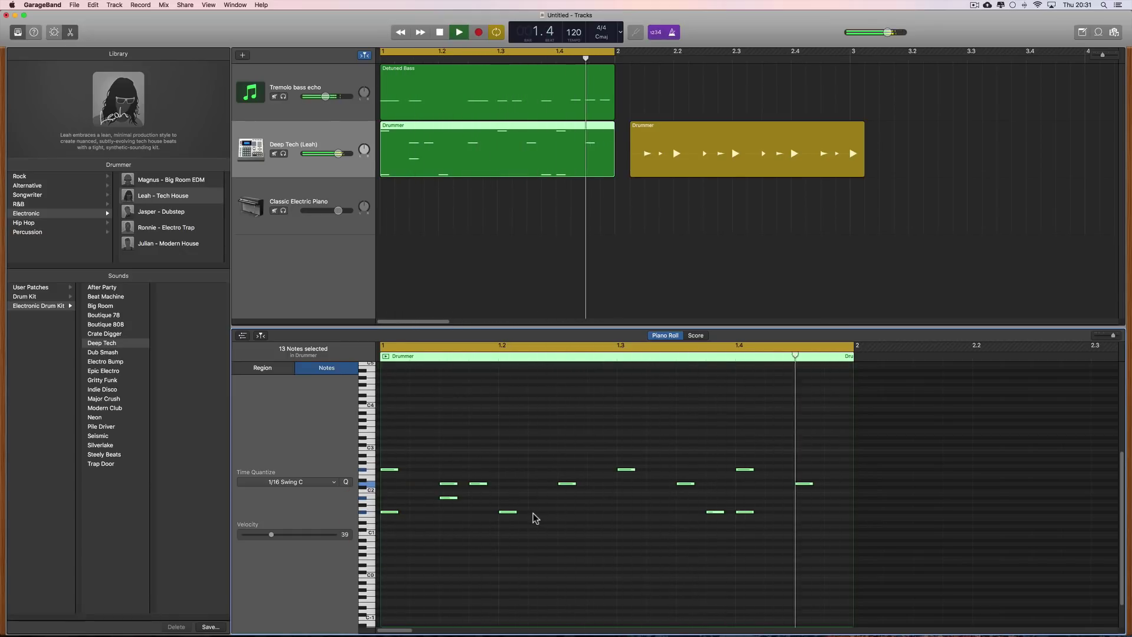
key("space")
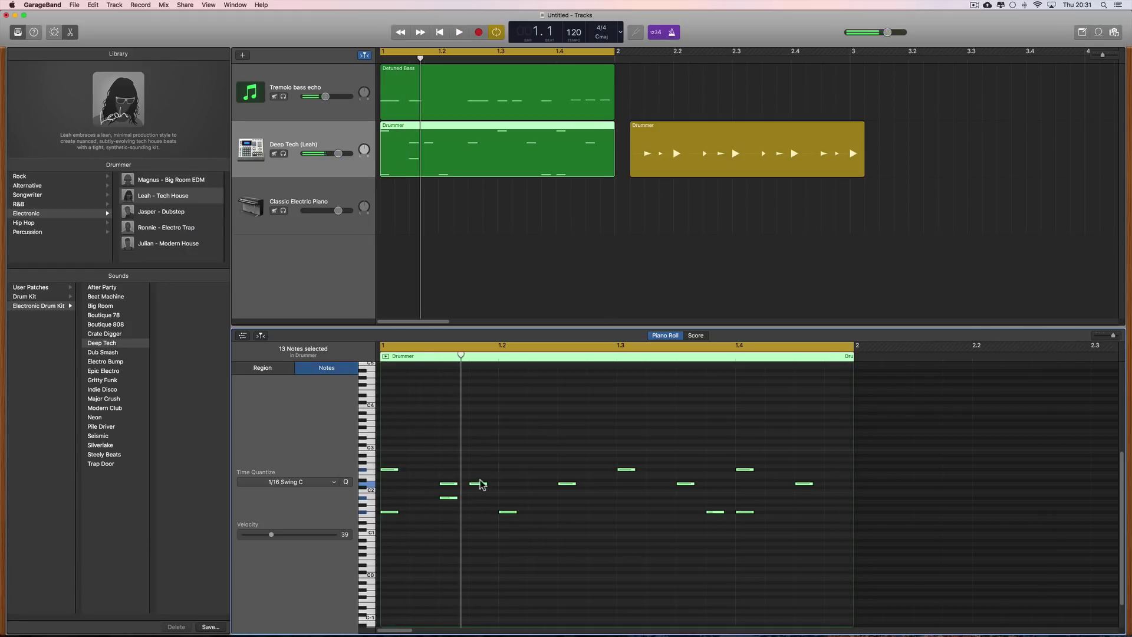
- Delete the notes from beat 2 onward, repeat the first beat's pattern on beats 2, 3 and 4, and play it
left_click_drag(505, 425, 797, 543)
key("Delete")
left_click_drag(517, 447, 733, 519)
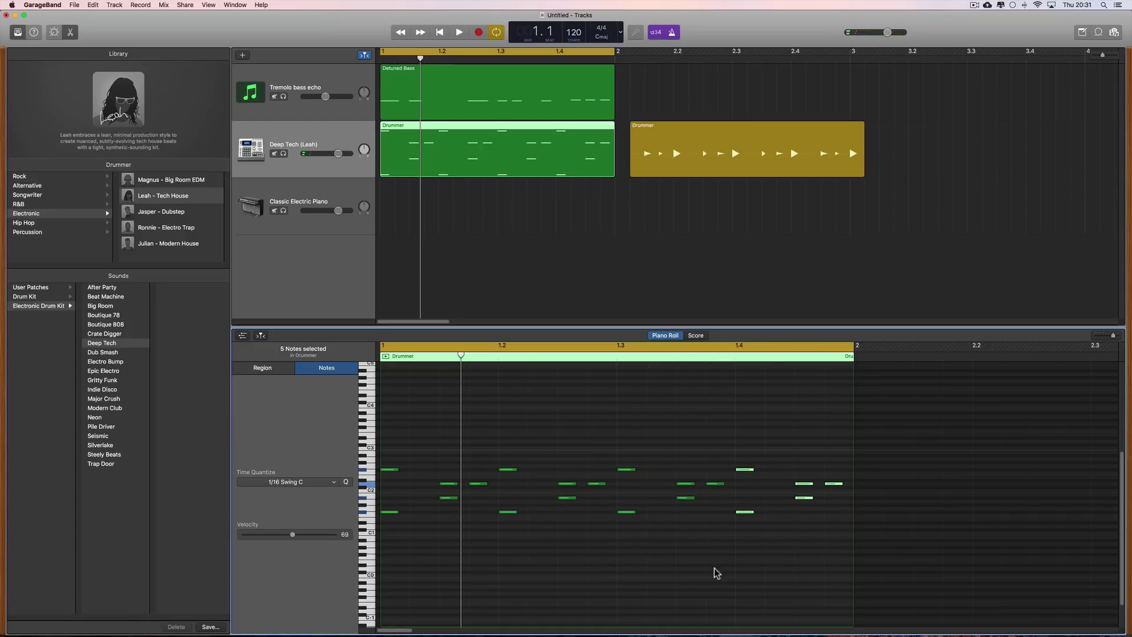
key("space")
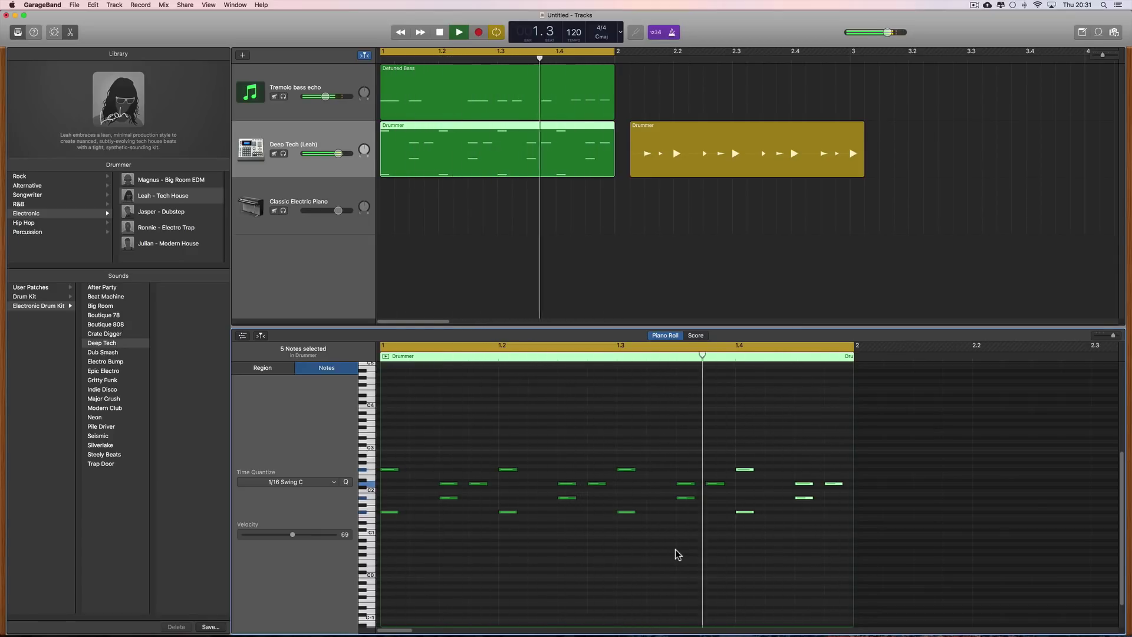
key("space")
- Add an extra D2 note on the second sixteenth of beat 3, move it to the same spot in beat 2, and play the loop
left_click(626, 498)
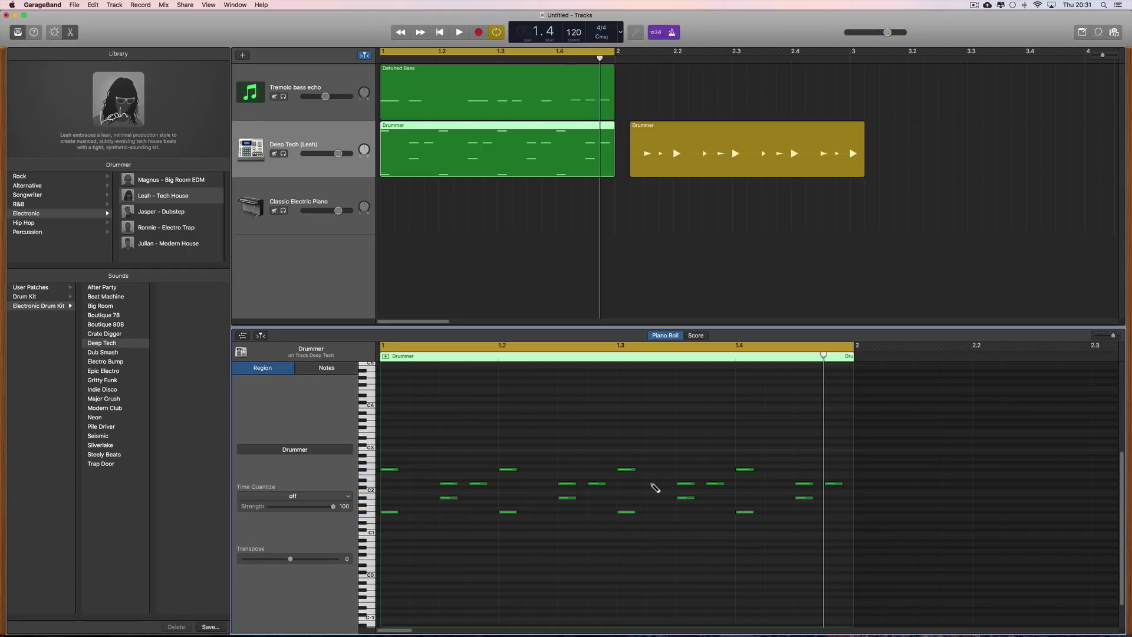
left_click(651, 484, "super")
key("space")
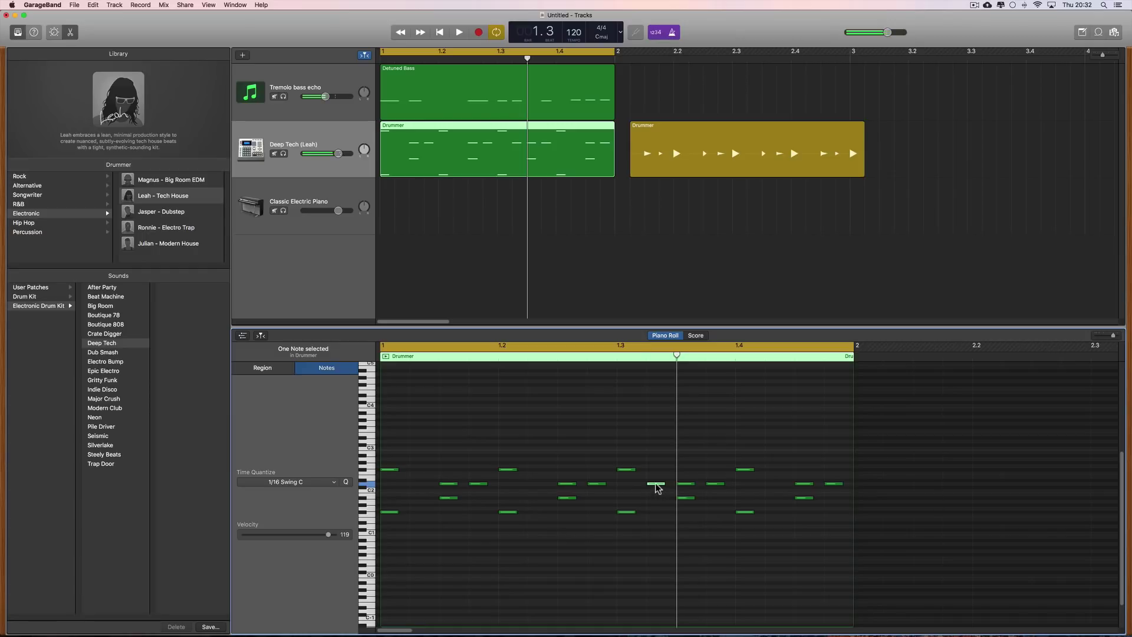
left_click_drag(655, 484, 537, 484)
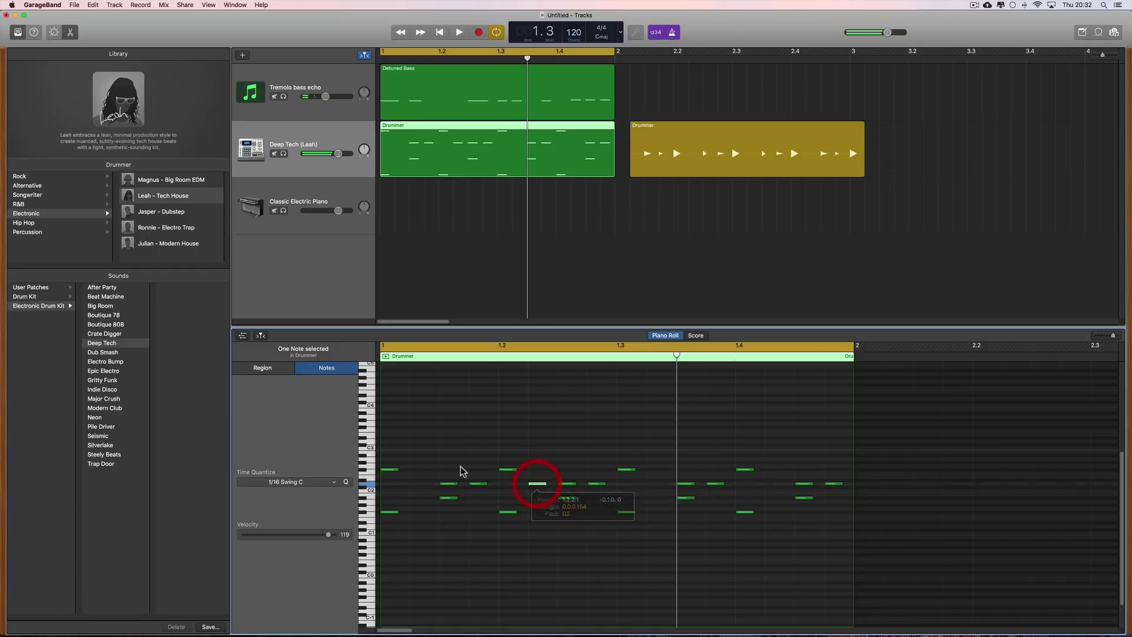
key("space")
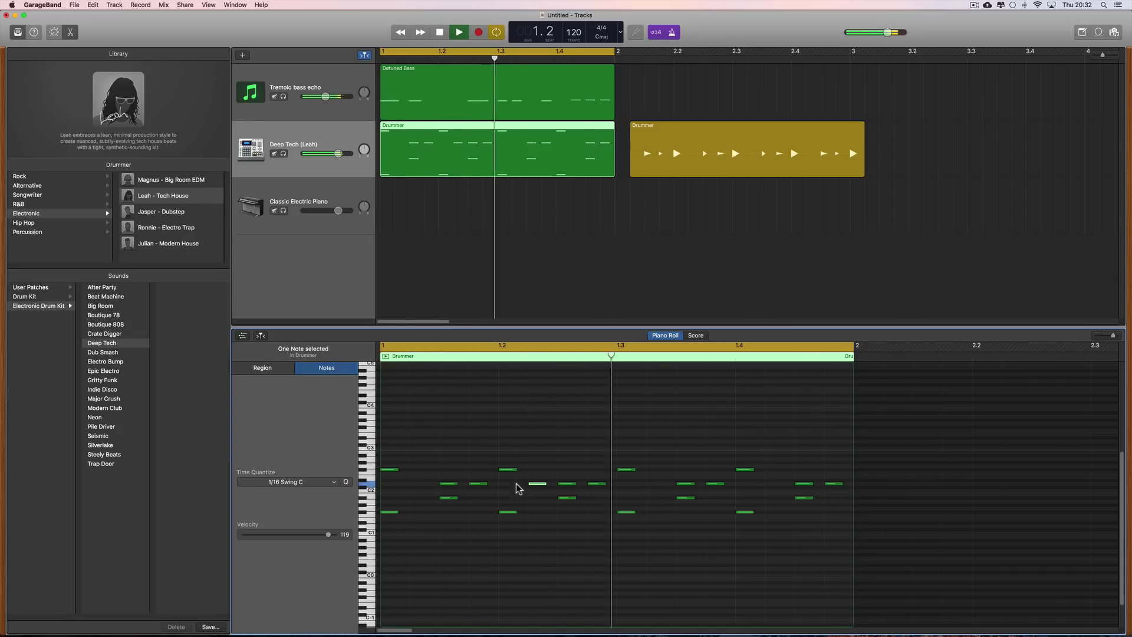
key("space")
- Quantize all notes in the drum region to 1/16 Swing C and listen to the groove
left_click_drag(392, 457, 834, 544)
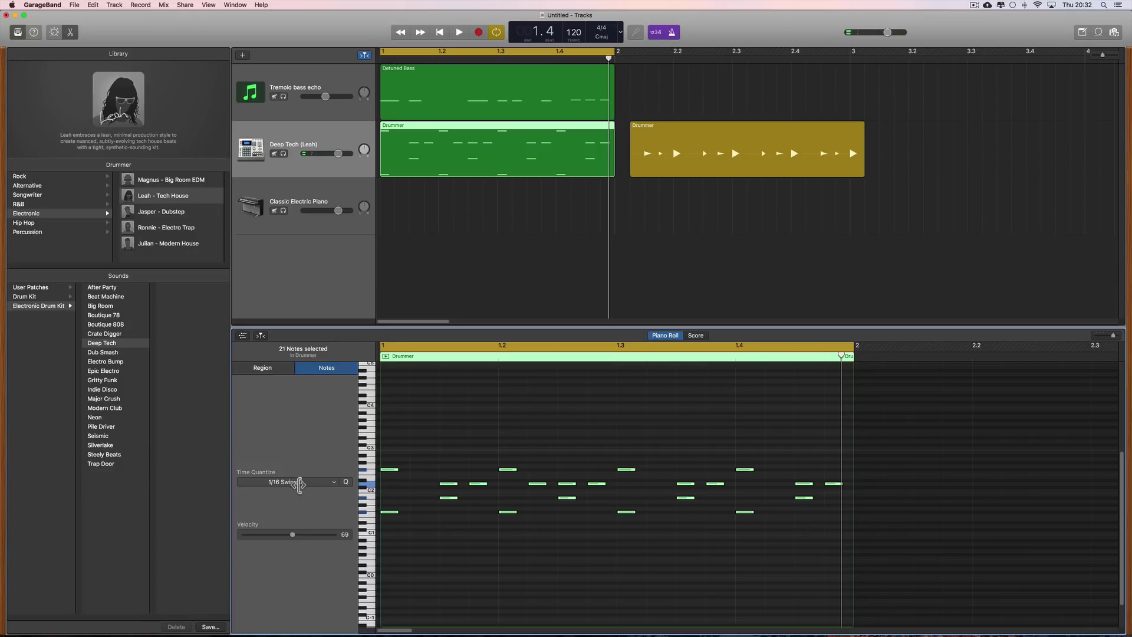
left_click(307, 483)
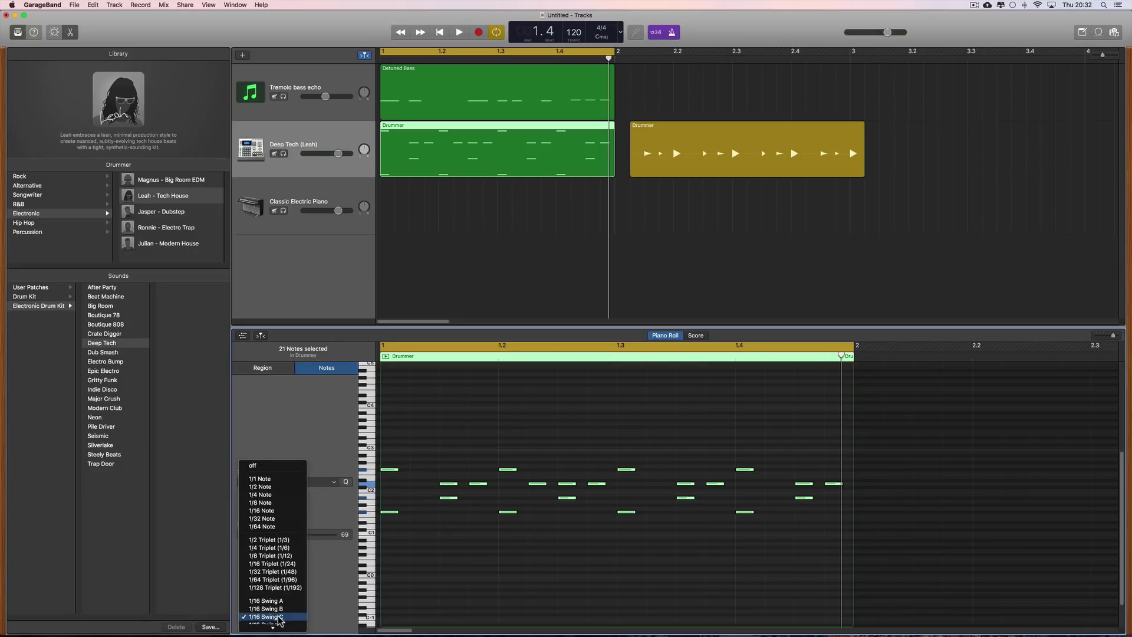
left_click(352, 431)
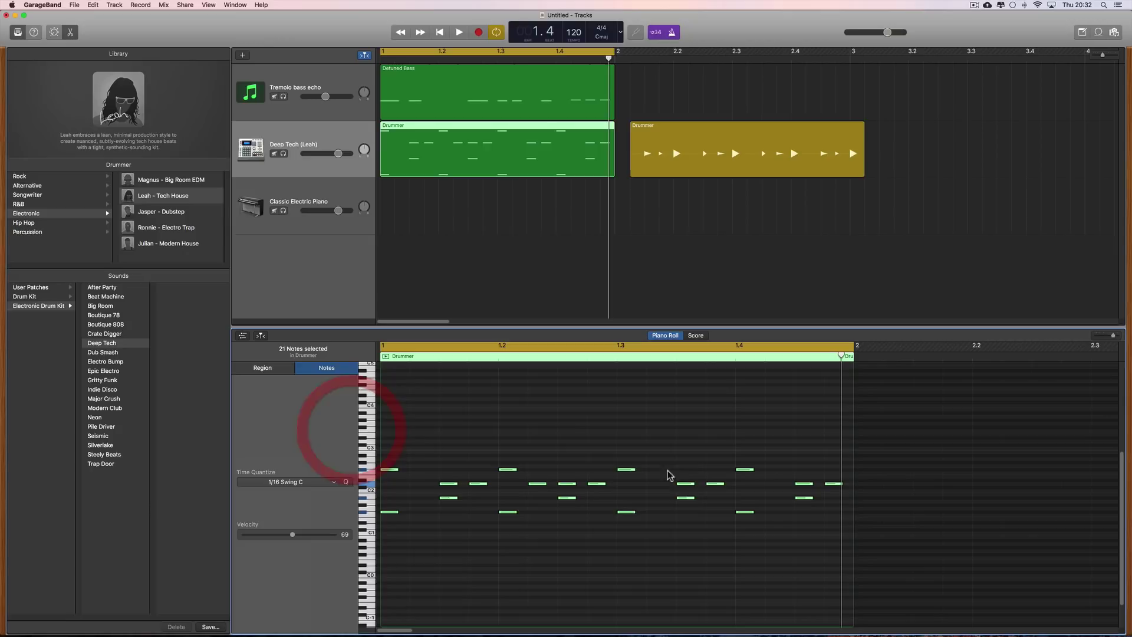
left_click(347, 482)
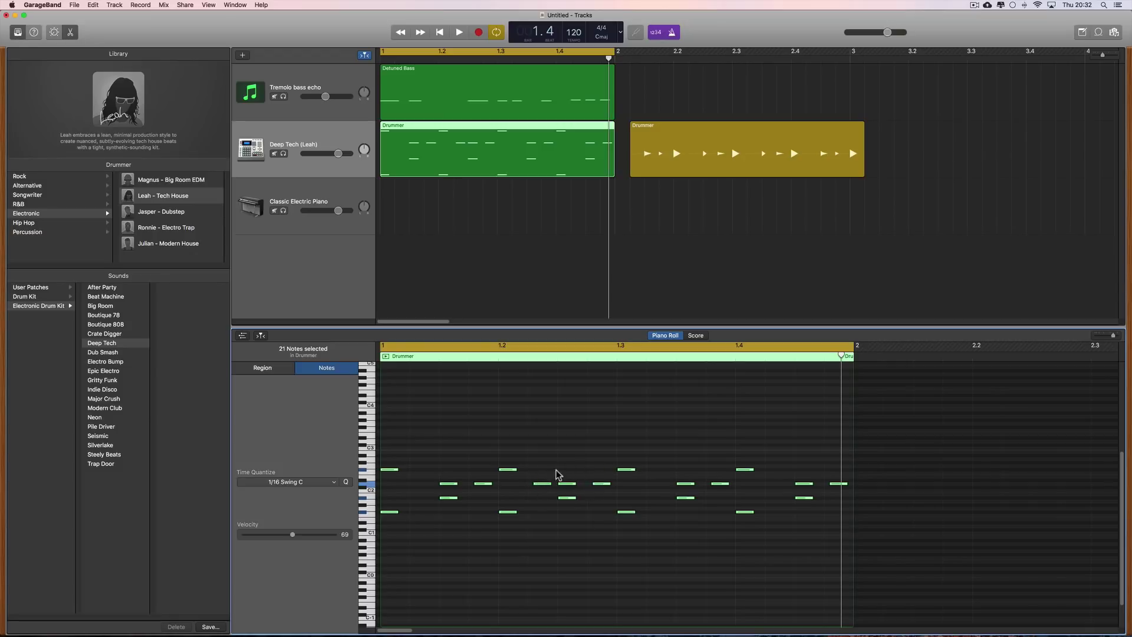
key("space")
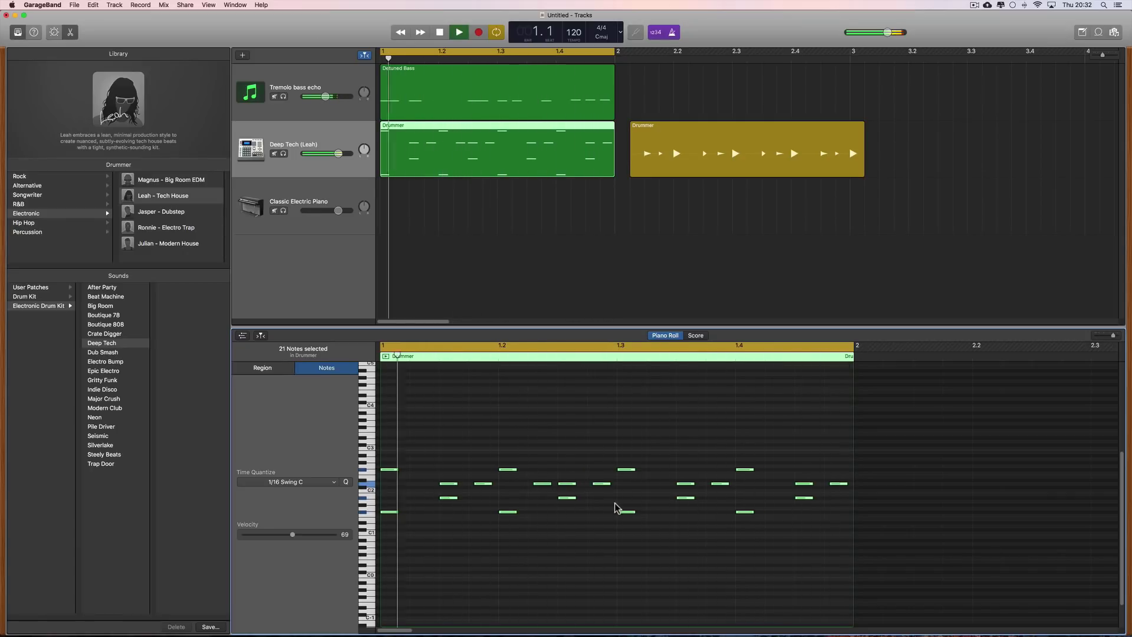
key("space")
- Move the extra D2 note from beat 2 to beat 3, quantize it to 1/16 Swing C, and play the loop
left_click(548, 498)
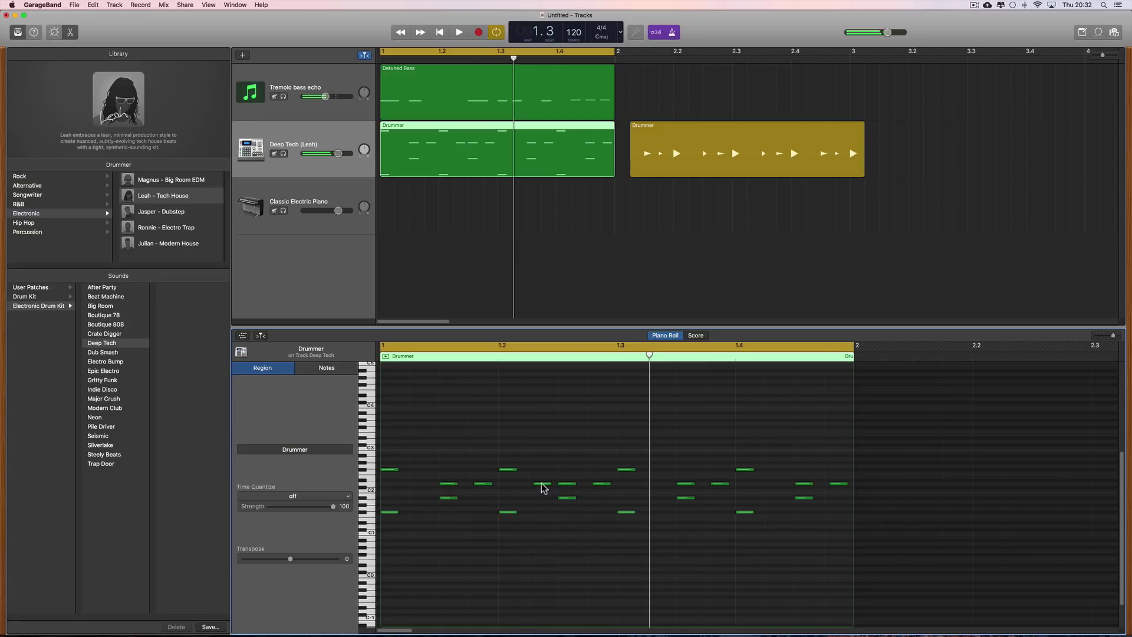
left_click_drag(544, 489, 655, 486)
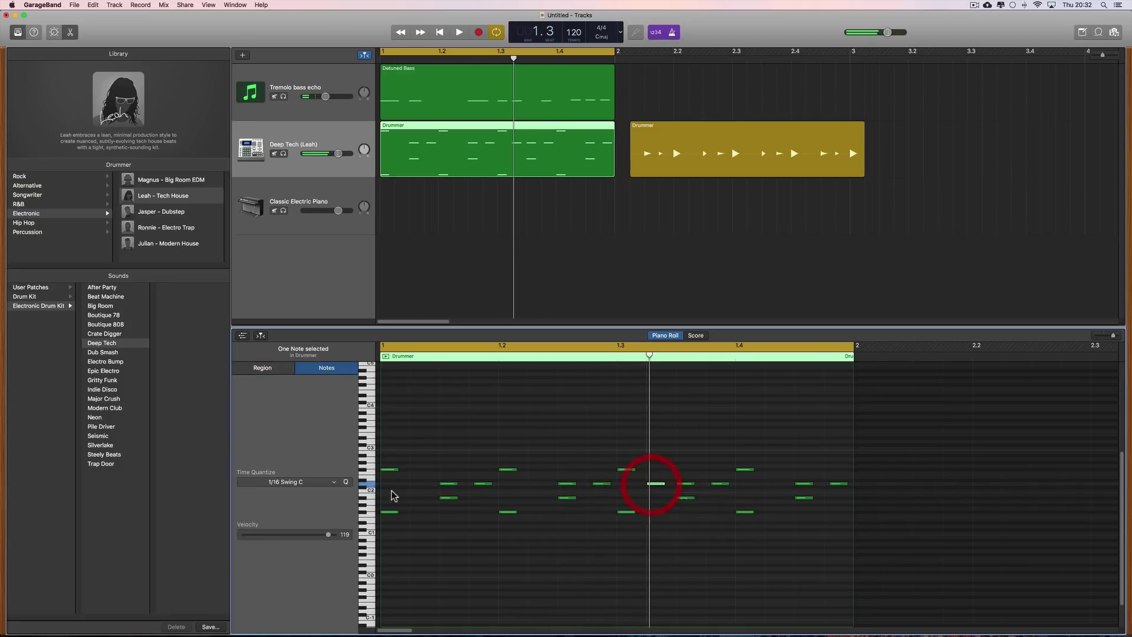
left_click(346, 482)
key("space")
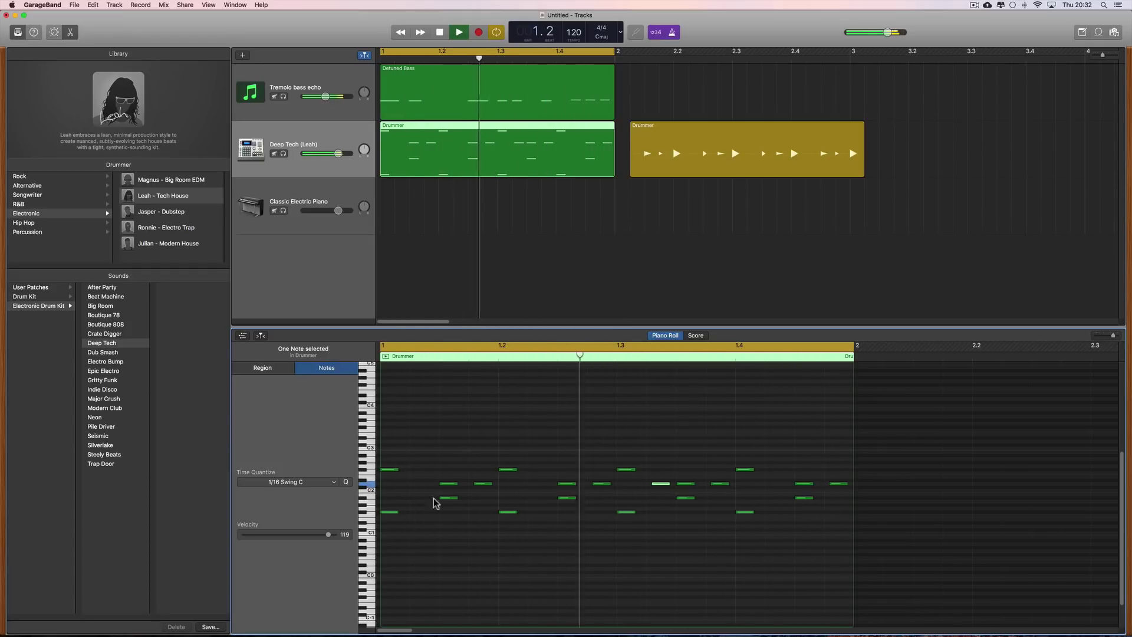
key("space")
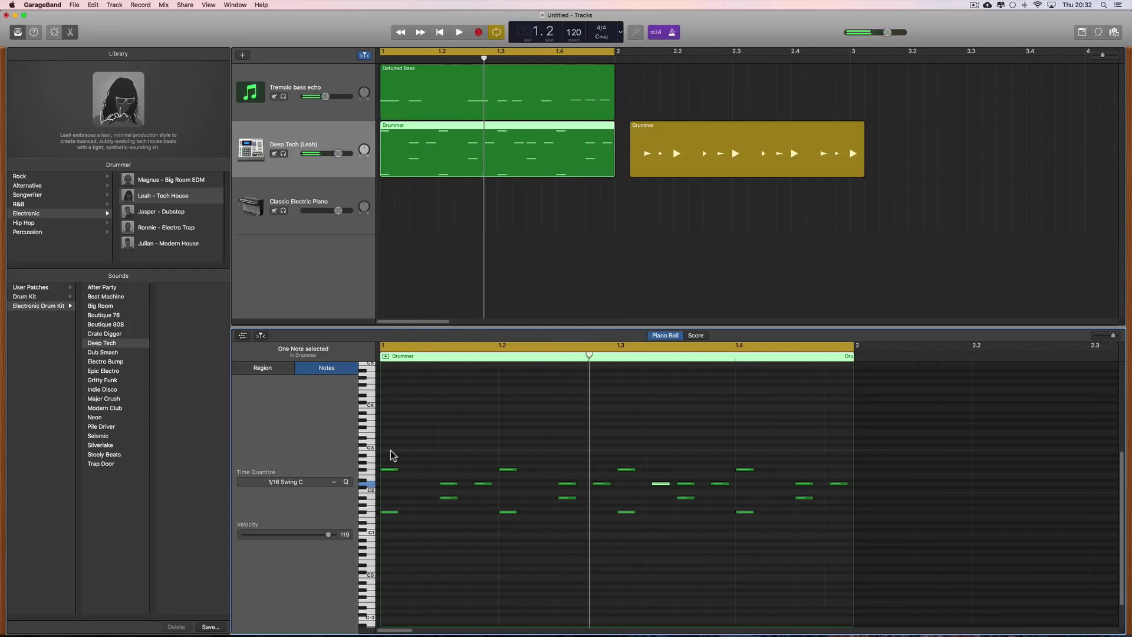
- Quantize all notes in the drum region to 1/16 Note
left_click_drag(391, 456, 827, 540)
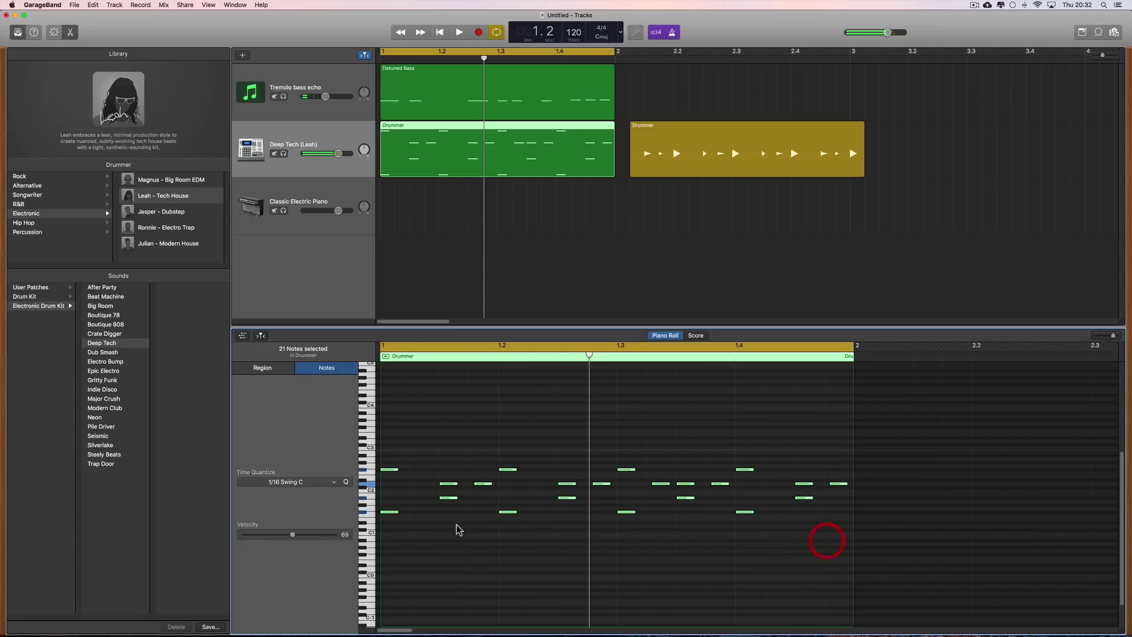
left_click(336, 483)
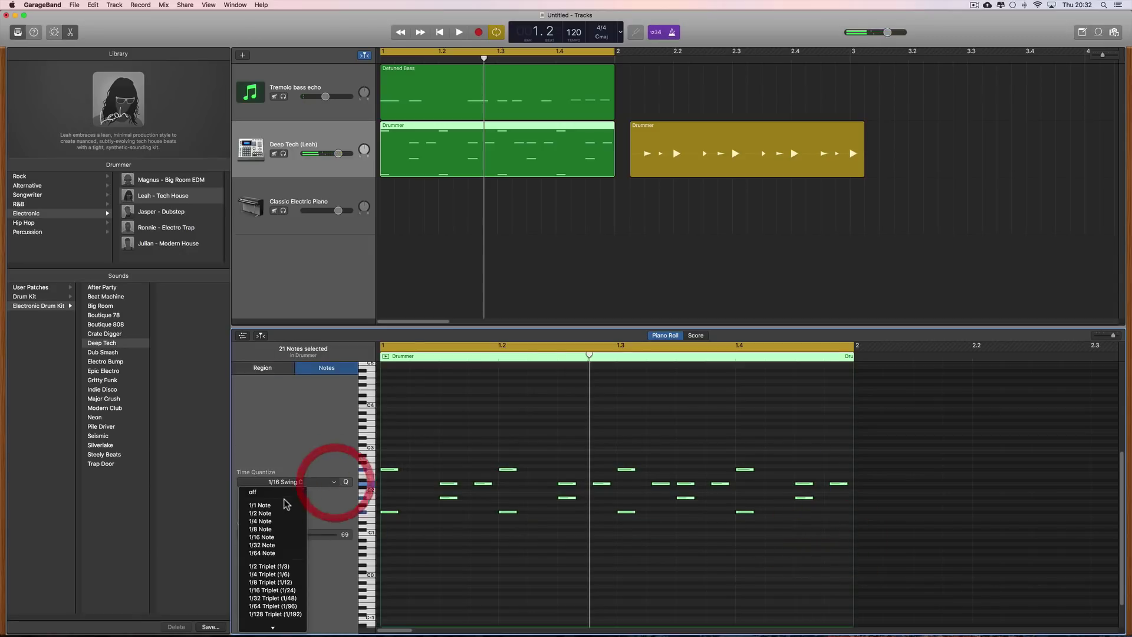
left_click(272, 539)
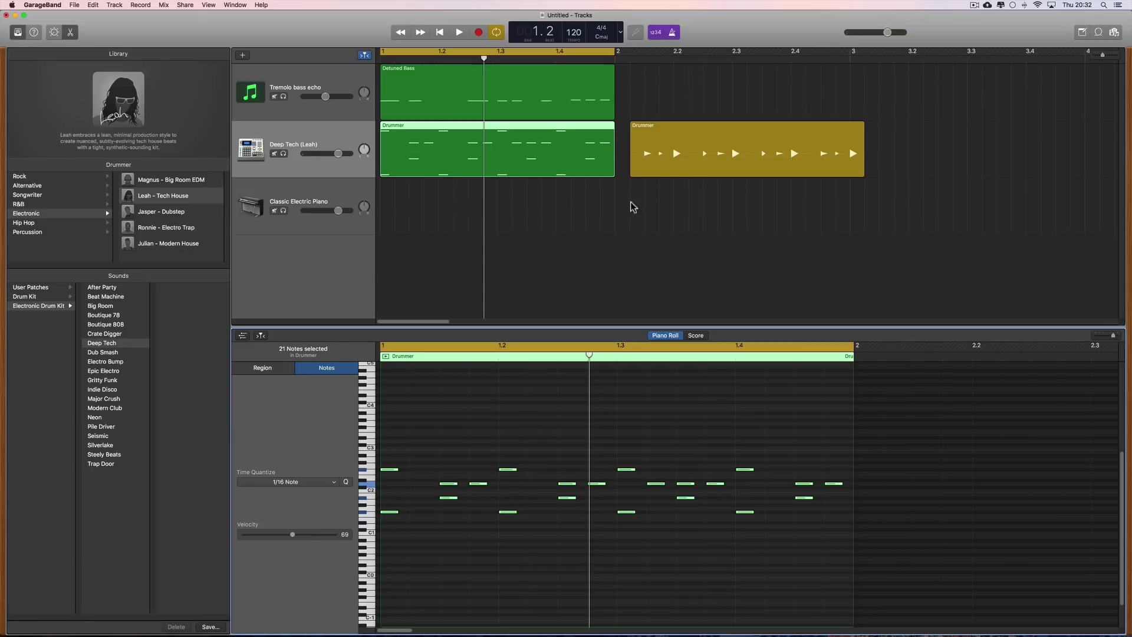
- Compare the original Drummer region's settings with the edited MIDI region's notes and play the edited pattern with the bass
left_click(678, 158)
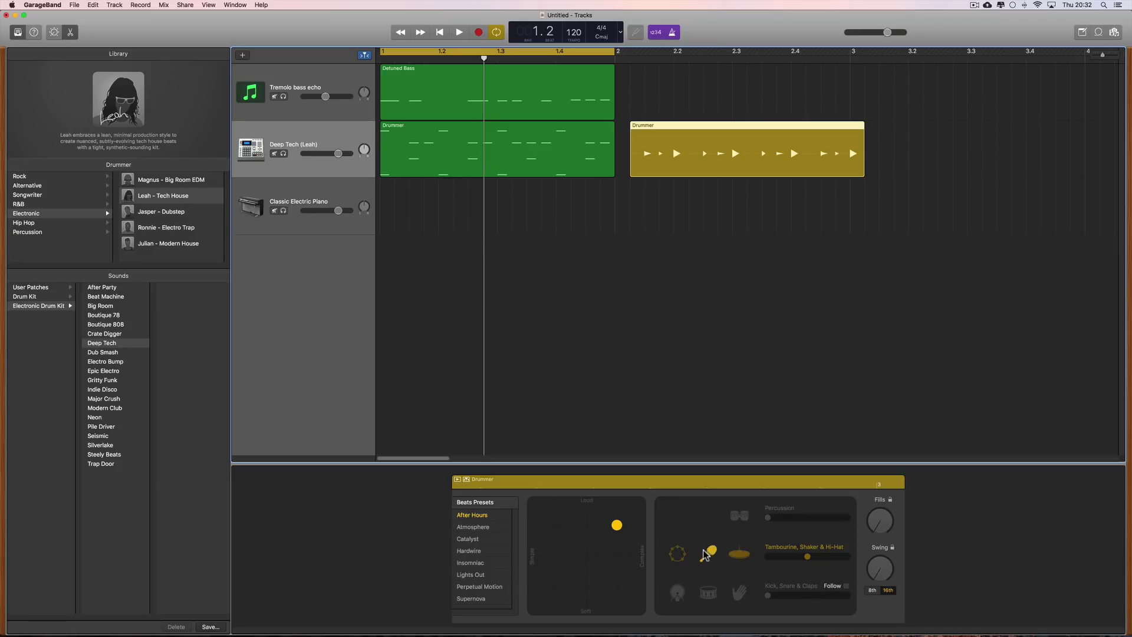
left_click(537, 148)
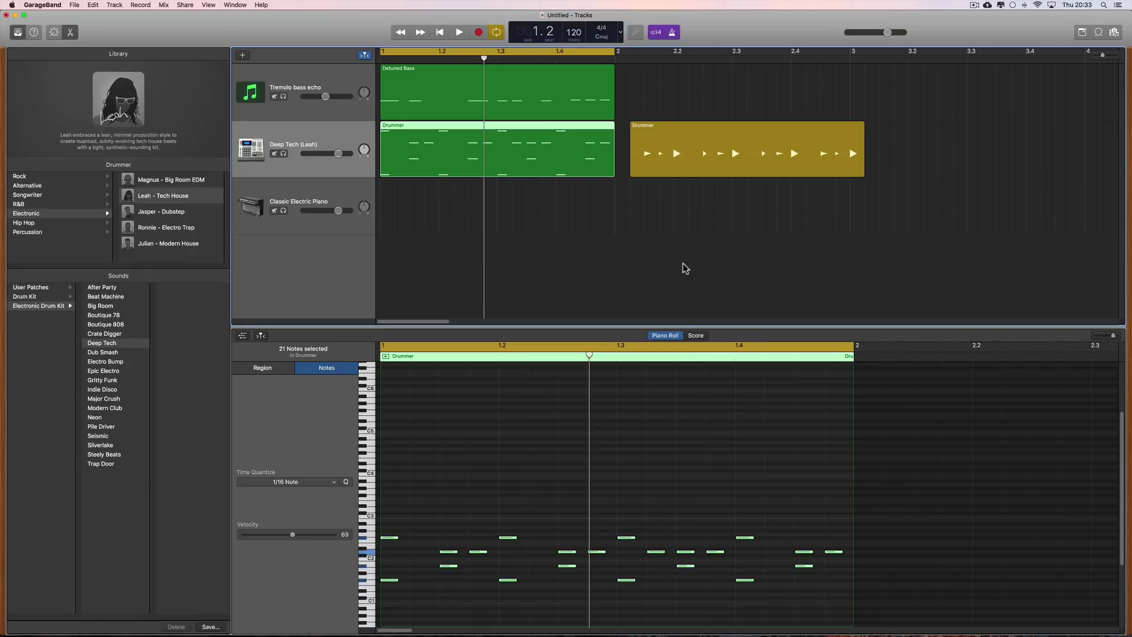
left_click(703, 155)
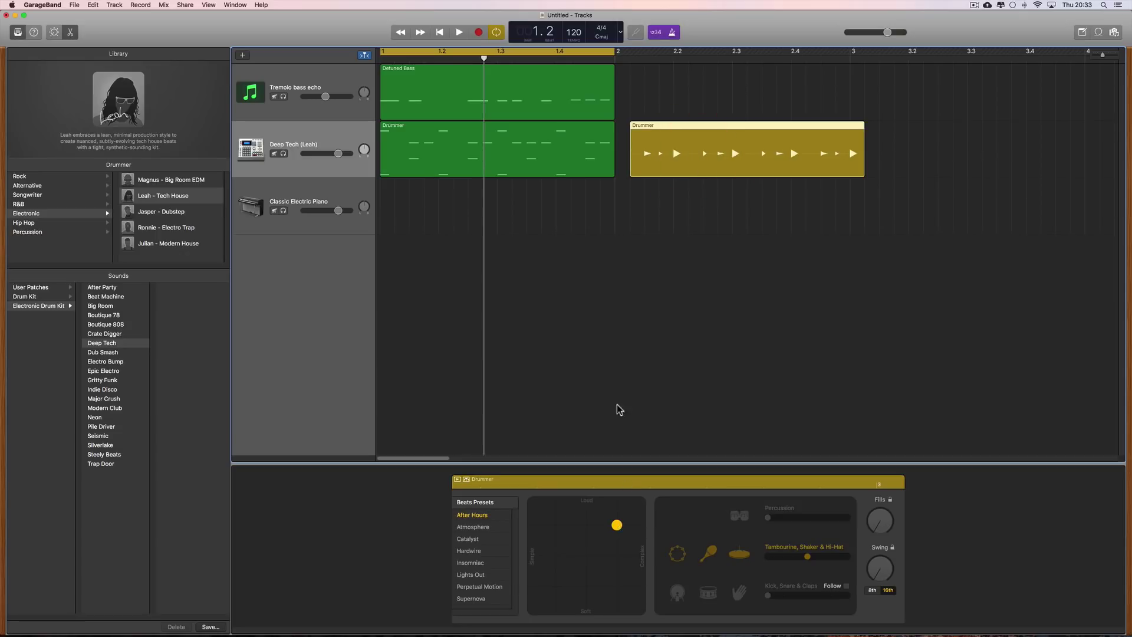
left_click(572, 161)
key("space")
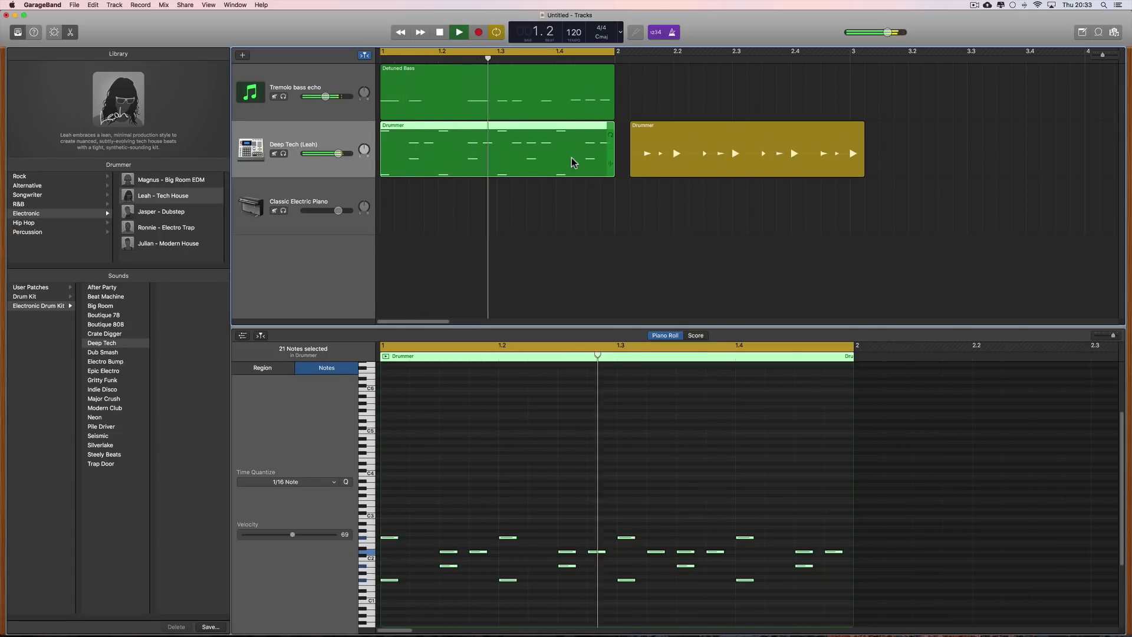
key("space")
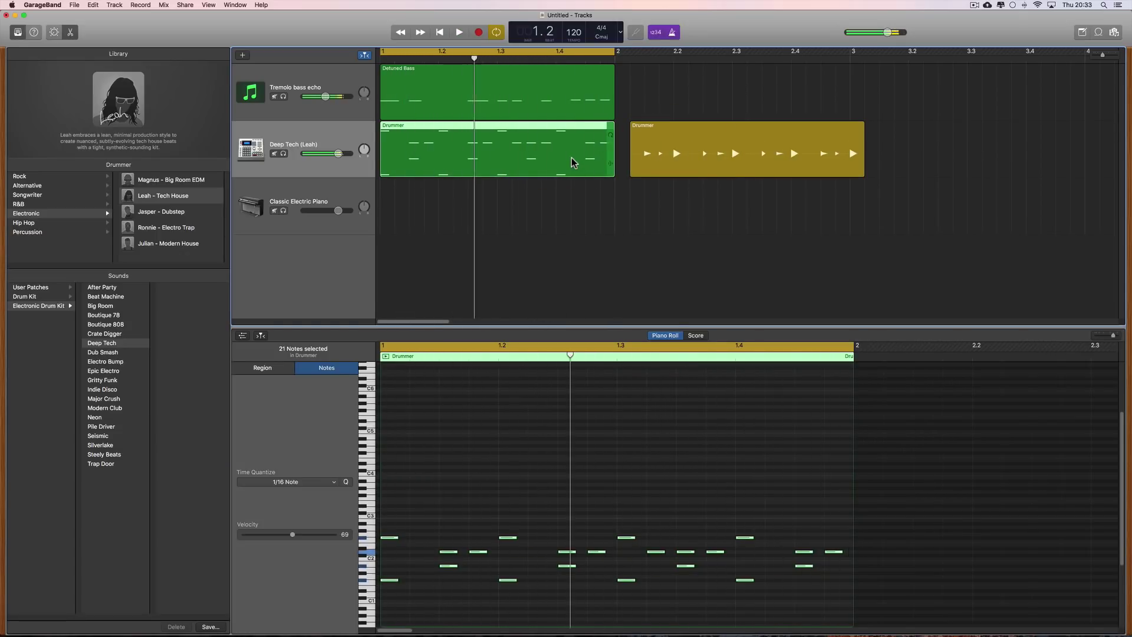
scroll(536, 413, "down", 5)
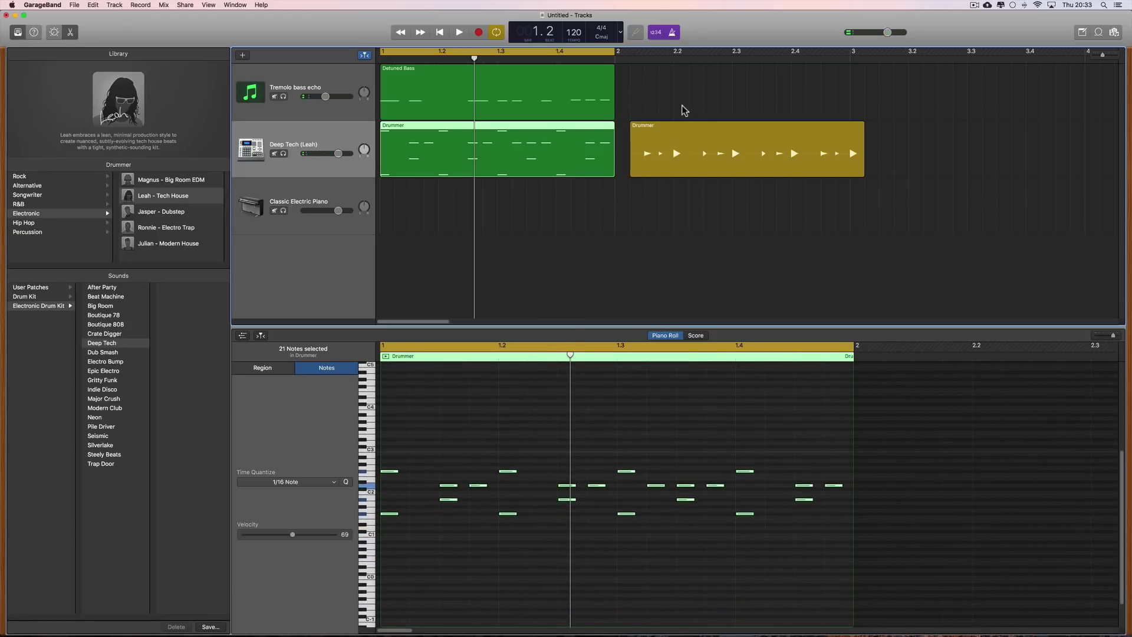
- Delete the original yellow Drummer region at bar 2 and show the MIDI drum region's notes in the Piano Roll
left_click(680, 136)
key("Delete")
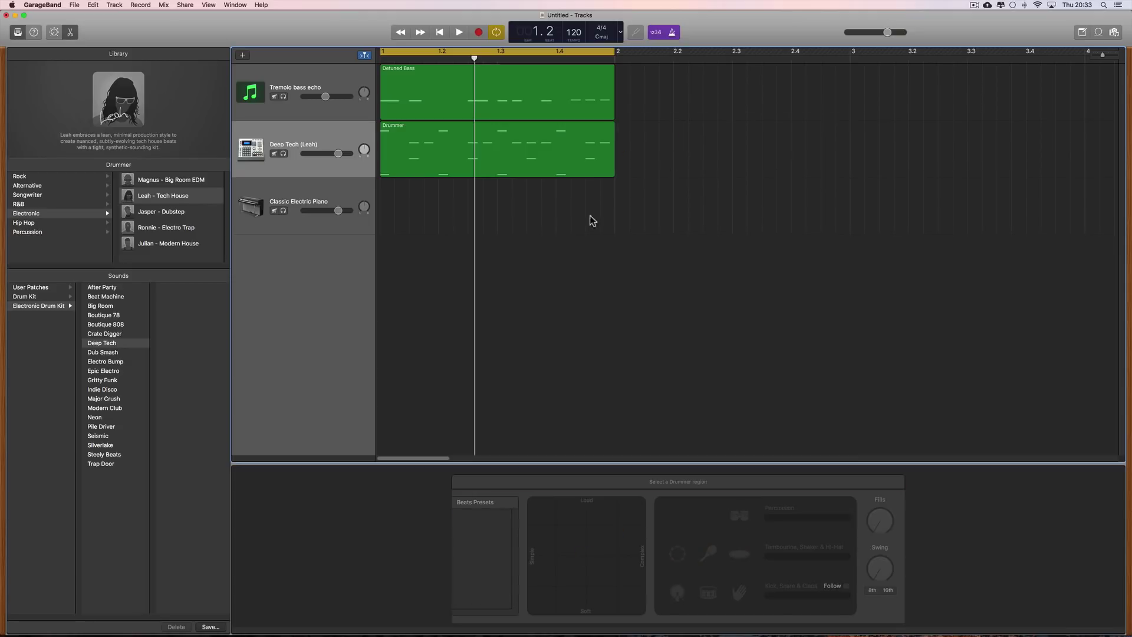
left_click(495, 152)
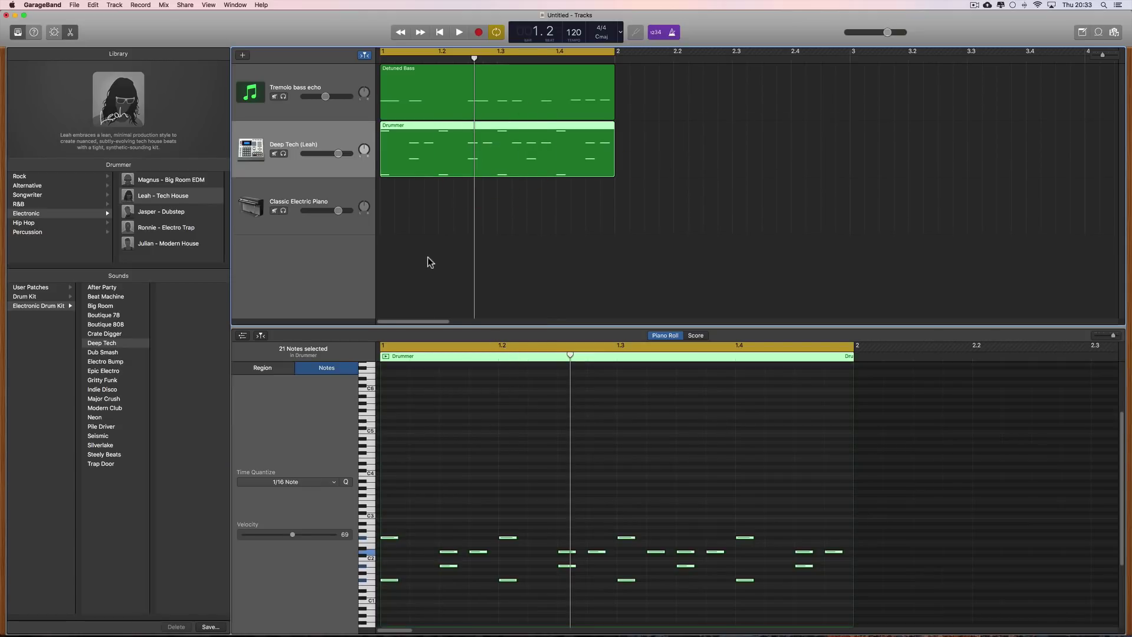
left_click(462, 161)
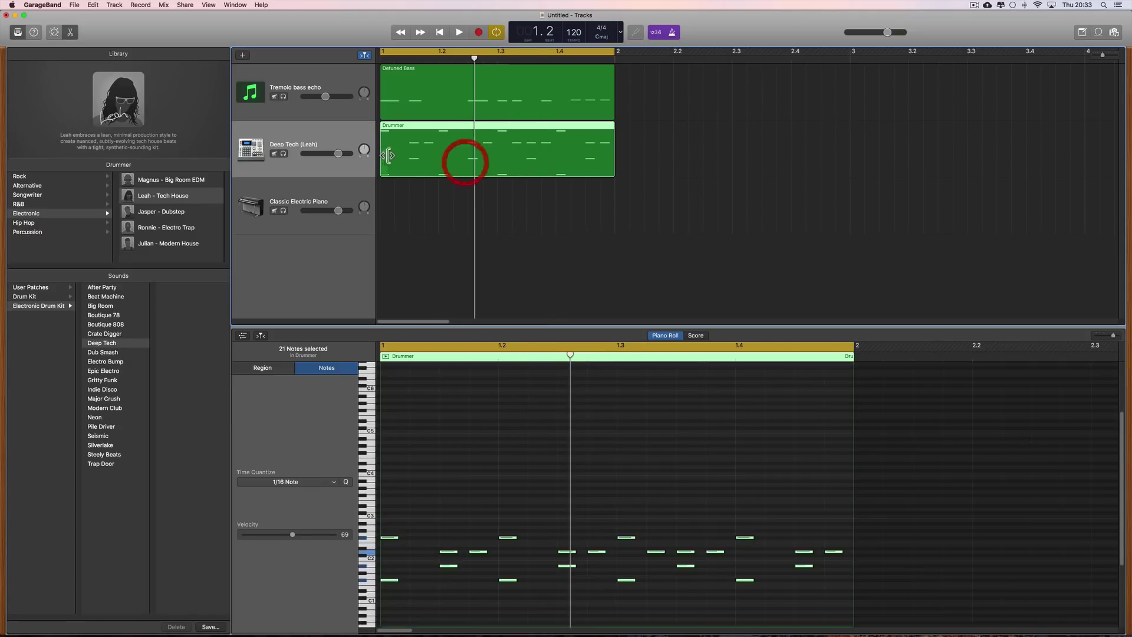
scroll(464, 479, "down", 3)
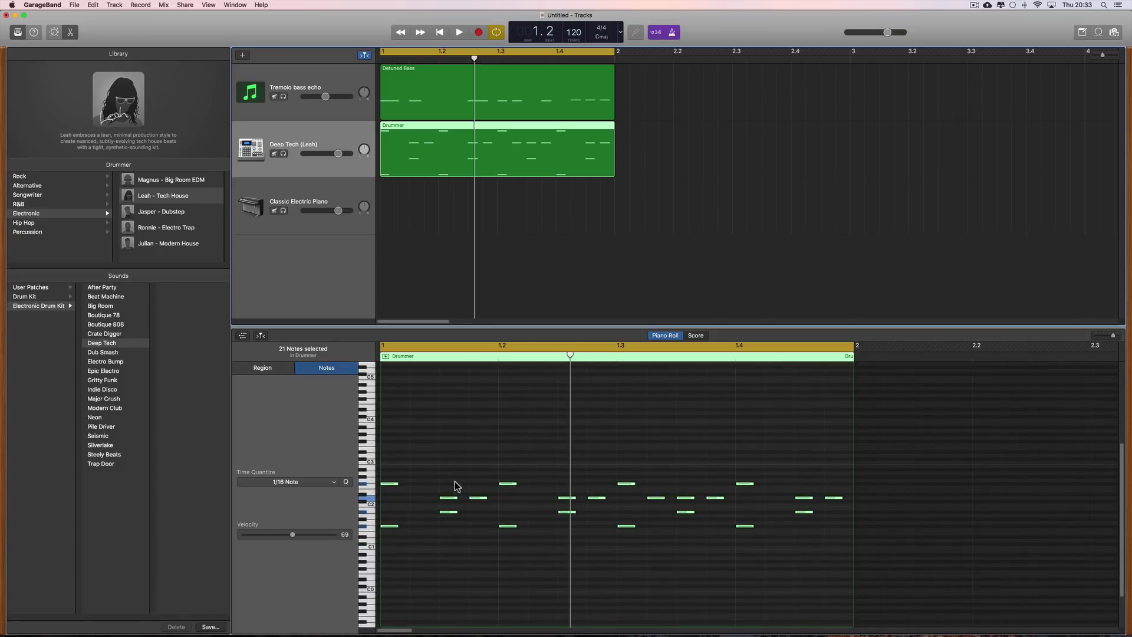
- Audition the drum kit's sounds on the Piano Roll keyboard, at C1 and across the upper half of octave 2
left_click(372, 548)
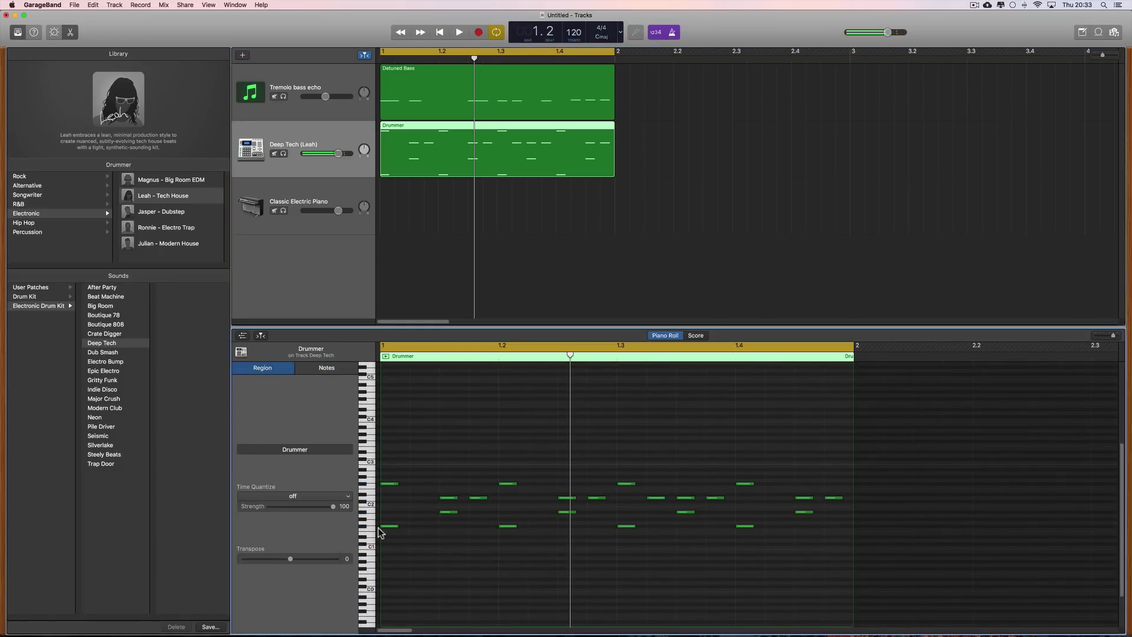
left_click(368, 467)
left_click(368, 466)
left_click(367, 477)
left_click(366, 476)
left_click(366, 478)
left_click(367, 479)
left_click(367, 482)
left_click(368, 484)
left_click(369, 487)
left_click(369, 487)
left_click(370, 475)
- Add kick notes on C1 at all four beats, plus an extra one halfway through beat 4
left_click(390, 547)
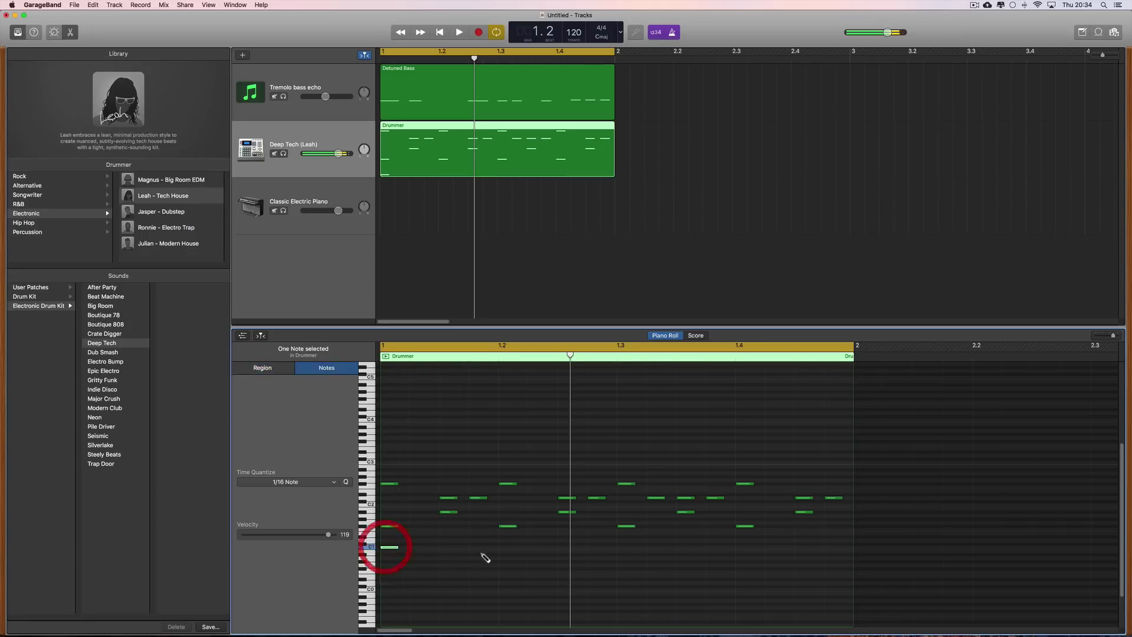
left_click(508, 548)
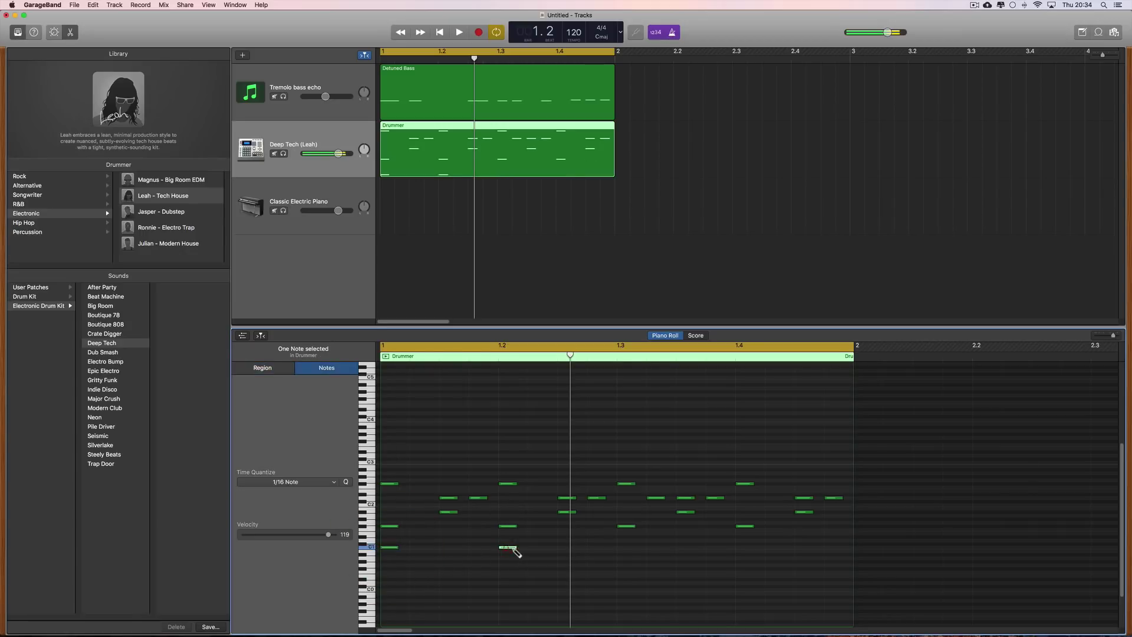
left_click(622, 548)
left_click(738, 548)
left_click(800, 548)
- Set the extra kick note's velocity to 55 and play the loop
left_click(284, 535)
key("space")
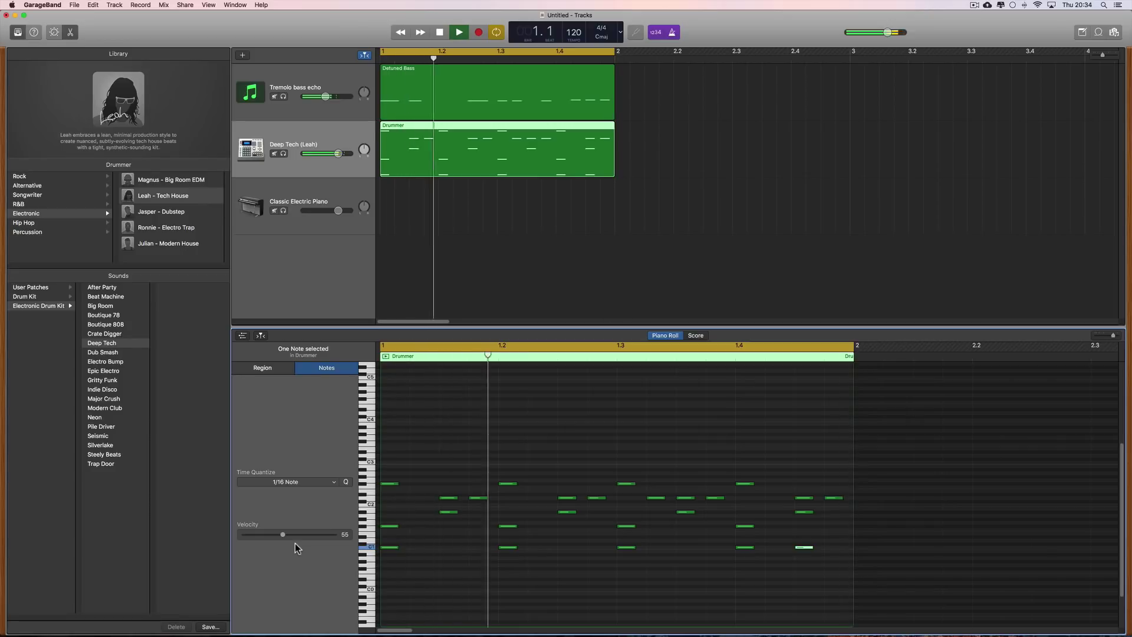
key("space")
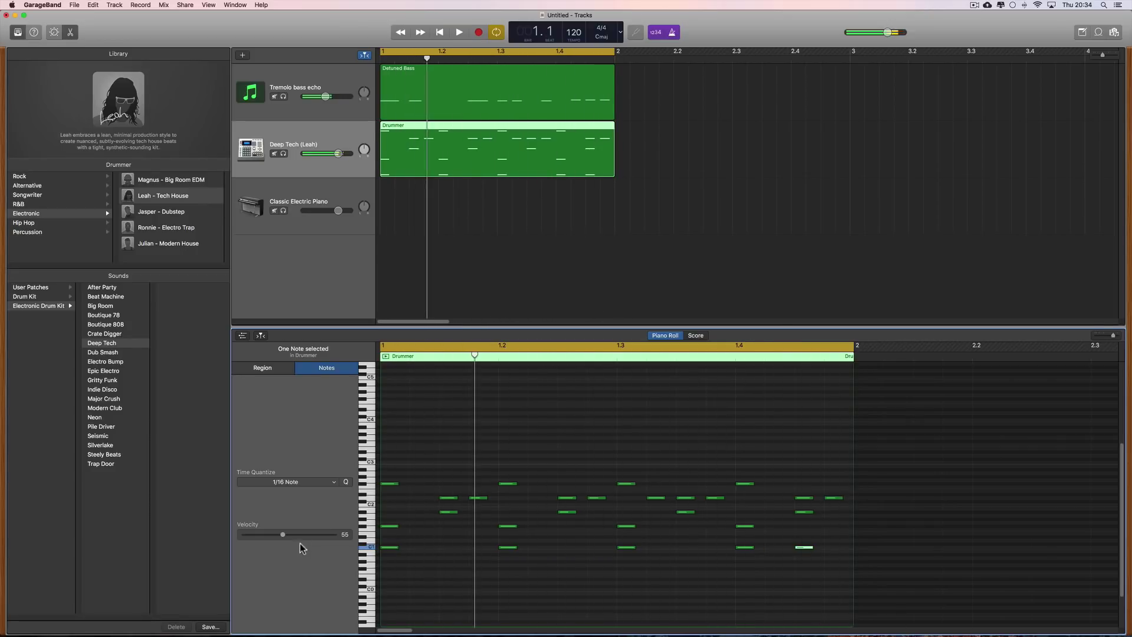
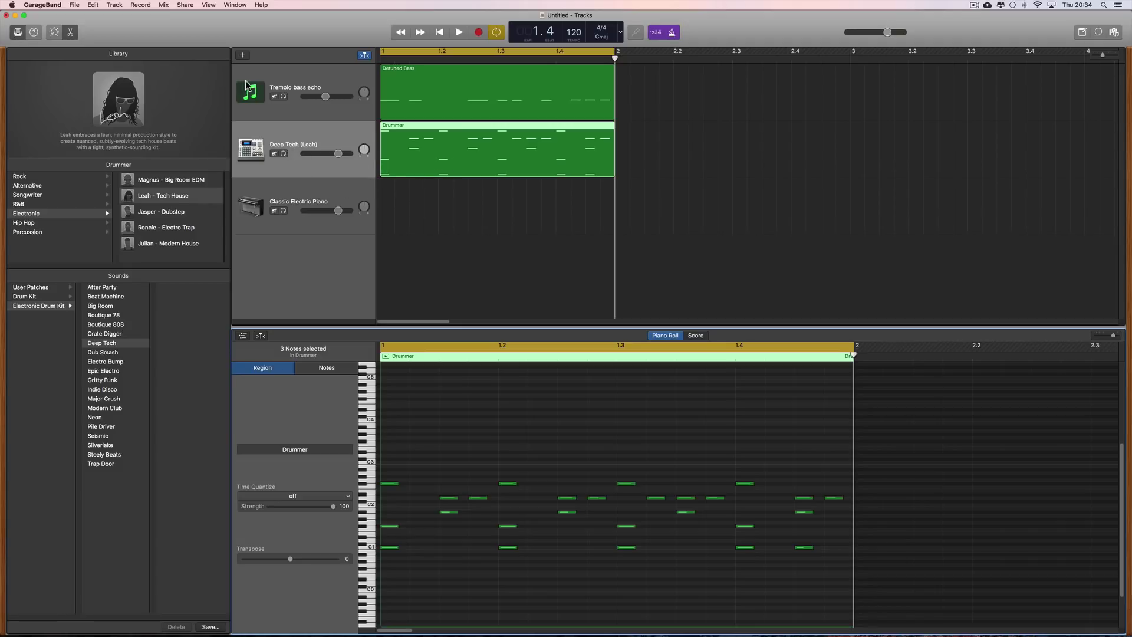
- Create a new software instrument track and give it the After Party electronic drum kit
left_click(244, 55)
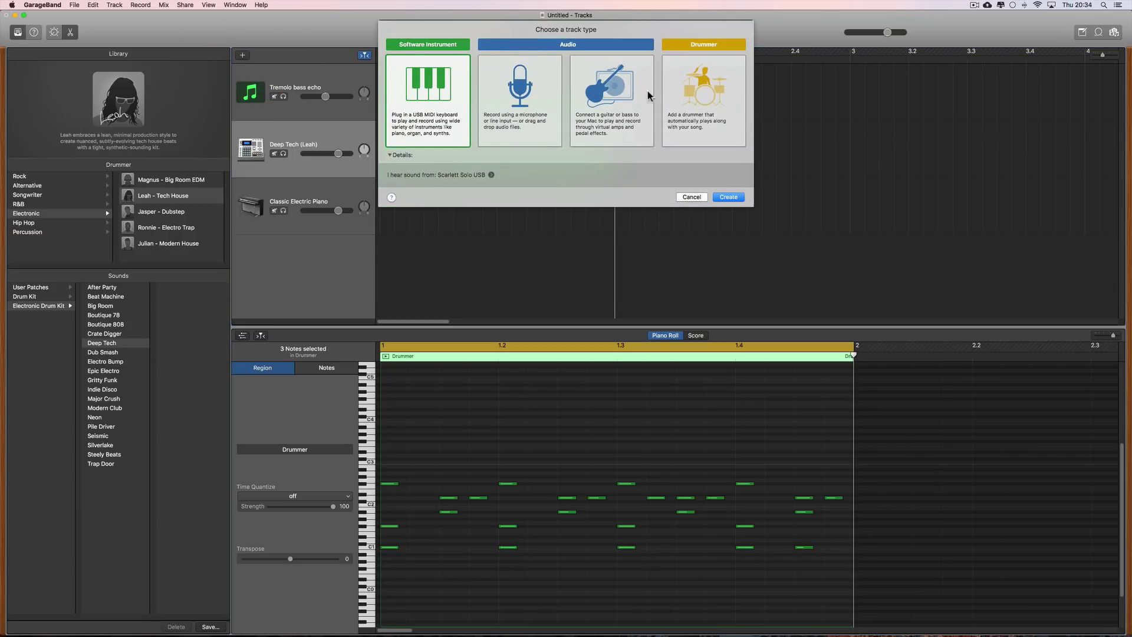
left_click(423, 83)
left_click(729, 197)
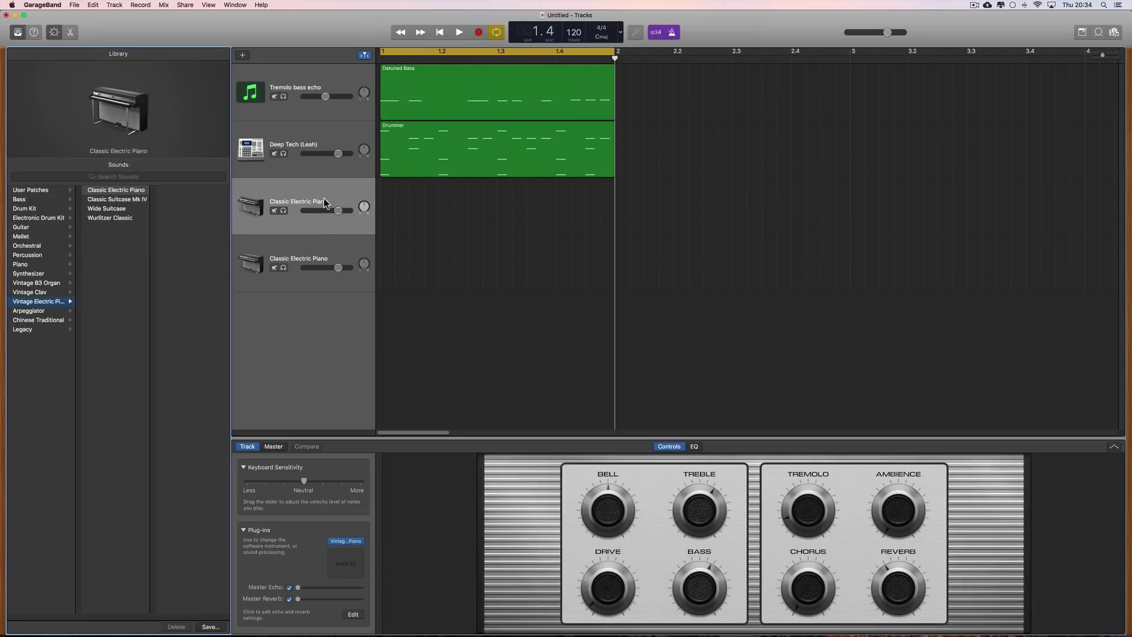
left_click(54, 218)
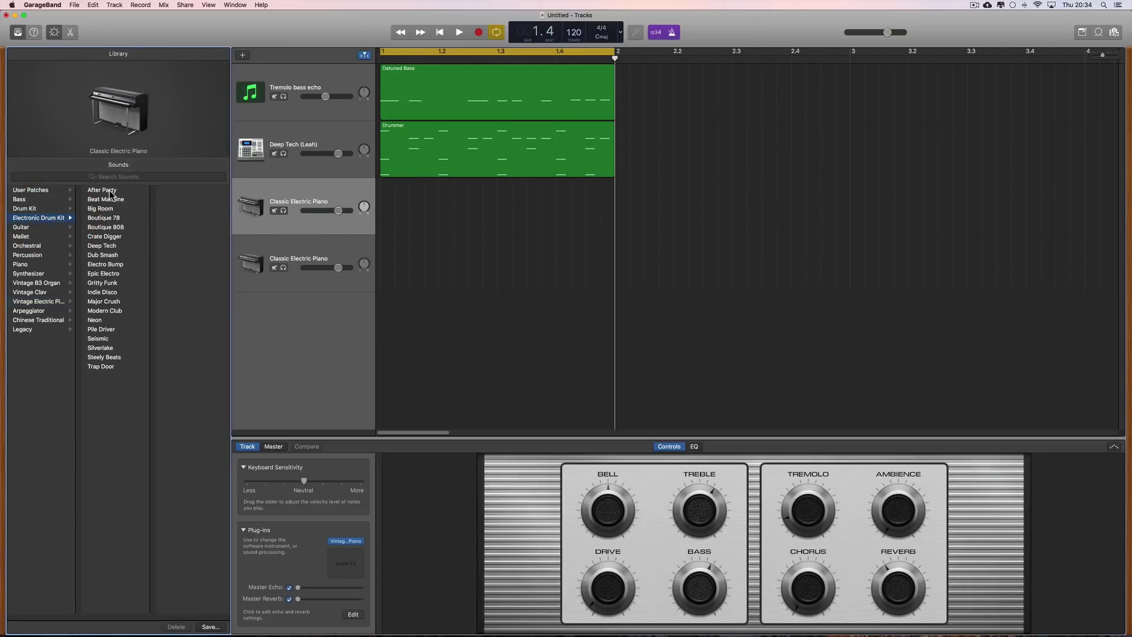
left_click(112, 190)
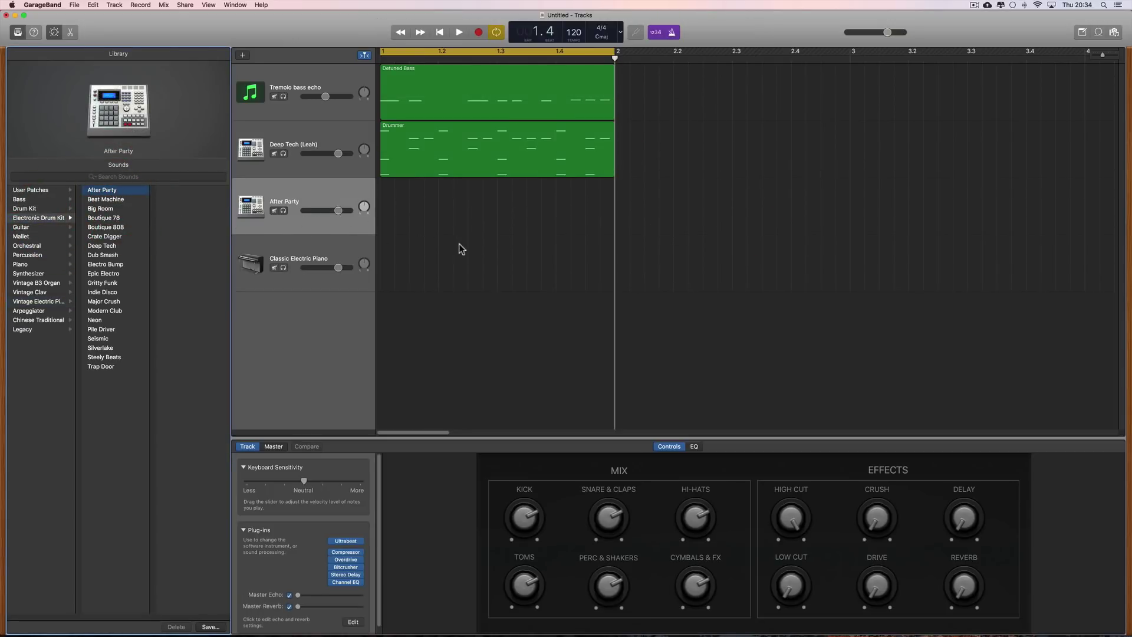
- Create an empty one-bar MIDI region on the After Party track, open it in the Piano Roll, and audition sounds just above C1
left_click(387, 212, "super")
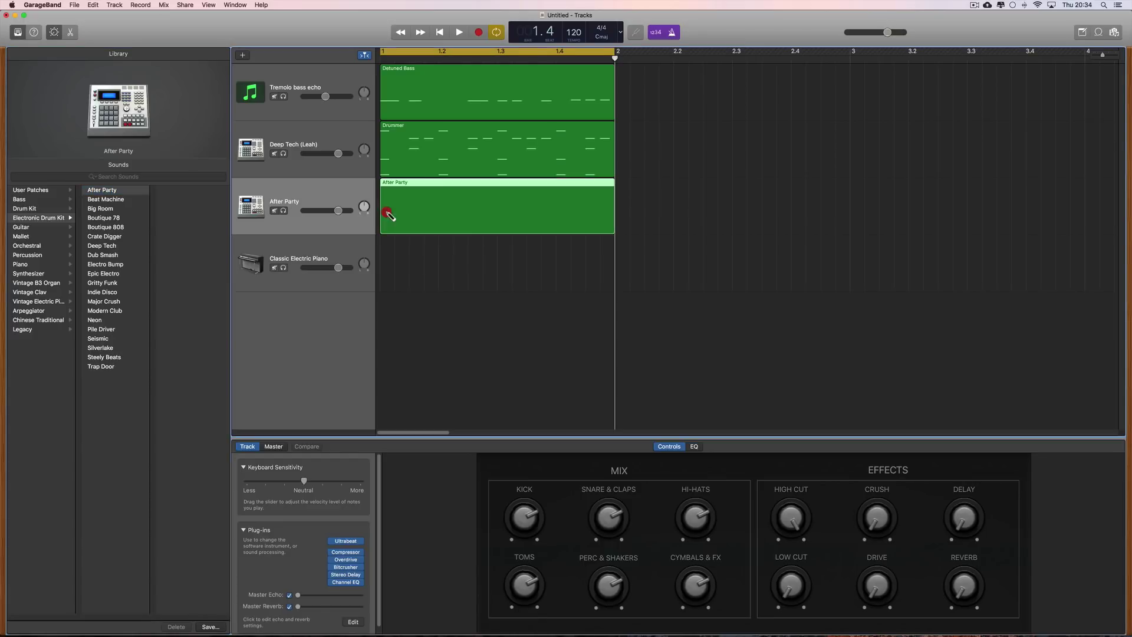
double_click(491, 204)
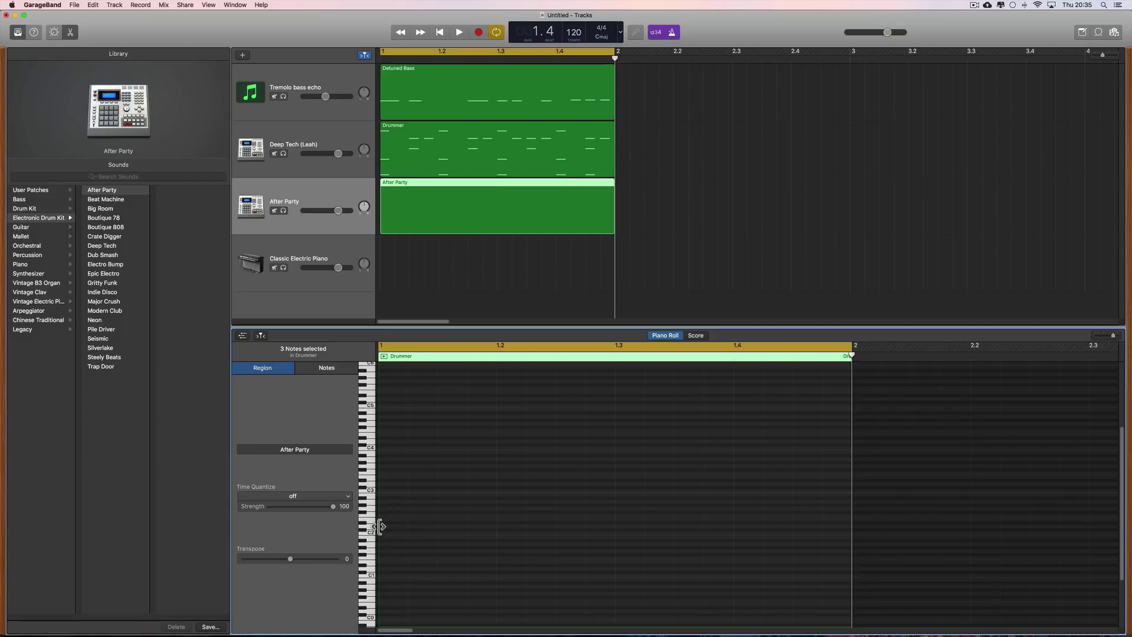
left_click(366, 569)
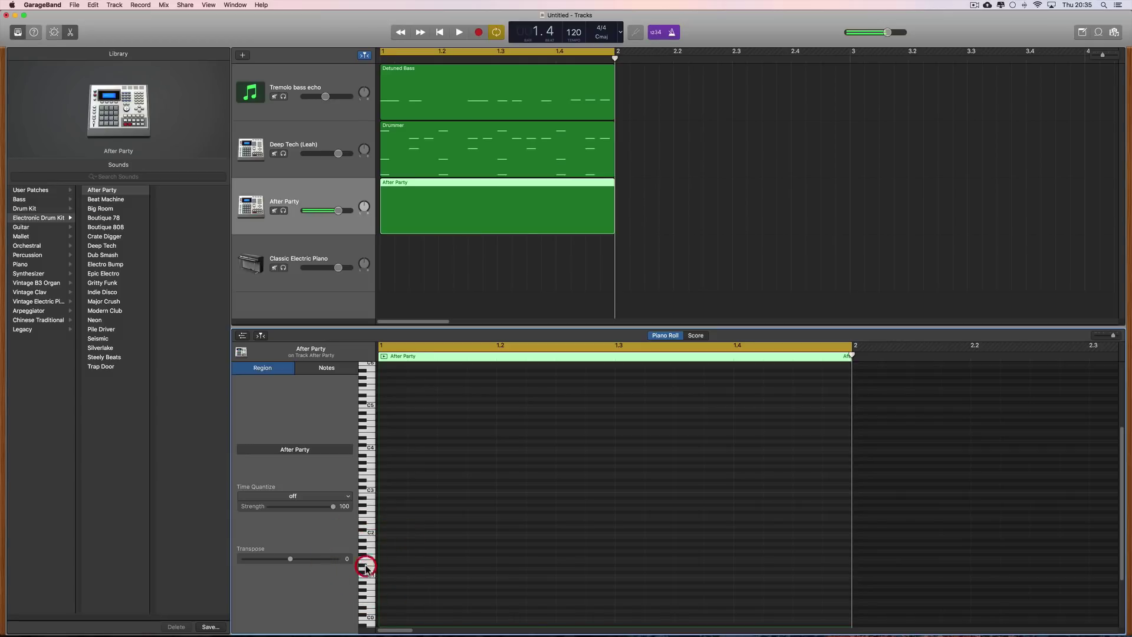
left_click(366, 571)
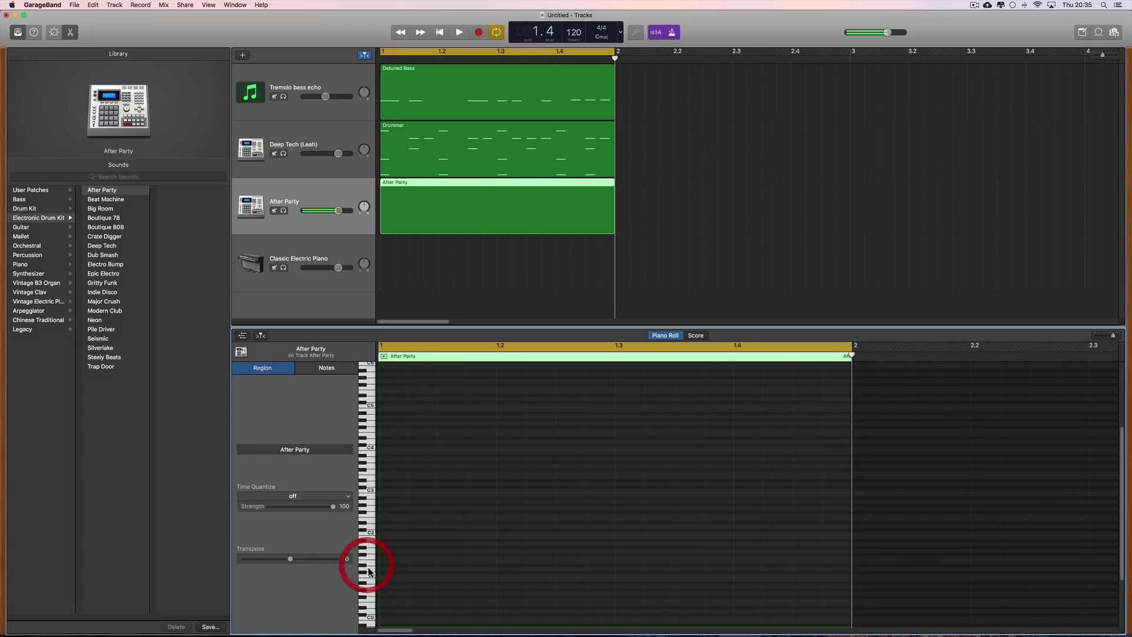
left_click(366, 571)
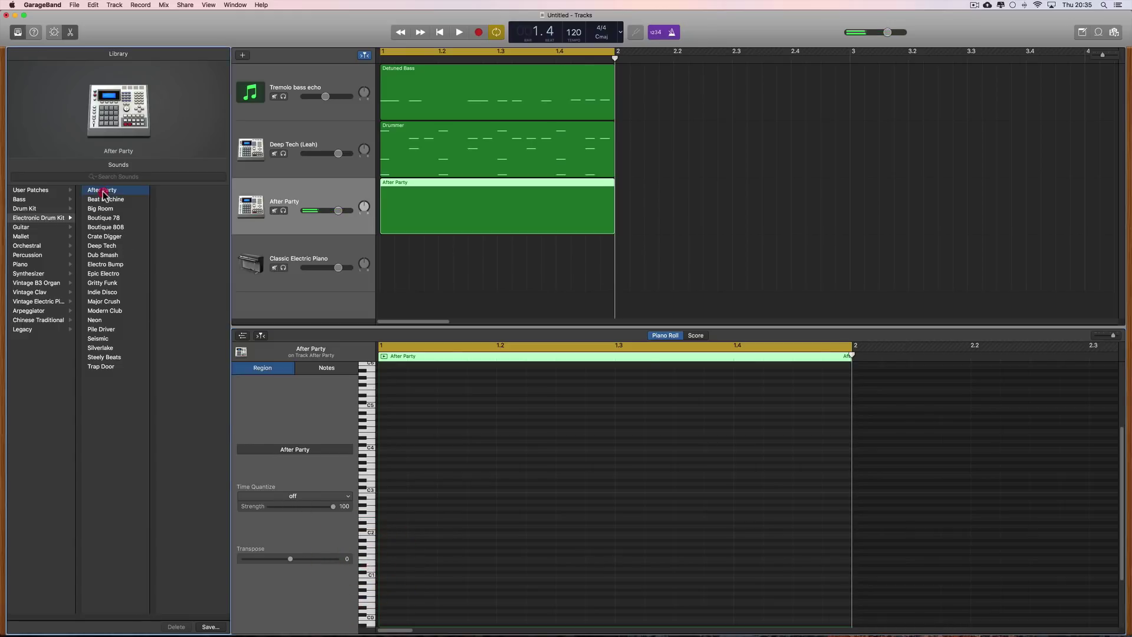
key("b")
double_click(440, 202)
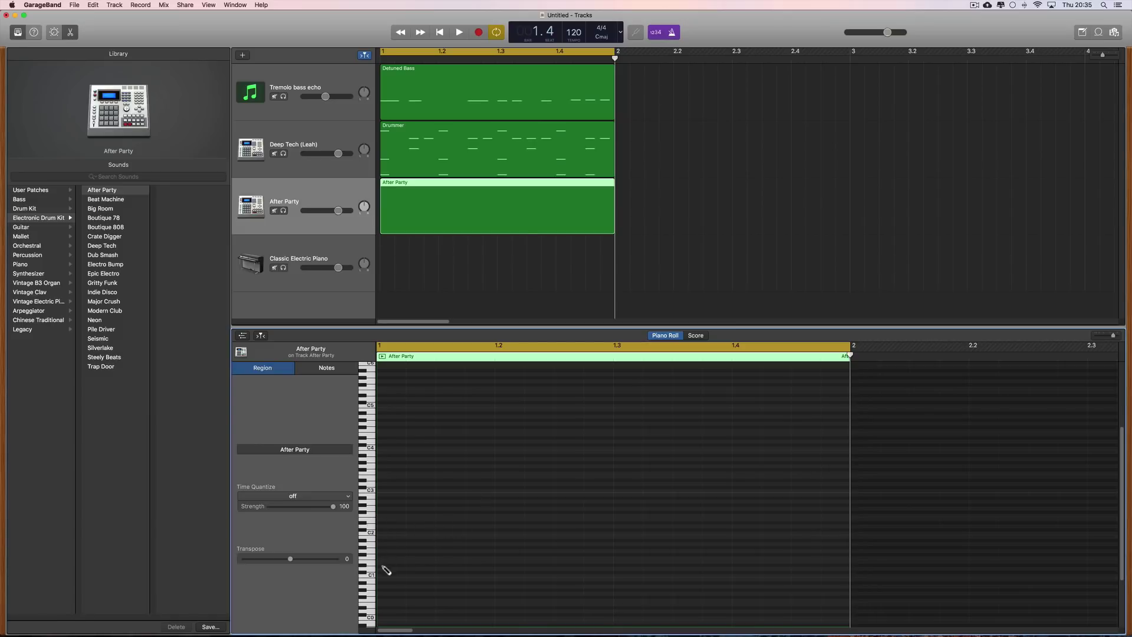
- Add three notes of the drum sound just above C1 at beat 2, a sixteenth after beat 3, and beat 4, and play the loop
left_click(498, 563, "super")
left_click_drag(500, 566, 501, 570)
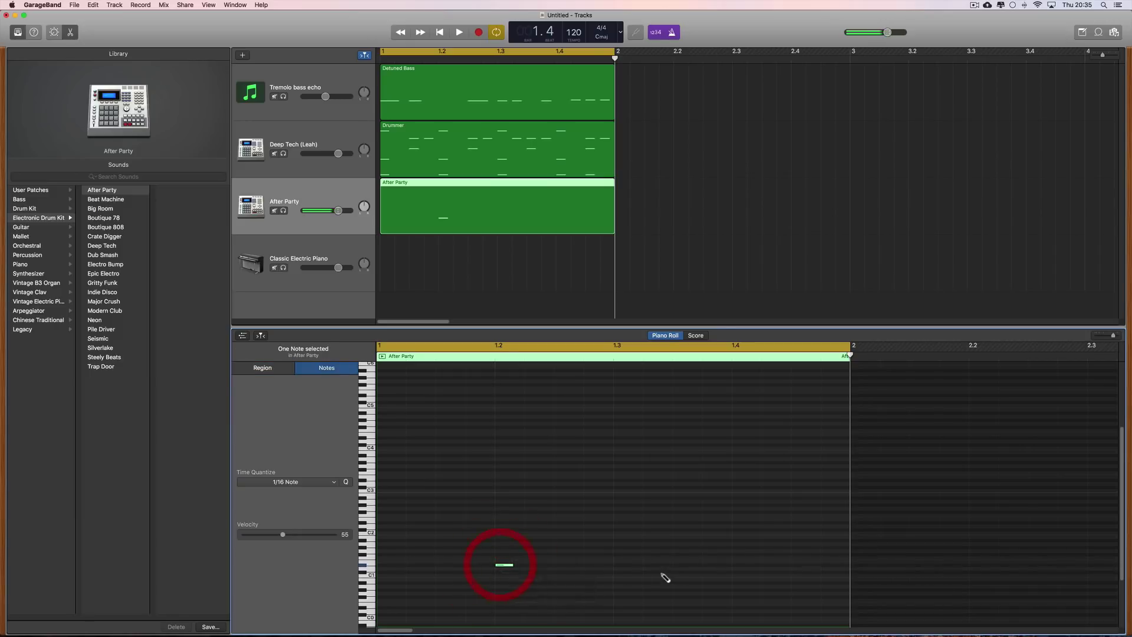
left_click(740, 568, "super")
left_click(655, 567, "super")
key("space")
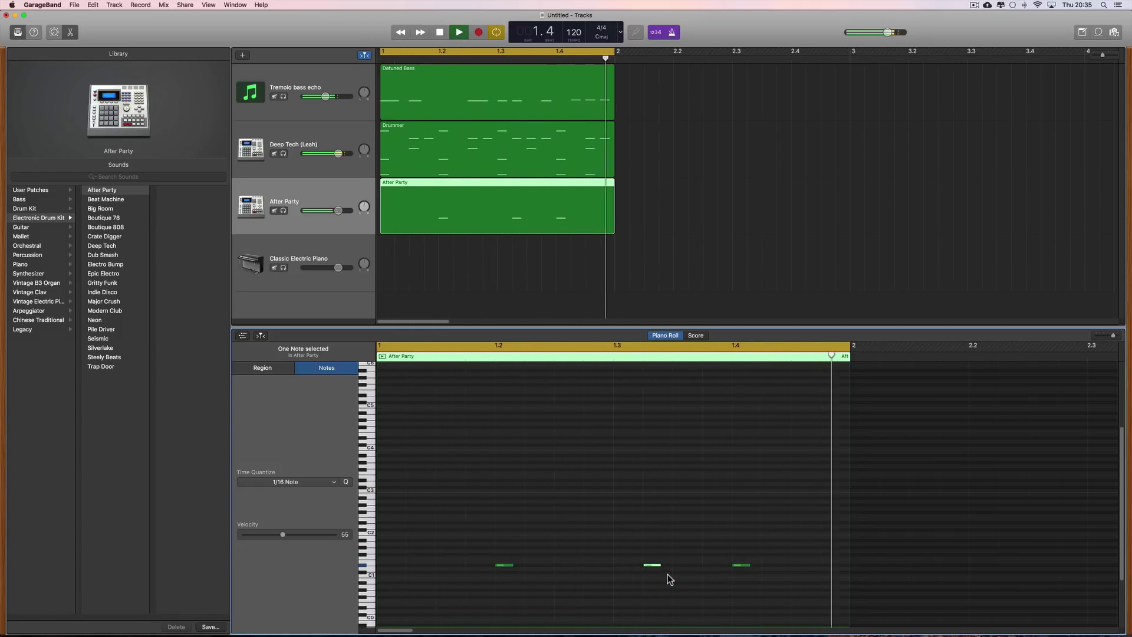
key("space")
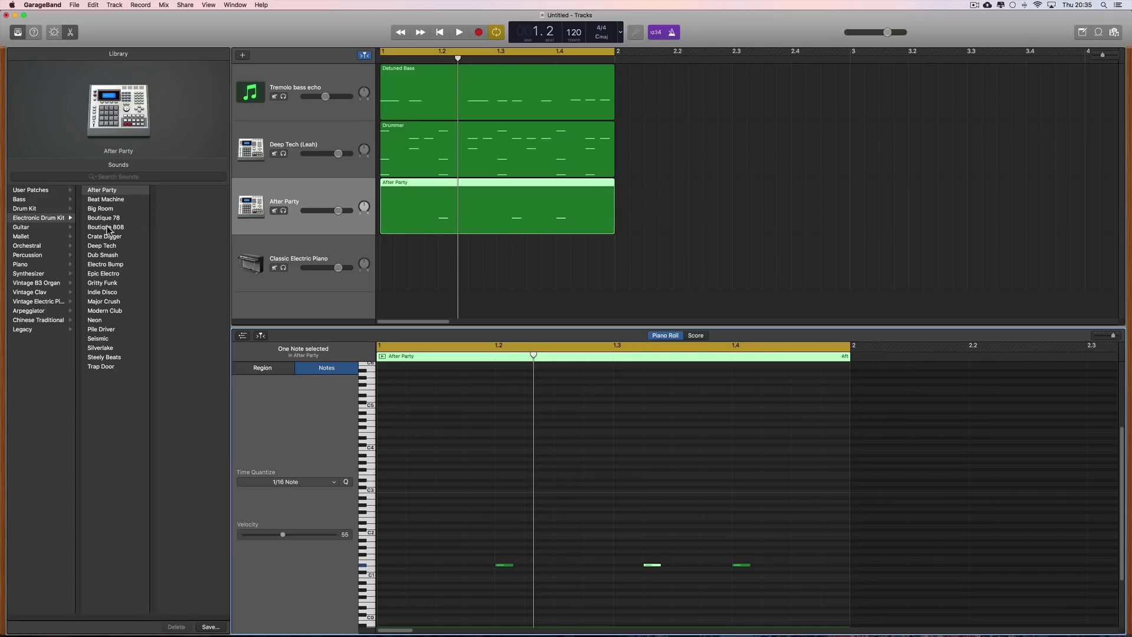
- Try the Beat Machine, Big Room and Boutique 808 kits on the new drum track during playback
left_click(114, 199)
key("b")
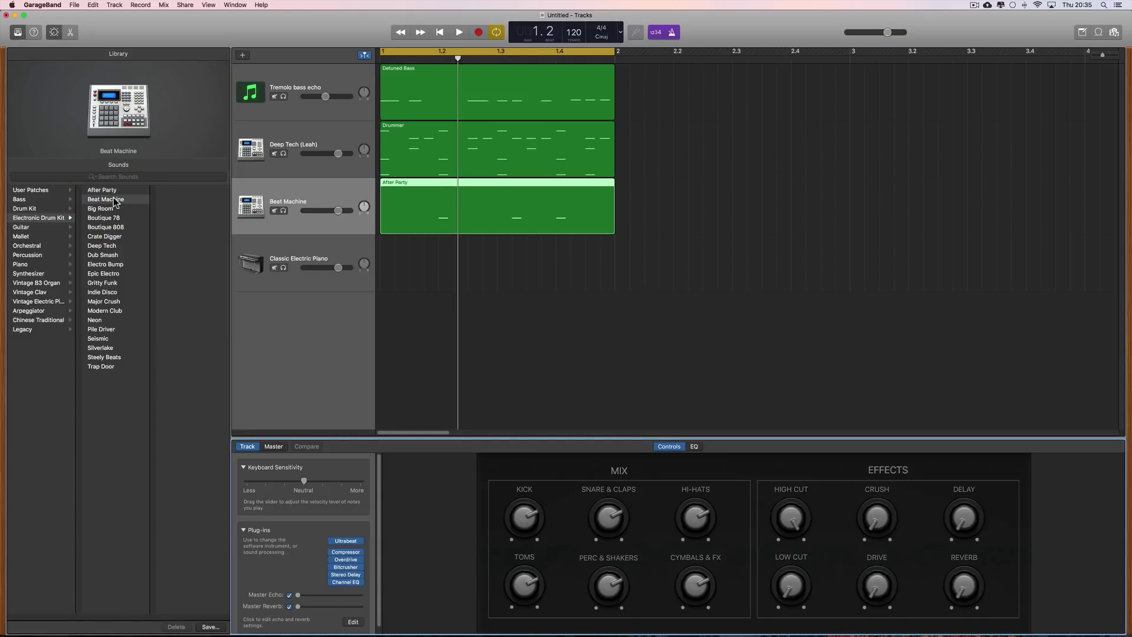
key("space")
left_click(111, 209)
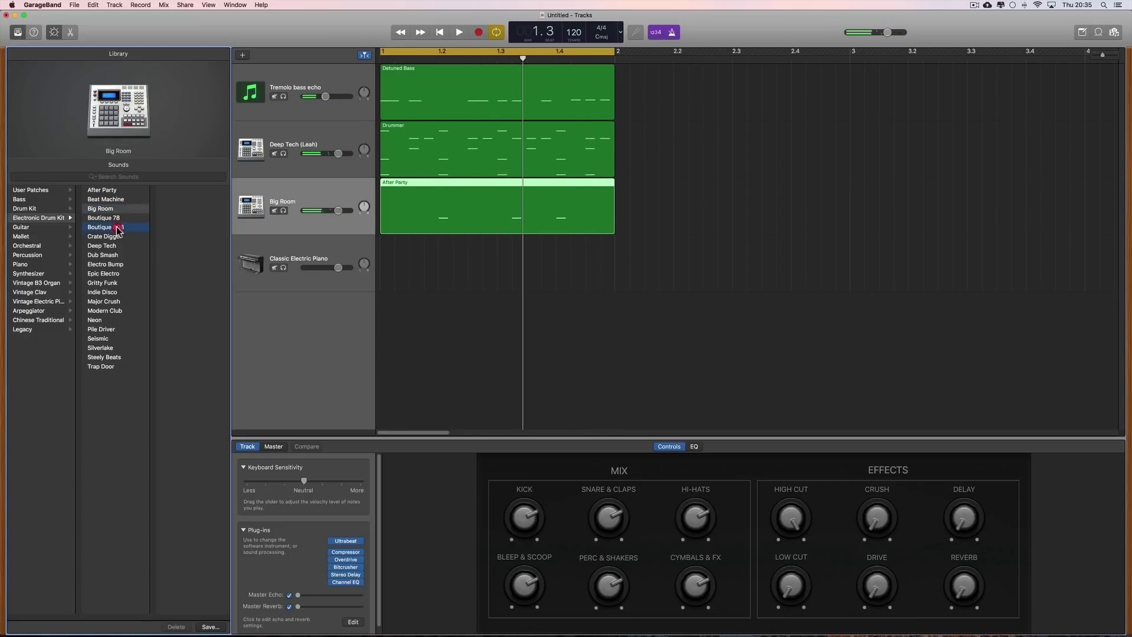
left_click(118, 228)
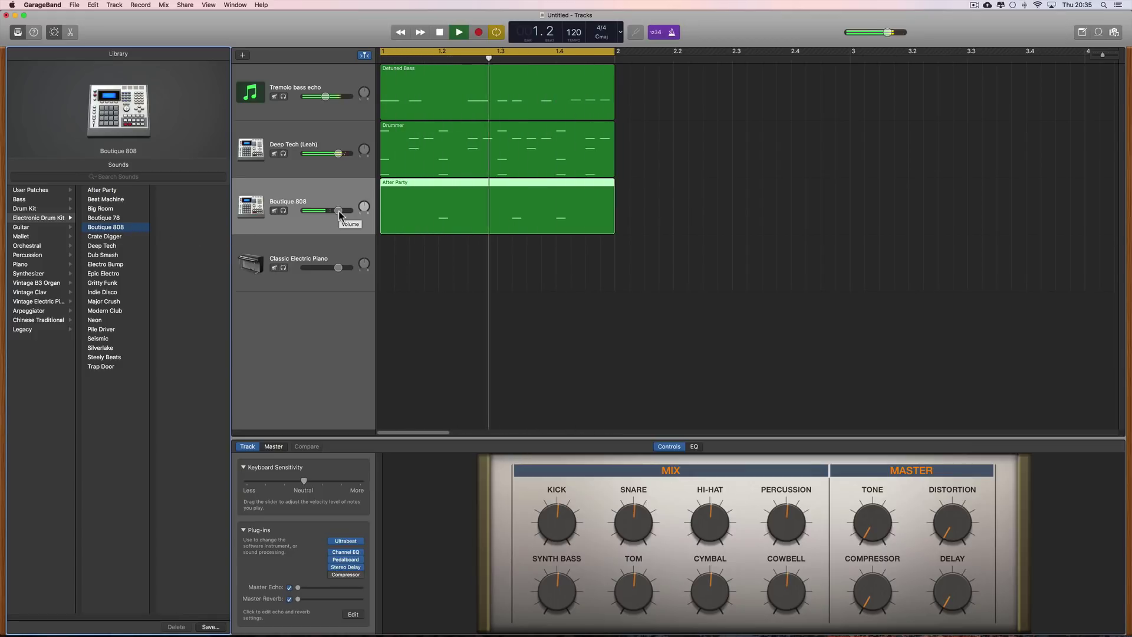
key("space")
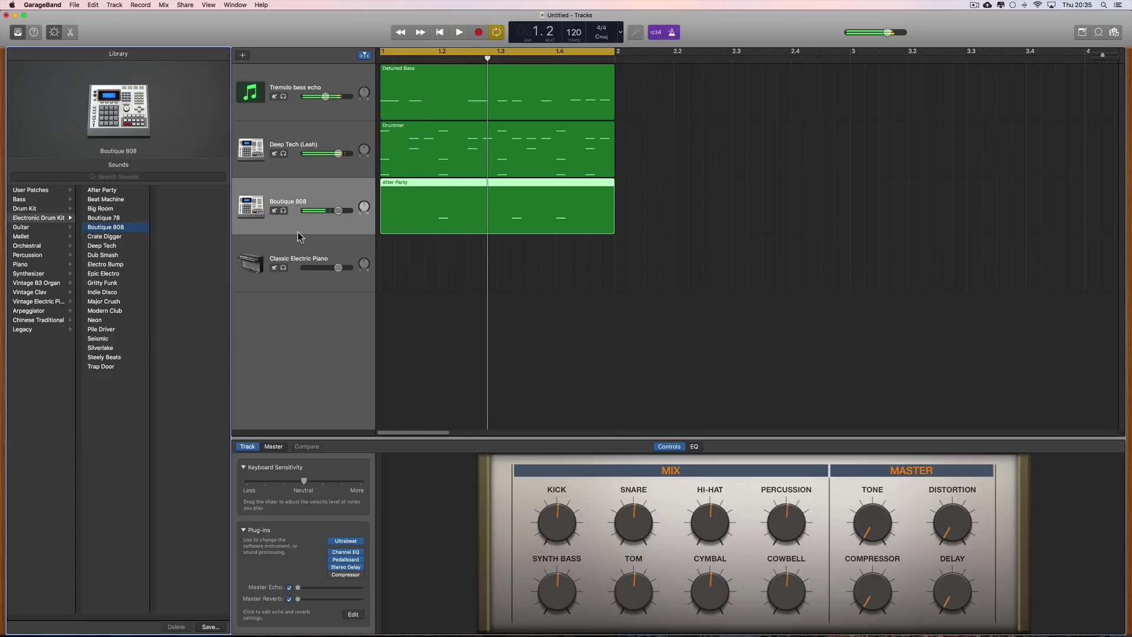
- Try the Crate Digger, Deep Tech, Dub Smash, Electro Bump and Epic Electro kits on the new drum track during playback
key("space")
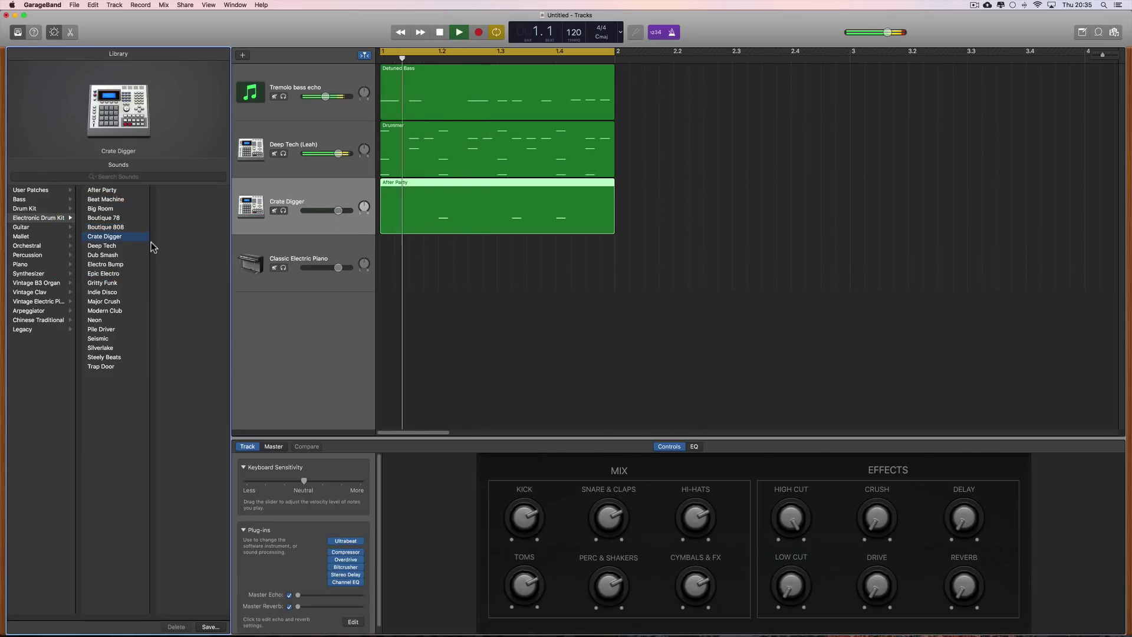
left_click(114, 245)
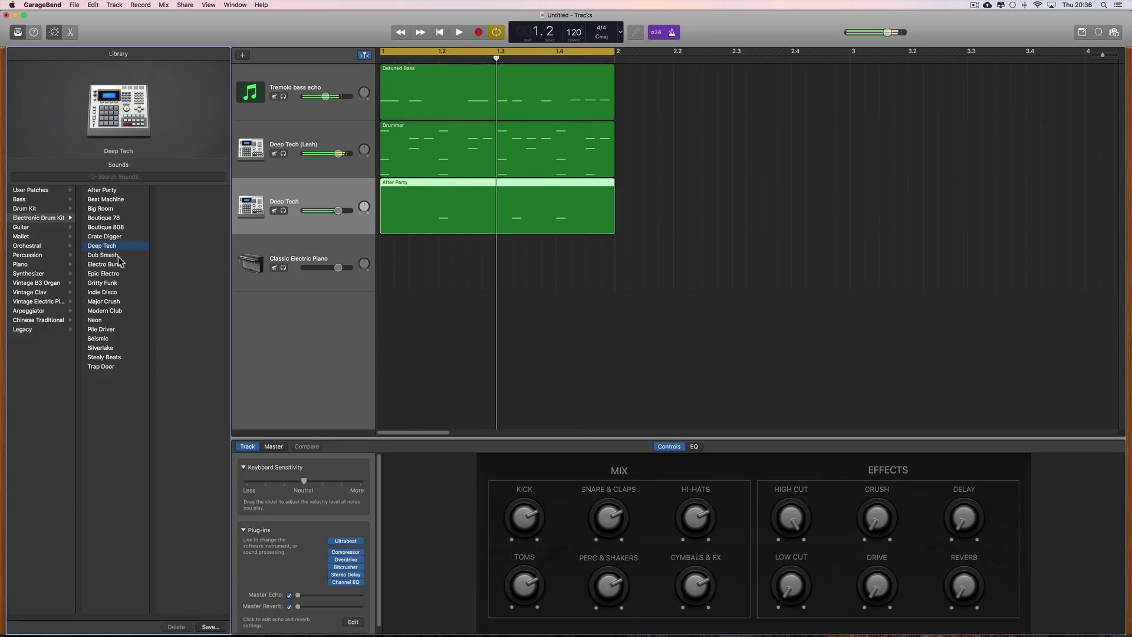
left_click(117, 255)
key("space")
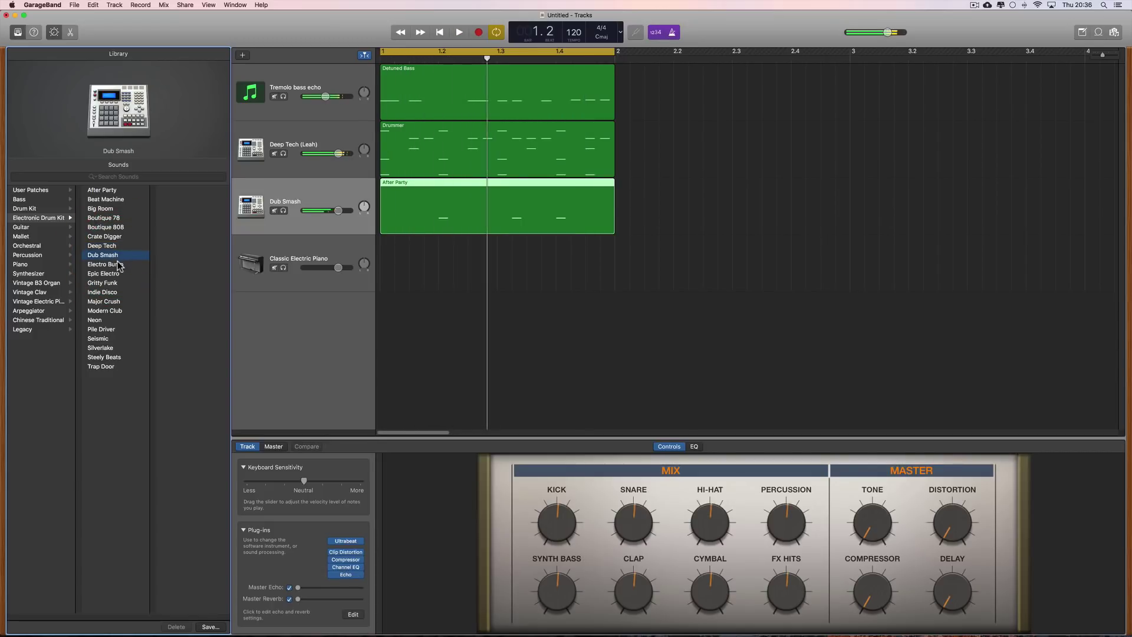
left_click(120, 265)
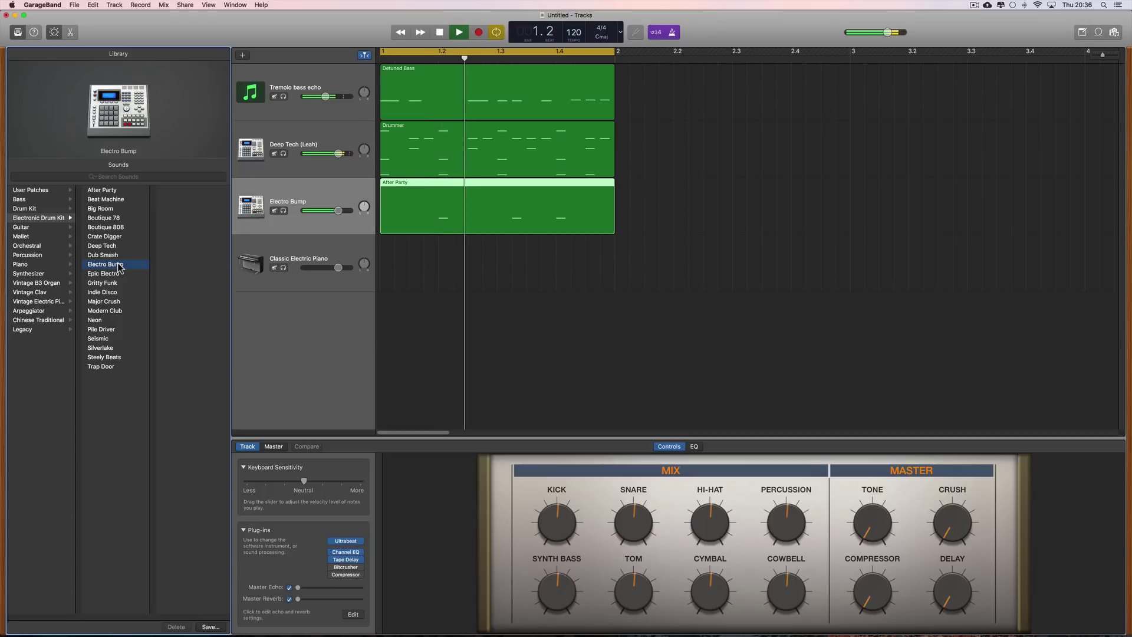
left_click(118, 275)
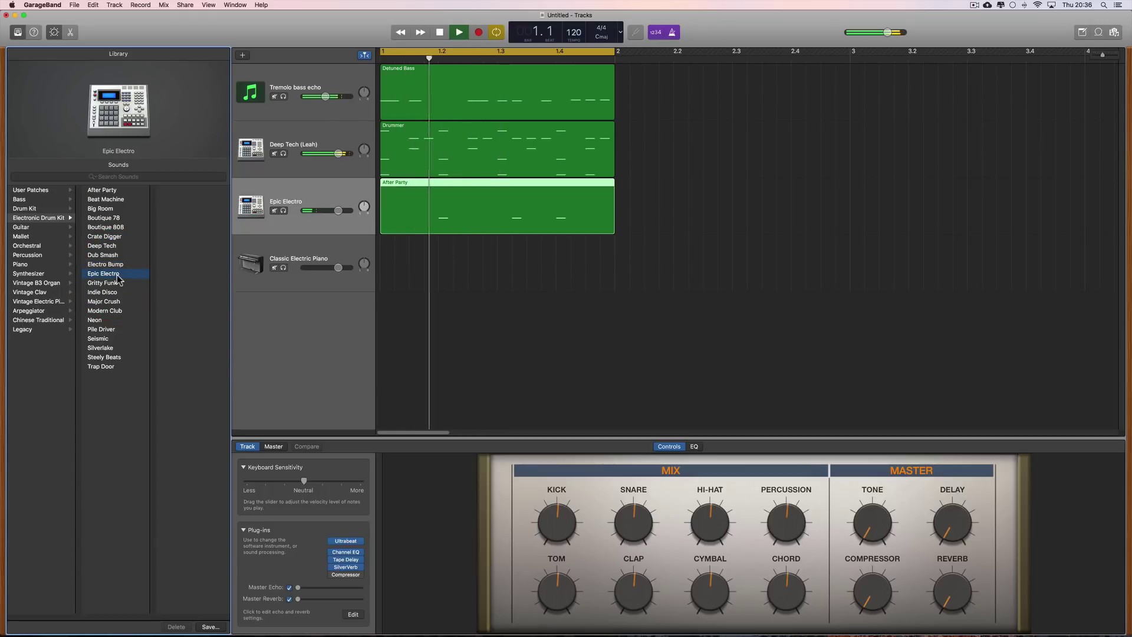
- Set the new drum track's kit to Gritty Funk, listen to it, and open its region in the Piano Roll
left_click(113, 283)
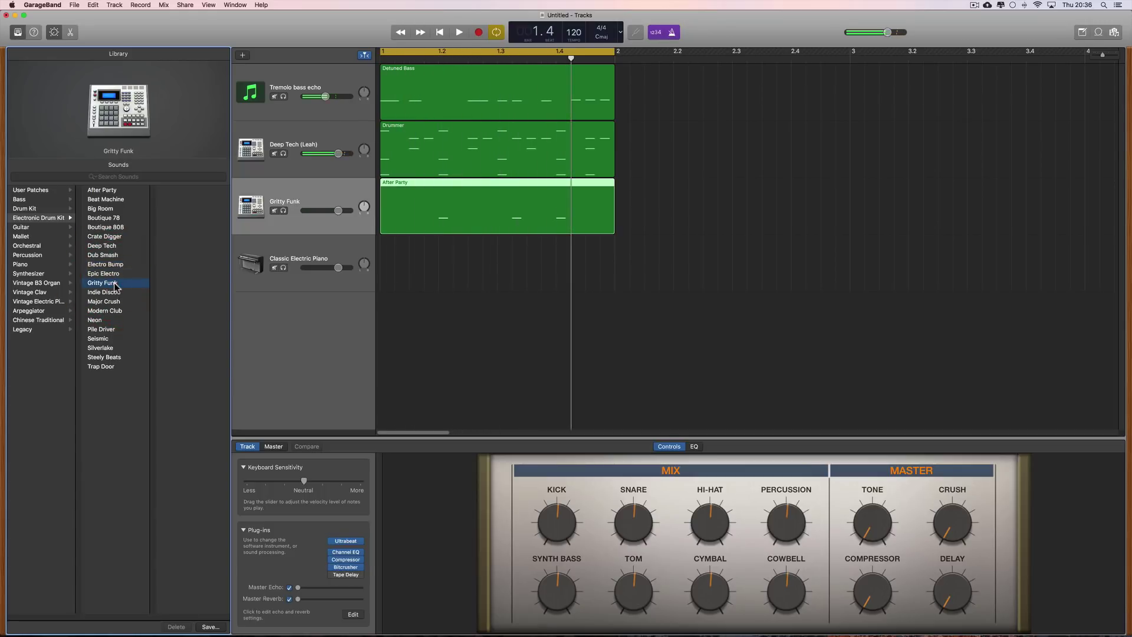
key("space")
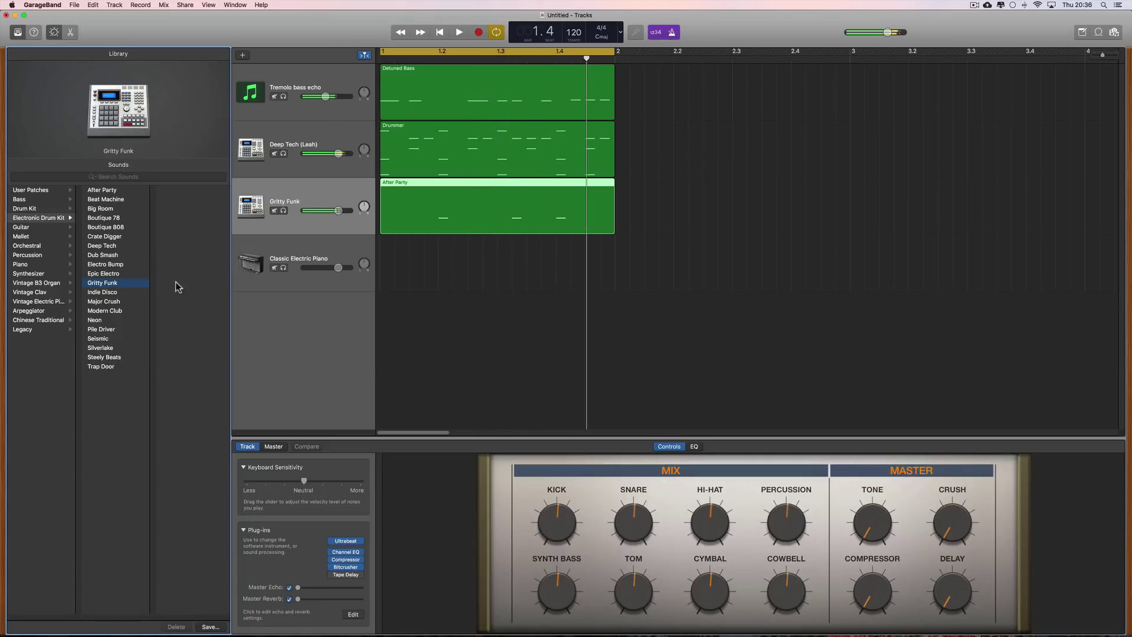
double_click(445, 210)
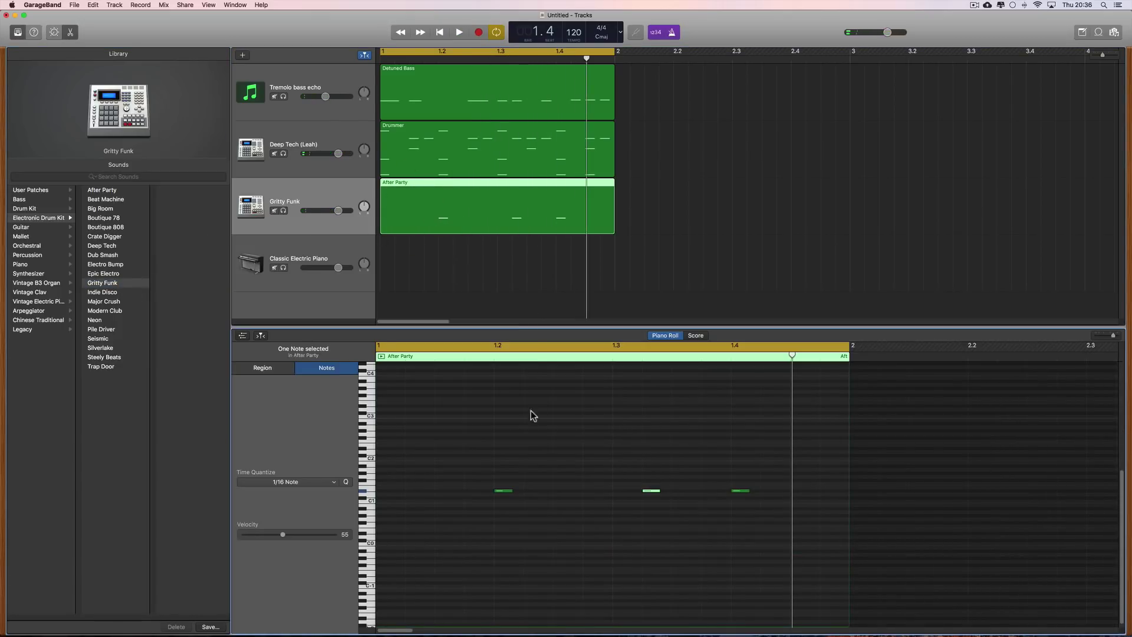
- Audition the Gritty Funk kit's individual drum sounds on the Piano Roll keyboard between C1 and C4
left_click(366, 492)
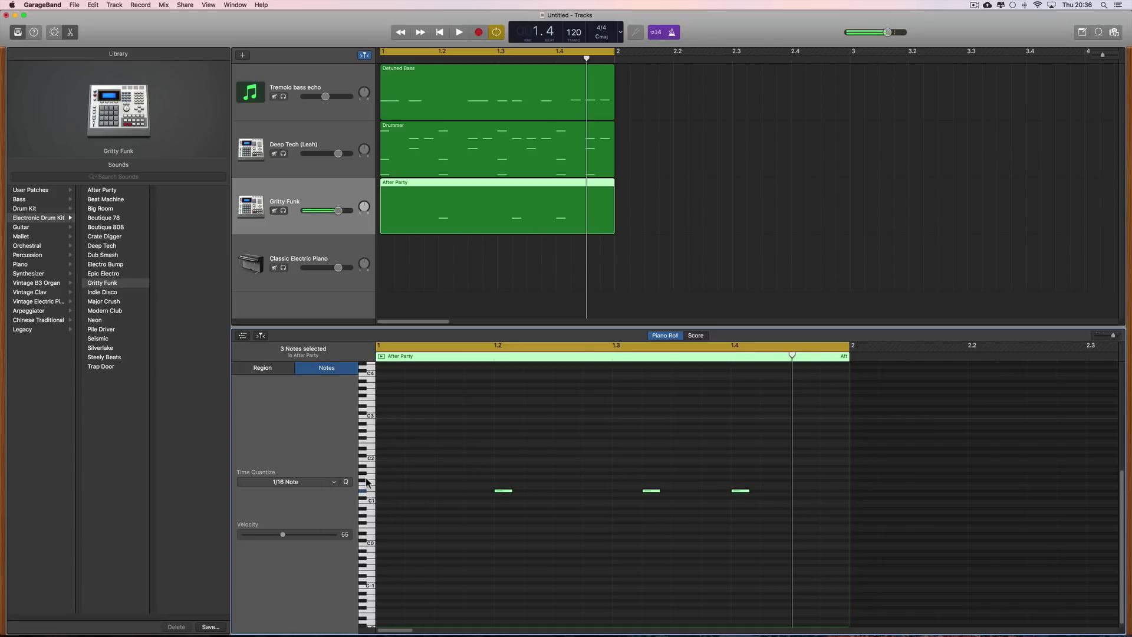
left_click(363, 429)
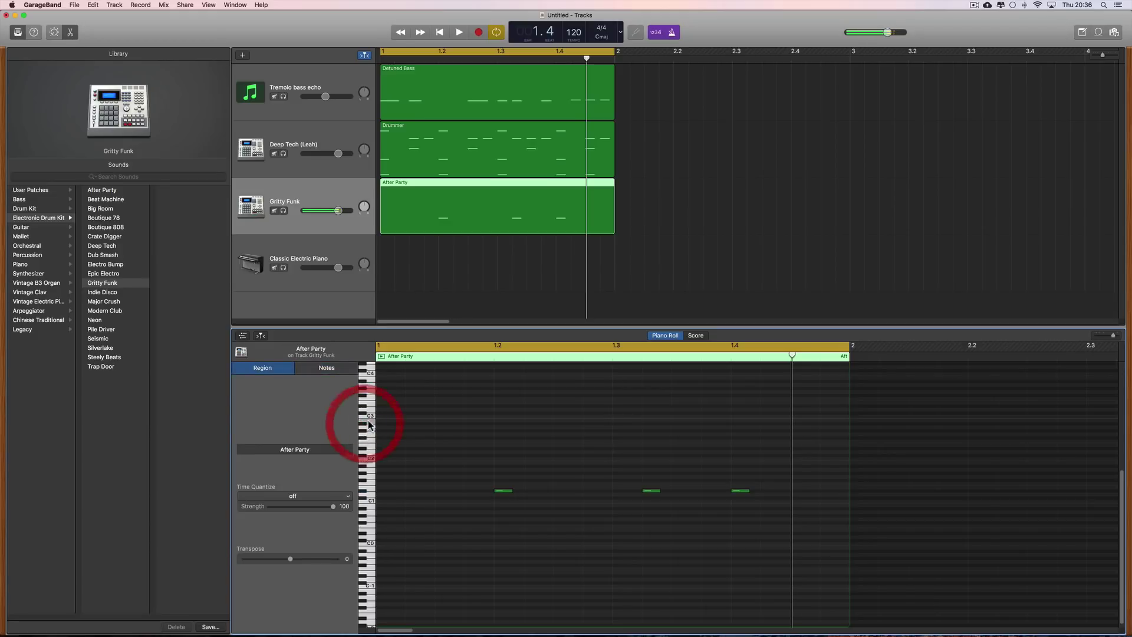
left_click(363, 386)
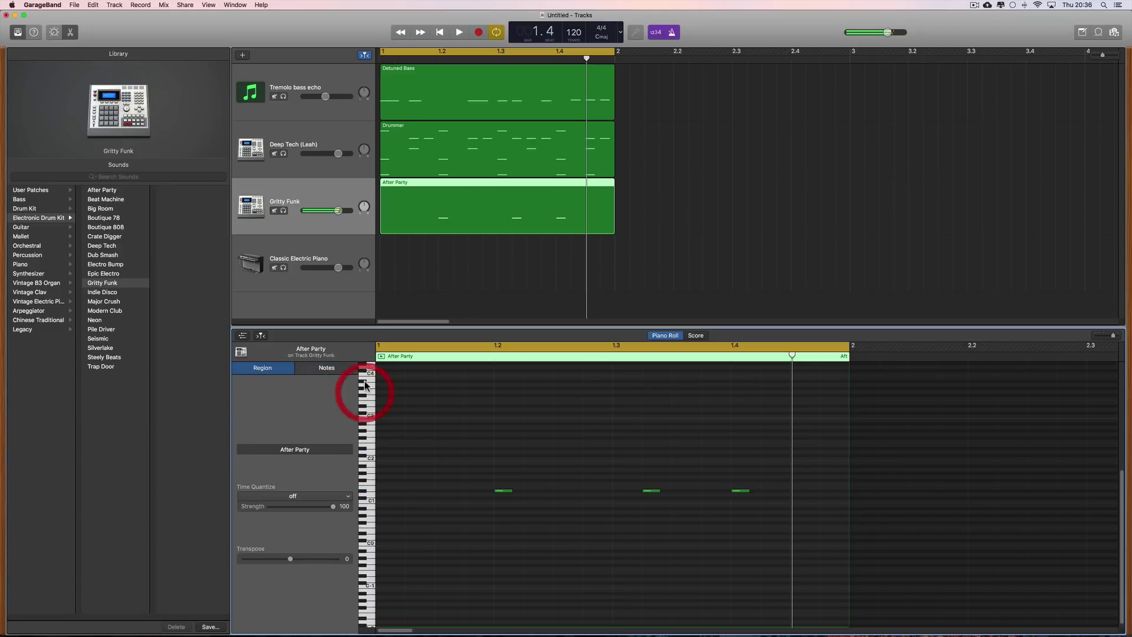
left_click(366, 438)
left_click(366, 443)
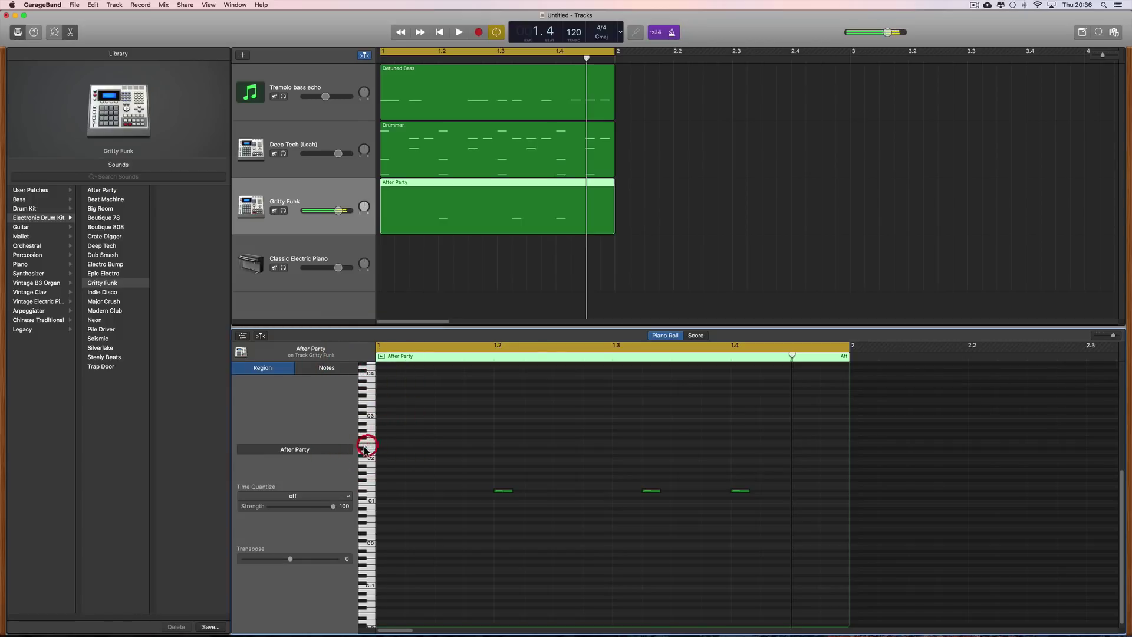
left_click(366, 450)
left_click(366, 455)
left_click(366, 461)
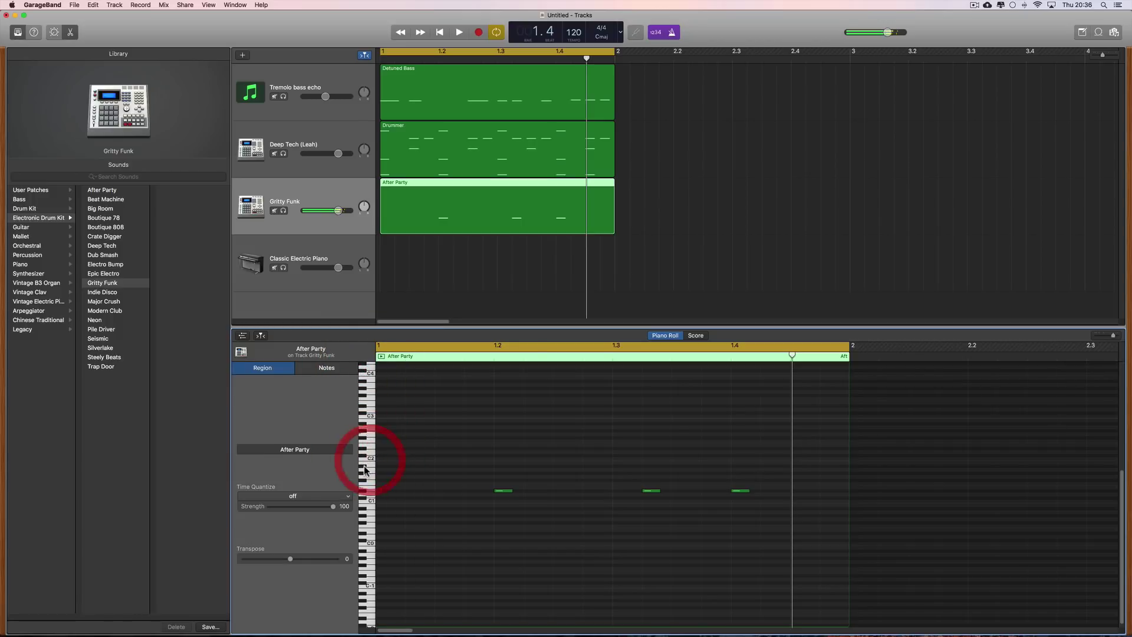
left_click(366, 465)
left_click(365, 470)
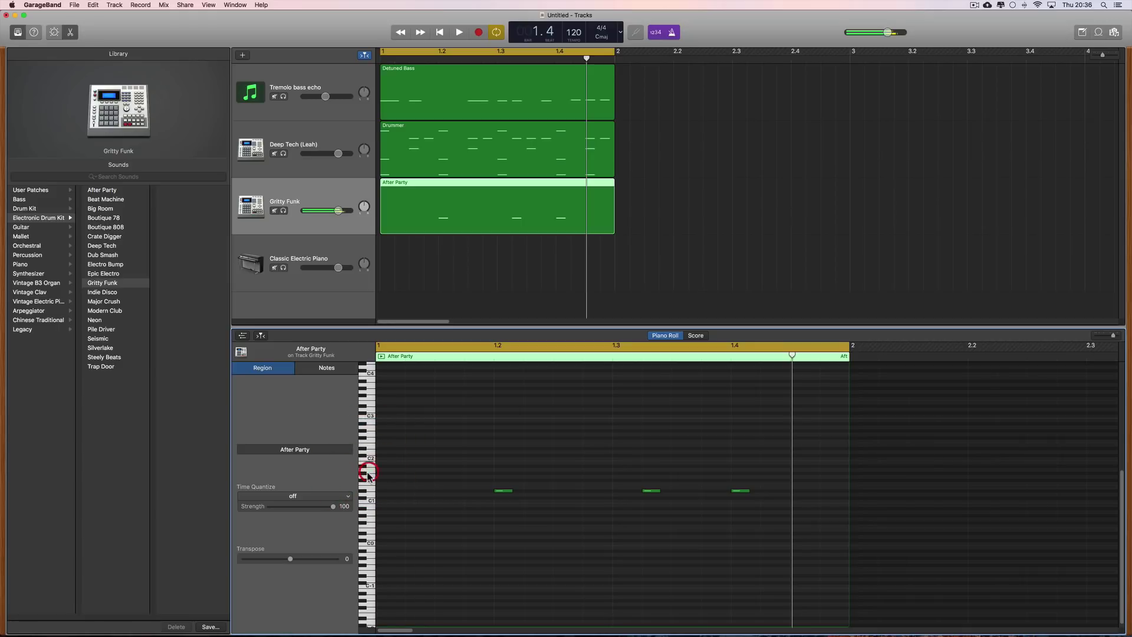
left_click(367, 476)
left_click(366, 483)
left_click(366, 455)
left_click(366, 446)
left_click(367, 438)
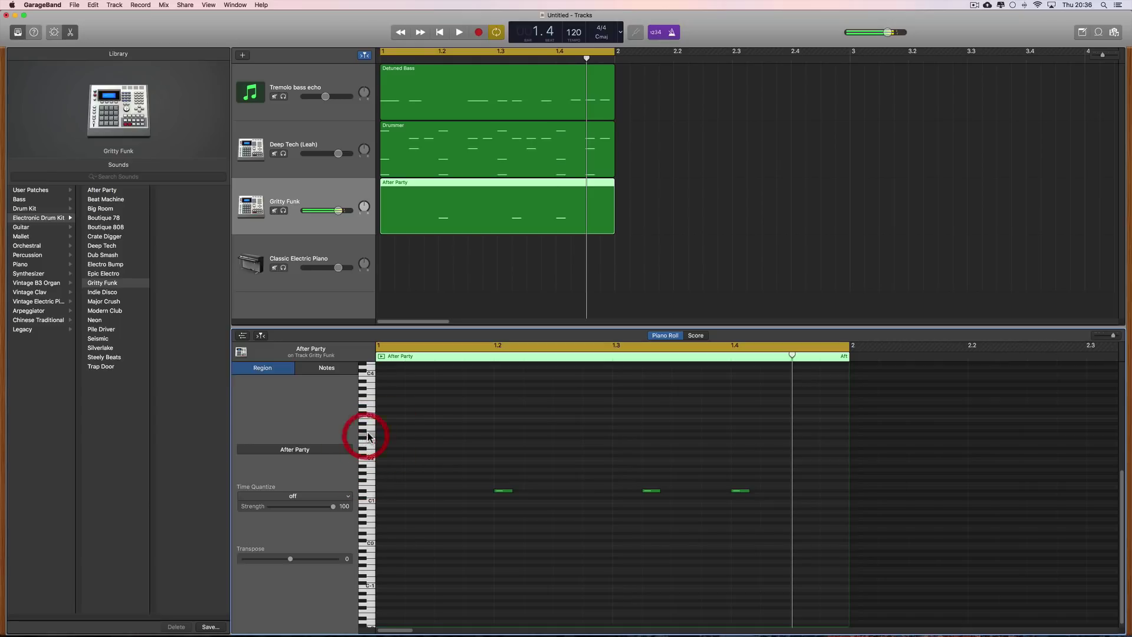
left_click(366, 425)
left_click(368, 420)
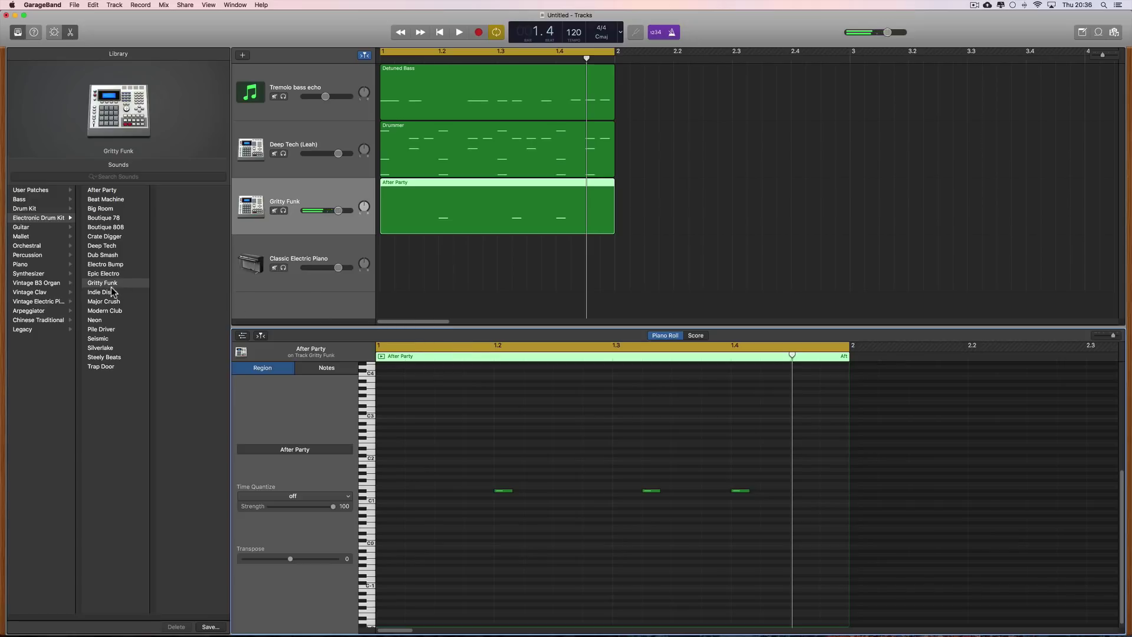
- Switch the new drum track's kit to Indie Disco, play the loop, and open its region in the Piano Roll
left_click(103, 292)
key("b")
key("space")
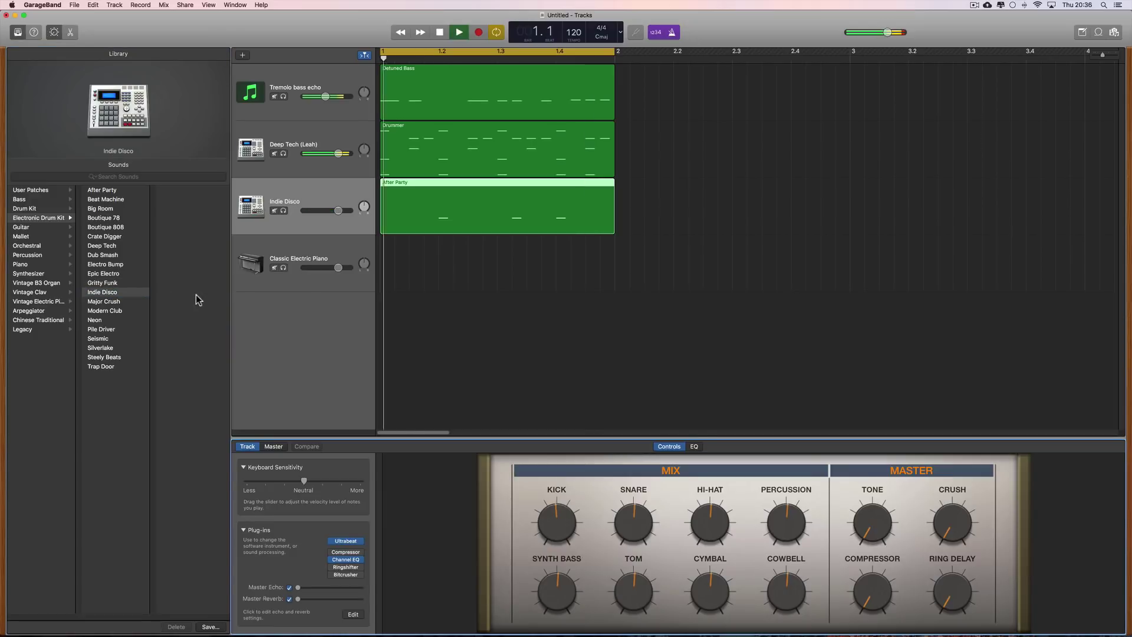
left_click(427, 213)
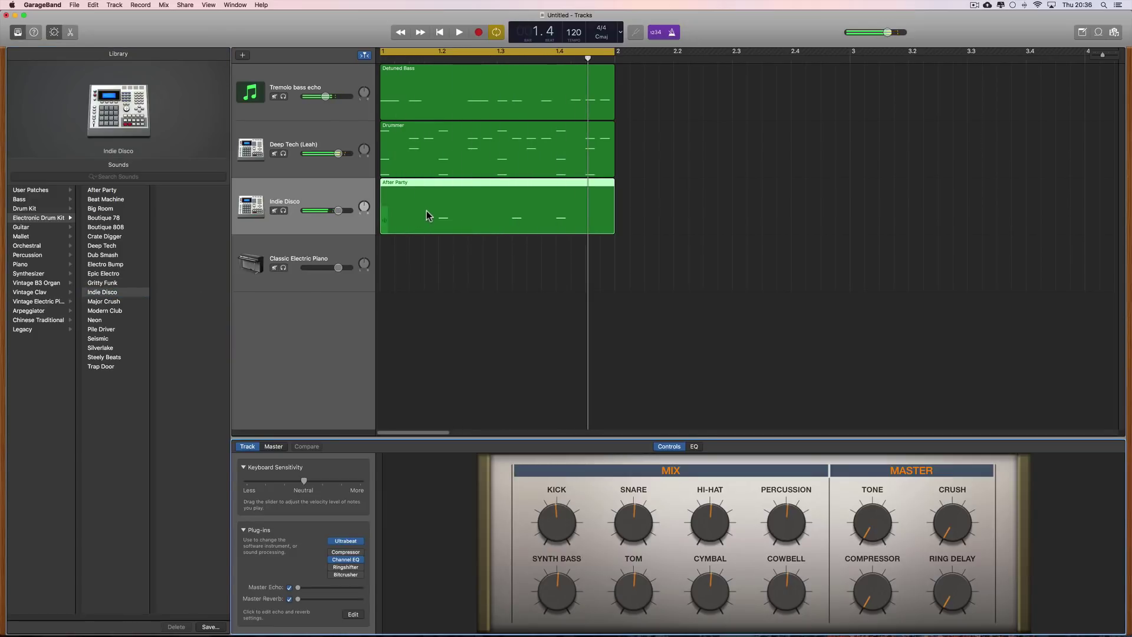
double_click(428, 213)
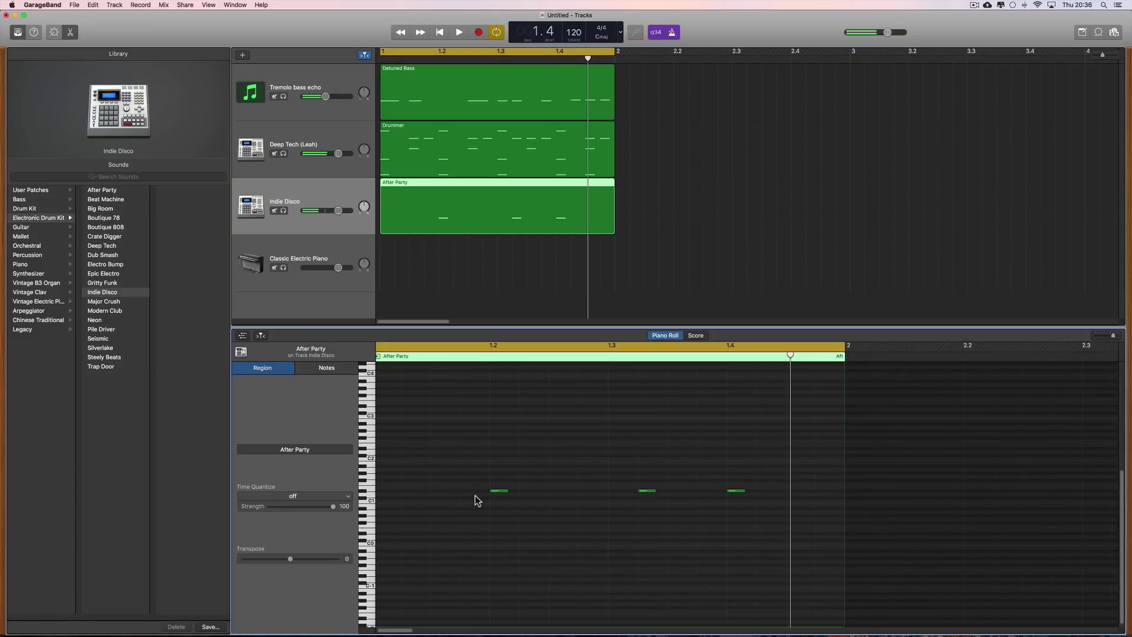
- Audition the Indie Disco kit's individual drum sounds on the Piano Roll keyboard from just above C1 up to C3
left_click(366, 495)
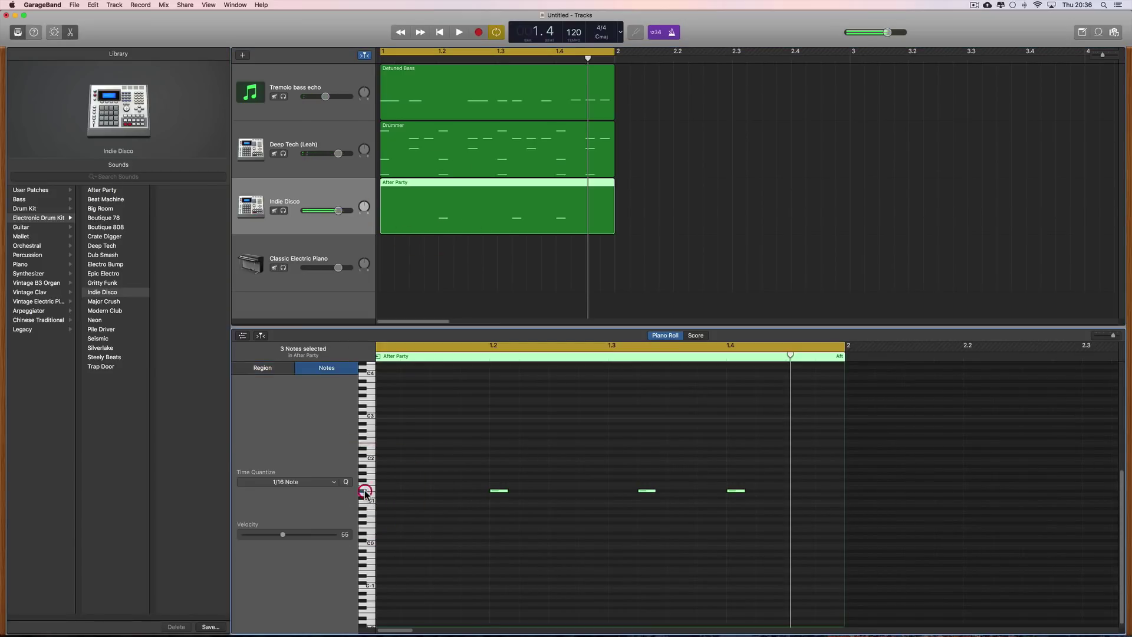
left_click(366, 495)
left_click(367, 491)
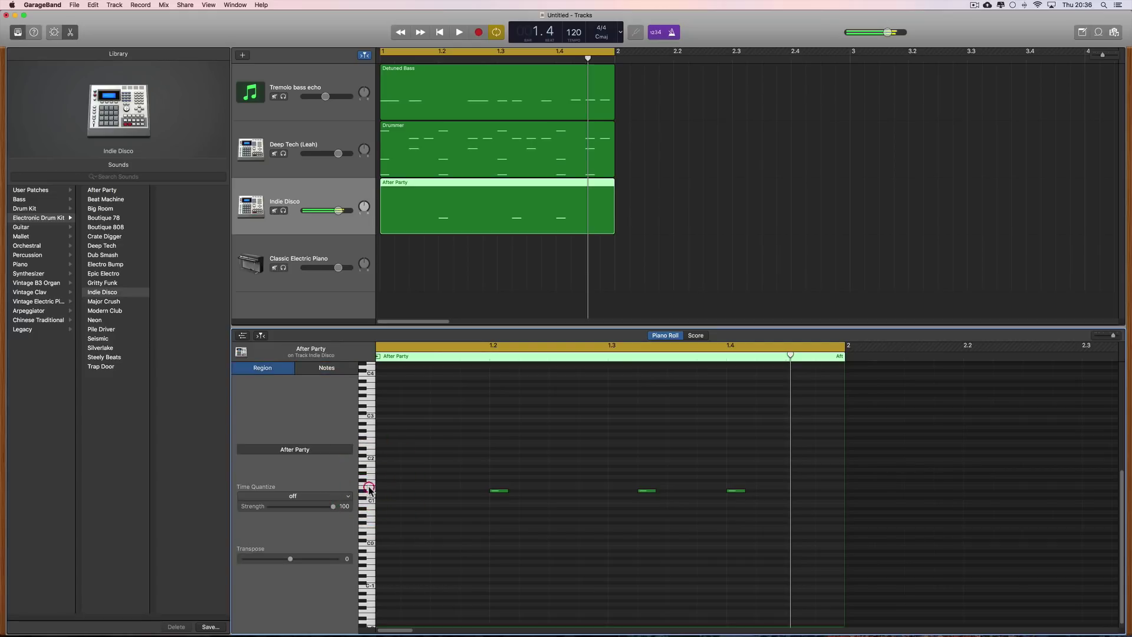
left_click(366, 478)
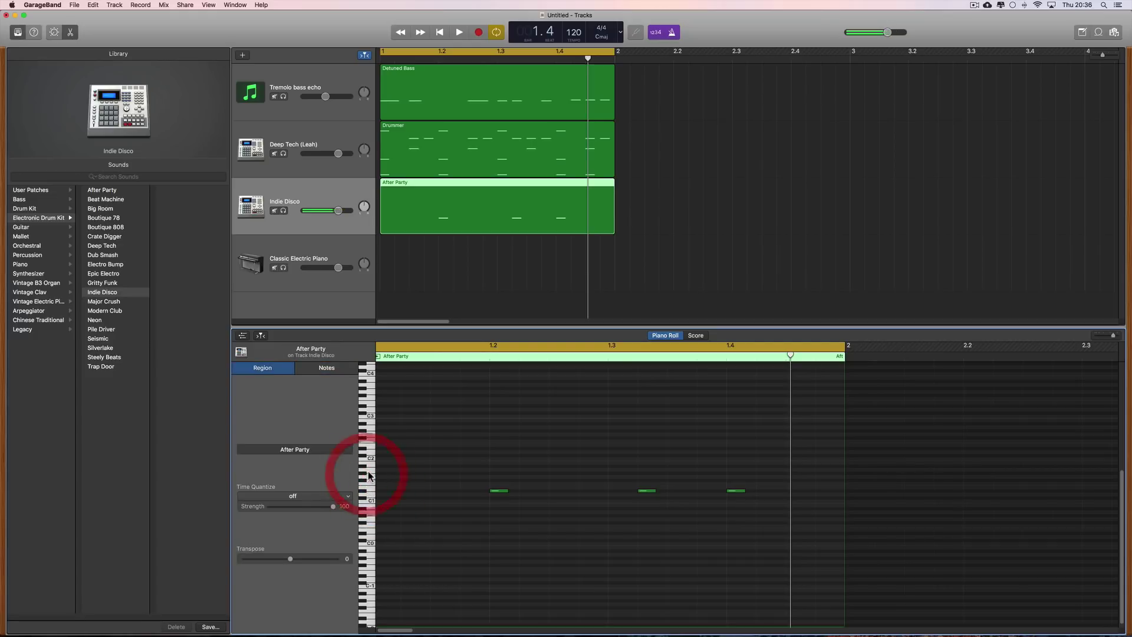
left_click(367, 469)
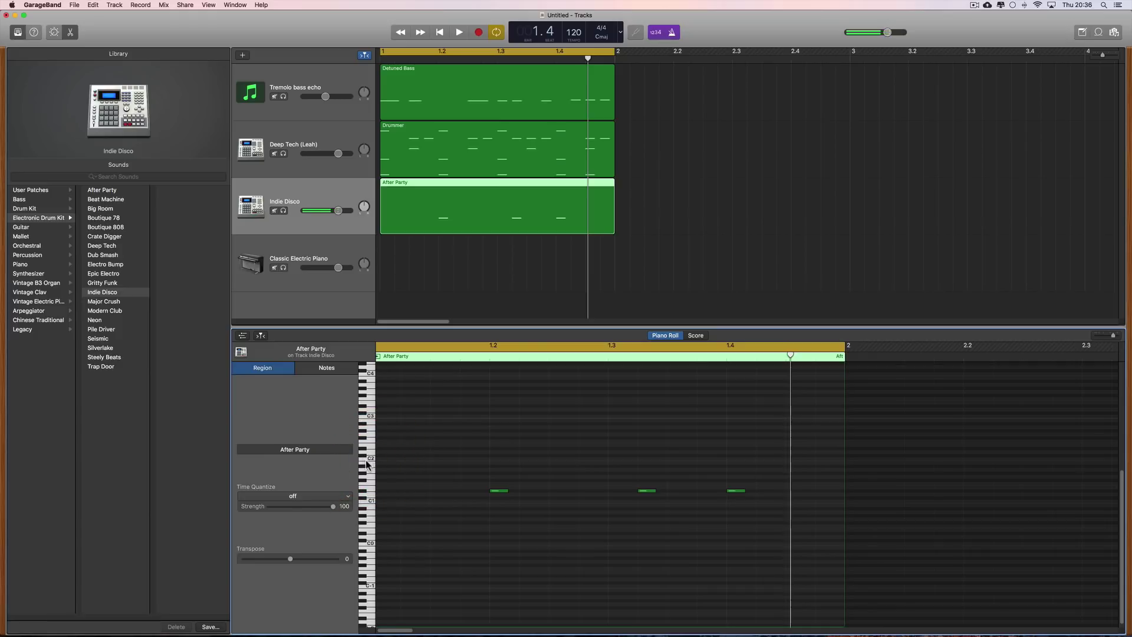
left_click(369, 463)
left_click(369, 450)
left_click(367, 436)
left_click(368, 430)
left_click(368, 417)
- Switch the new drum track's kit to Modern Club, play the loop, and open its region in the Piano Roll
left_click(115, 311)
key("b")
key("space")
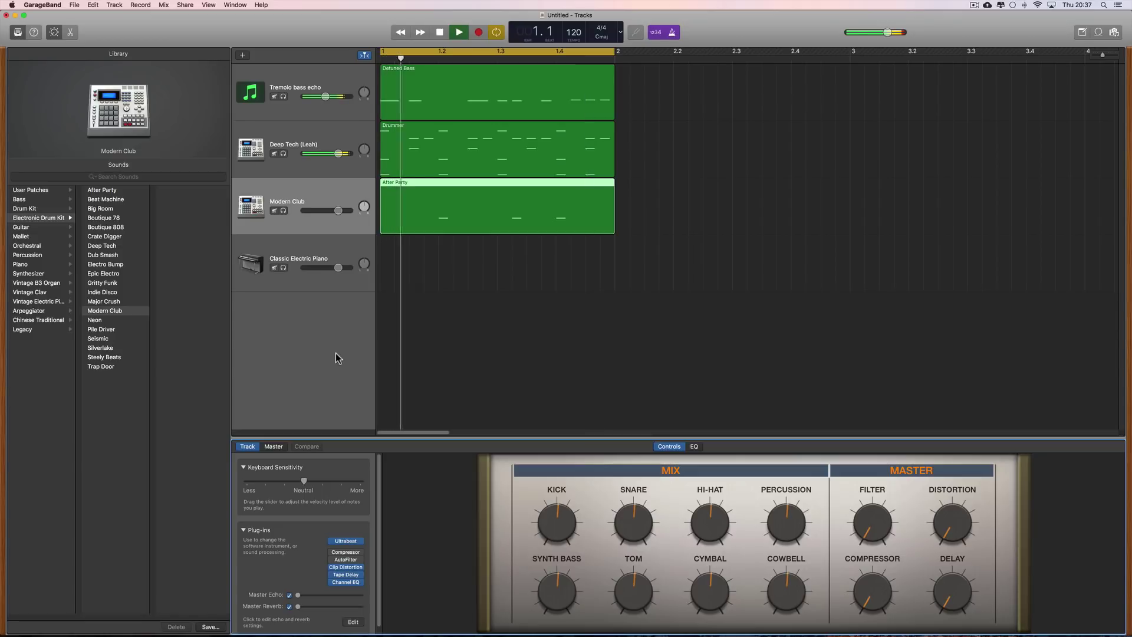
key("space")
double_click(429, 207)
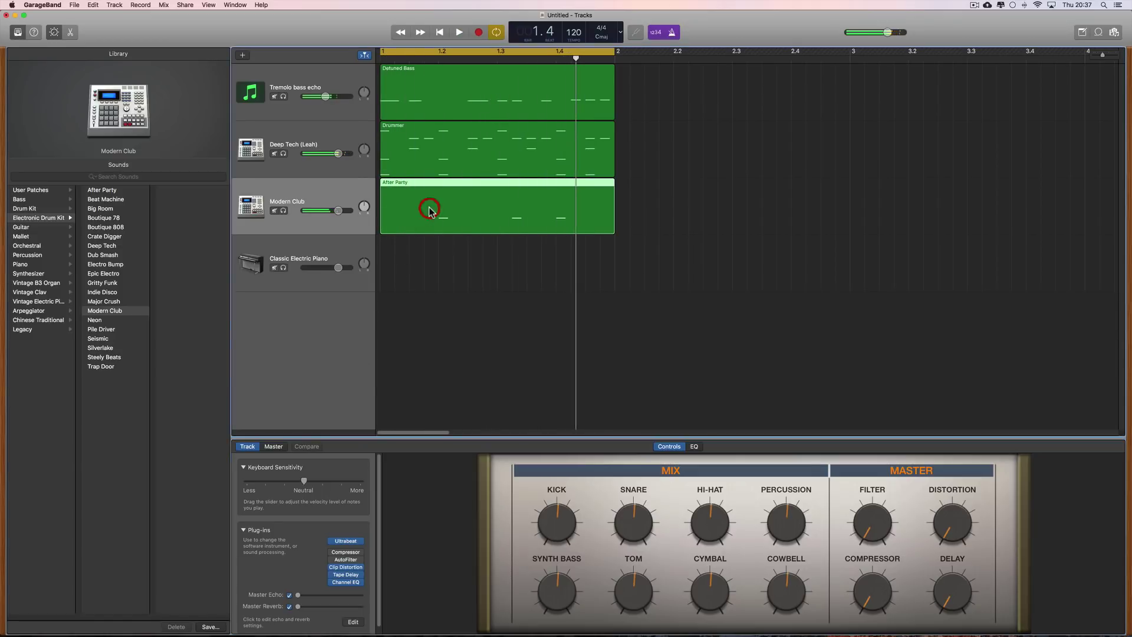
- Audition the Modern Club kit's drum sounds on the Piano Roll keyboard from just above C1 to just above C2
left_click(365, 494)
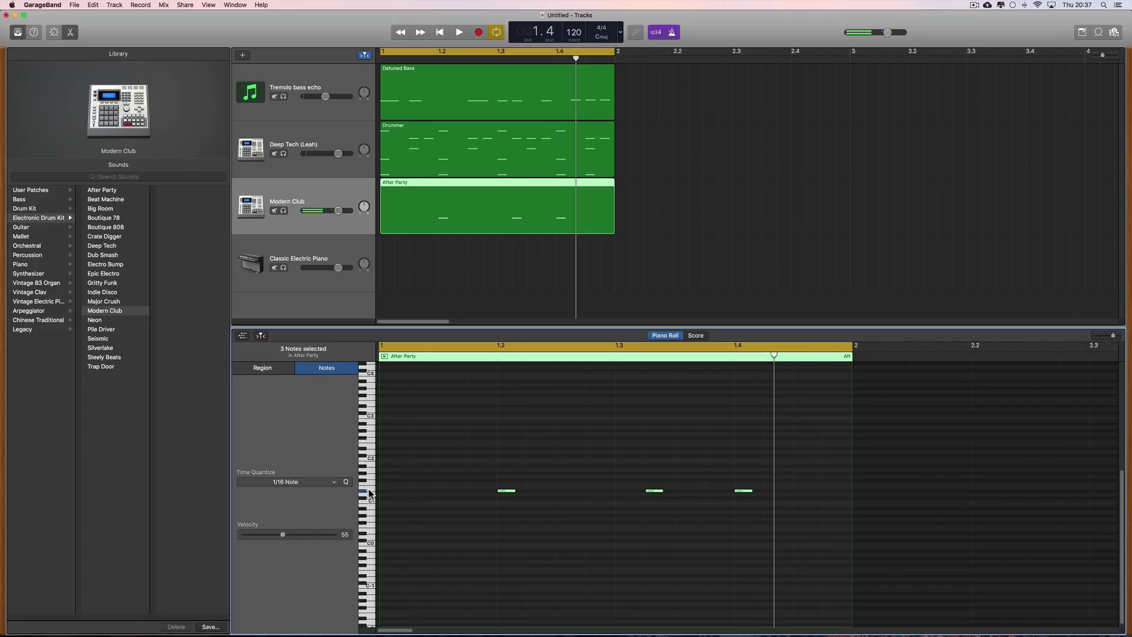
left_click(366, 483)
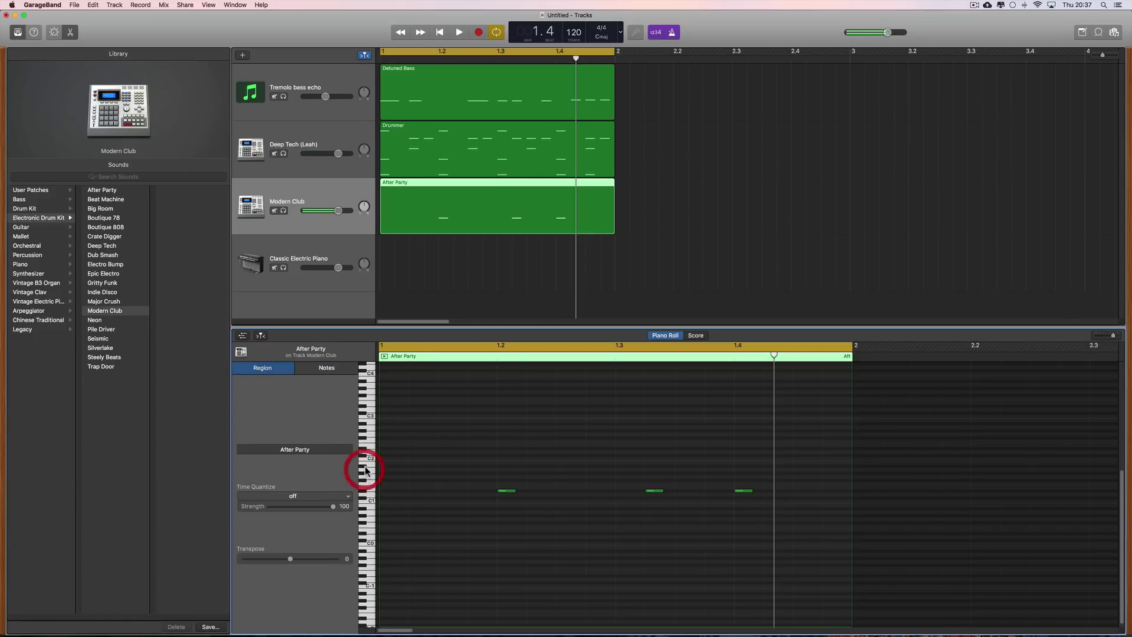
left_click(365, 461)
left_click(366, 454)
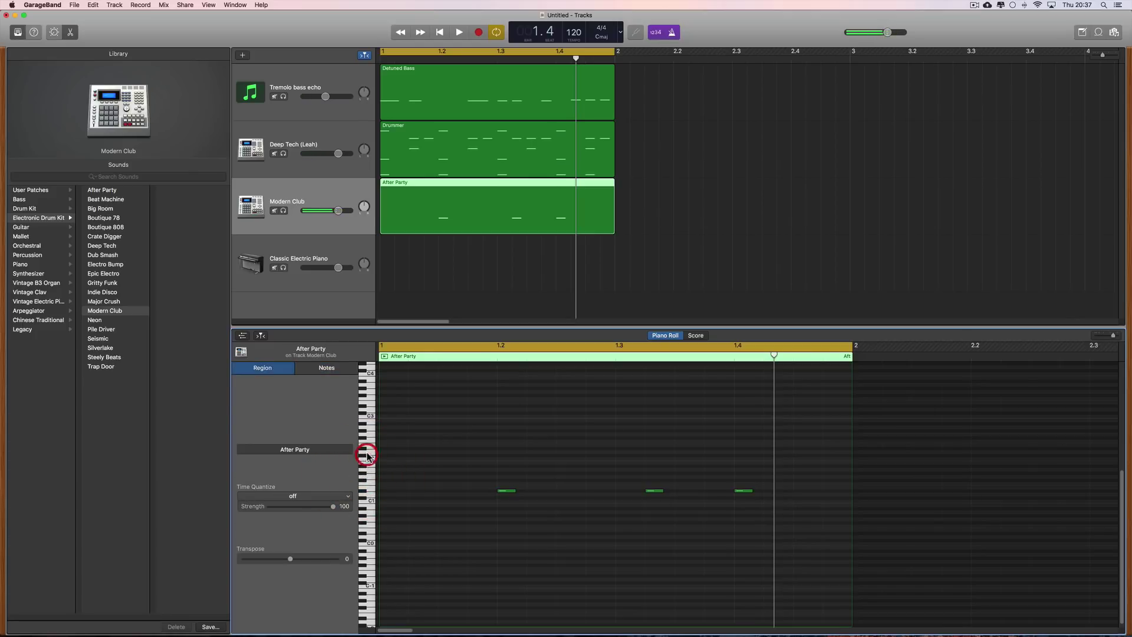
left_click(364, 453)
left_click(365, 451)
- Set the new drum track's kit to Big Room, play the loop, and open its region in the Piano Roll
left_click(106, 210)
key("b")
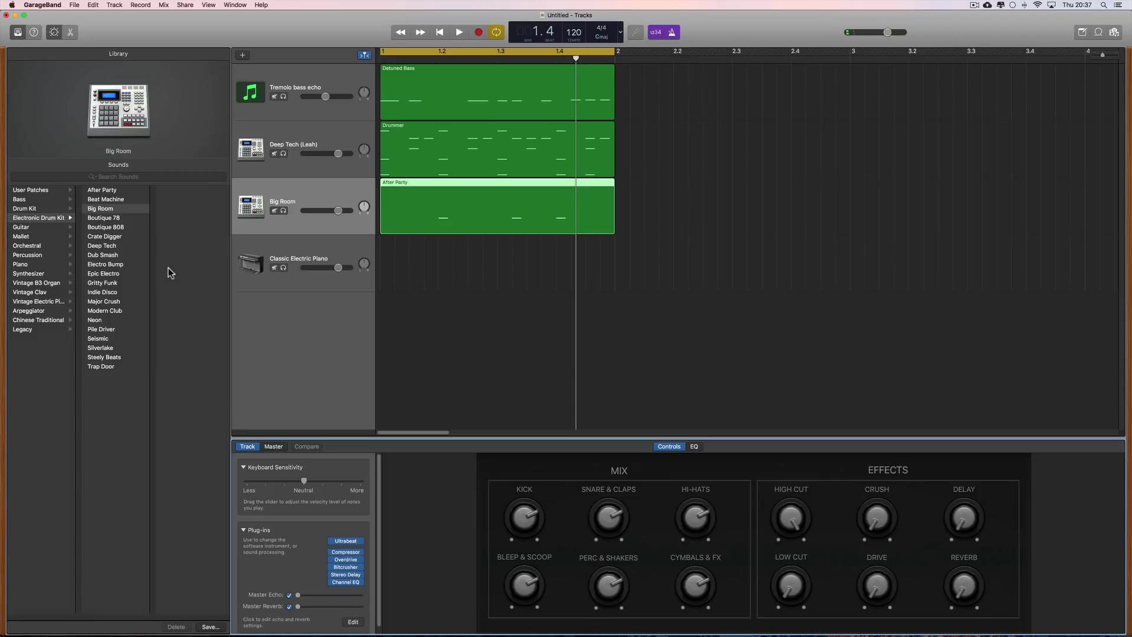
key("space")
key("space")
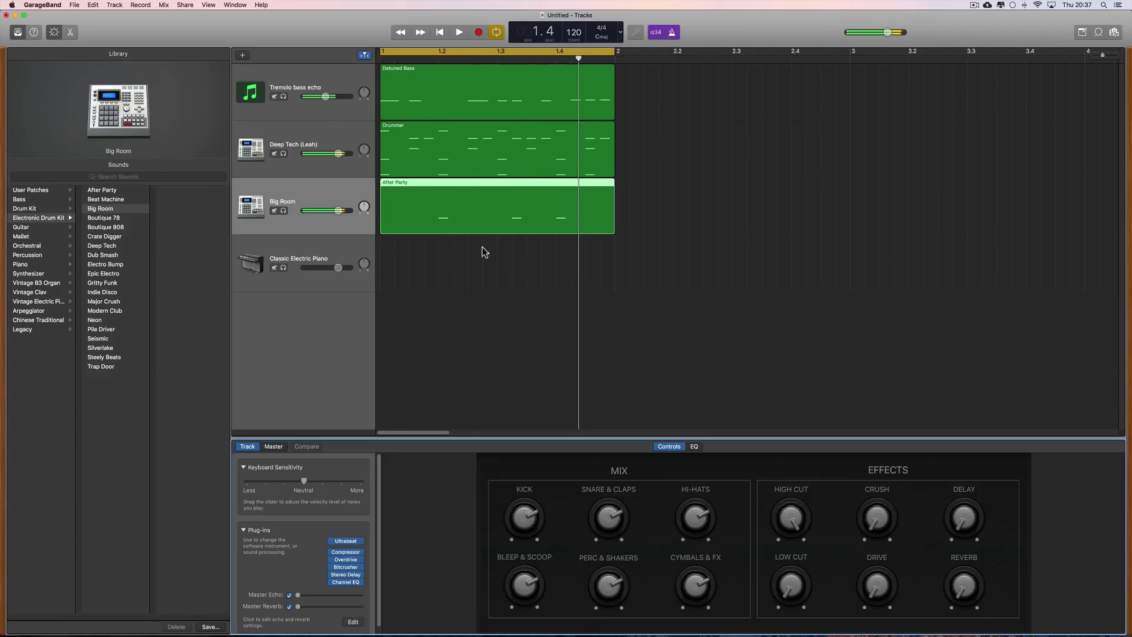
double_click(472, 221)
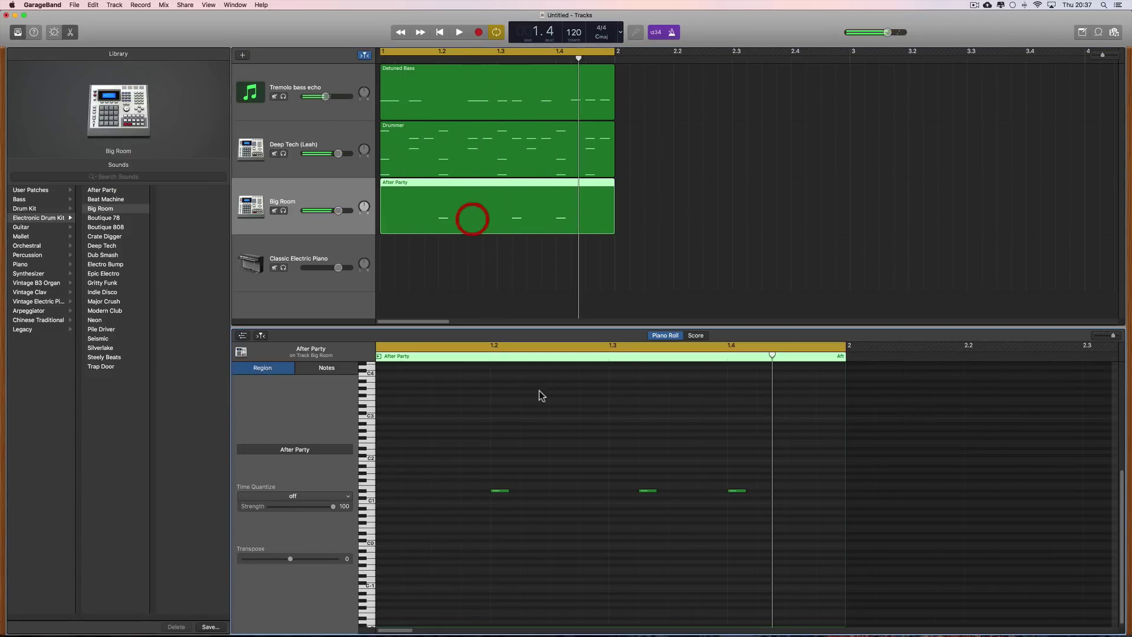
- Audition the Big Room kit's individual drum sounds on the Piano Roll keyboard from just above C1 up to C3
left_click(366, 496)
left_click(367, 473)
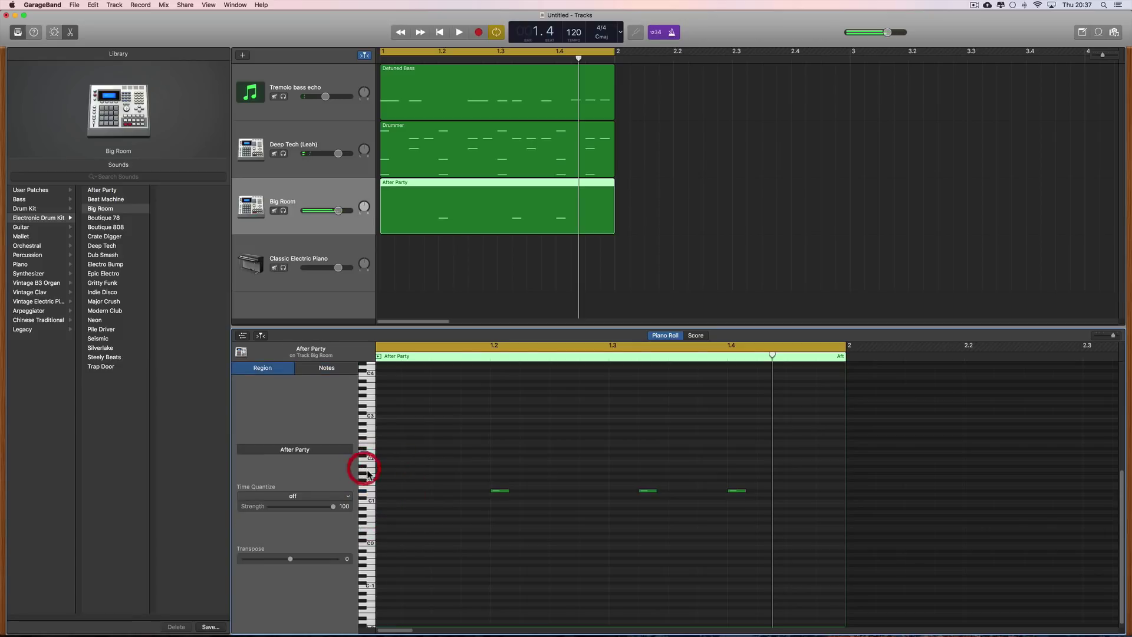
left_click(368, 456)
left_click(367, 451)
left_click(368, 441)
left_click(366, 435)
left_click(367, 430)
left_click(367, 414)
left_click(366, 426)
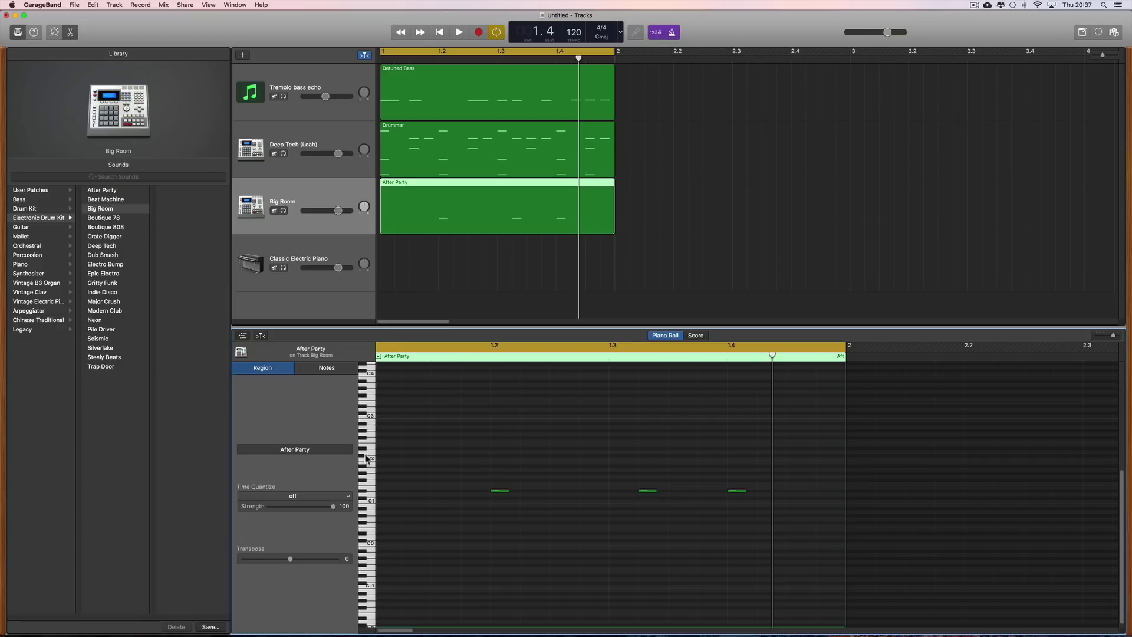
- View the note and region settings, replay the Big Room kit's sounds between C1 and C3, and recheck the sound the region's notes use
left_click(330, 369)
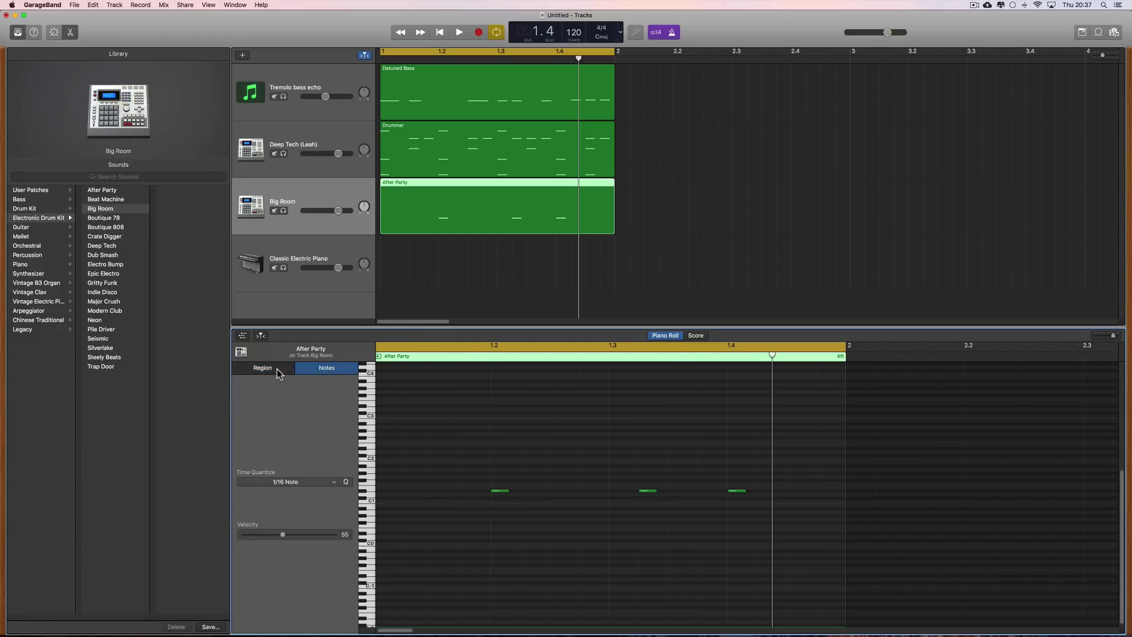
left_click(277, 368)
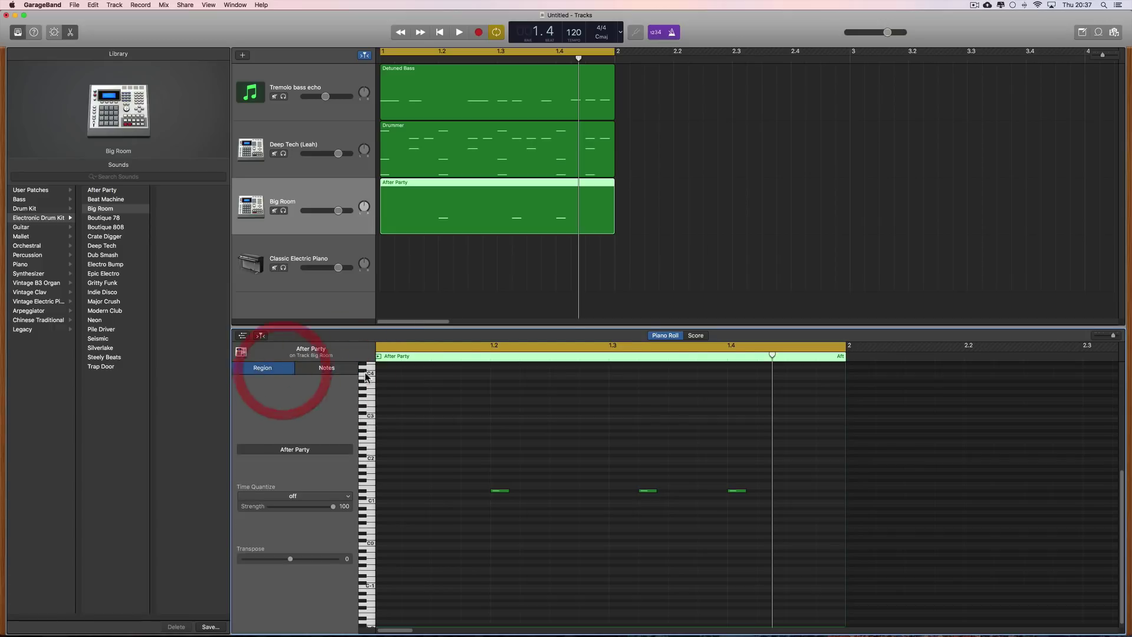
left_click(366, 495)
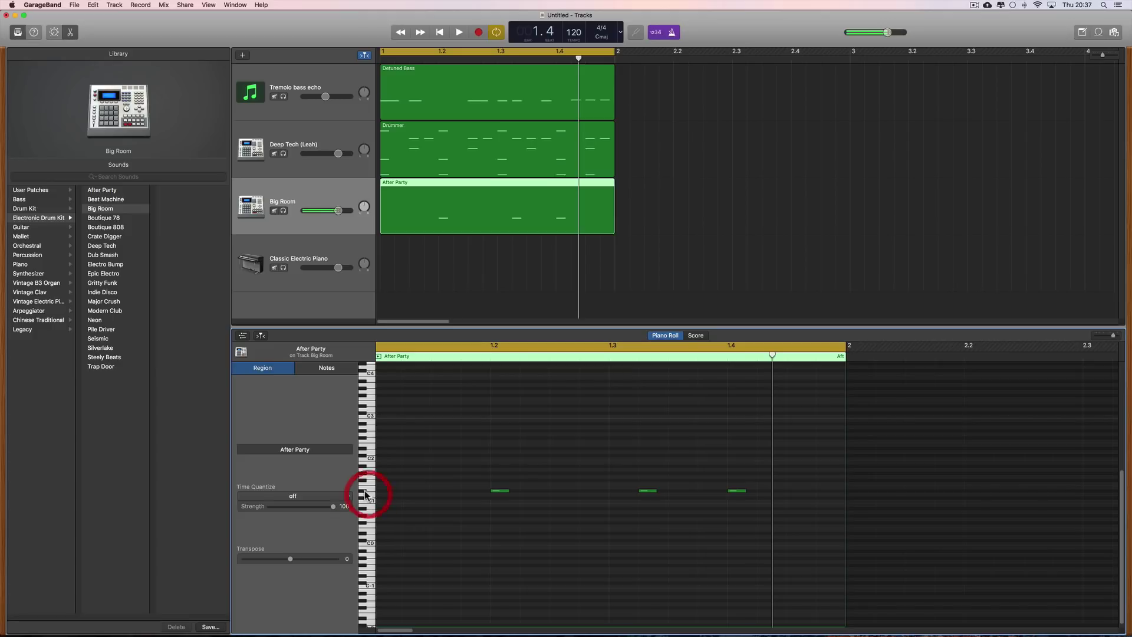
left_click(365, 479)
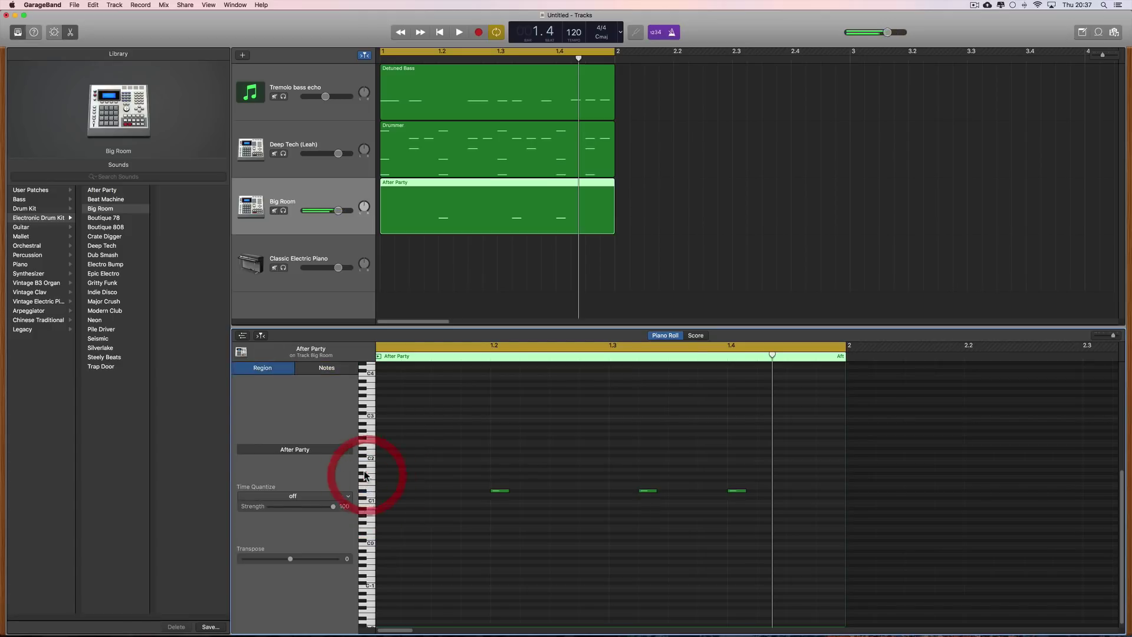
left_click(362, 474)
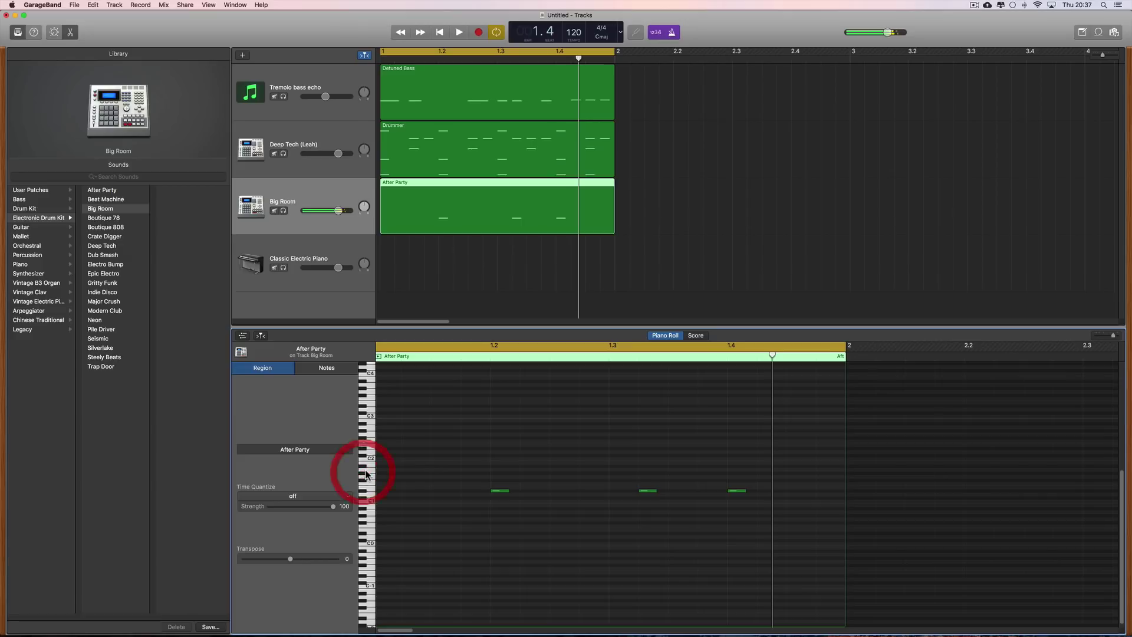
left_click(363, 472)
left_click(367, 461)
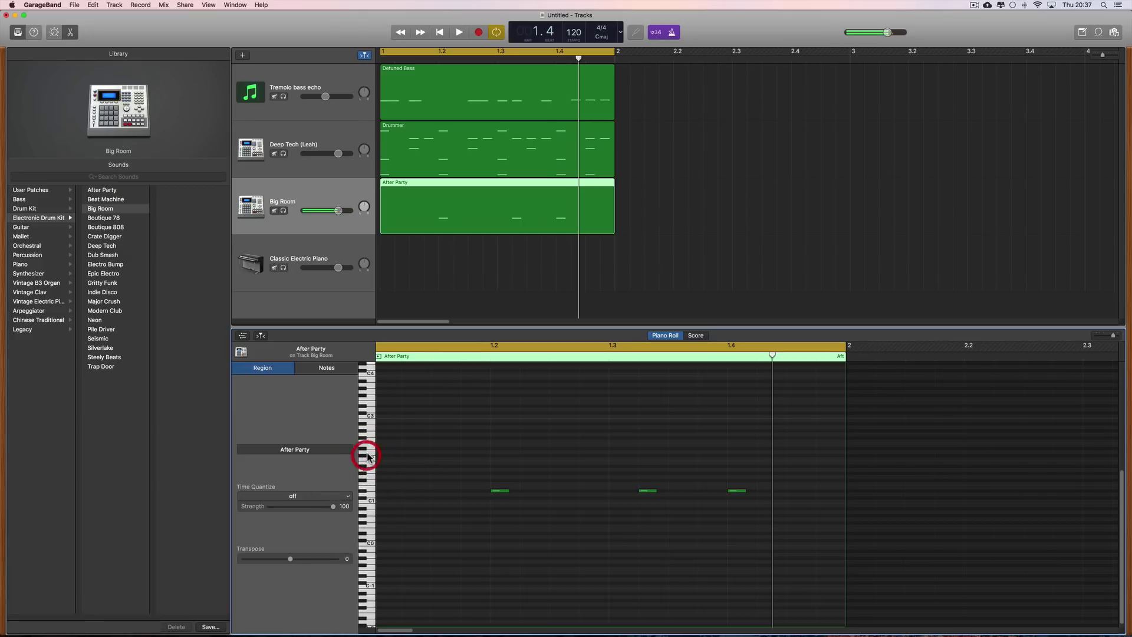
left_click(367, 458)
left_click(368, 448)
left_click(367, 431)
left_click(367, 432)
left_click(366, 436)
left_click(366, 430)
left_click(365, 427)
left_click(365, 426)
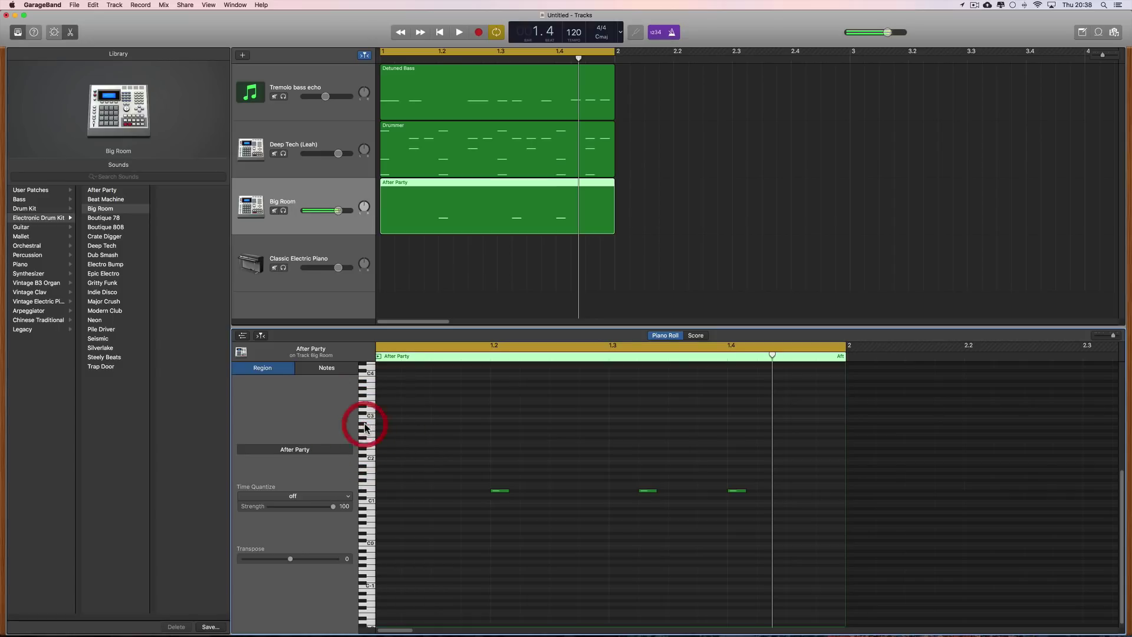
left_click(366, 493)
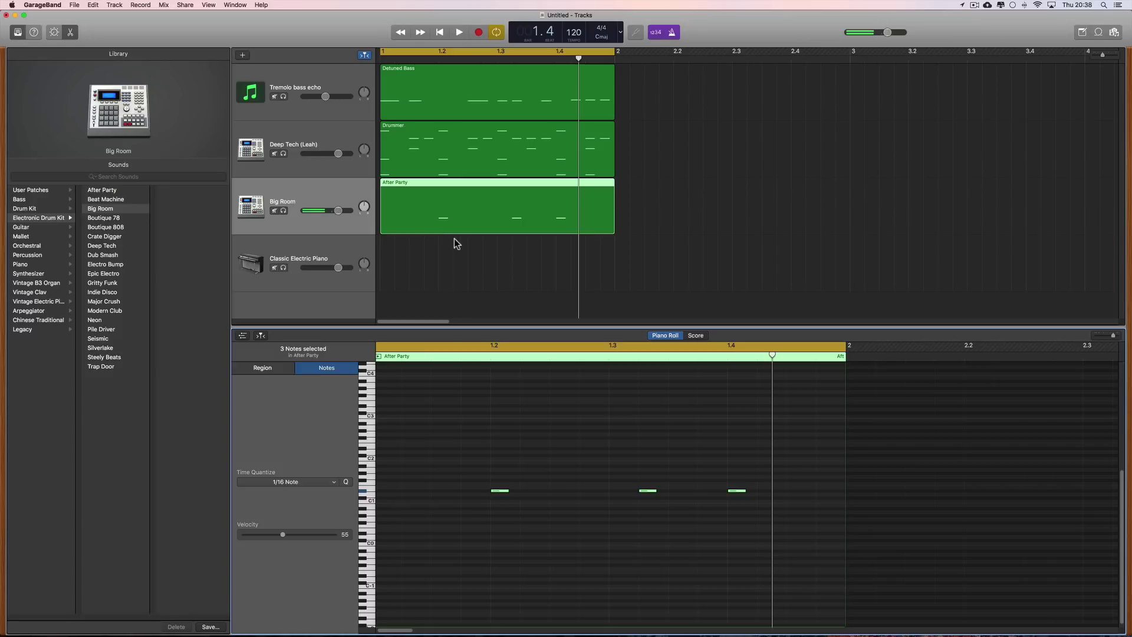
- Show the Drummer region's notes in the Piano Roll and play the full loop
left_click(443, 168)
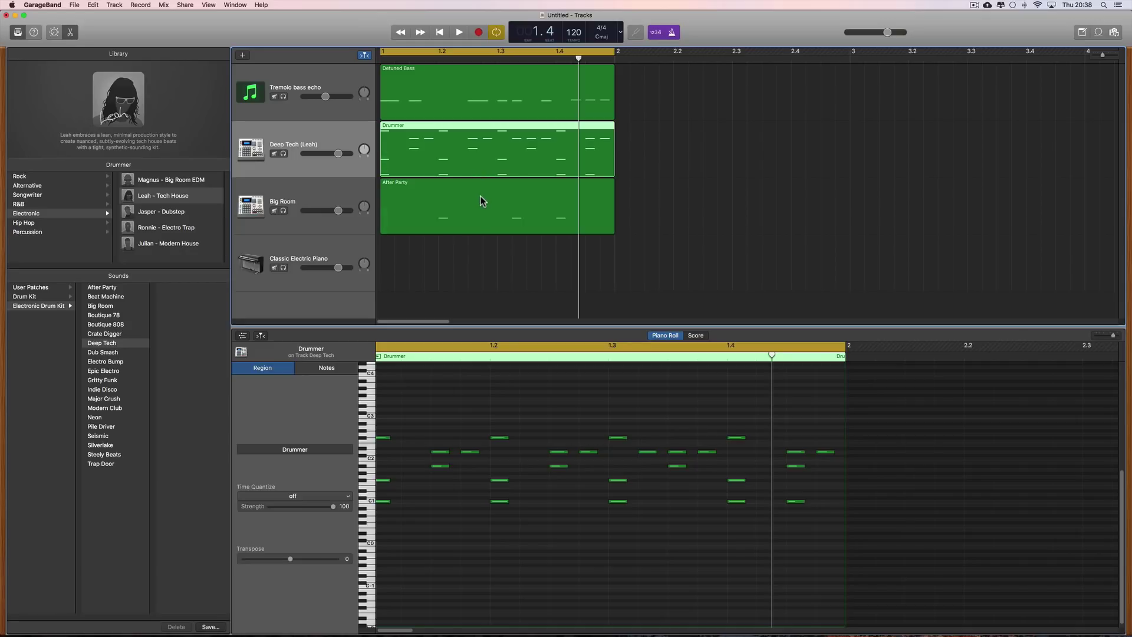
key("space")
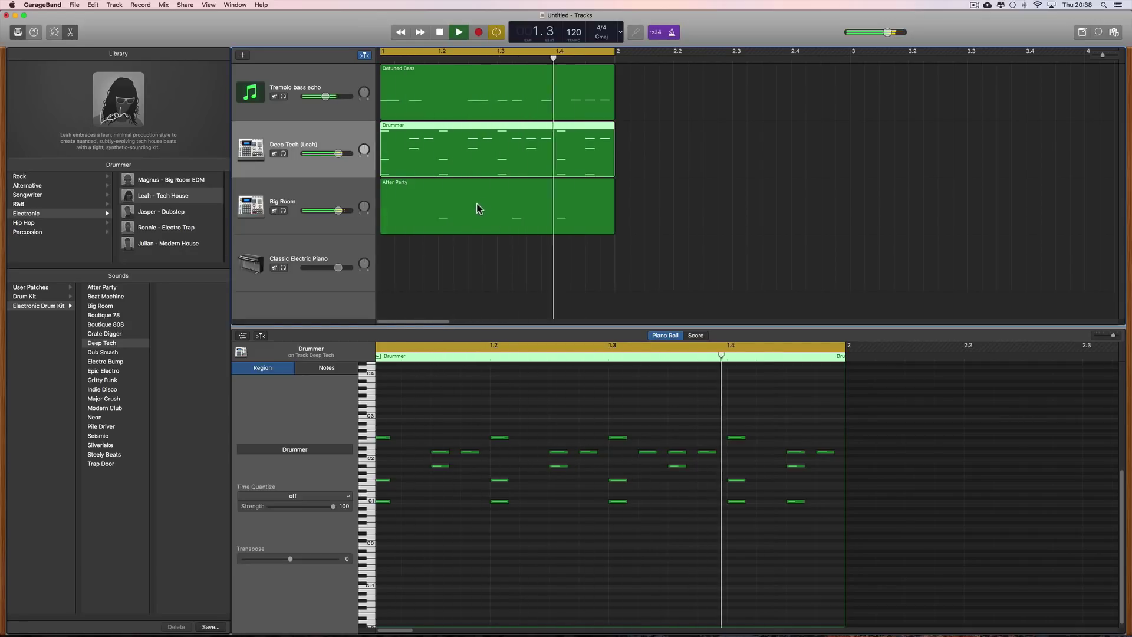
- Stop playback and add a new software instrument track directly below the Big Room track
key("space")
left_click(318, 201)
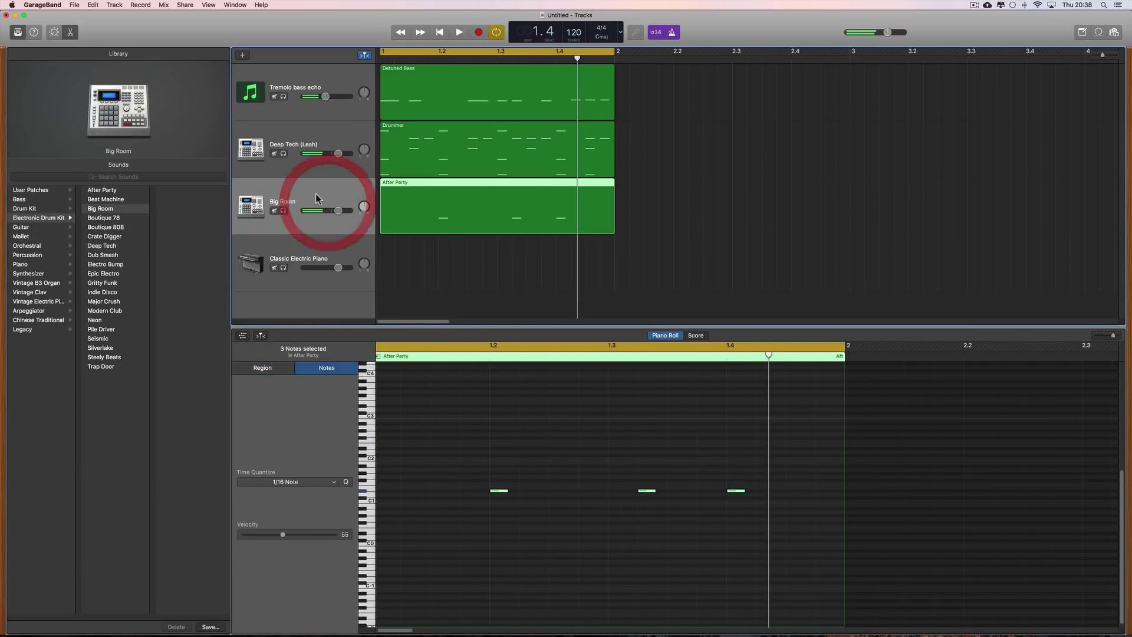
left_click(242, 55)
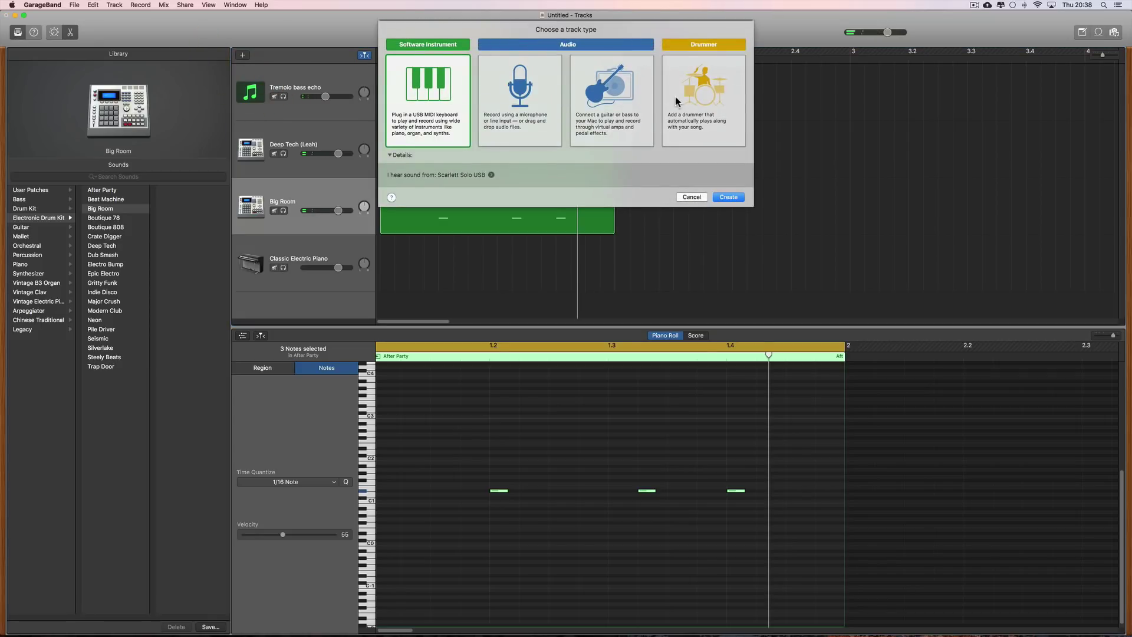
left_click(436, 93)
left_click(728, 197)
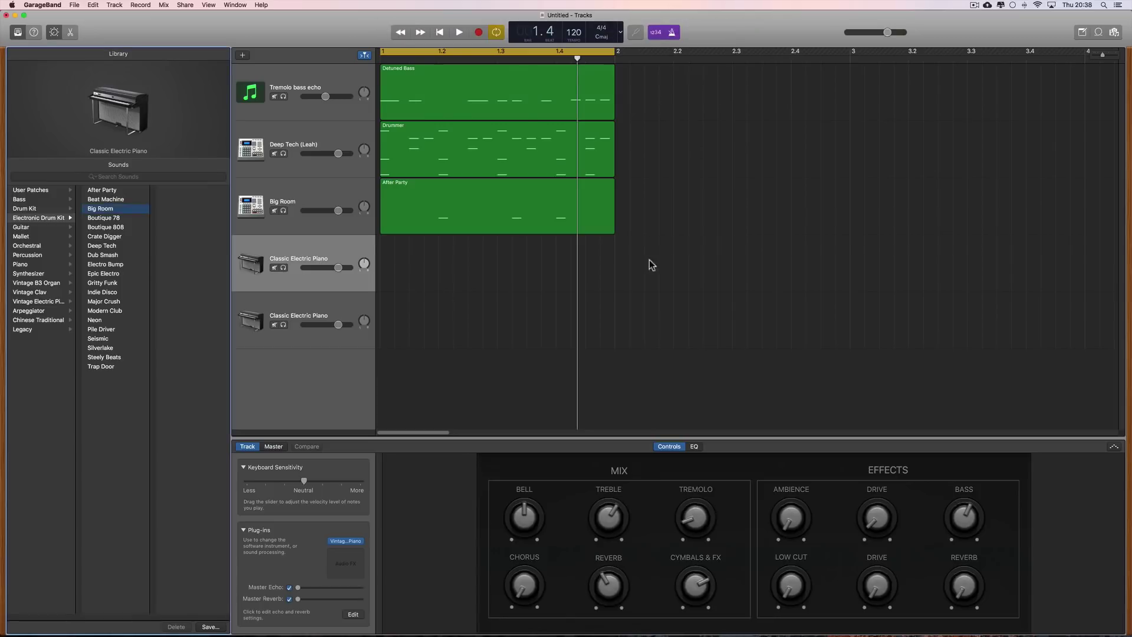
- Set the new track's sound to the After Party electronic drum kit and create an empty one-bar region on it
left_click(41, 218)
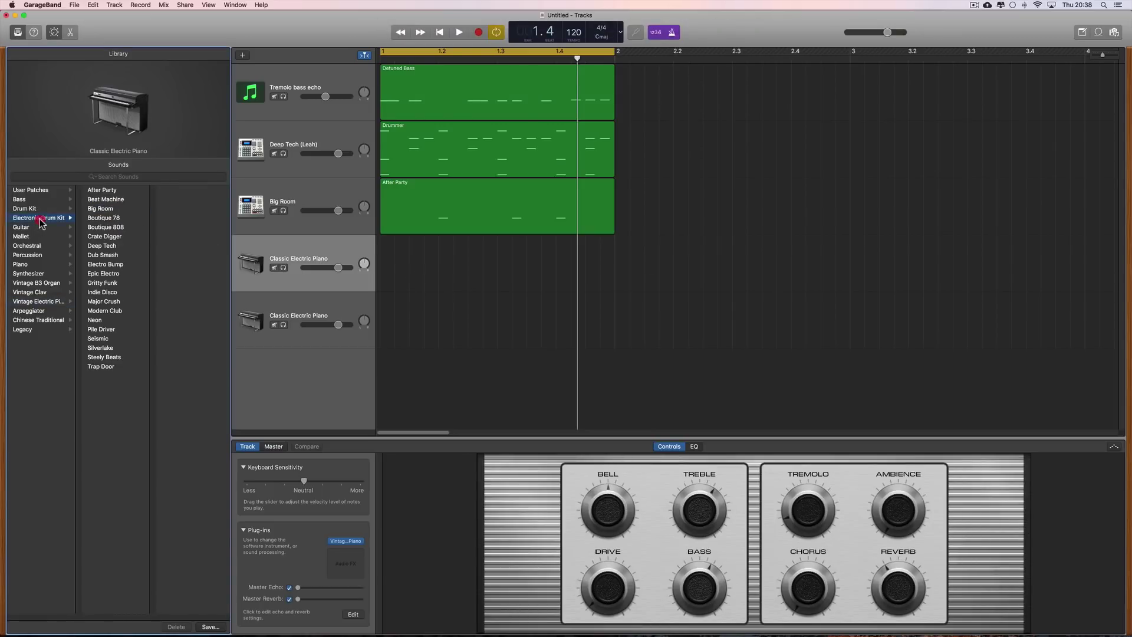
left_click(102, 190)
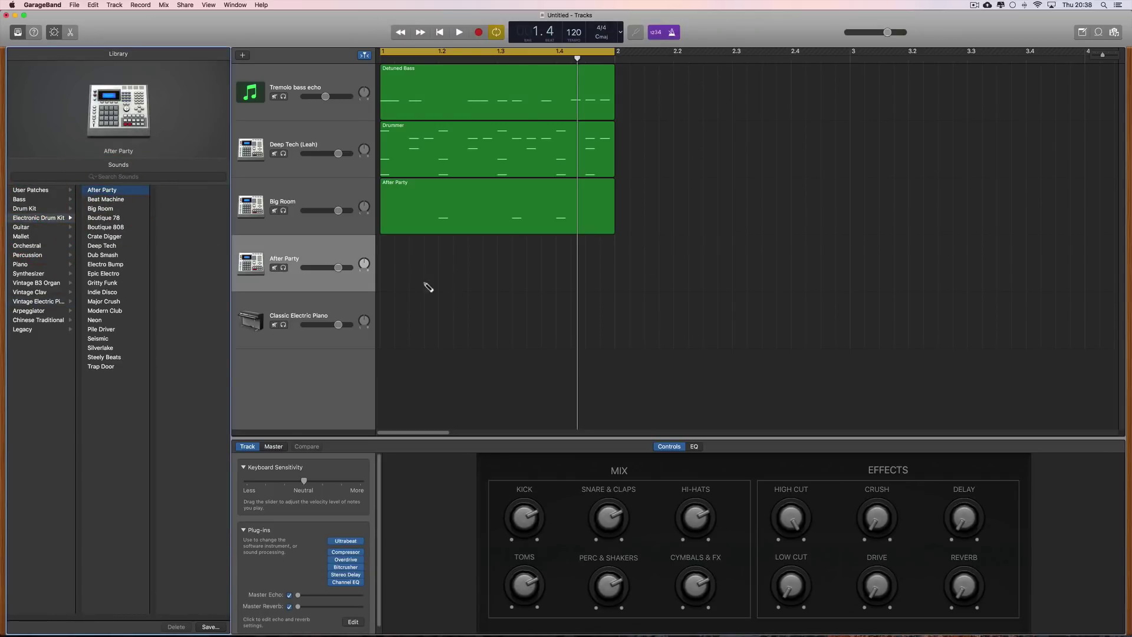
left_click(393, 268, "super")
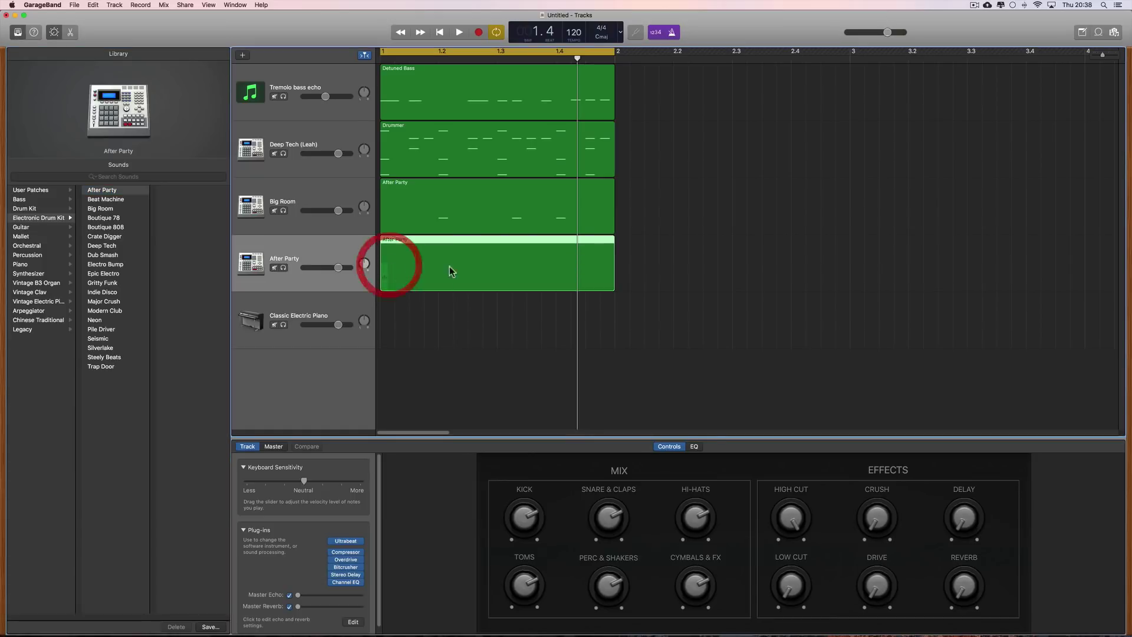
- Open the Drummer region on the Deep Tech track in the Piano Roll and delete all of its C1 kick notes
left_click(460, 152)
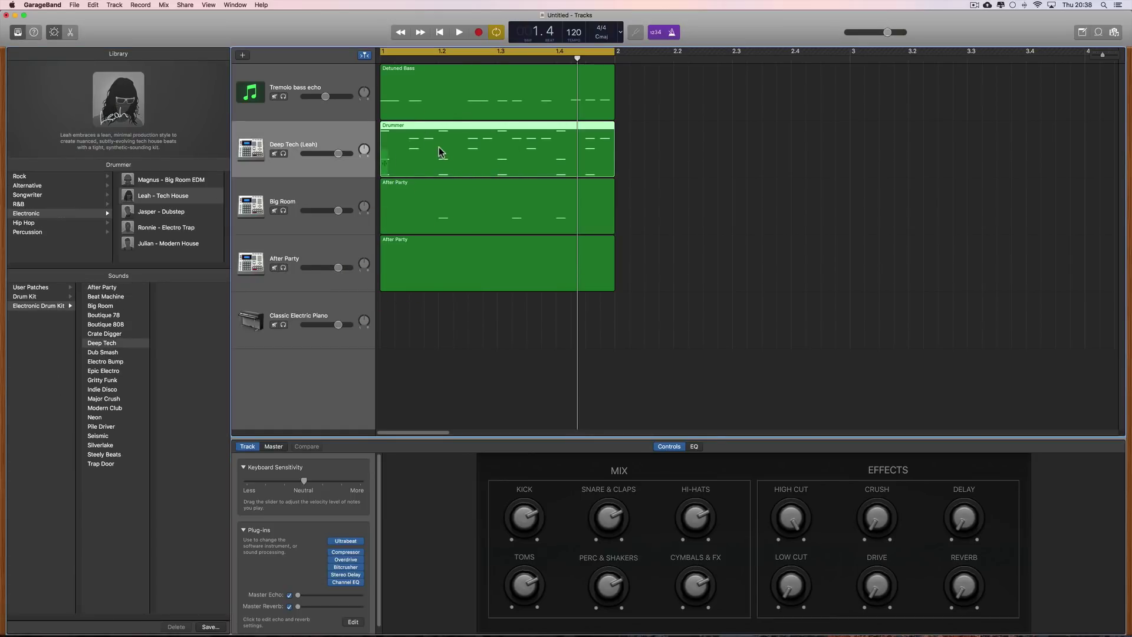
double_click(444, 152)
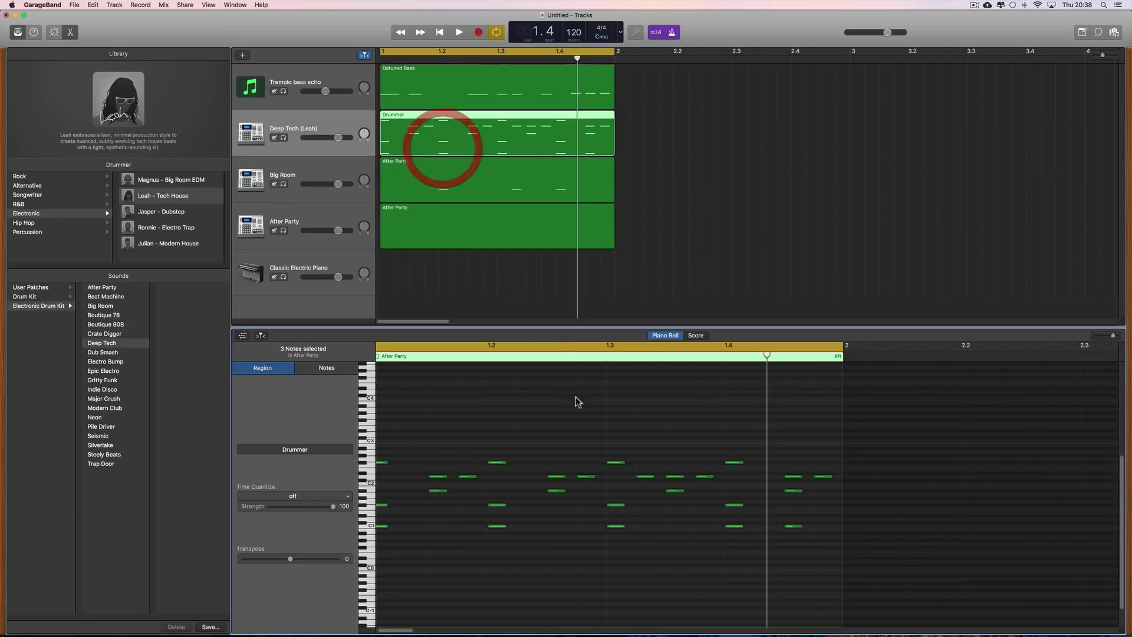
left_click(370, 525)
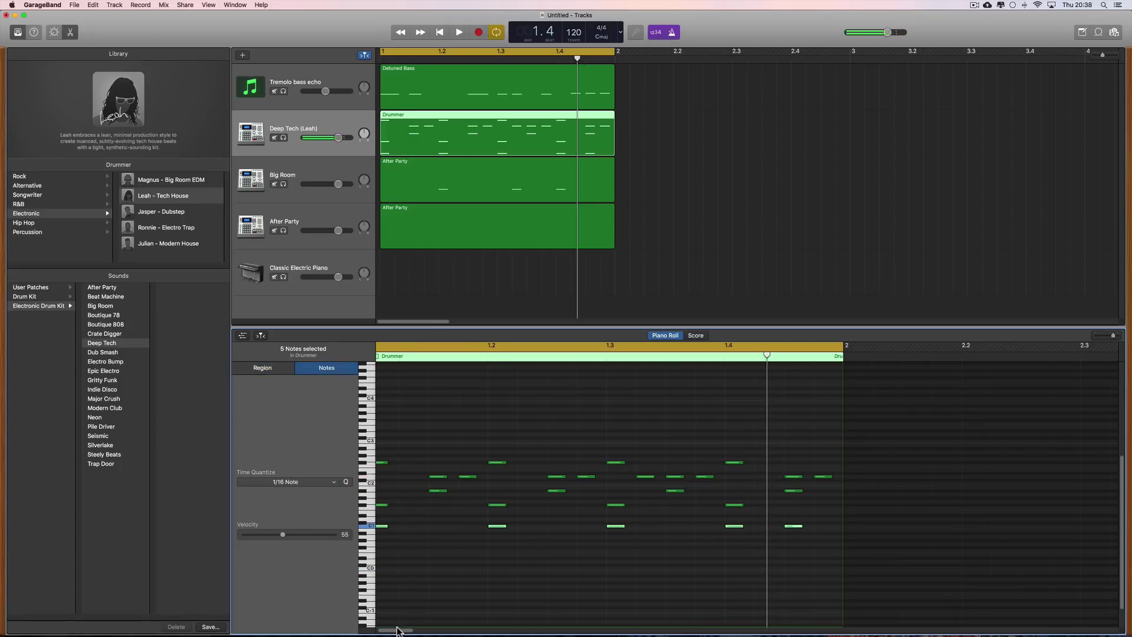
left_click_drag(398, 631, 382, 628)
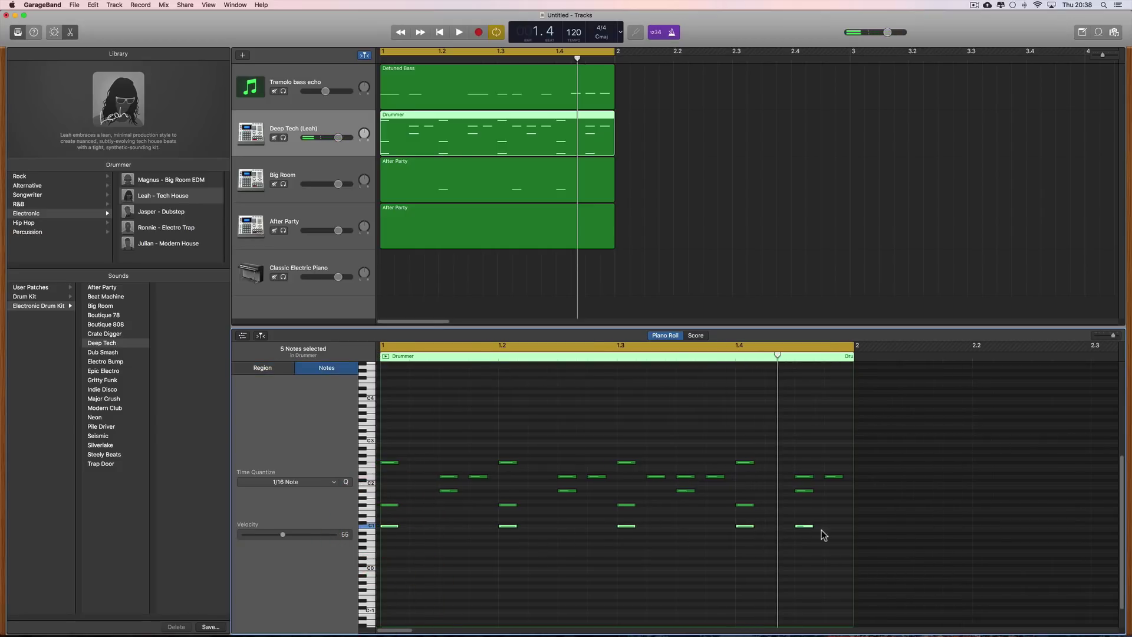
key("Delete")
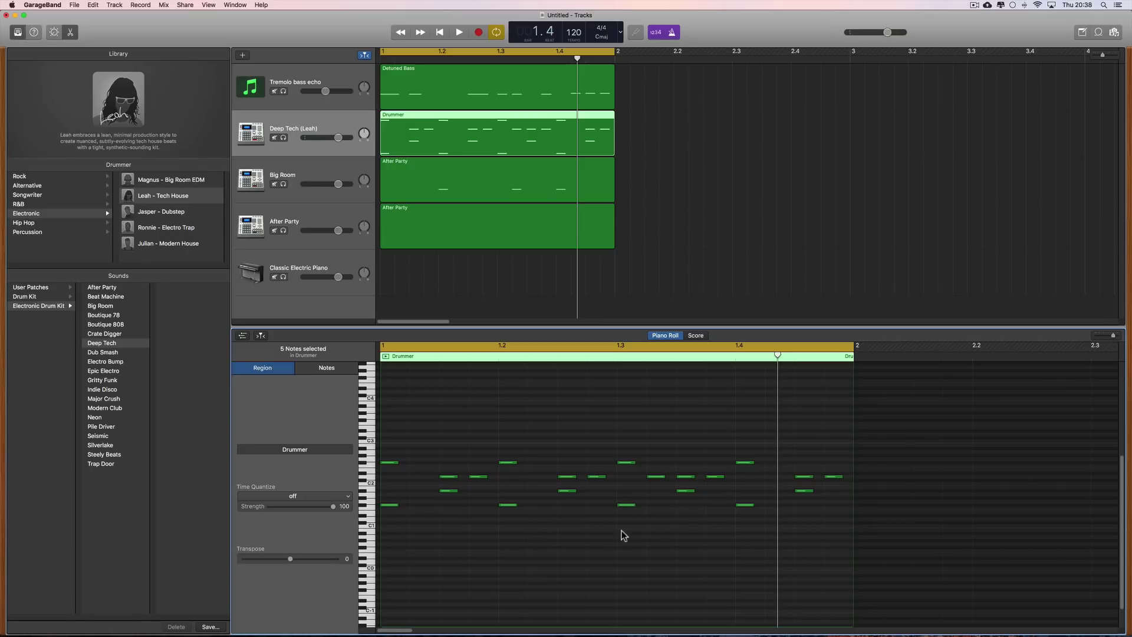
- Play the Deep Tech track on its own in solo, then solo and play only the Big Room track
left_click(284, 139)
key("space")
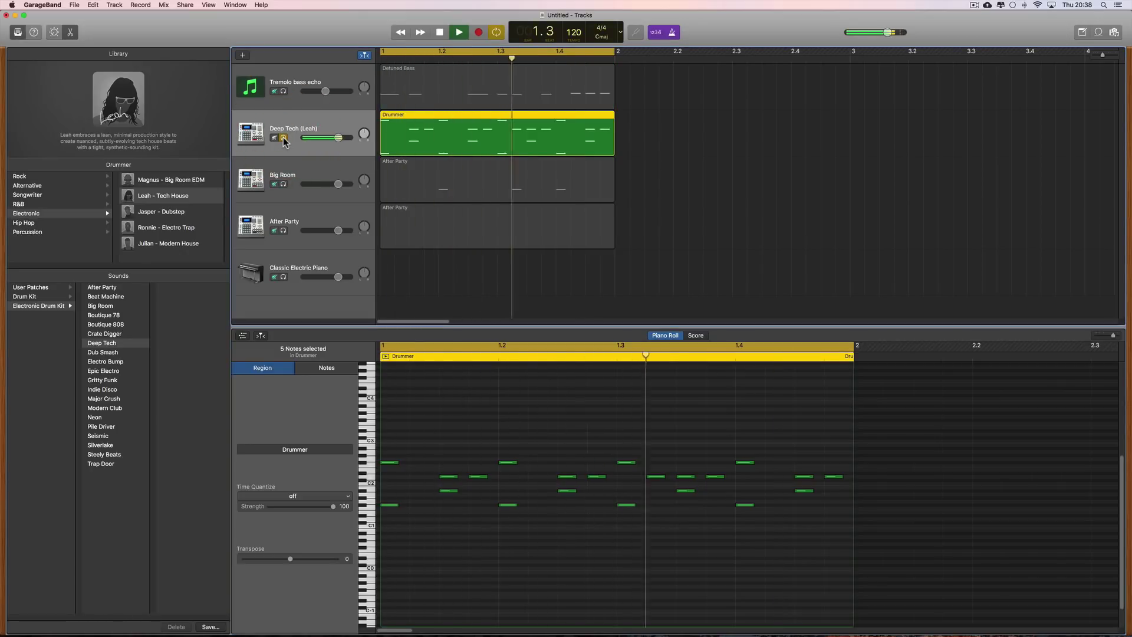
key("space")
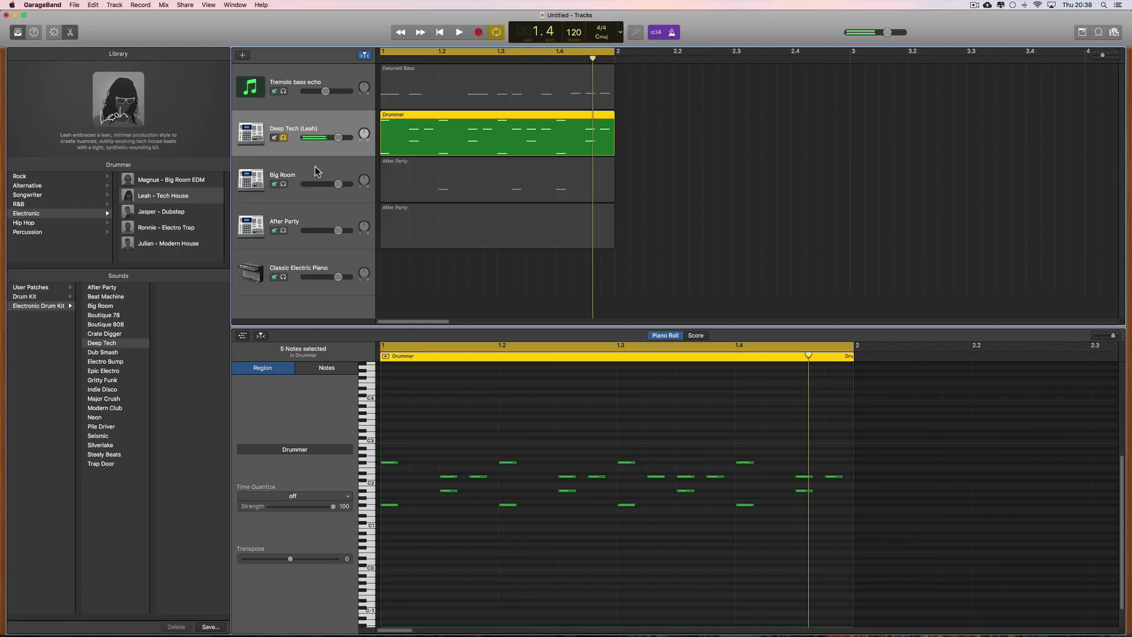
left_click(316, 171)
left_click(284, 184)
left_click(283, 138)
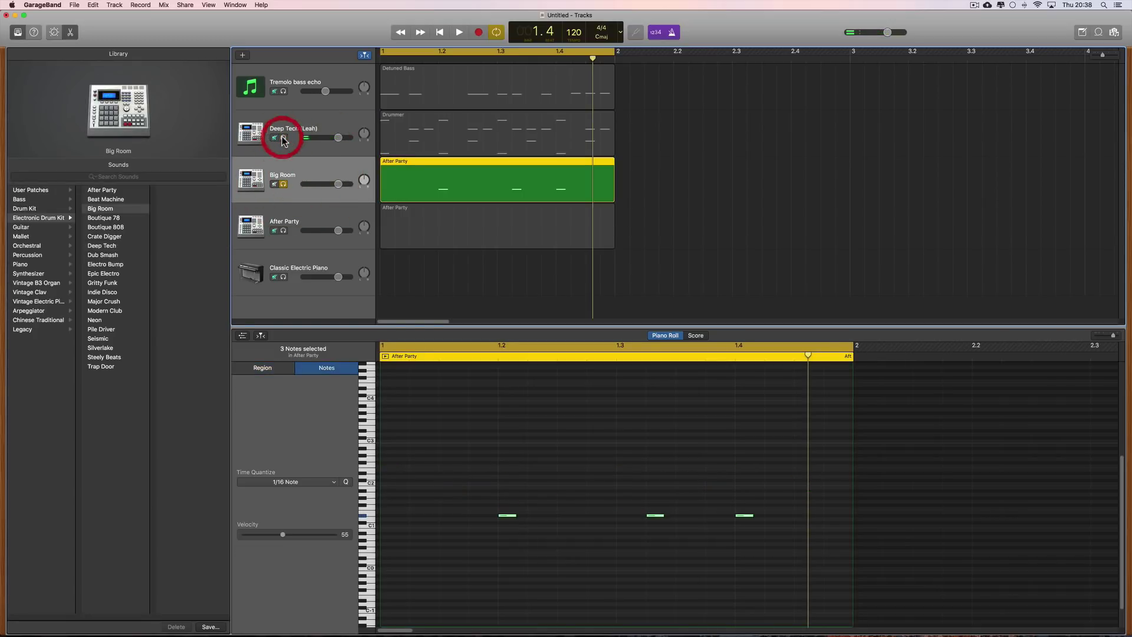
key("space")
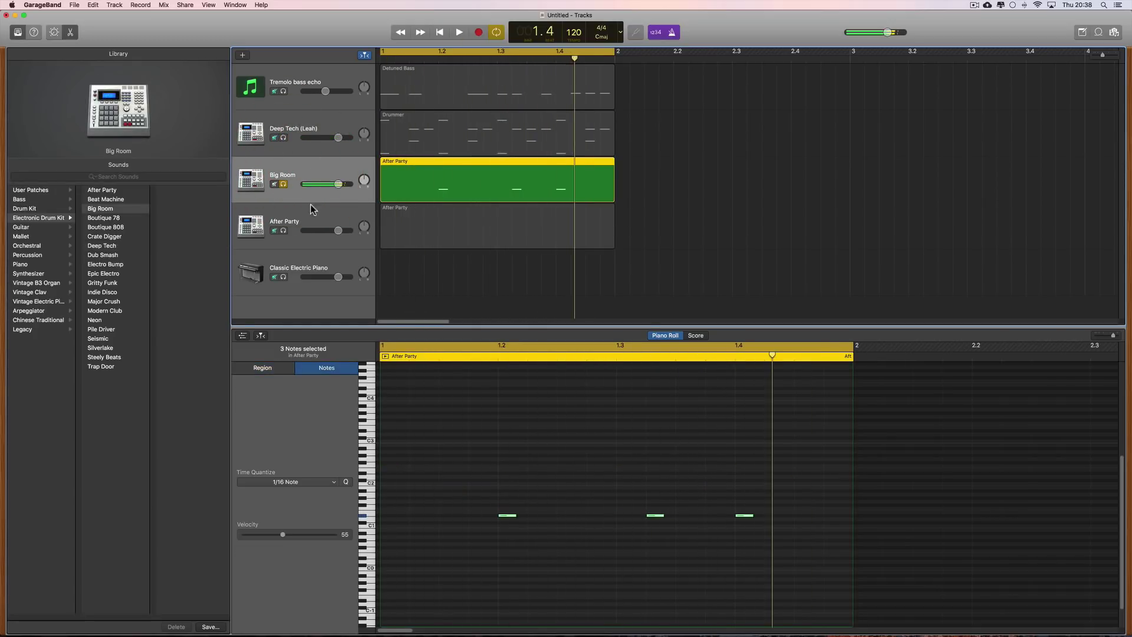
- Unsolo Big Room, add C1 kick notes to the bottom After Party region on every beat and halfway through beat four, and play the loop
left_click(319, 225)
left_click(422, 224)
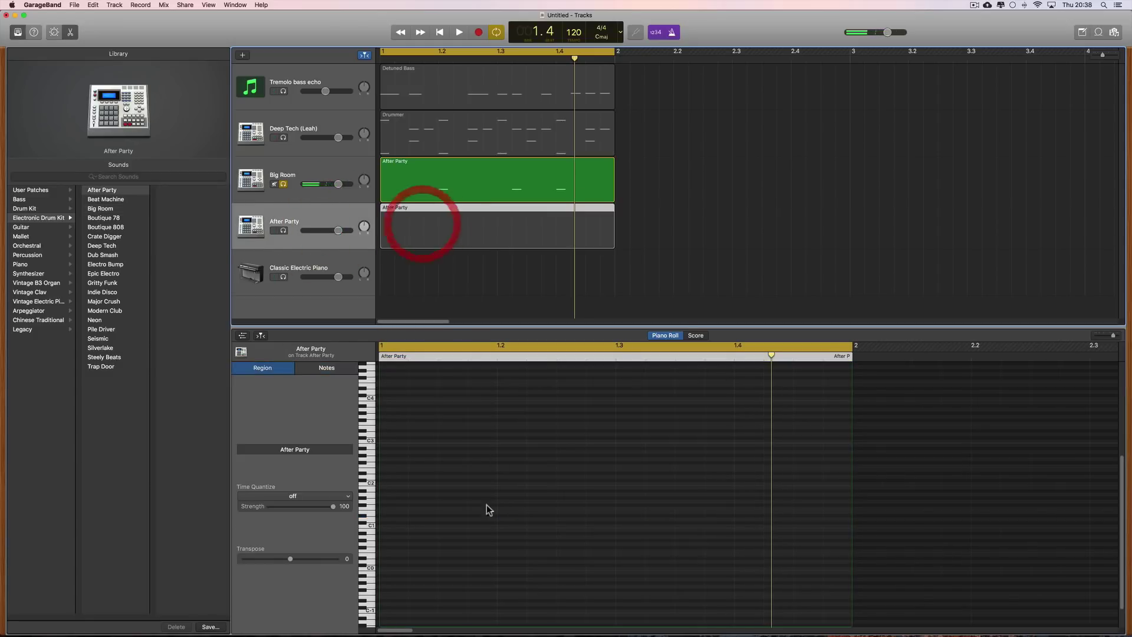
left_click(386, 526, "super")
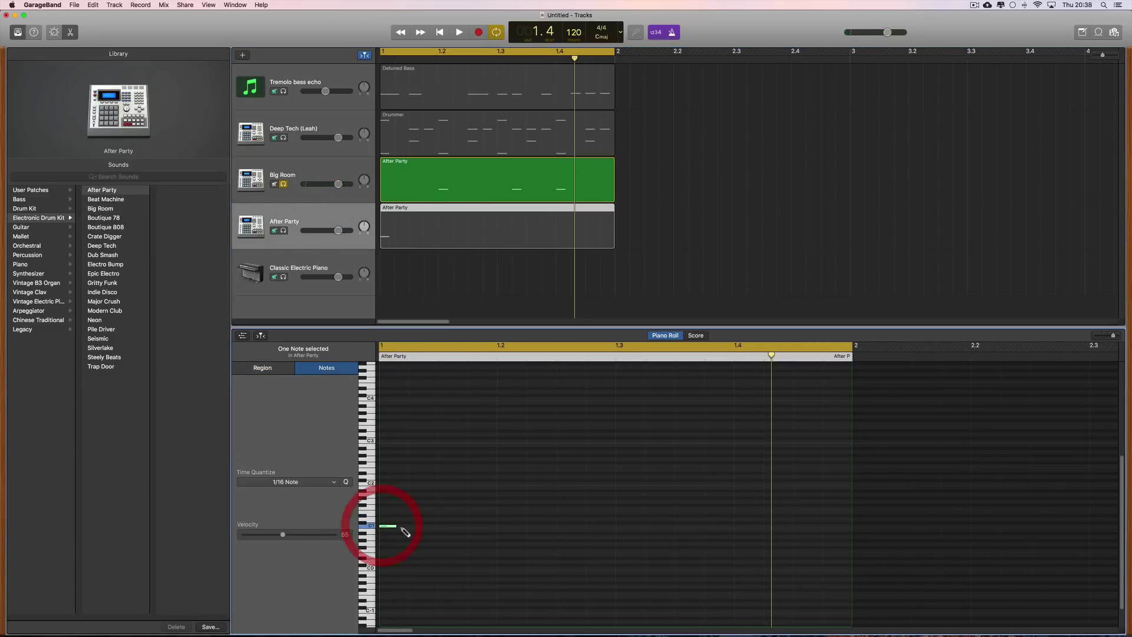
left_click(284, 185)
left_click(372, 526)
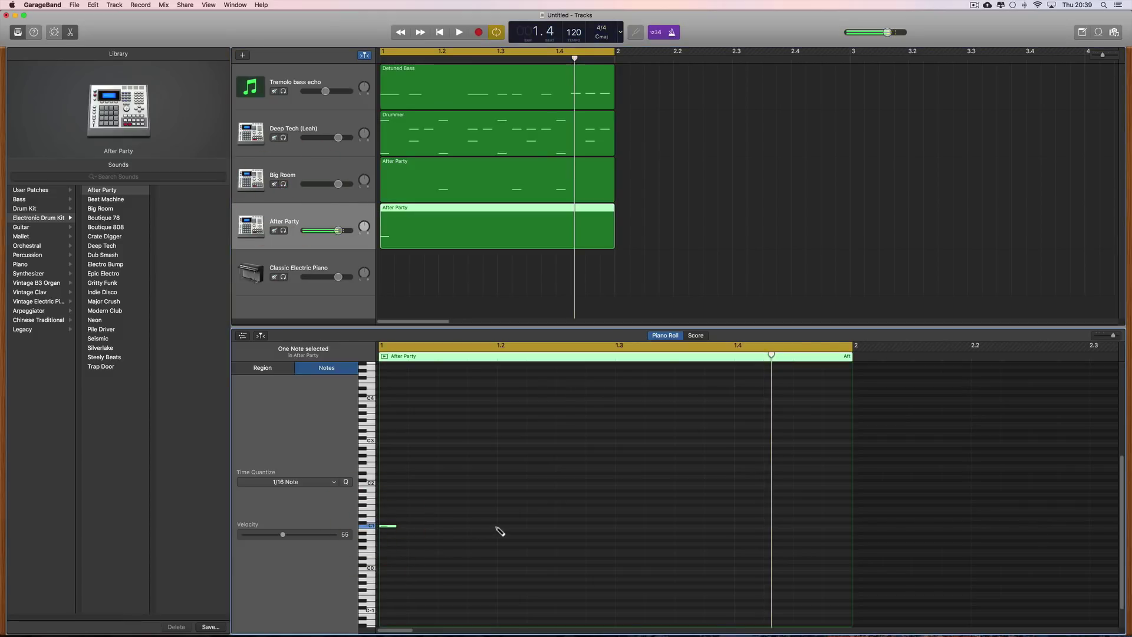
left_click(620, 529, "super")
left_click(795, 528, "super")
key("space")
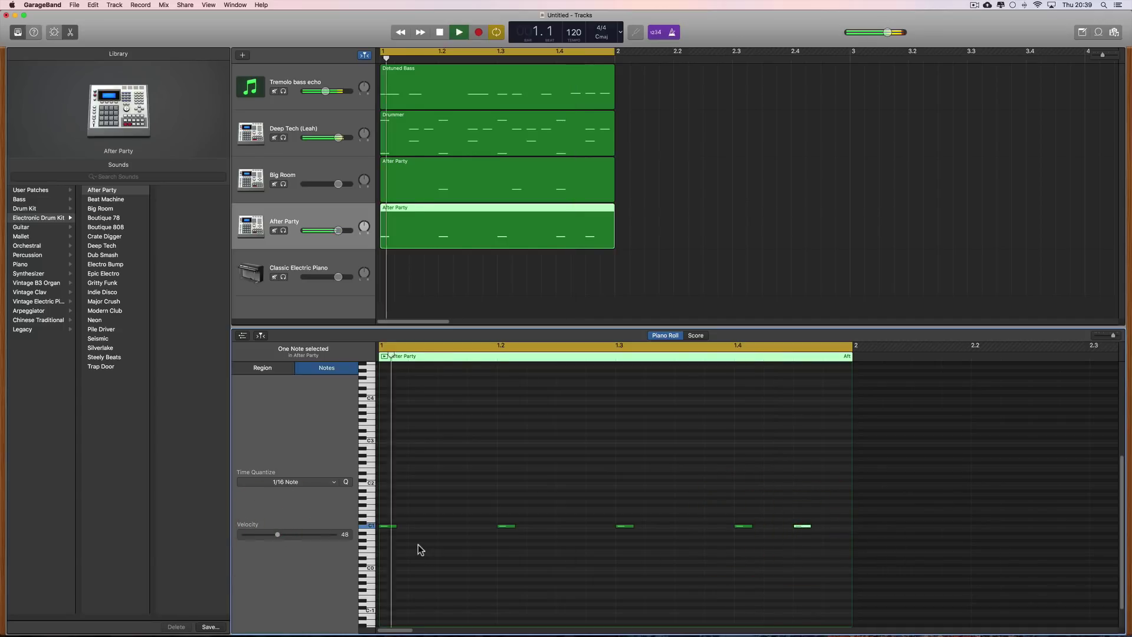
key("space")
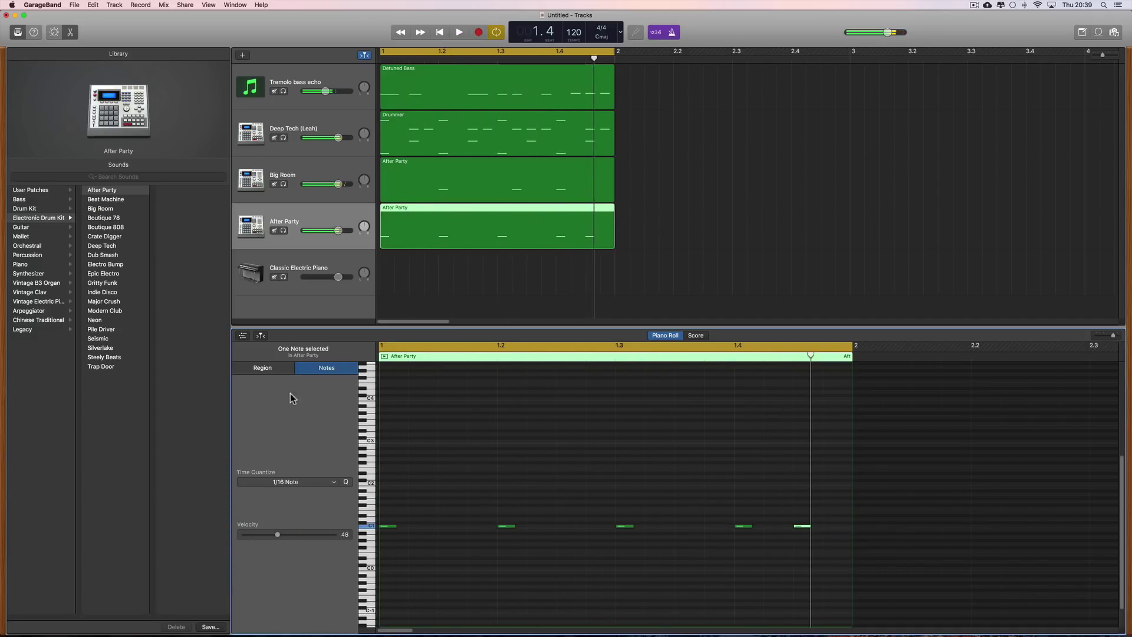
- Try the Beat Machine kit on the new kick track, reopen its region in the Piano Roll, and play the loop
left_click(114, 200)
key("b")
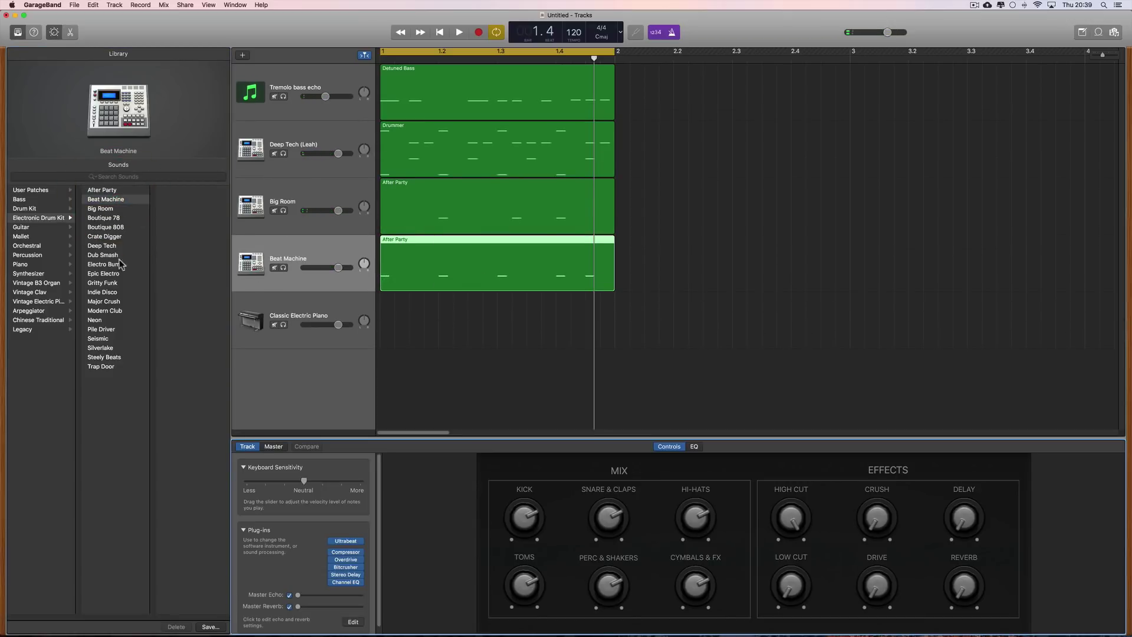
double_click(533, 280)
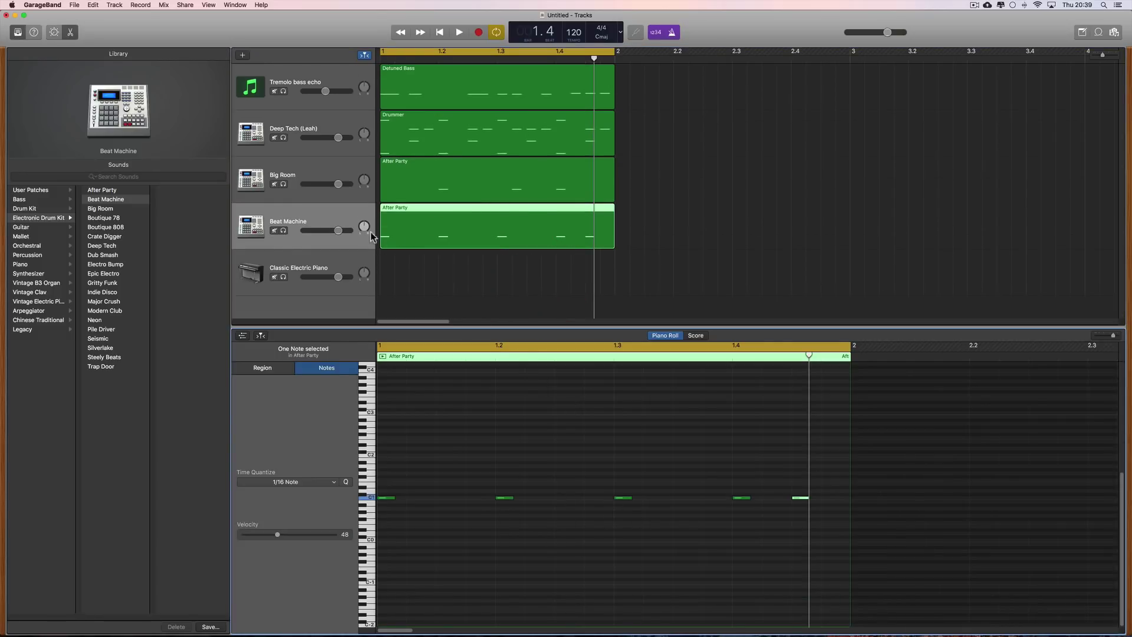
key("space")
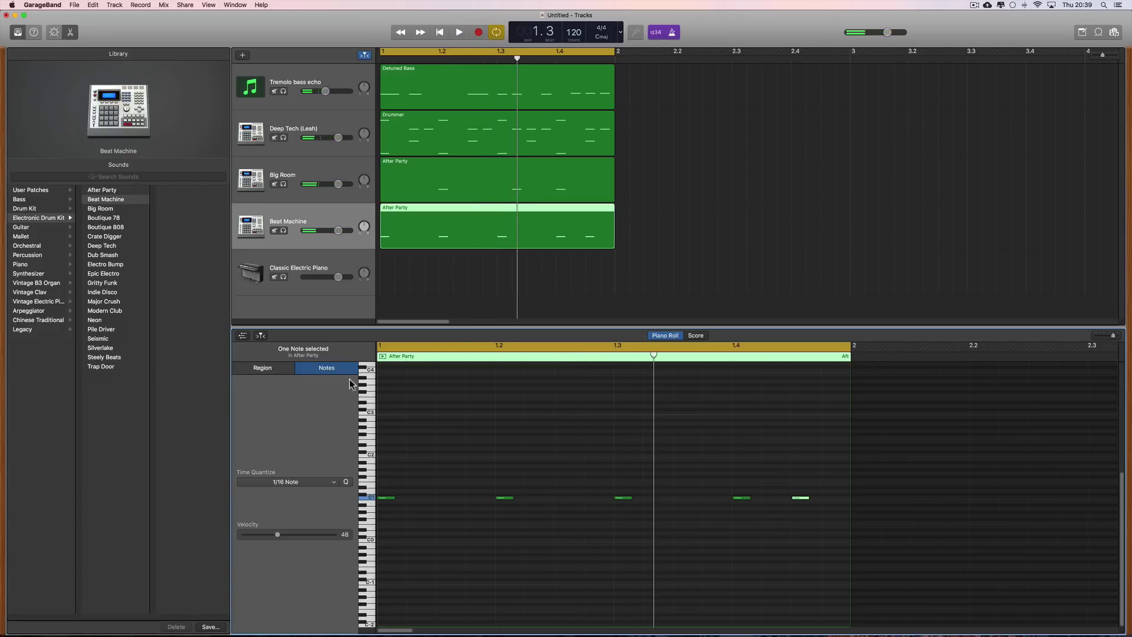
- Audition the Beat Machine kit's sounds around C2 and on C1 on the Piano Roll keyboard
left_click(373, 455)
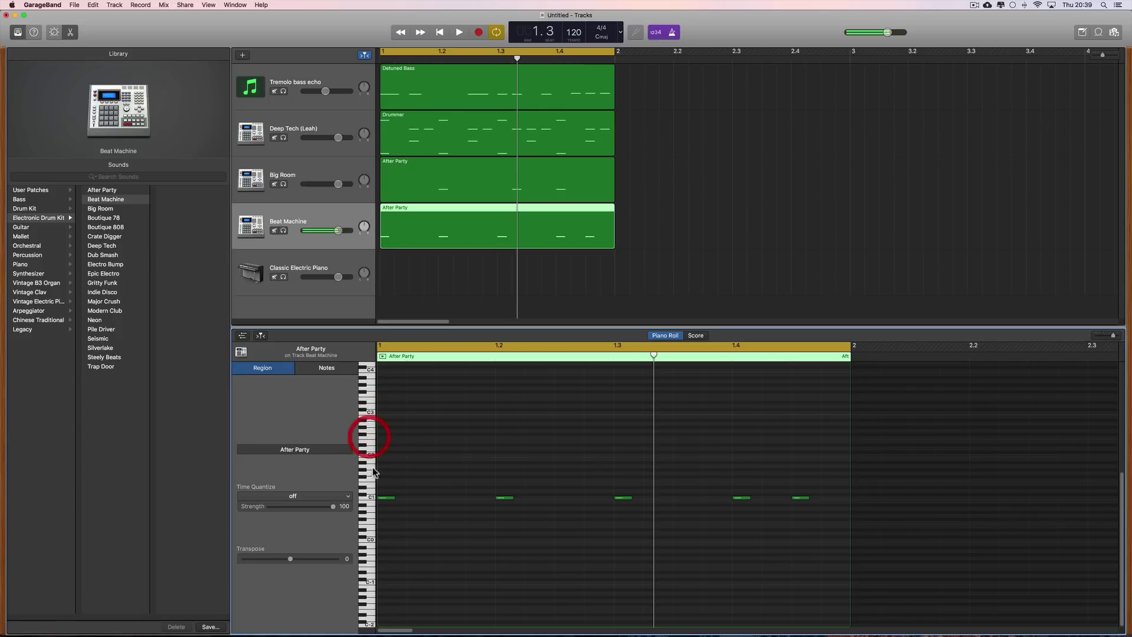
left_click(371, 498)
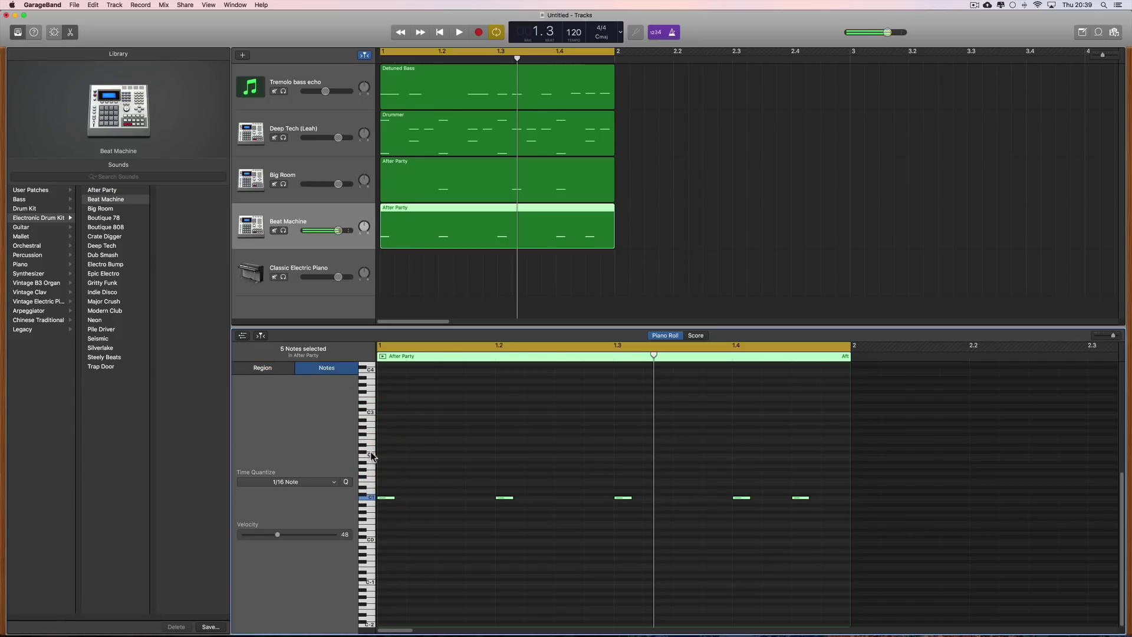
left_click(372, 456)
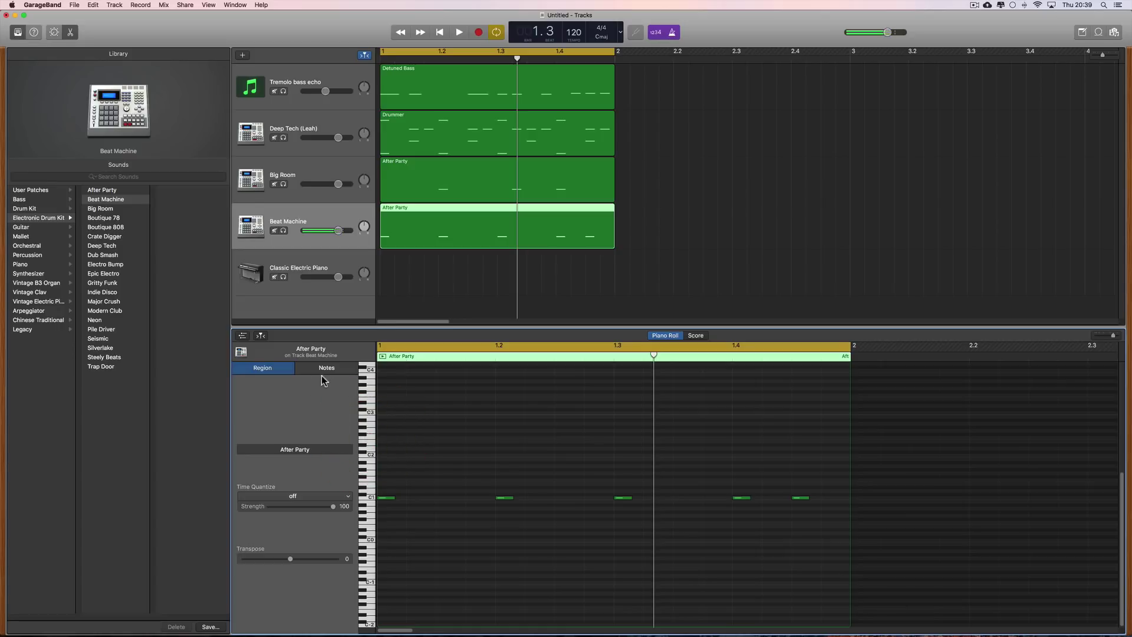
- Try the Big Room, Boutique 78, Boutique 808 and Crate Digger kits on the kick track against the loop, discarding the Boutique 78 changes
key("space")
left_click(115, 209)
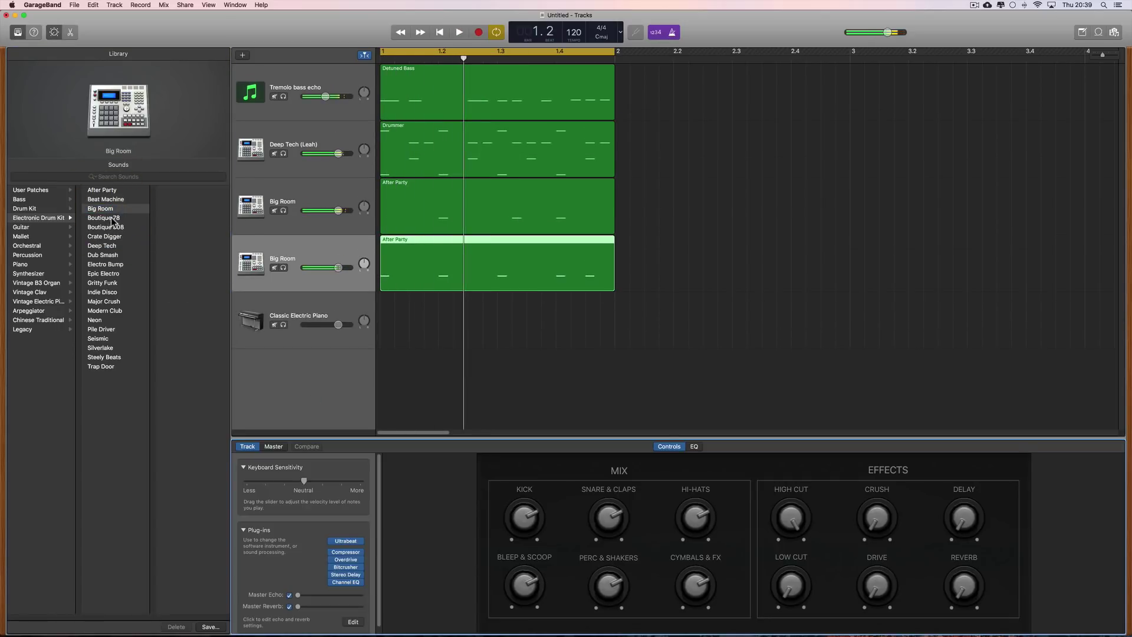
left_click(125, 219)
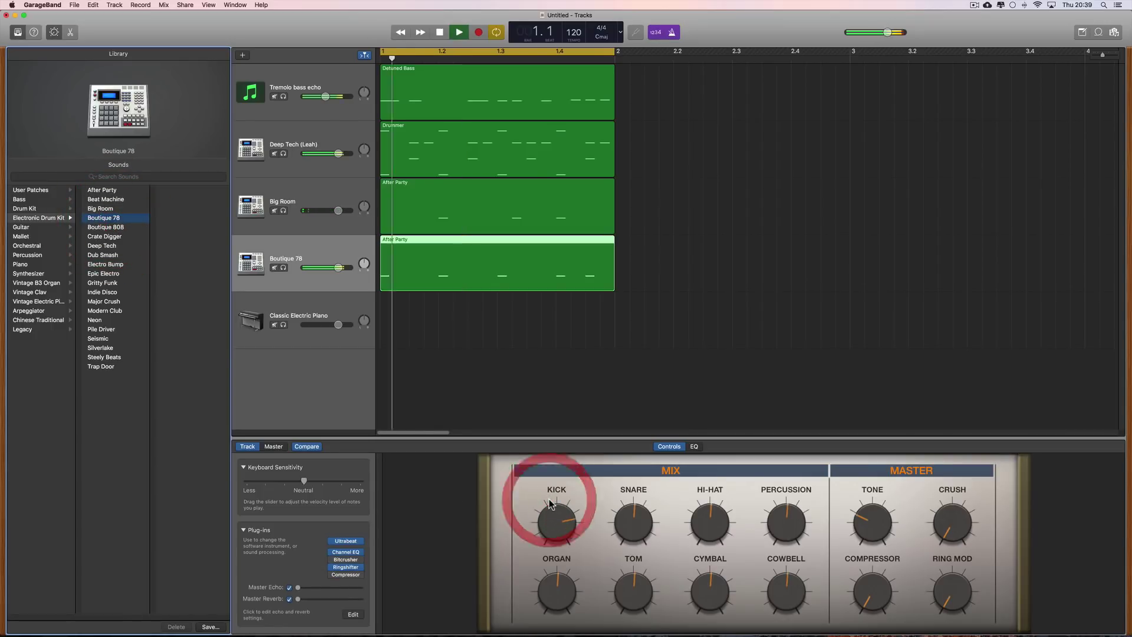
left_click(116, 227)
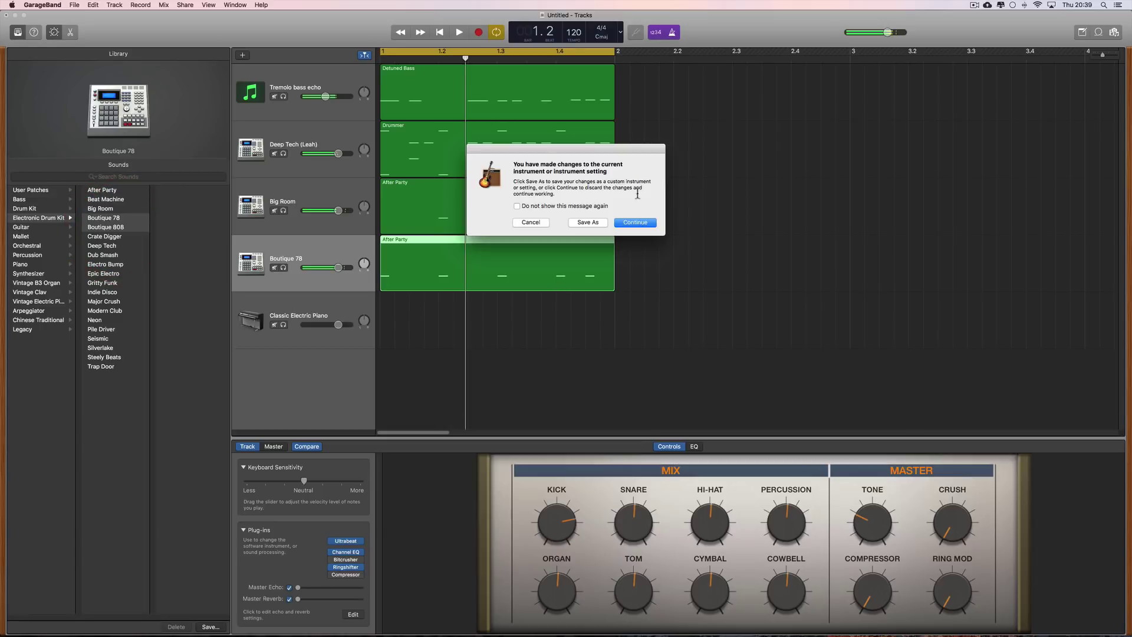
left_click(633, 224)
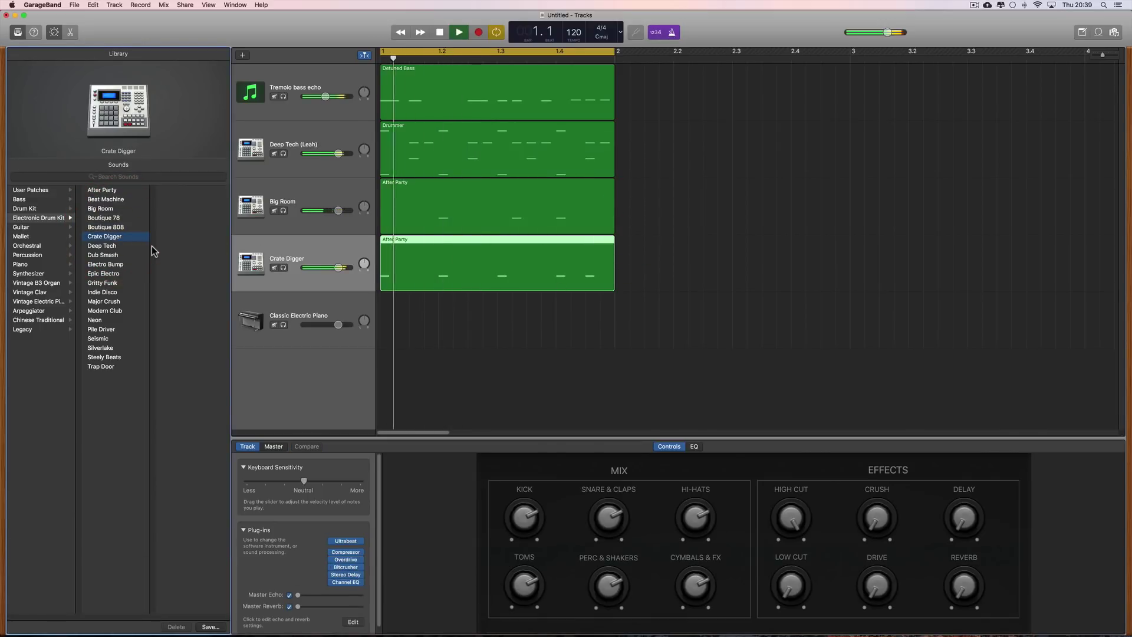
- Compare the Deep Tech, Dub Smash, Electro Bump and Modern Club kits on the kick track during playback, and set it to Deep Tech
left_click(108, 247)
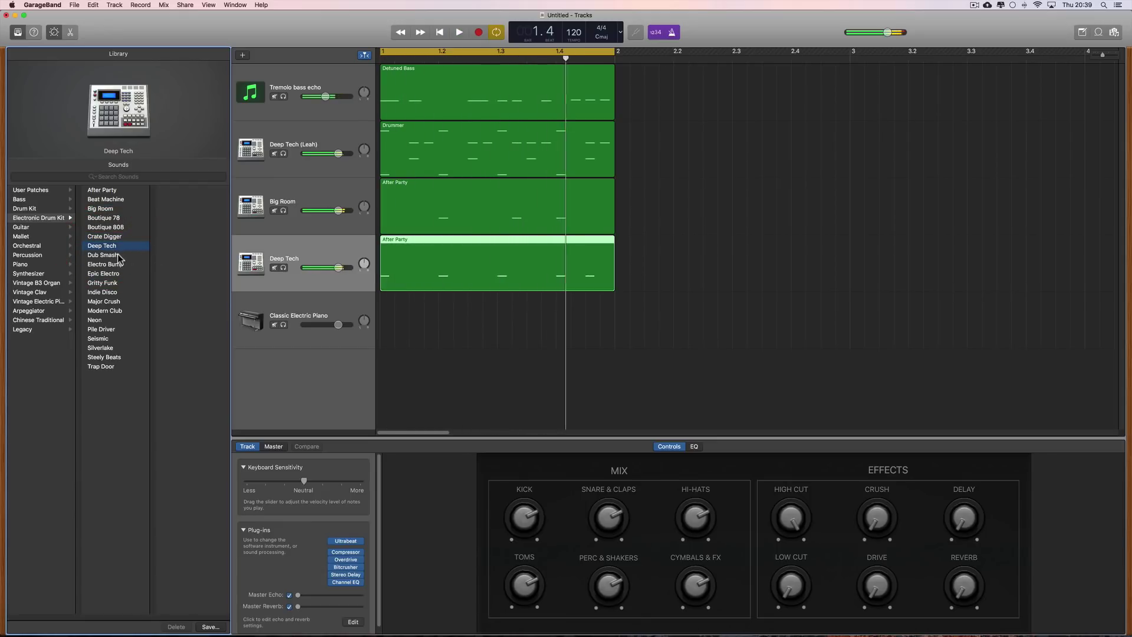
left_click(127, 255)
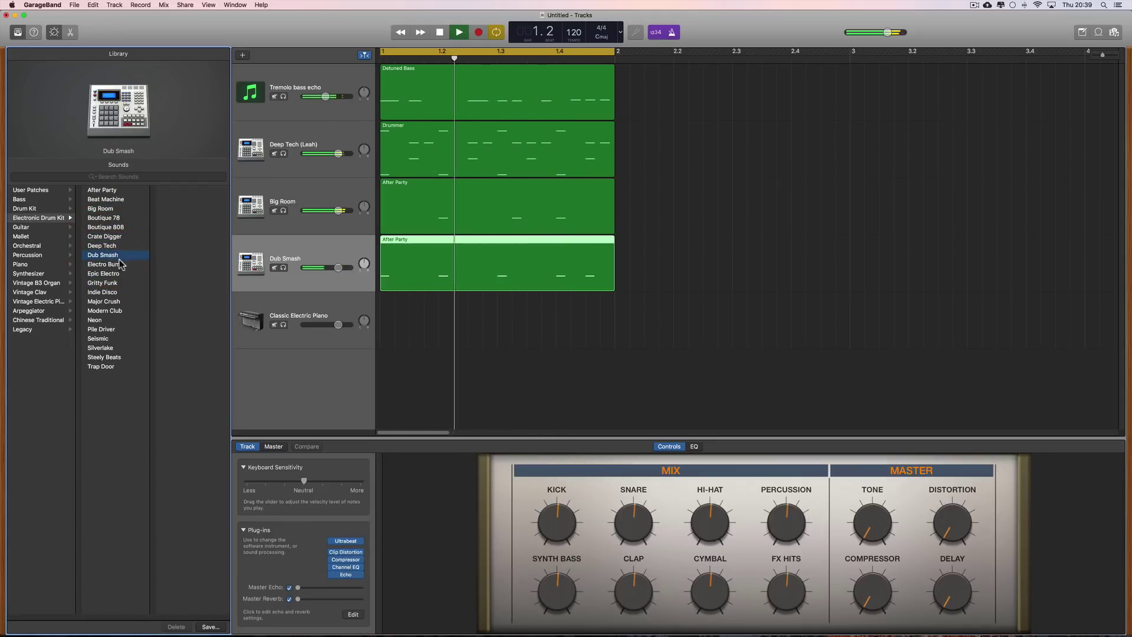
left_click(112, 265)
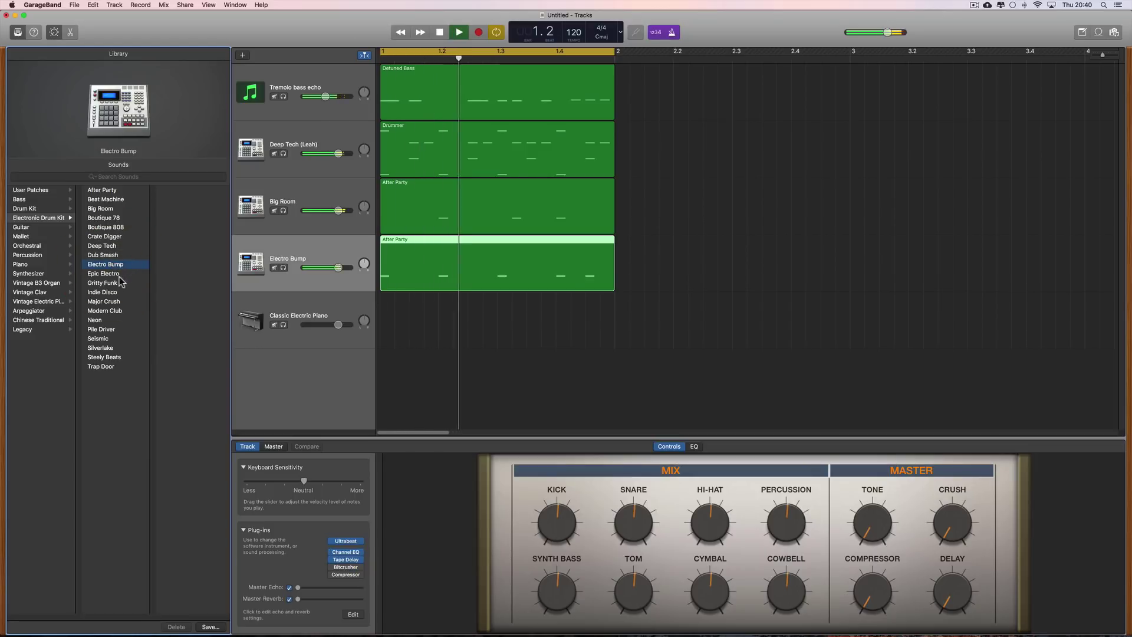
left_click(112, 311)
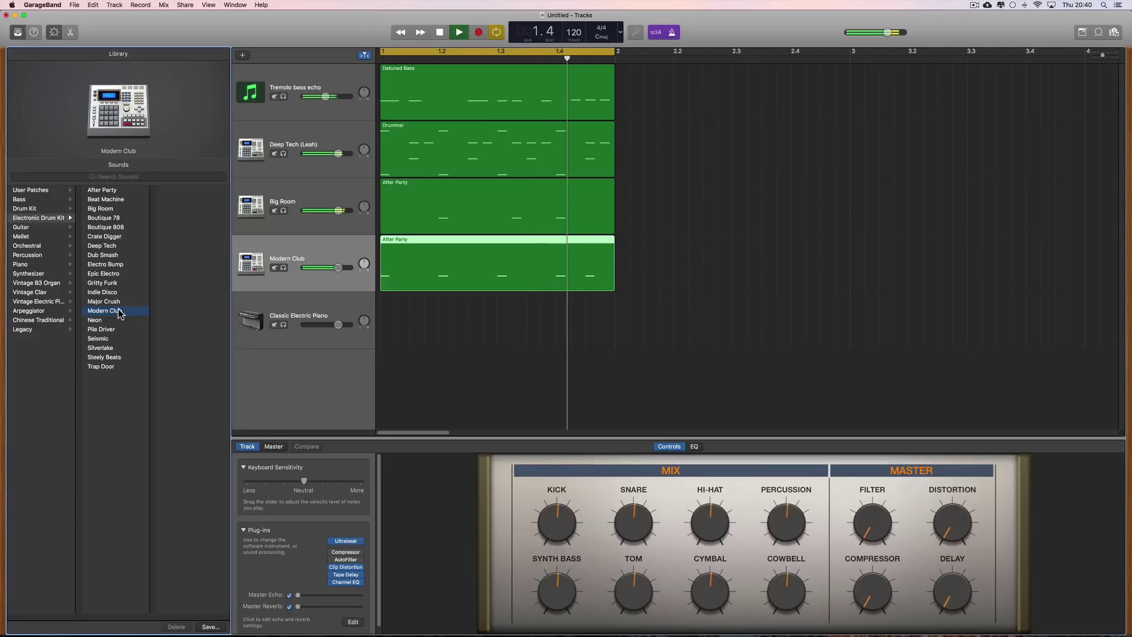
left_click(109, 246)
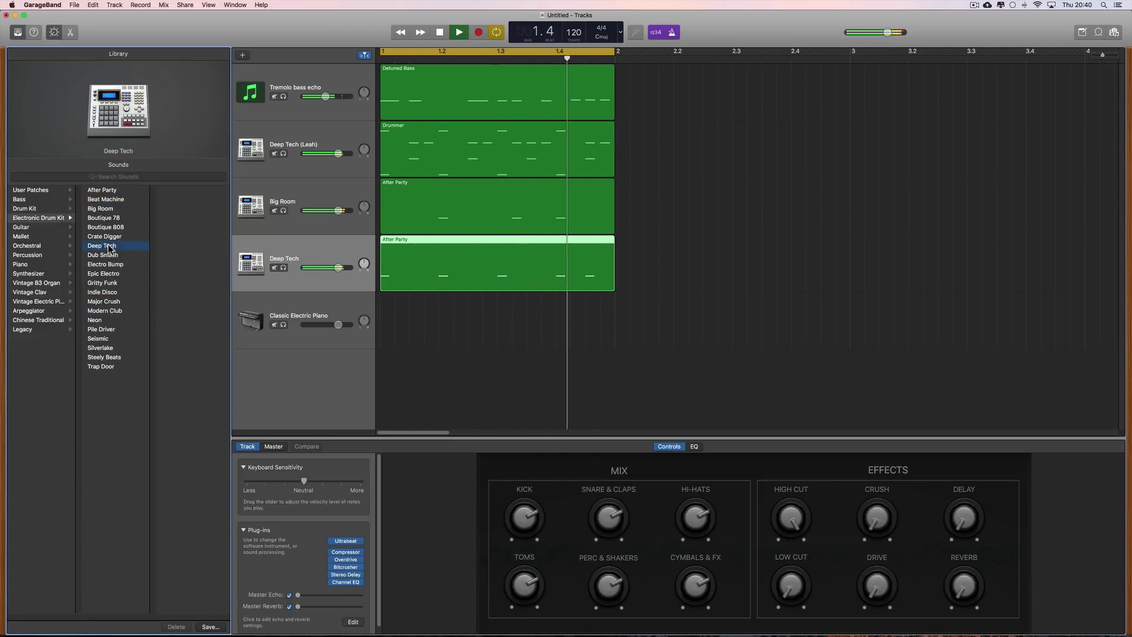
- Audition the Dub Smash, Electro Bump, Epic Electro, Gritty Funk, Indie Disco, Major Crush and Modern Club kits on the kick track during playback
left_click(111, 255)
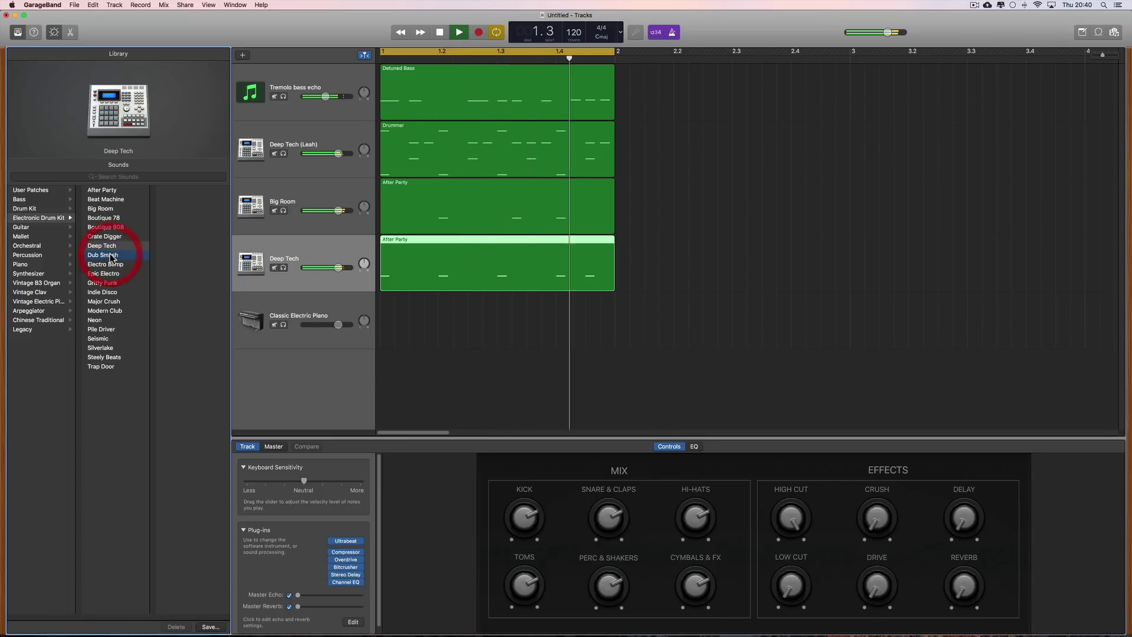
left_click(112, 265)
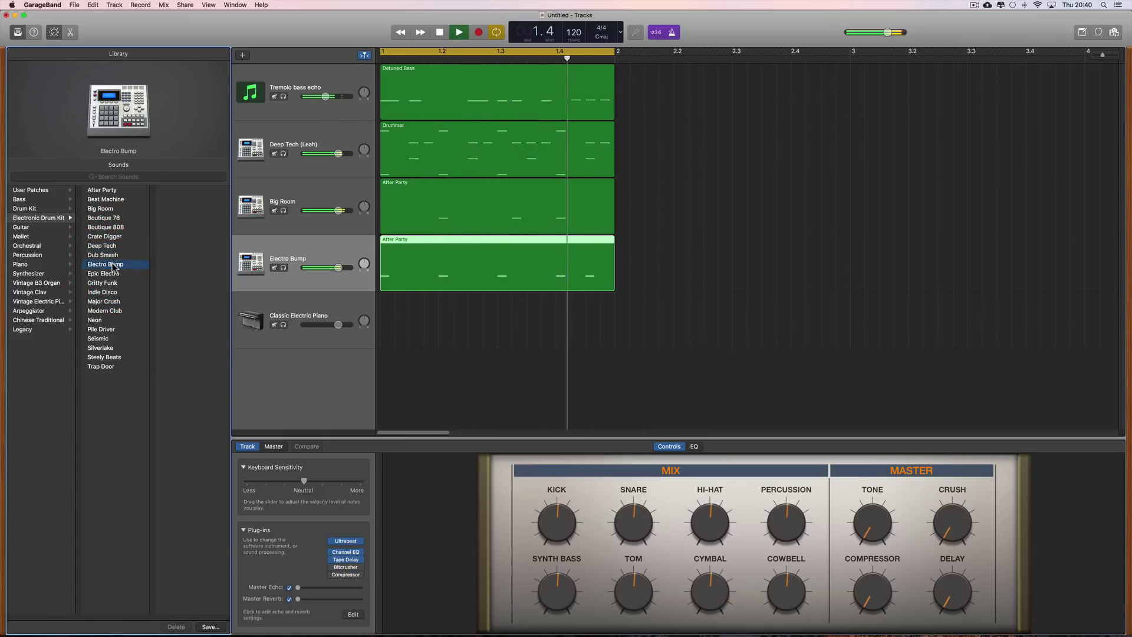
left_click(112, 275)
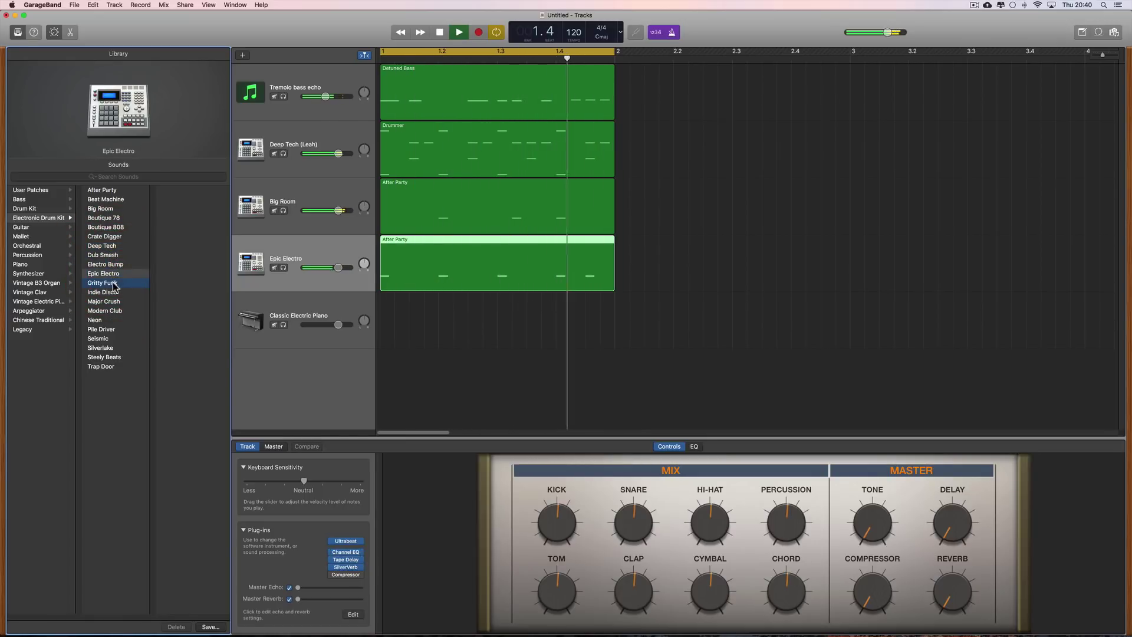
left_click(111, 283)
left_click(114, 293)
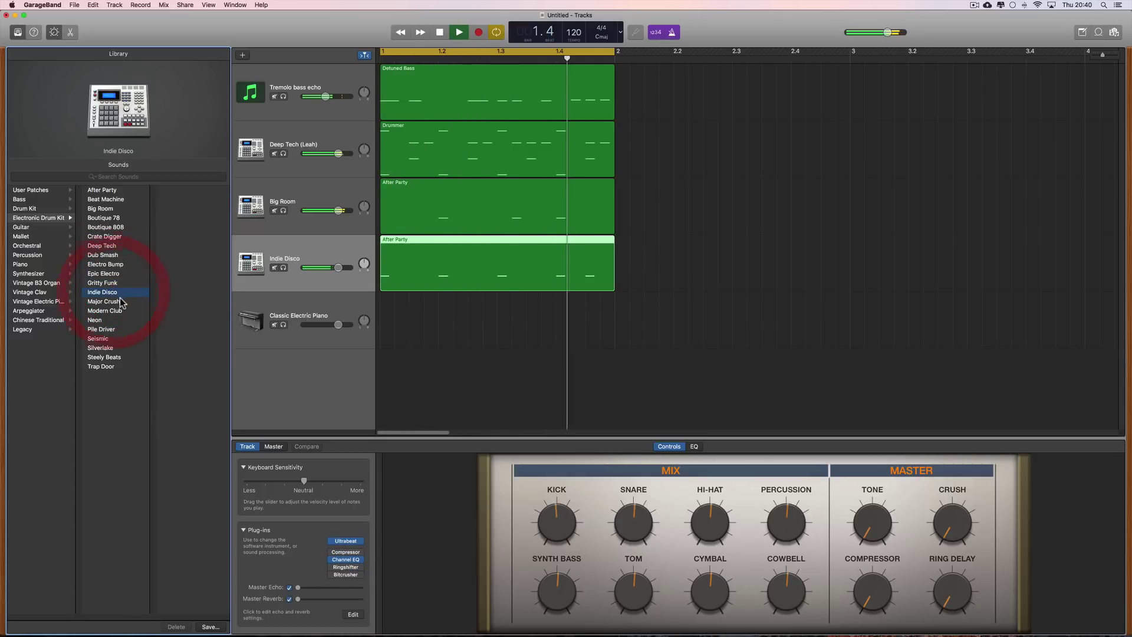
left_click(125, 302)
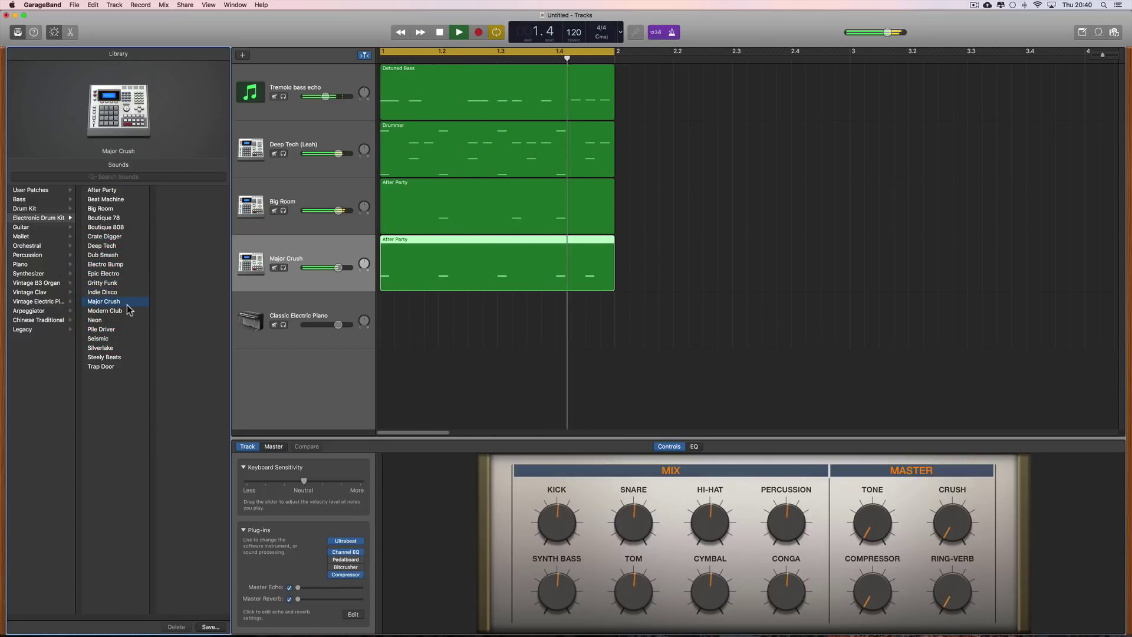
left_click(120, 312)
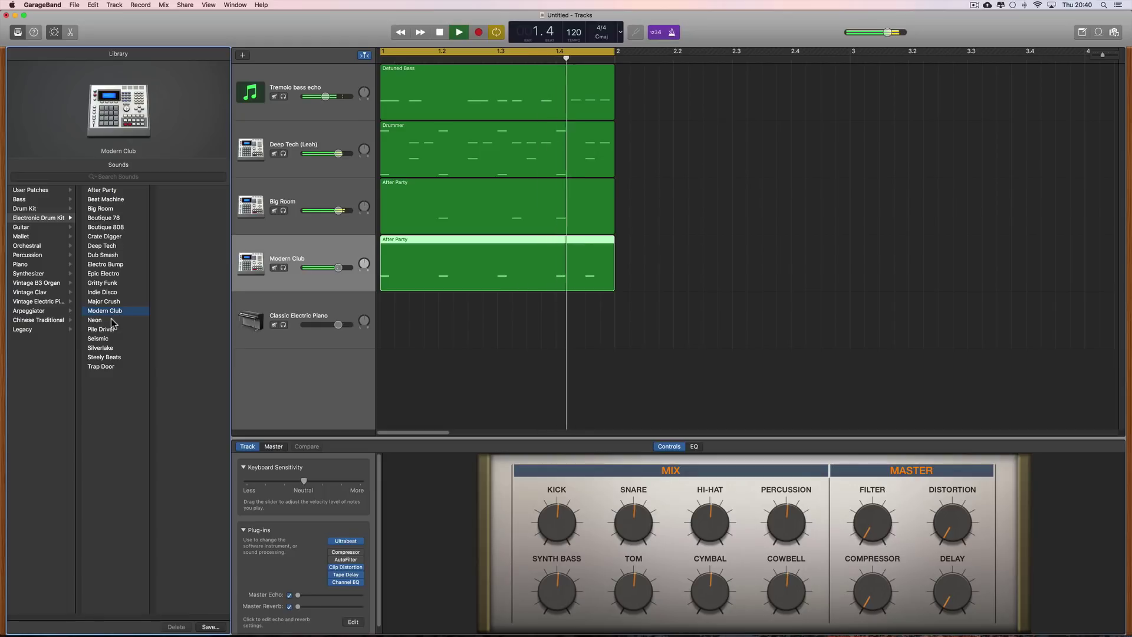
- Audition the Neon, Pile Driver, Seismic, Silverlake, Steely Beats and Trap Door kits on the kick track, stop playback, and return to Deep Tech
left_click(122, 320)
left_click(125, 329)
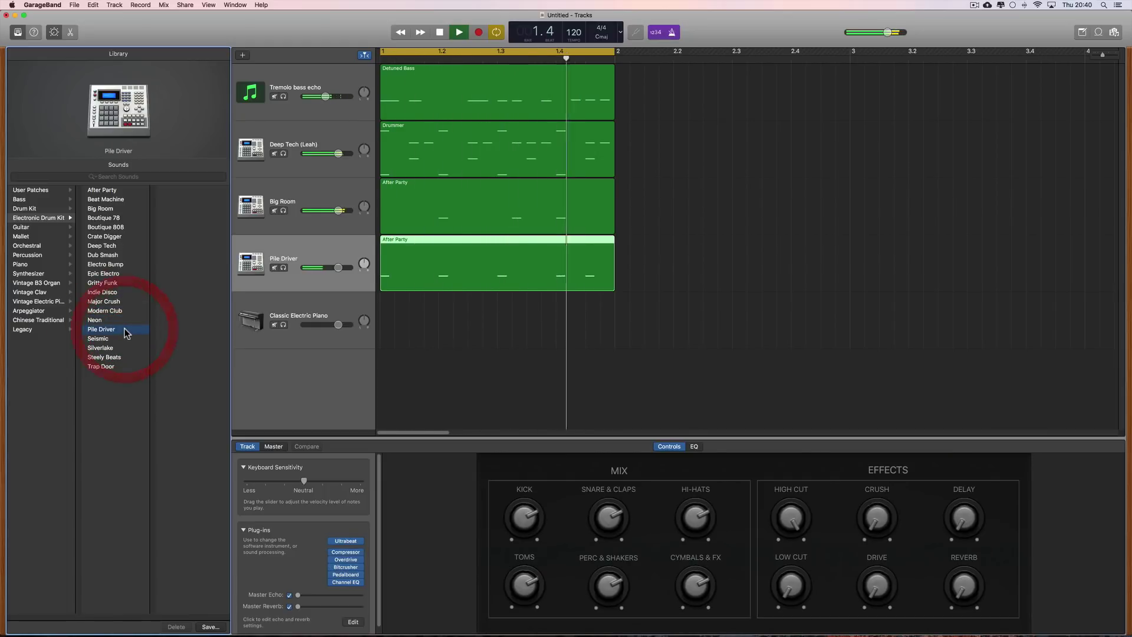
left_click(122, 340)
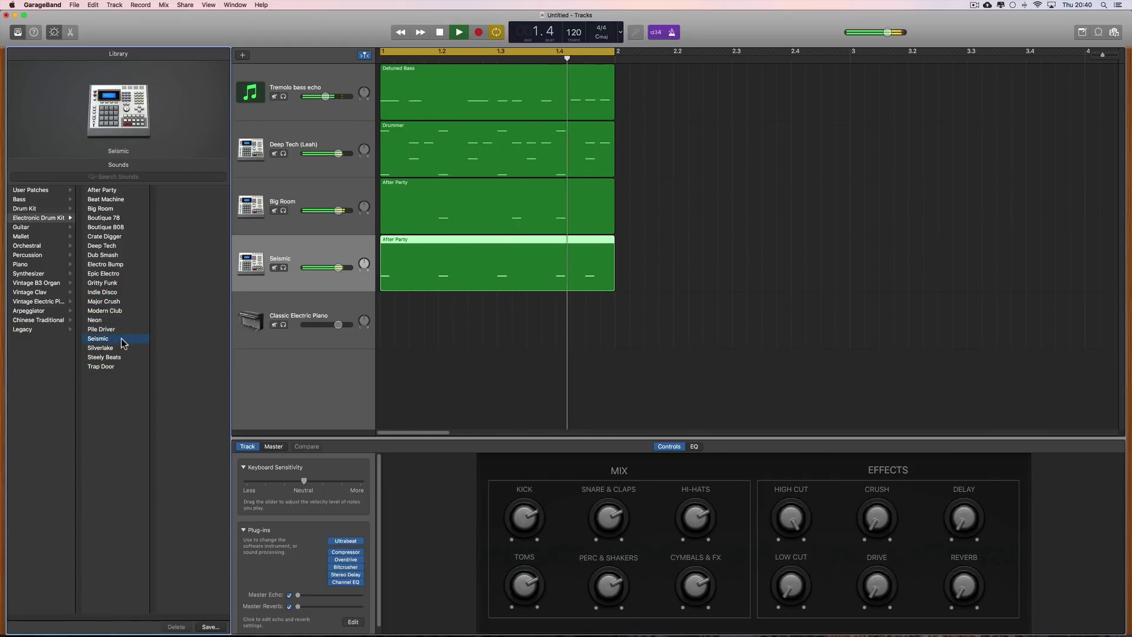
left_click(121, 348)
left_click(122, 357)
left_click(118, 366)
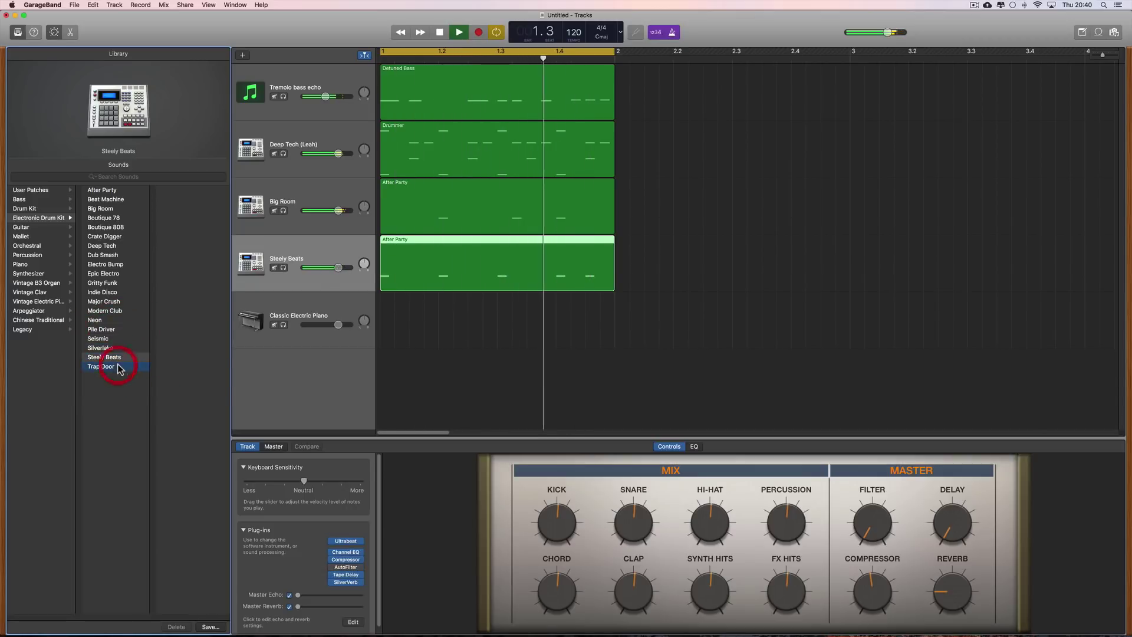
key("space")
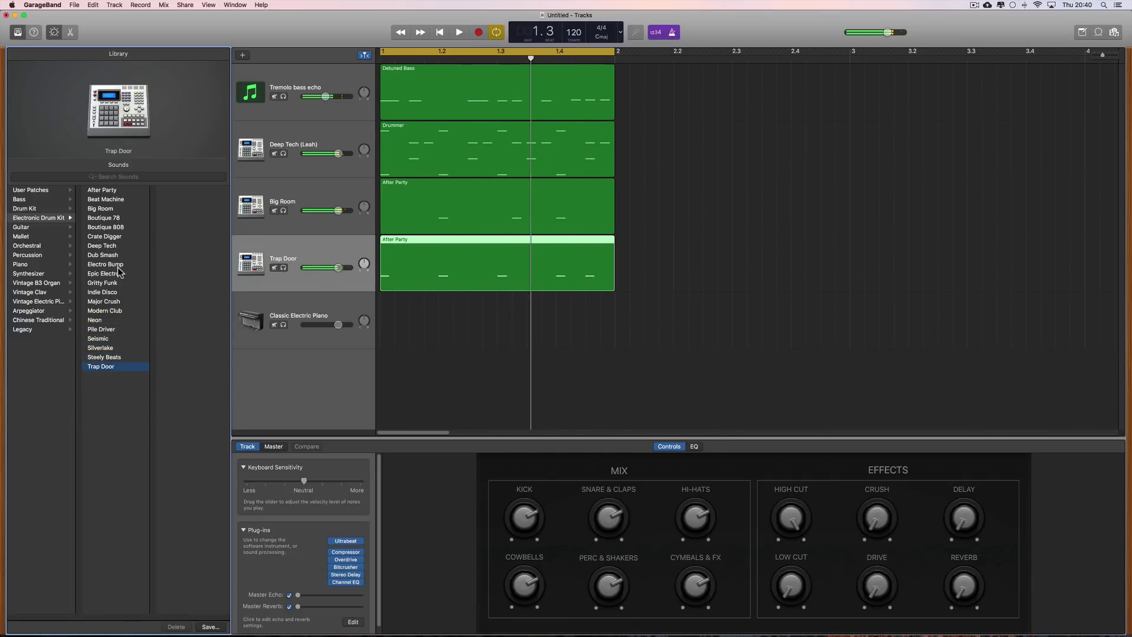
left_click(112, 246)
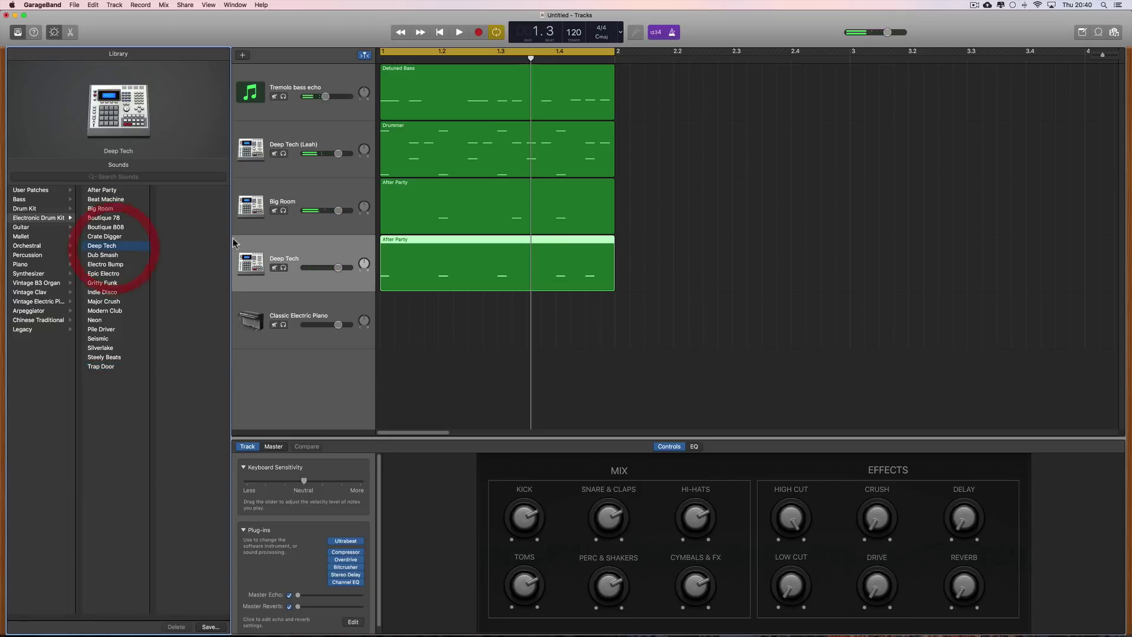
left_click(324, 145)
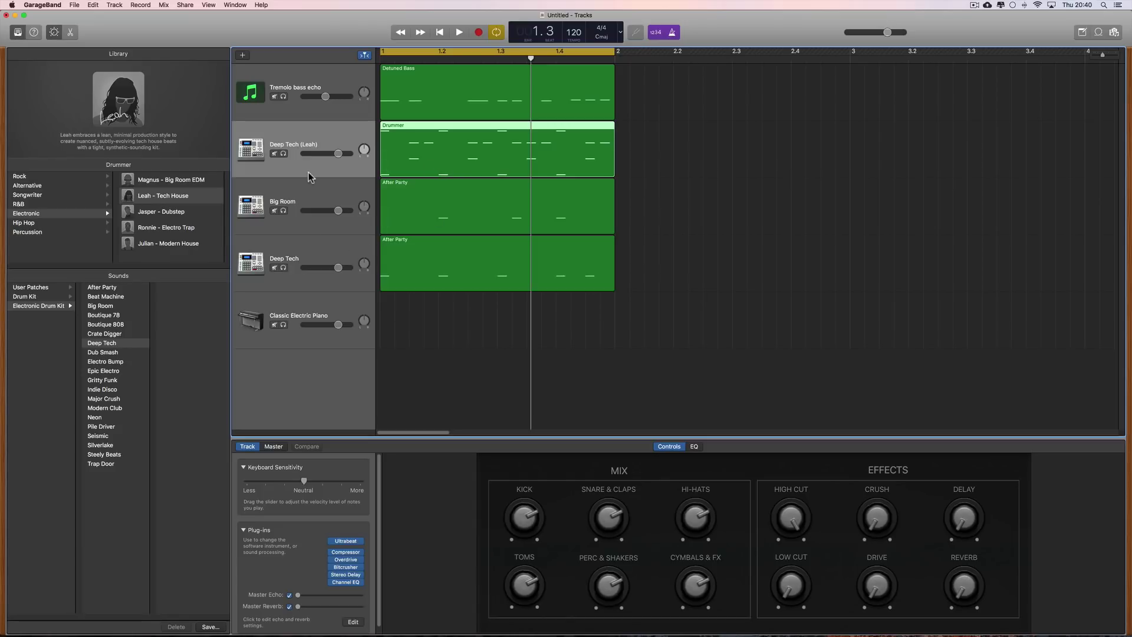
left_click(313, 255)
left_click(311, 171)
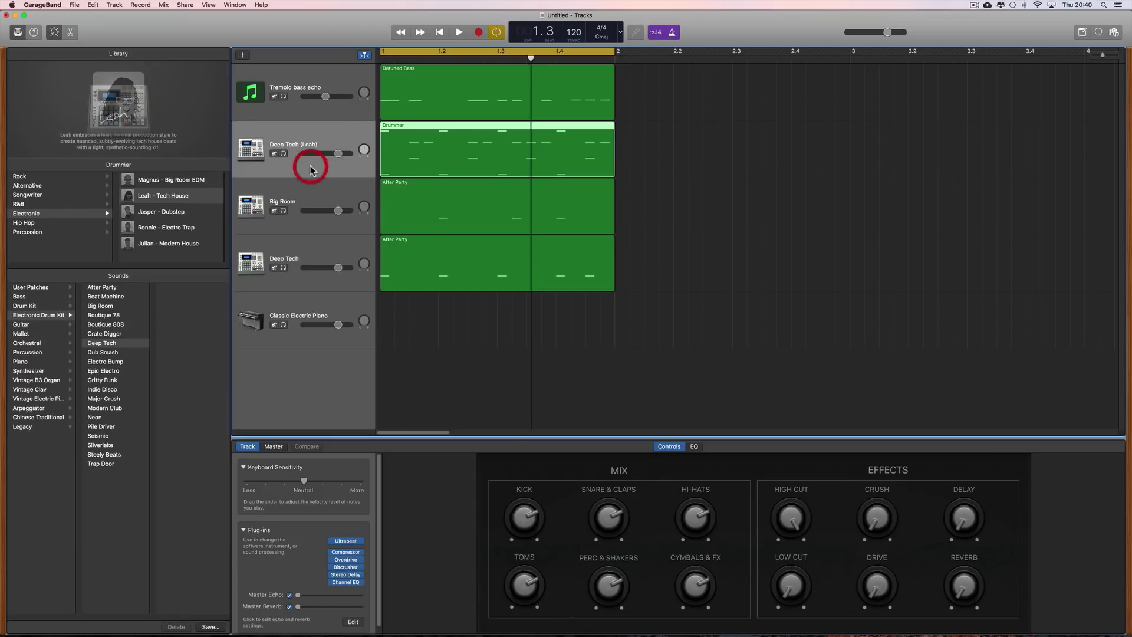
left_click(416, 254)
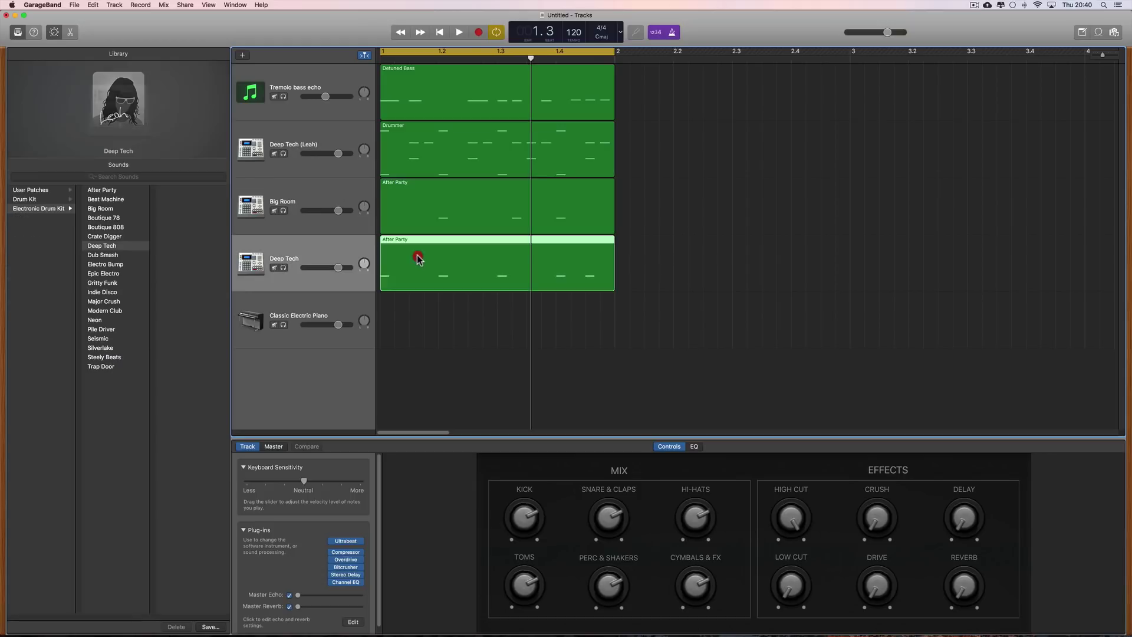
- Mute the two added After Party region tracks, play the loop, and open the Drummer region in the Piano Roll
left_click(439, 160)
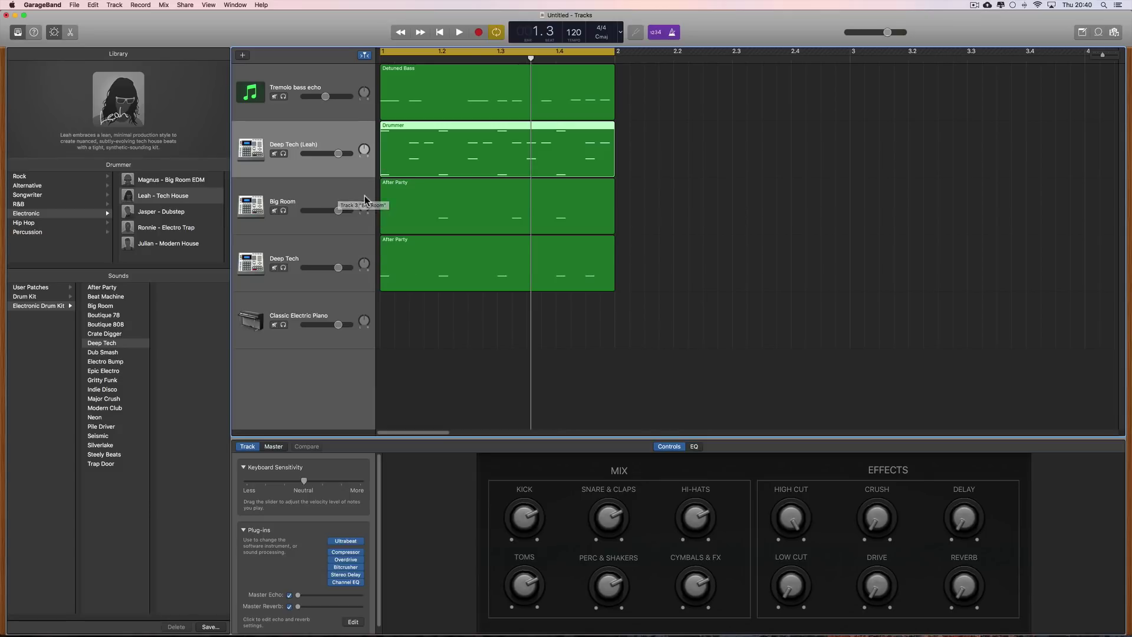
left_click(422, 147)
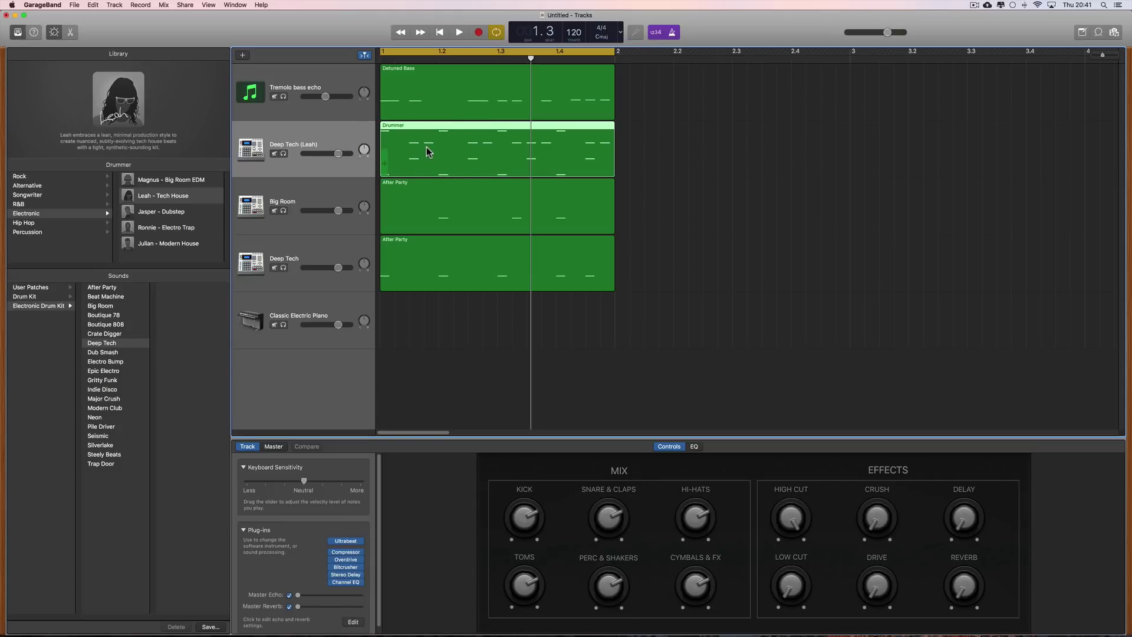
left_click(275, 211)
left_click(274, 267)
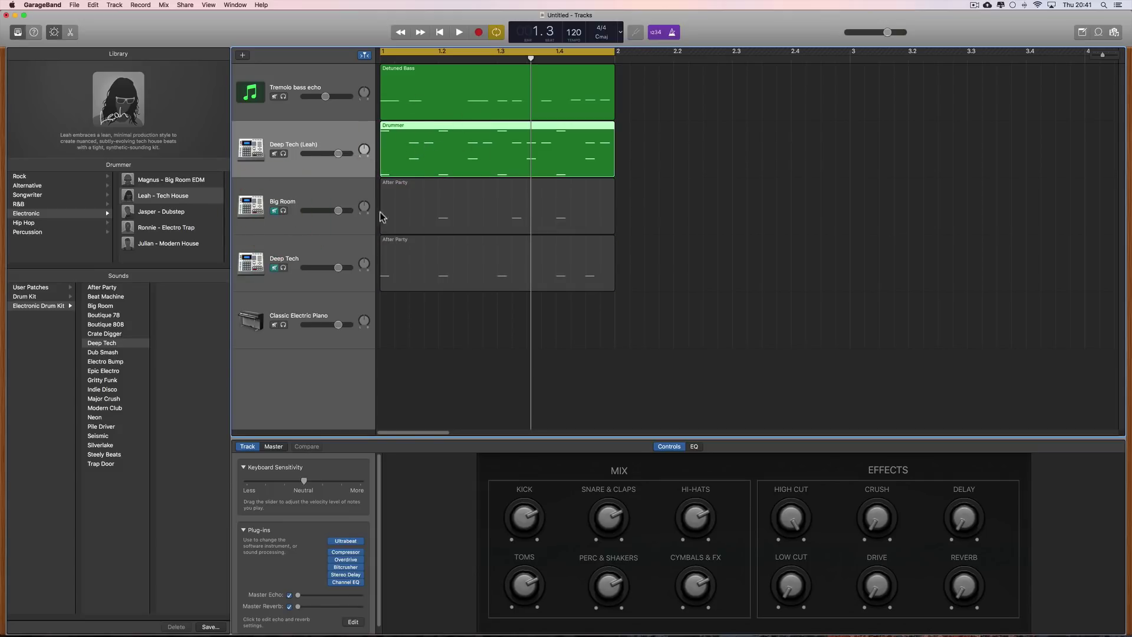
key("space")
double_click(460, 164)
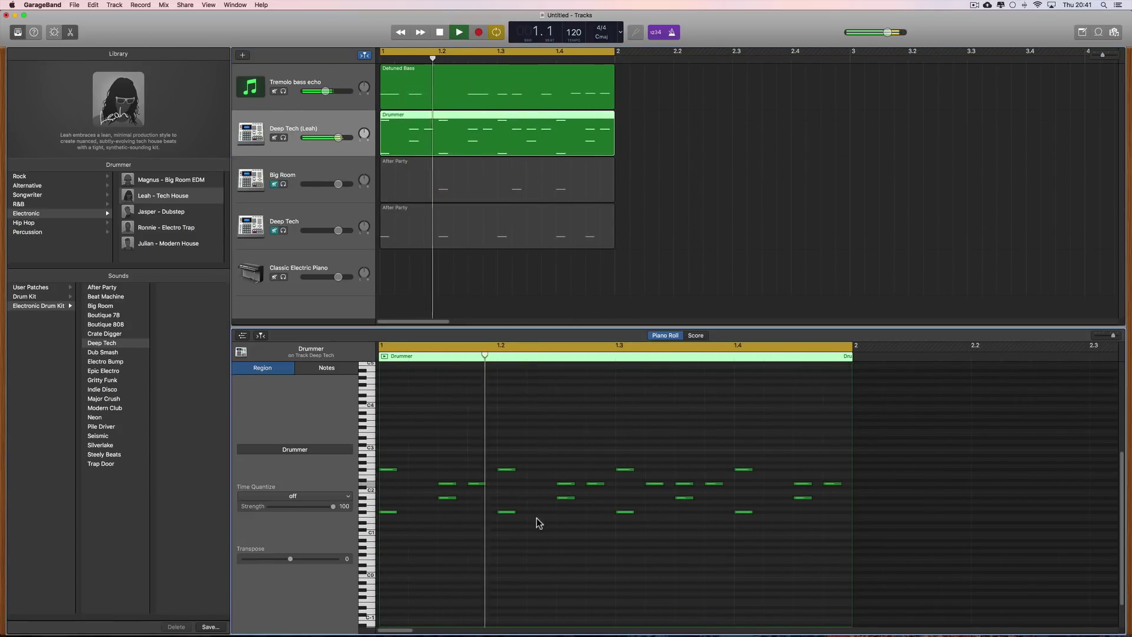
- Delete the four lowest-row notes on F#1 from the Drummer region and check the remaining pattern in playback
left_click(367, 471)
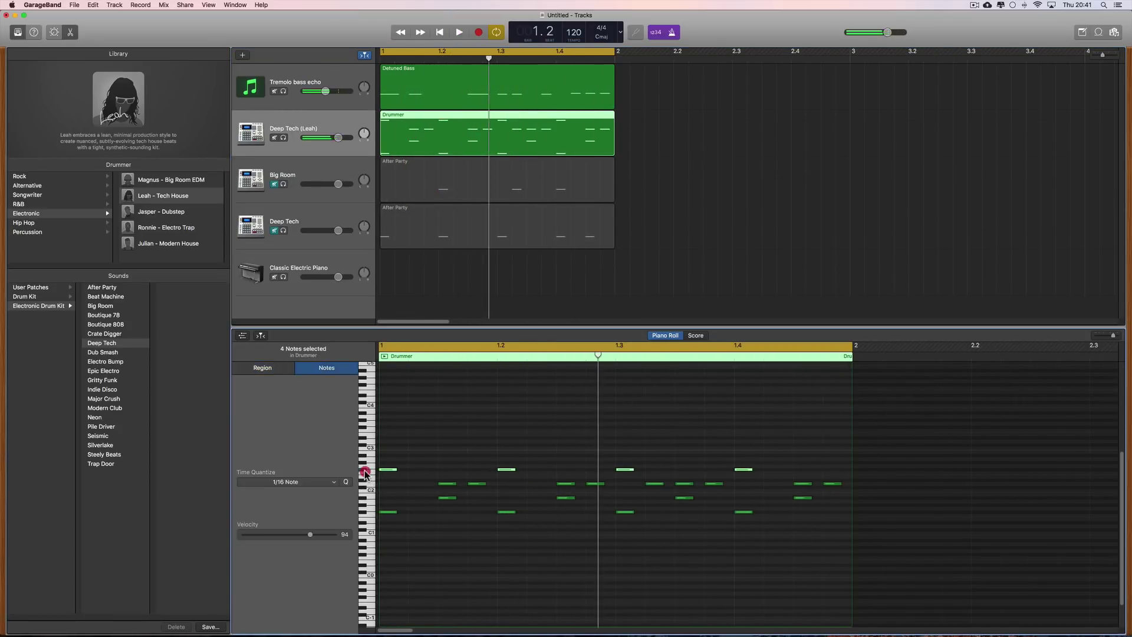
left_click(363, 510)
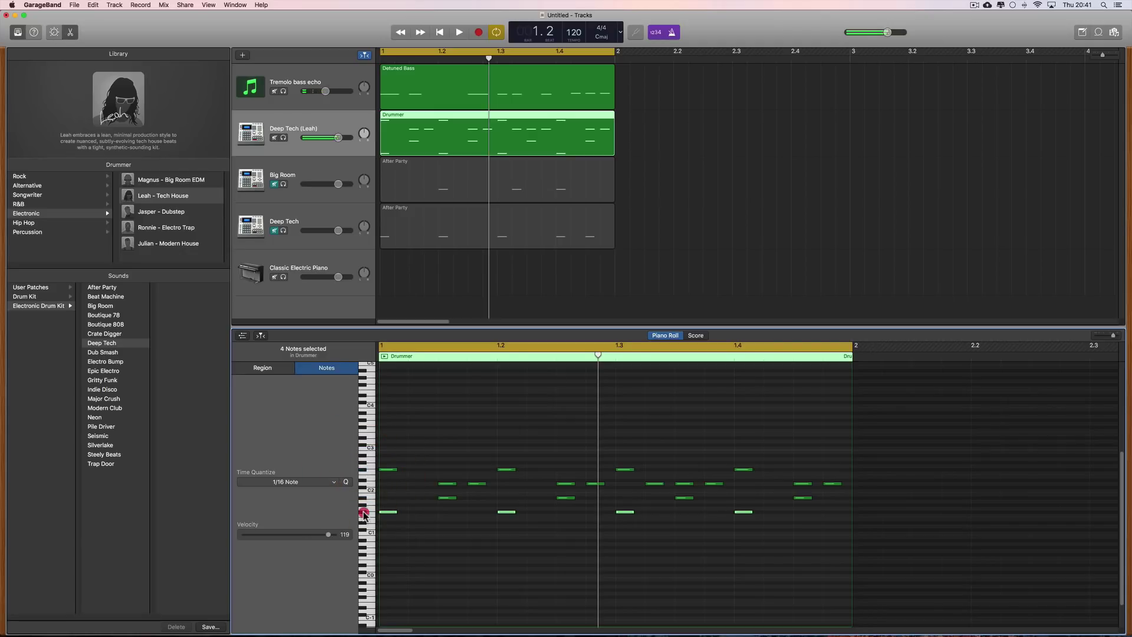
left_click(388, 470)
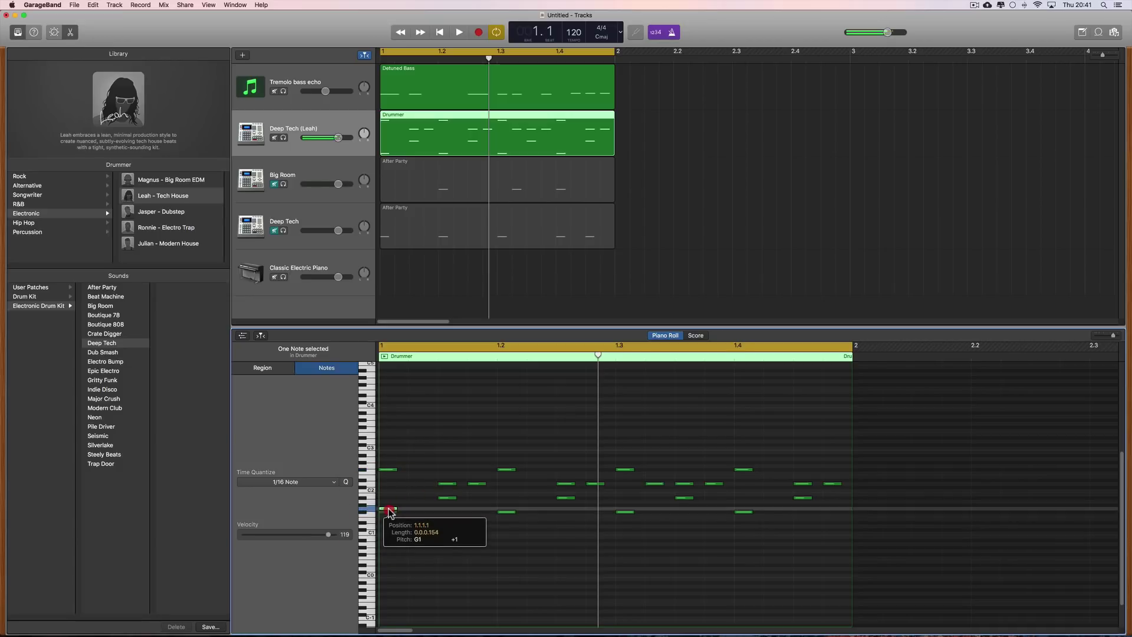
left_click(385, 513)
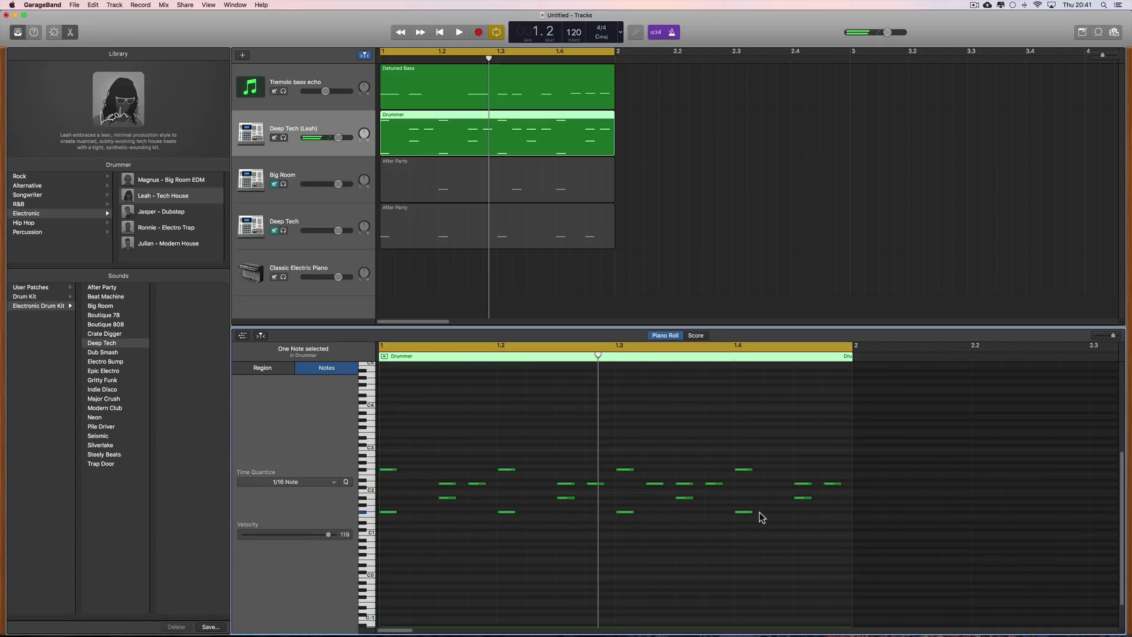
left_click_drag(761, 517, 395, 517)
key("Delete")
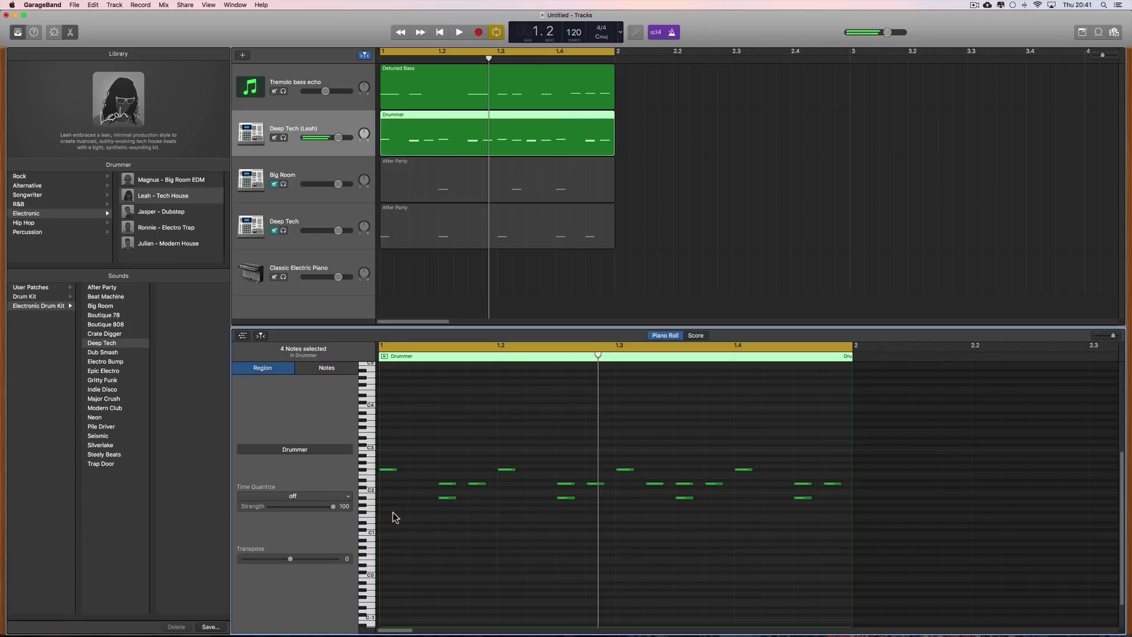
key("space")
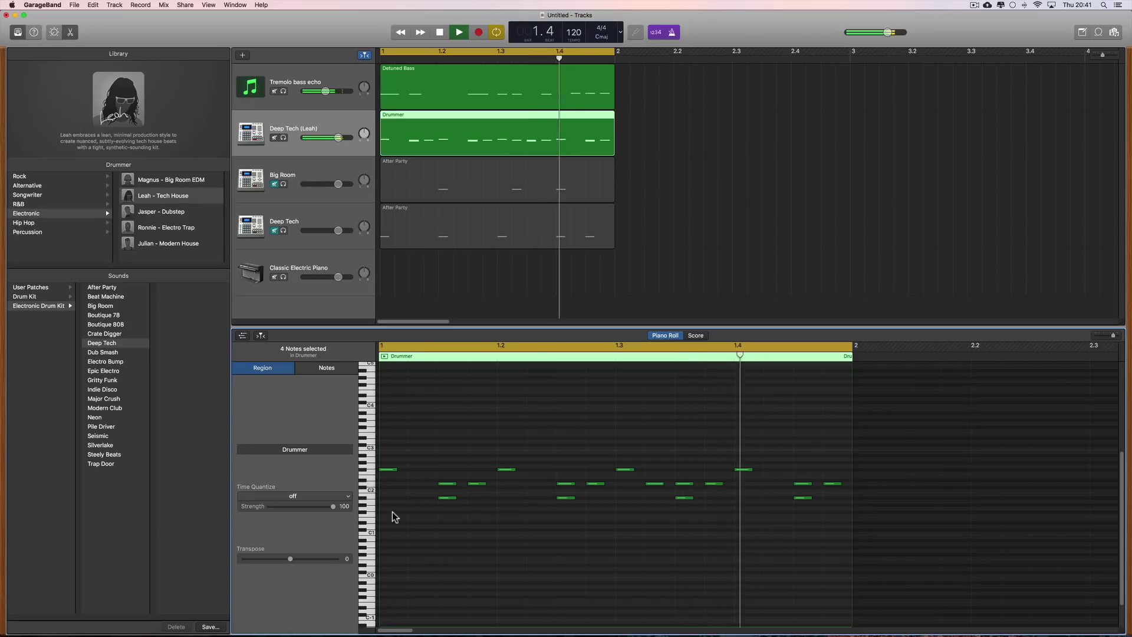
key("space")
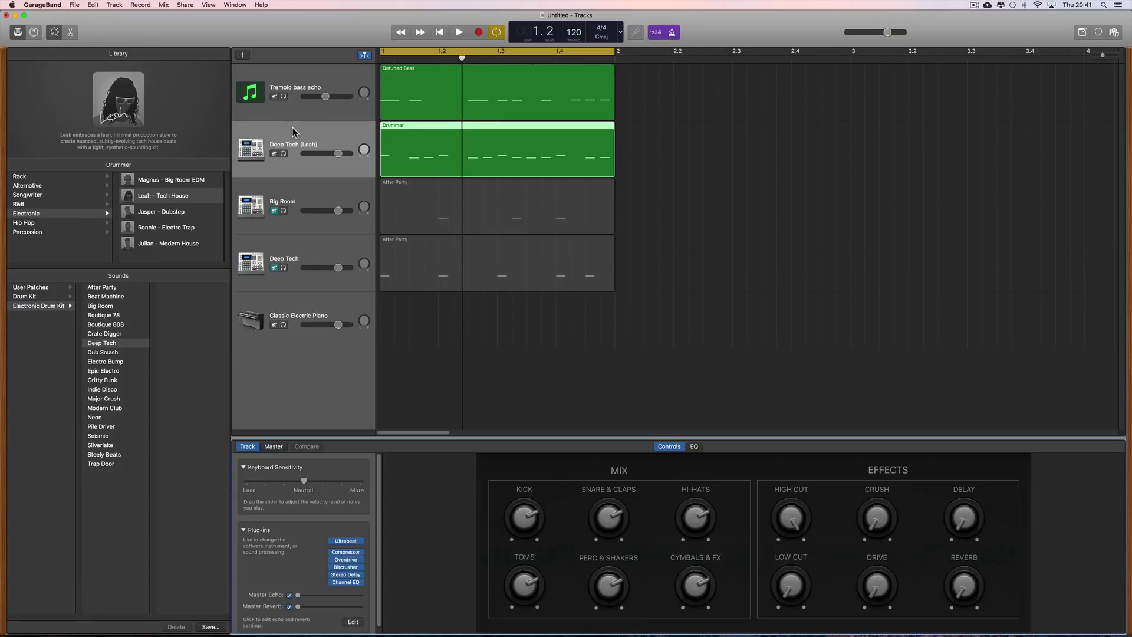
- Try some reverb on the Deep Tech (Leah) track, return it to minimum, and raise the delay to a 28% mix during playback
left_click(296, 128)
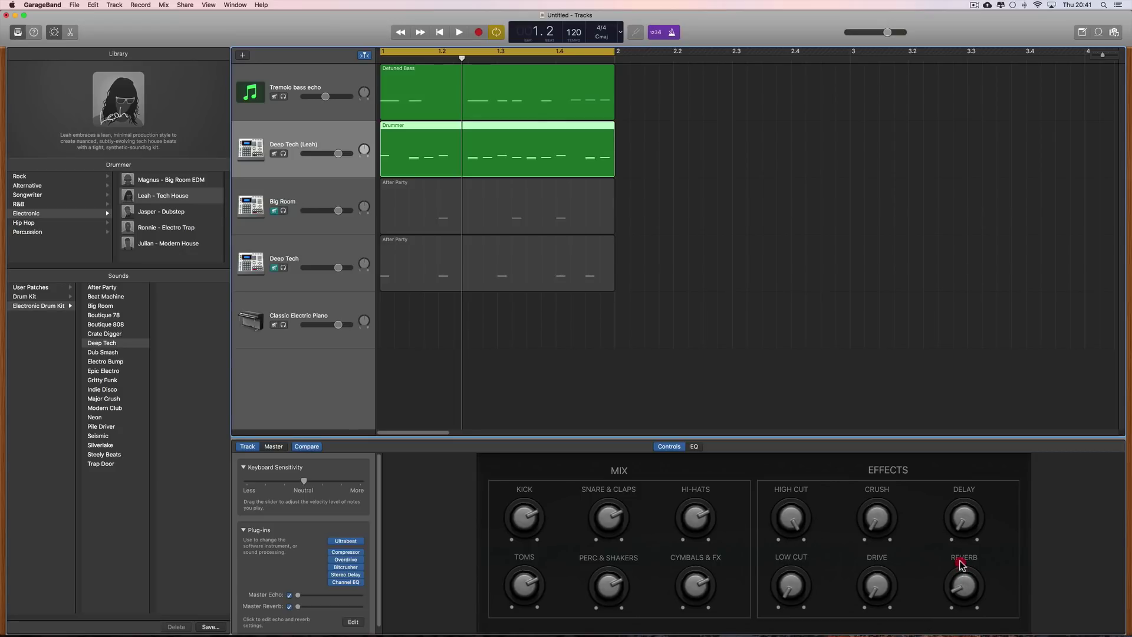
key("space")
left_click_drag(961, 566, 970, 607)
left_click_drag(965, 530, 964, 482)
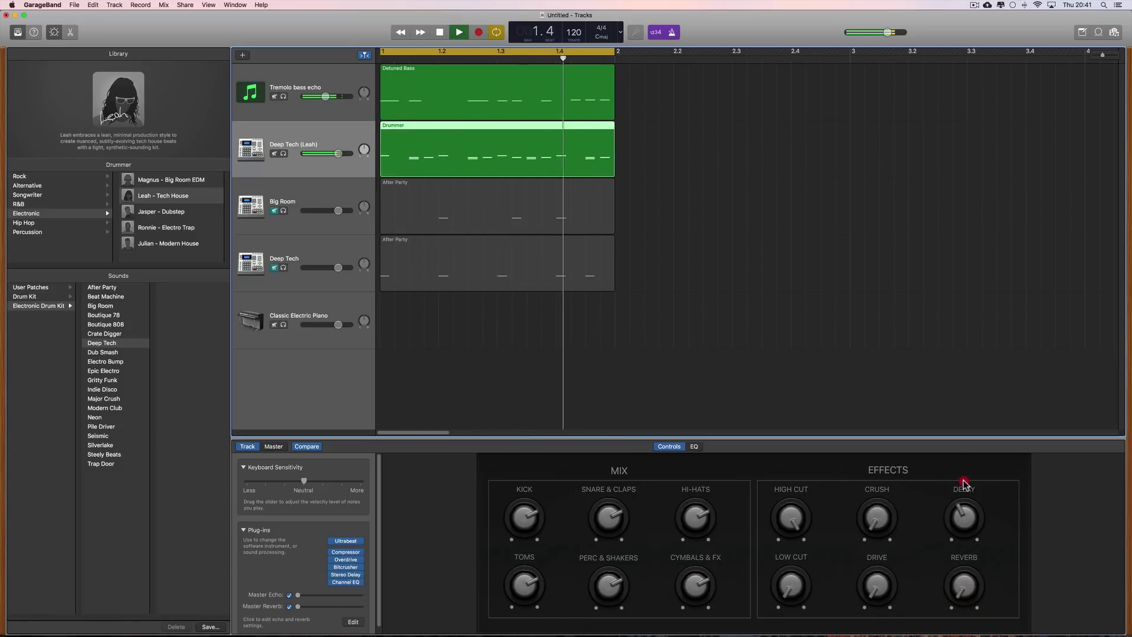
key("space")
- Open the Deep Tech (Leah) track's Stereo Delay plug-in, move its window clear of the tracks, and set Left Note to 1/8 dotted
mouse_move(354, 578)
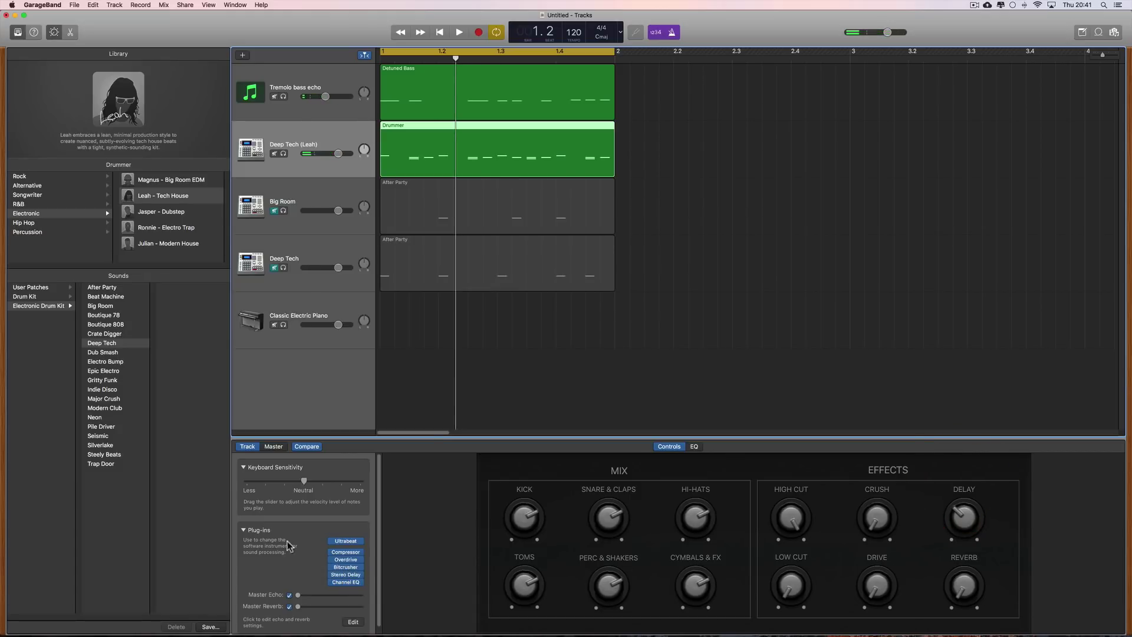
left_click(241, 530)
left_click(242, 528)
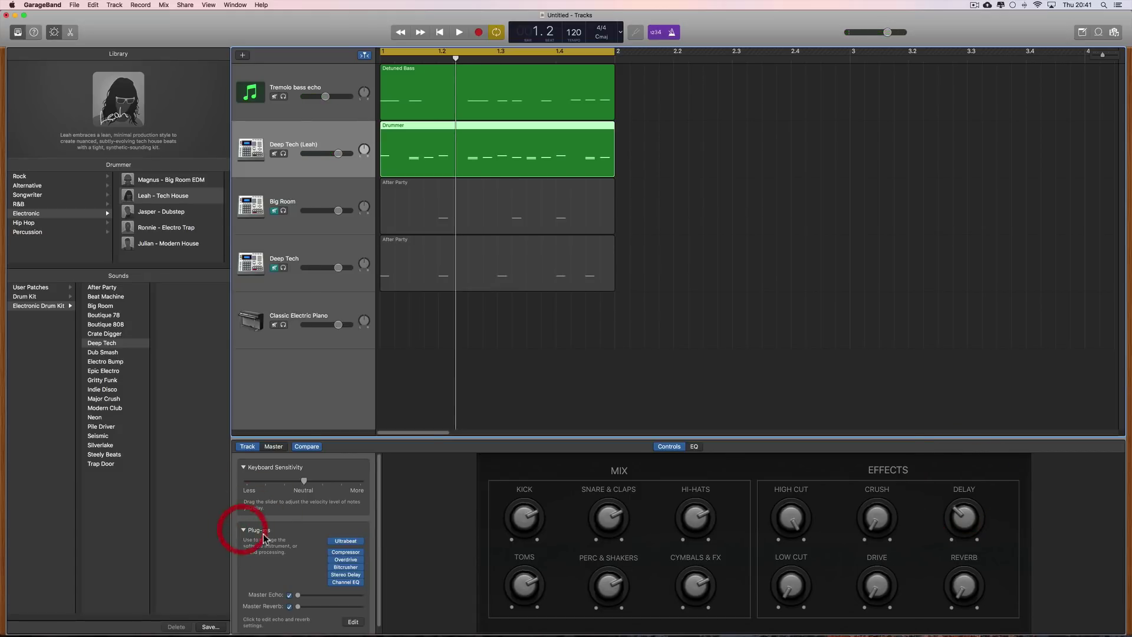
mouse_move(349, 565)
left_click(345, 575)
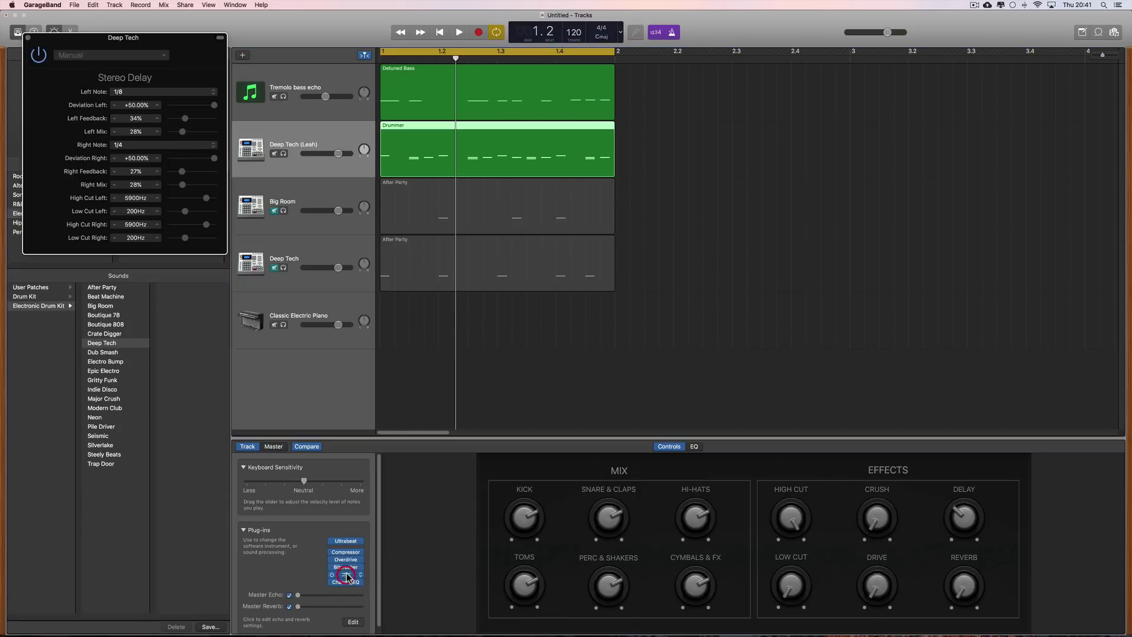
left_click_drag(158, 47, 765, 192)
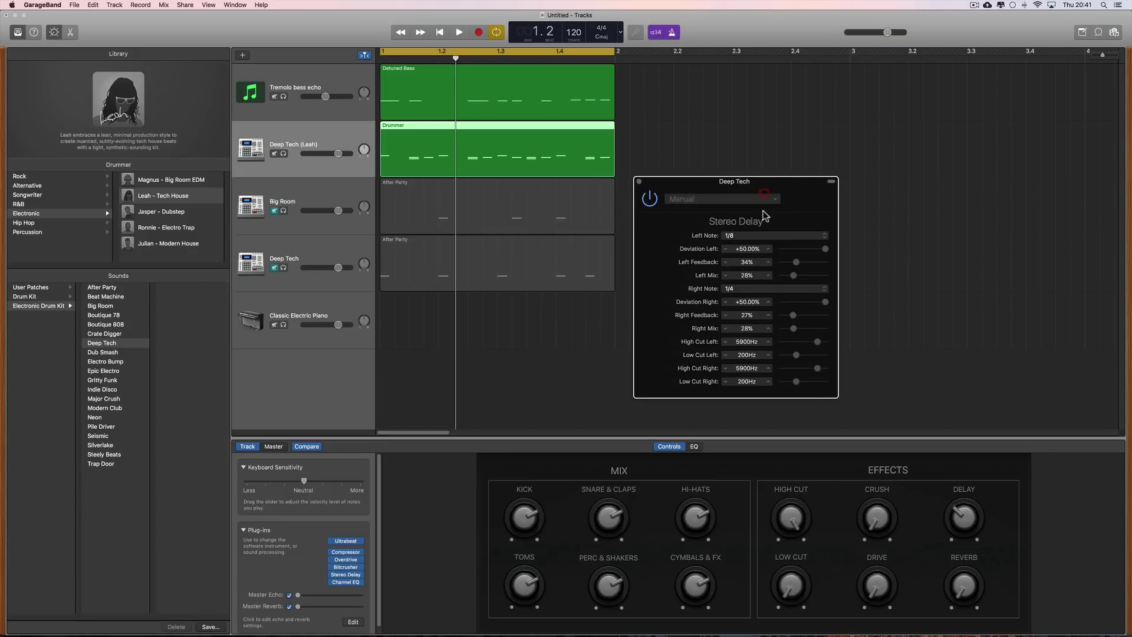
left_click(741, 238)
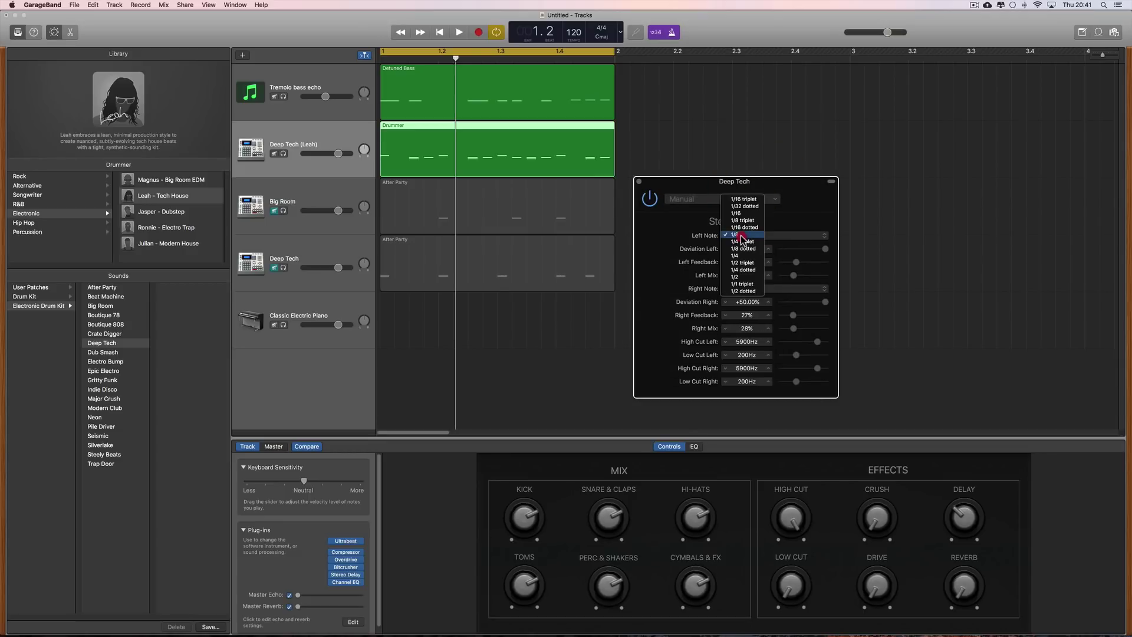
left_click(748, 249)
- Raise the Deep Tech (Leah) track's delay to a 42% mix while listening to the loop
key("space")
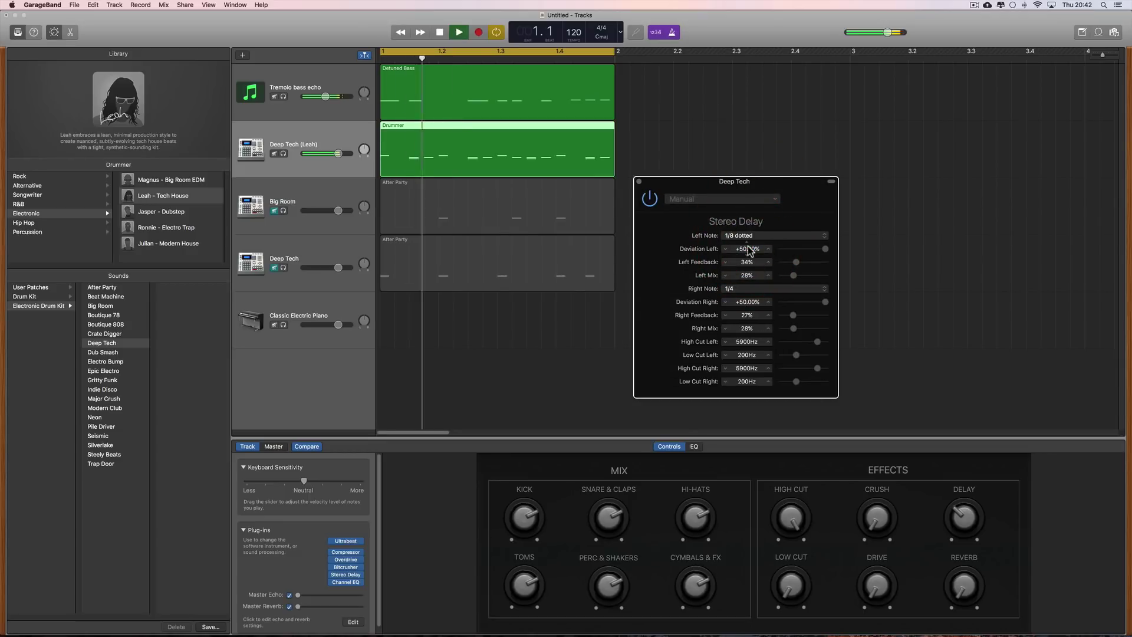
left_click_drag(974, 516, 971, 495)
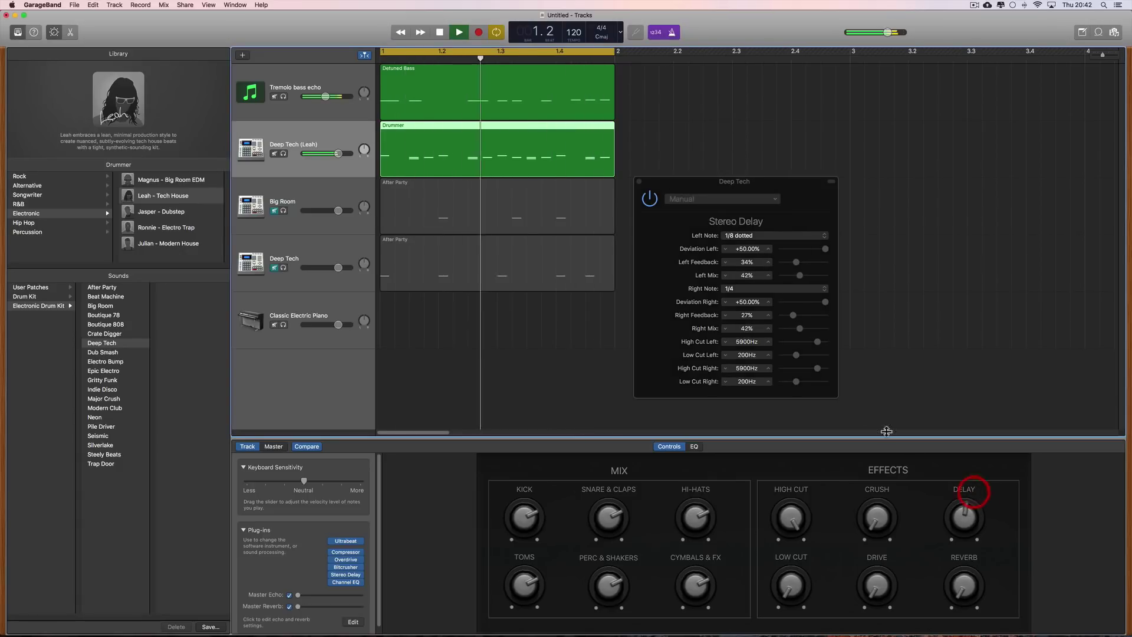
key("space")
- Try the Stereo Delay's Right Note at 1/8 dotted and listen to the loop
left_click(752, 288)
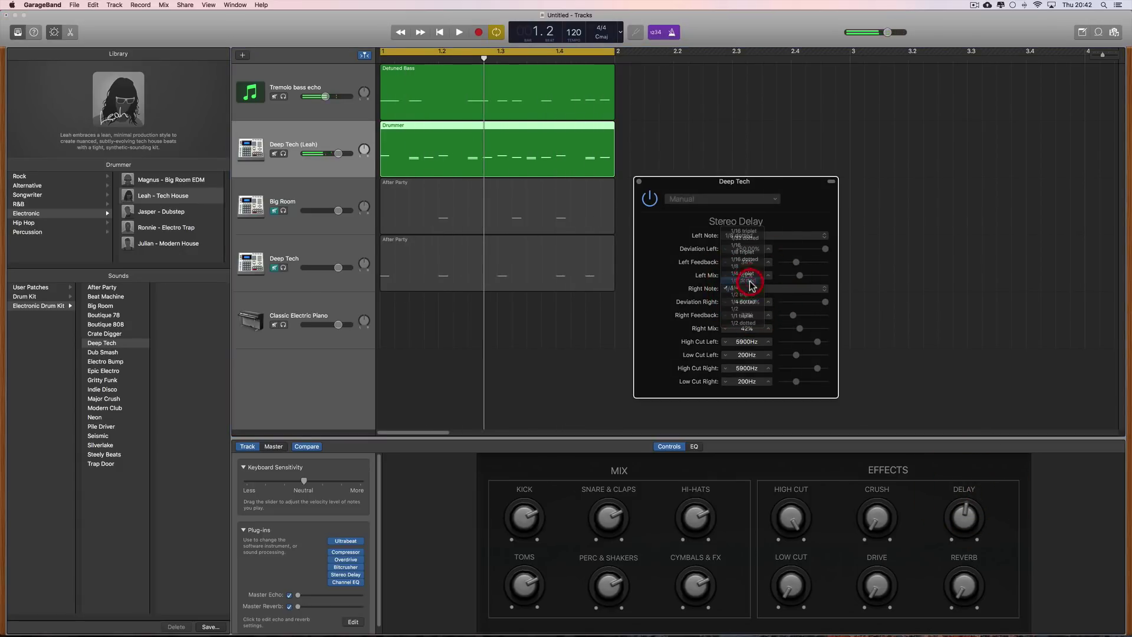
left_click(748, 281)
key("space")
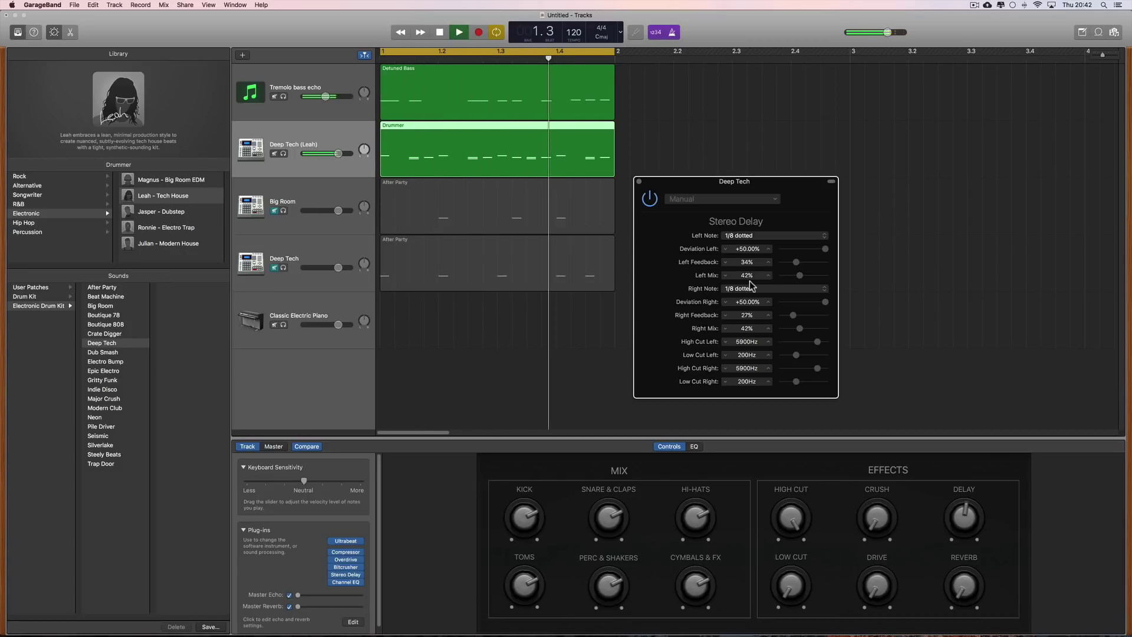
key("space")
- Set both the Right Note and Left Note of the Stereo Delay to 1/8, and lower the delay to a 15% mix during playback
left_click(749, 289)
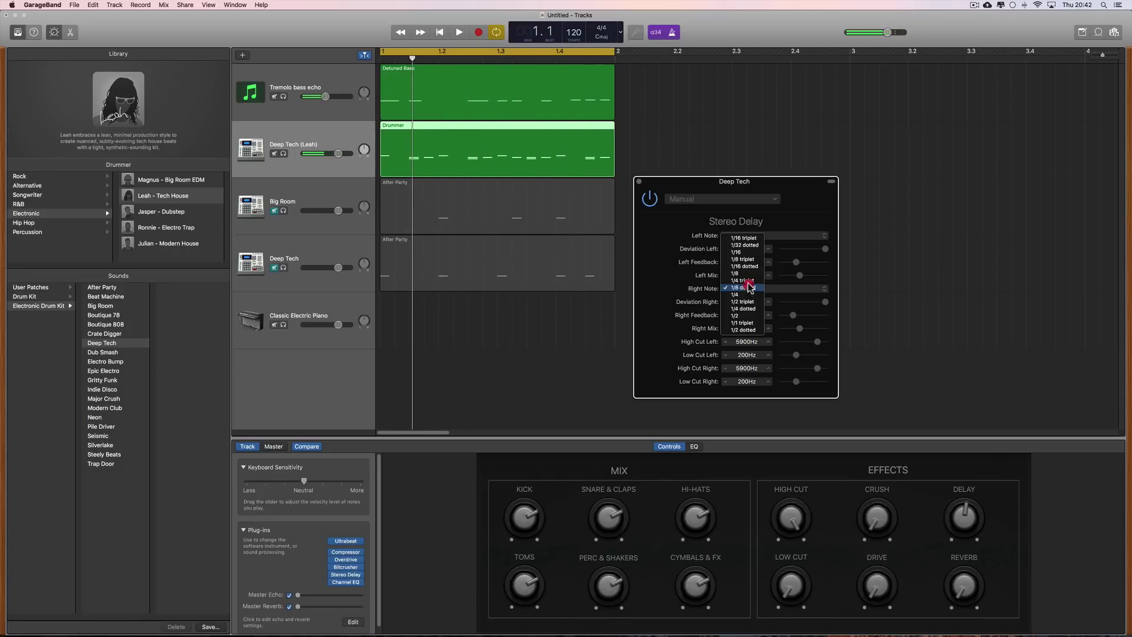
left_click(748, 273)
left_click(755, 235)
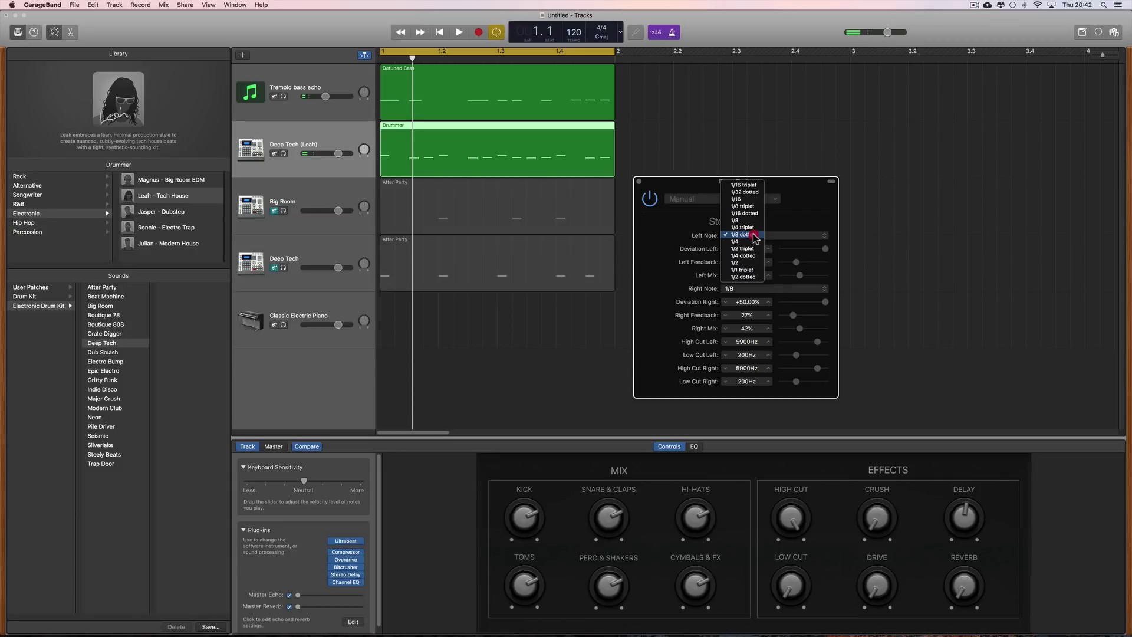
left_click(748, 222)
key("space")
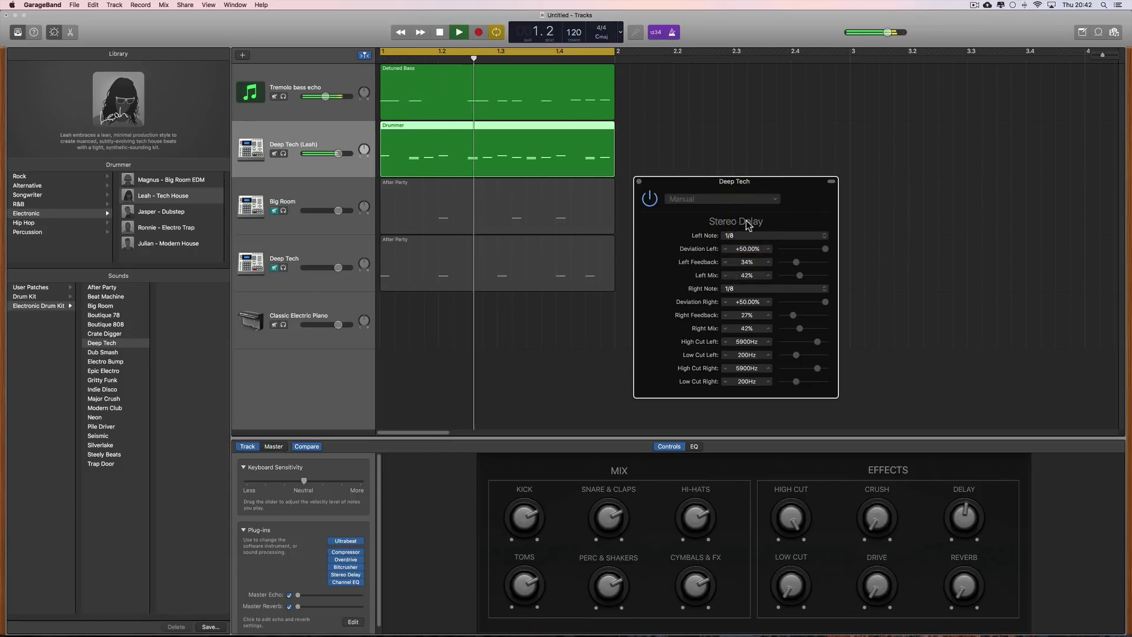
left_click_drag(962, 515, 964, 560)
key("space")
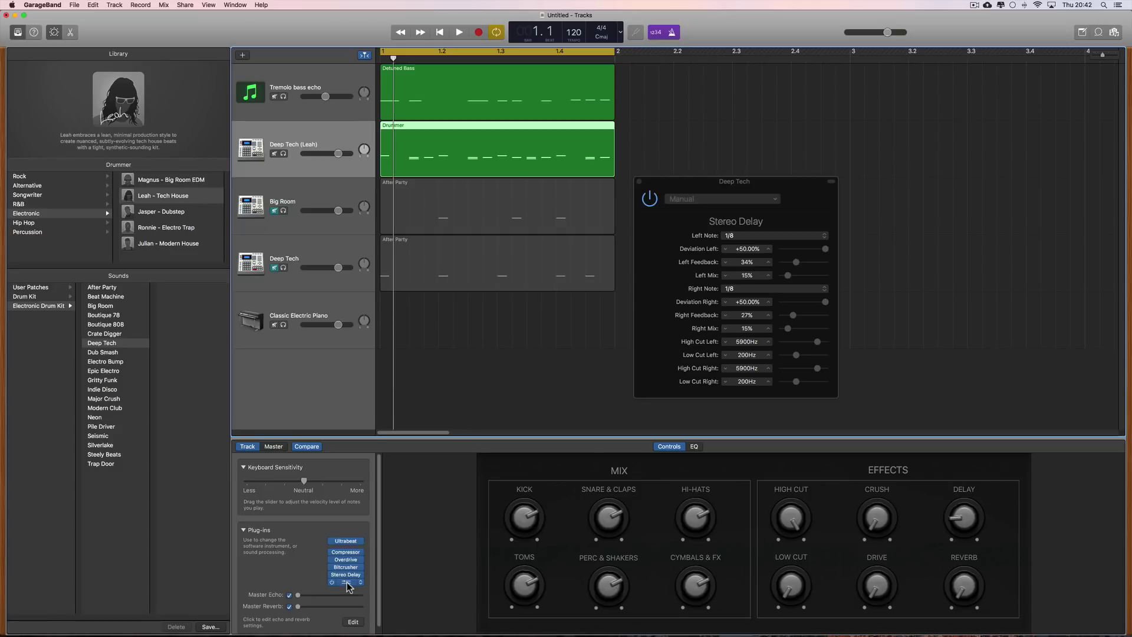
- Cut the lows in the Deep Tech (Leah) track's EQ with the low shelf at about 660 Hz and −24 dB, and play the loop
left_click(695, 448)
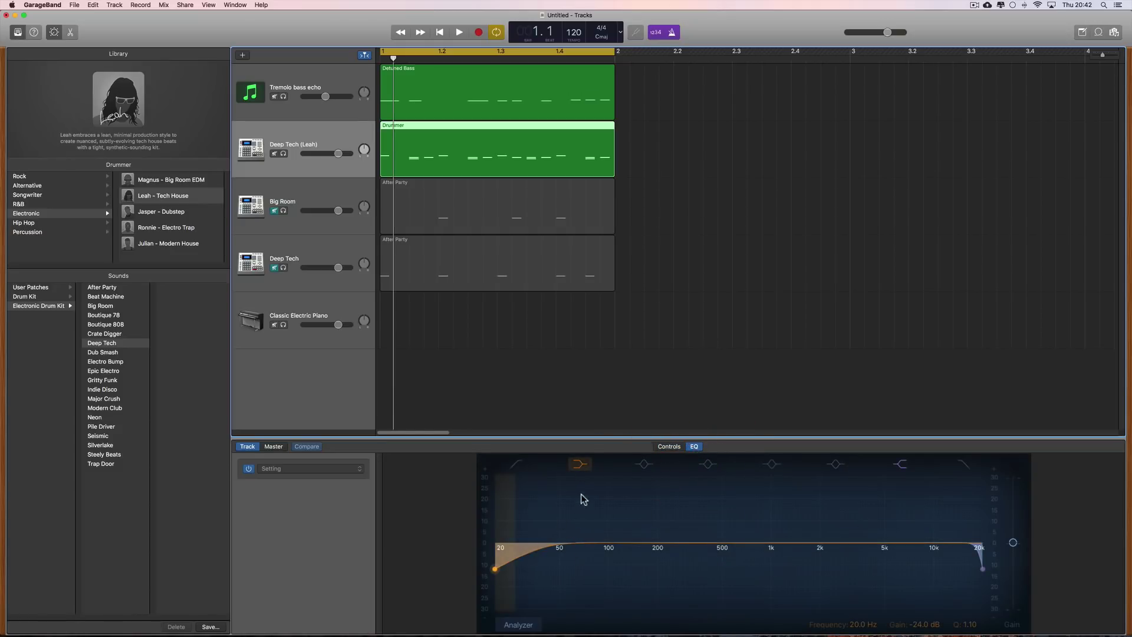
left_click(581, 470)
left_click_drag(497, 571, 761, 590)
key("space")
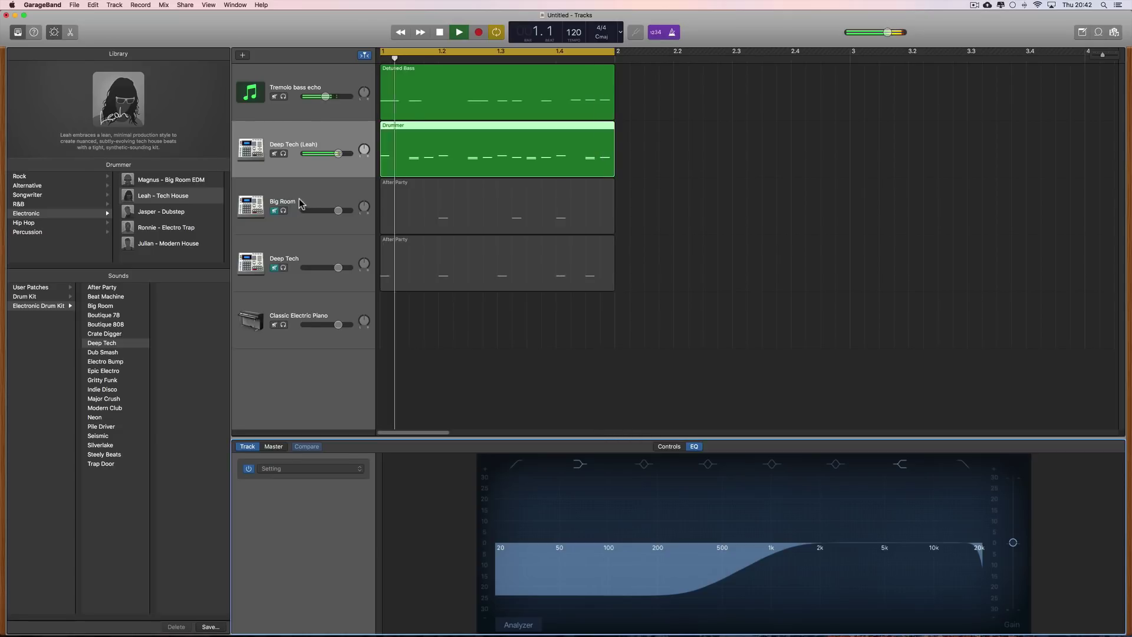
- Mute the Tremolo bass echo track and raise the Deep Tech (Leah) low shelf cut to 940 Hz during playback
left_click(275, 96)
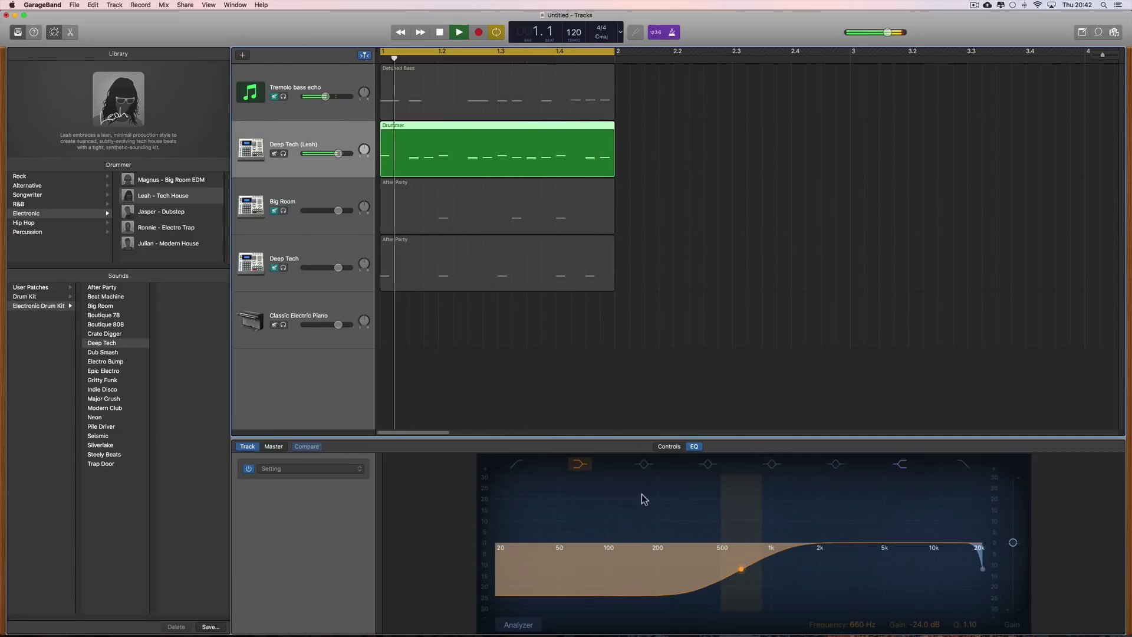
left_click(587, 466)
left_click(587, 467)
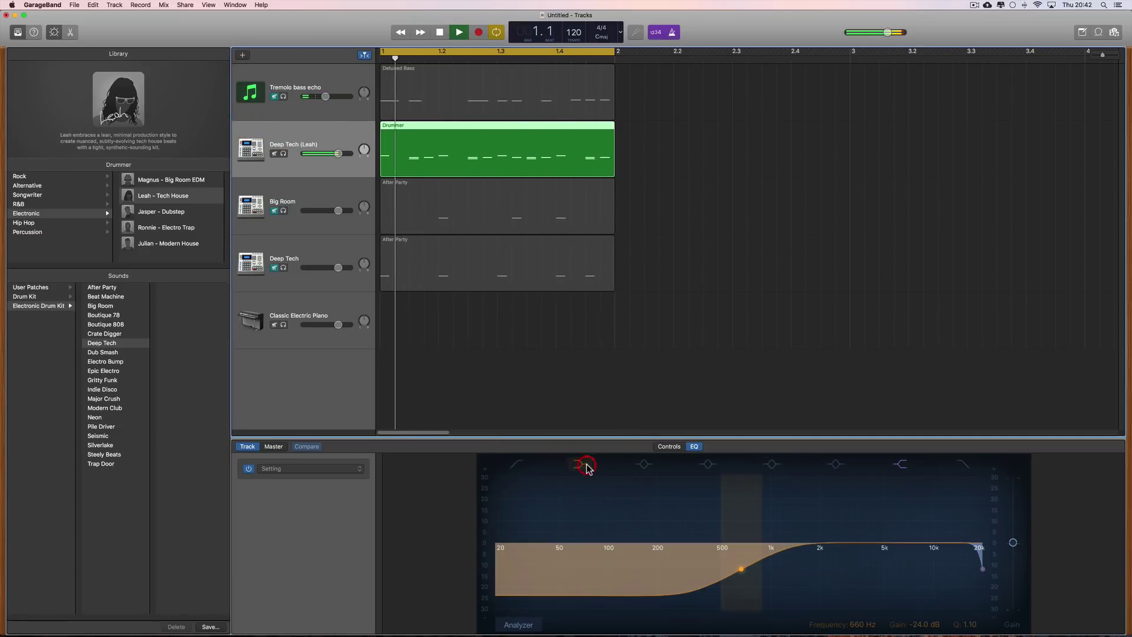
left_click_drag(745, 591, 768, 591)
- Boost the Deep Tech (Leah) track's EQ by about 5 dB near 5 kHz and lower the track's volume slightly
mouse_move(854, 478)
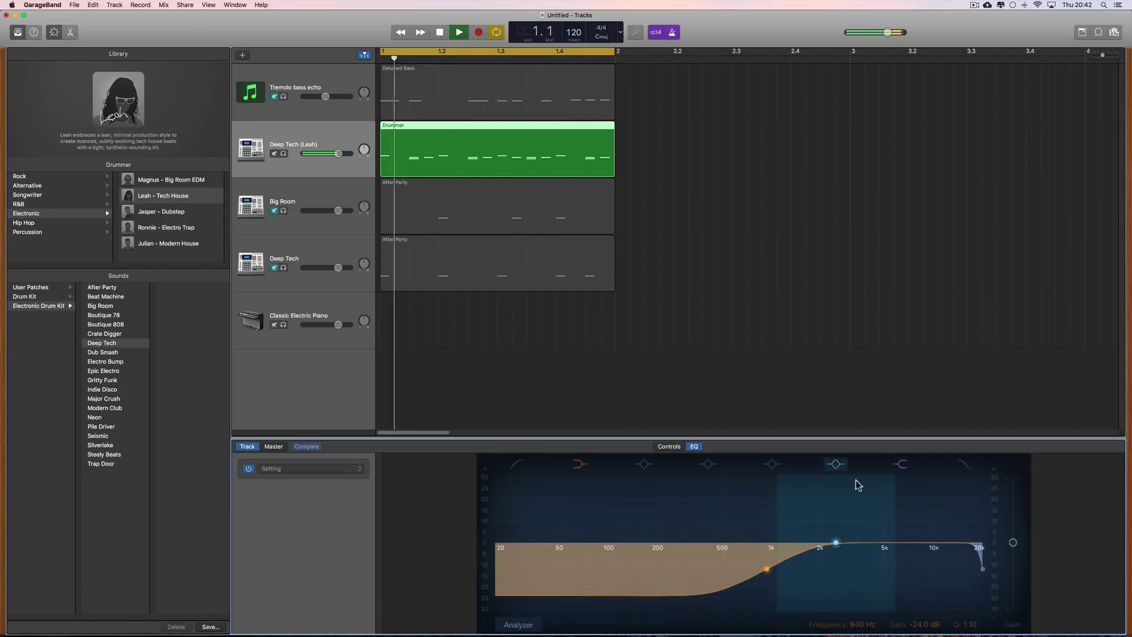
left_click_drag(837, 543, 883, 530)
left_click(298, 193)
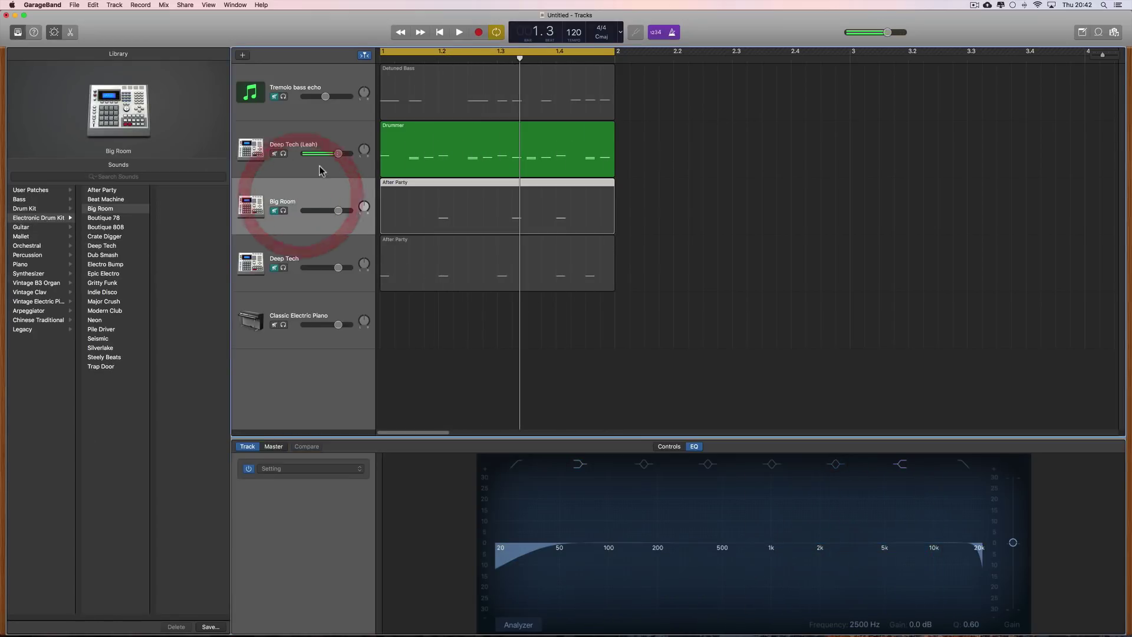
left_click_drag(338, 153, 335, 154)
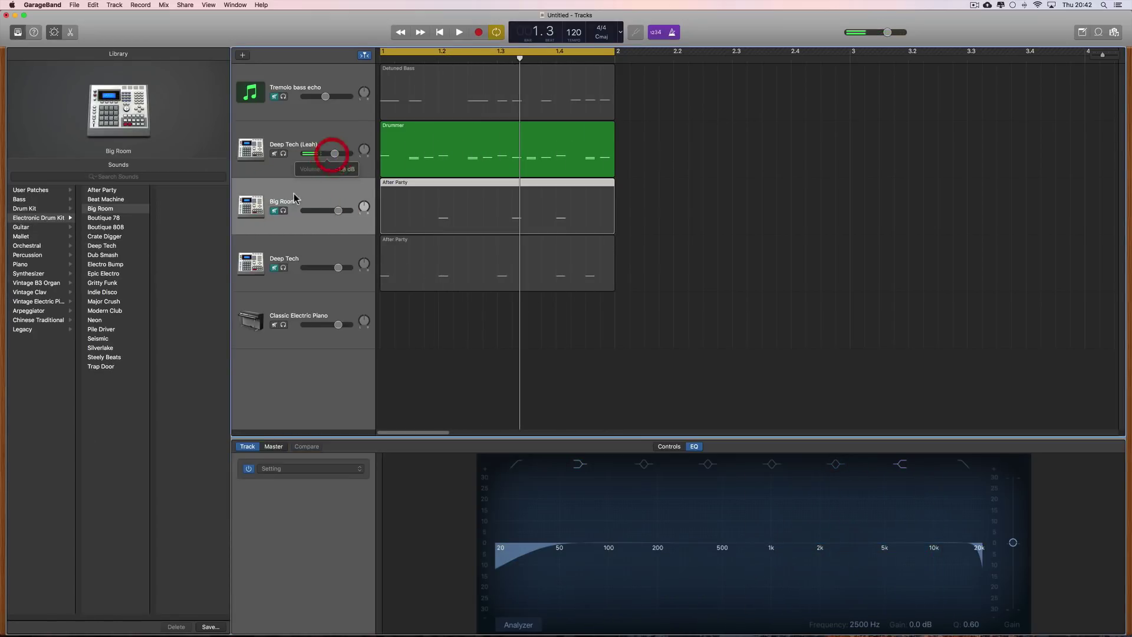
- Unmute the lower Deep Tech track and open its Compressor plug-in, placing the window below the tracks
left_click(279, 264)
left_click(430, 269)
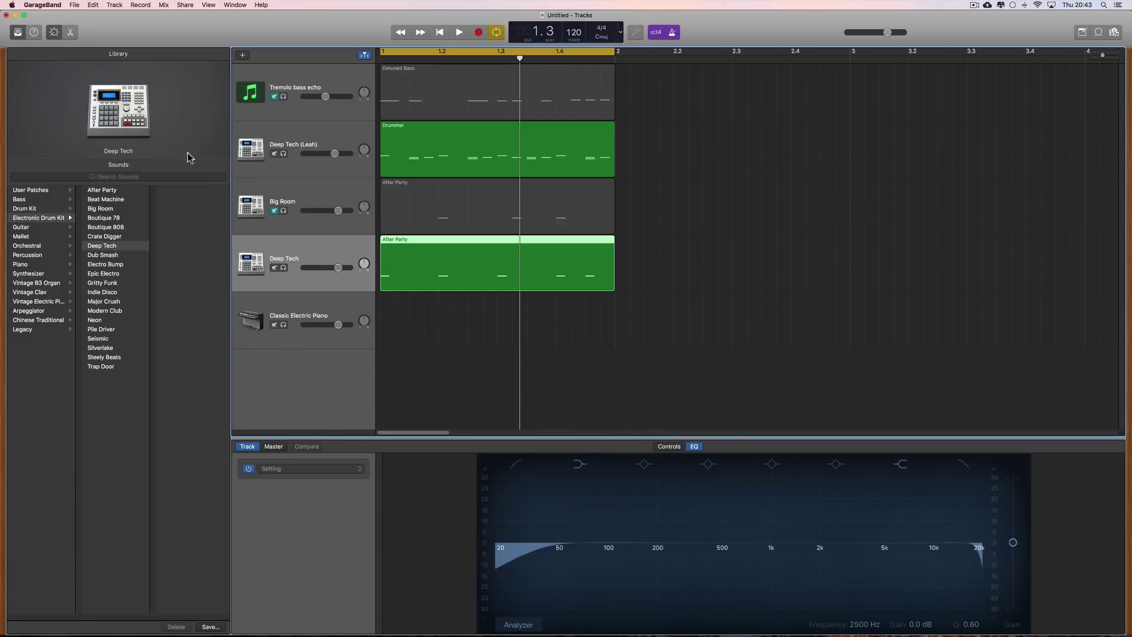
left_click(670, 447)
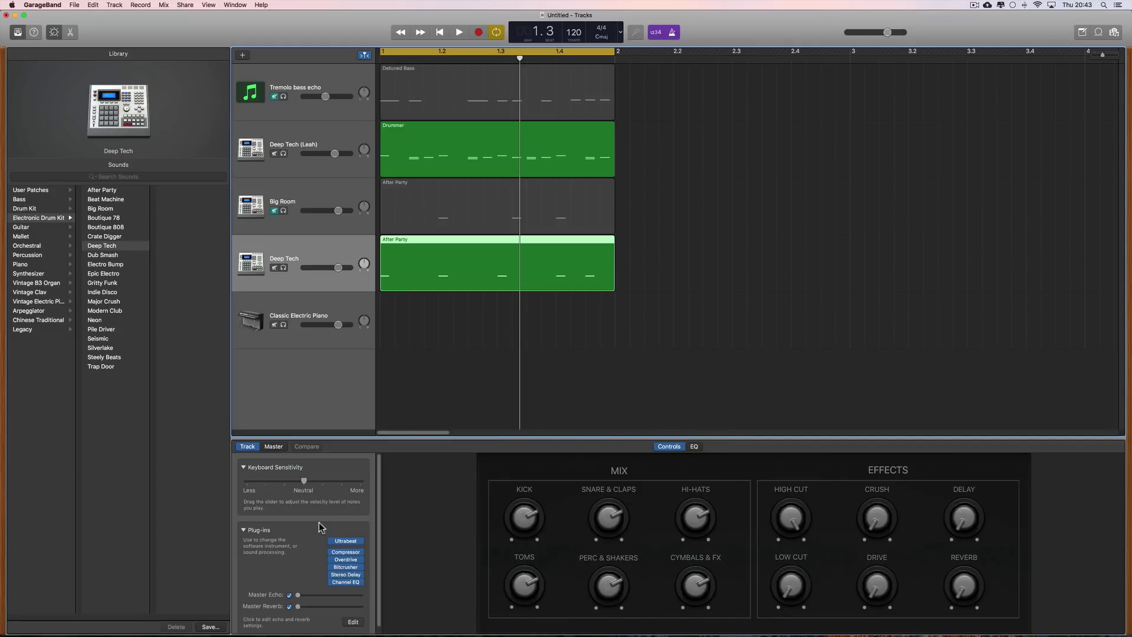
left_click(345, 552)
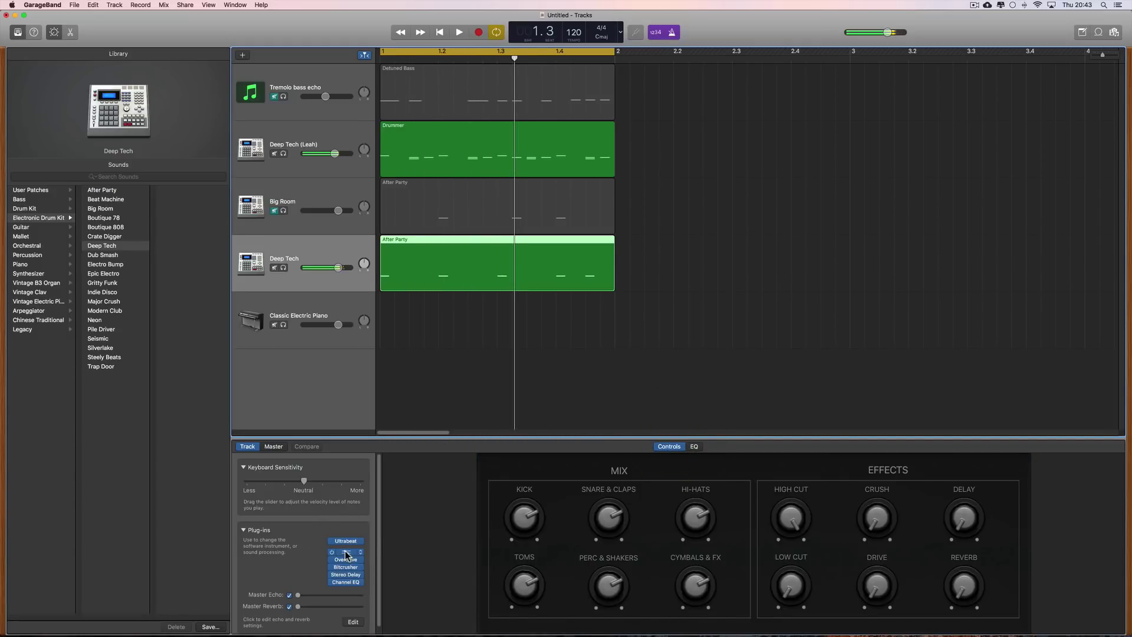
left_click_drag(151, 37, 555, 335)
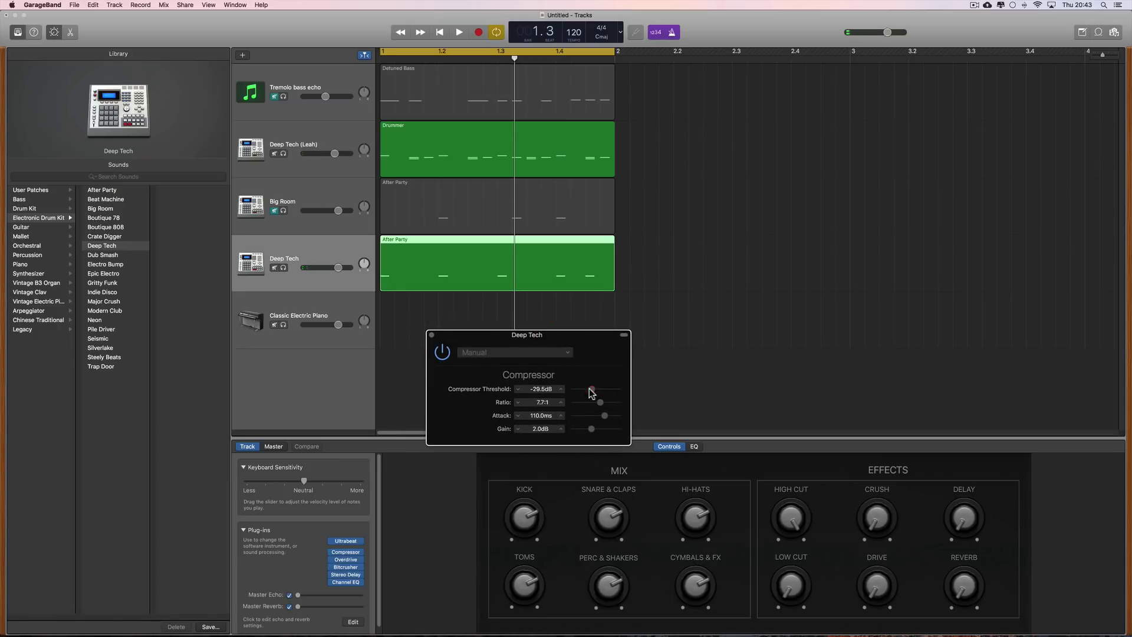
- Set the Deep Tech compressor to a −28 dB threshold, 26 ms attack and 5 dB gain during playback, and close its window
key("space")
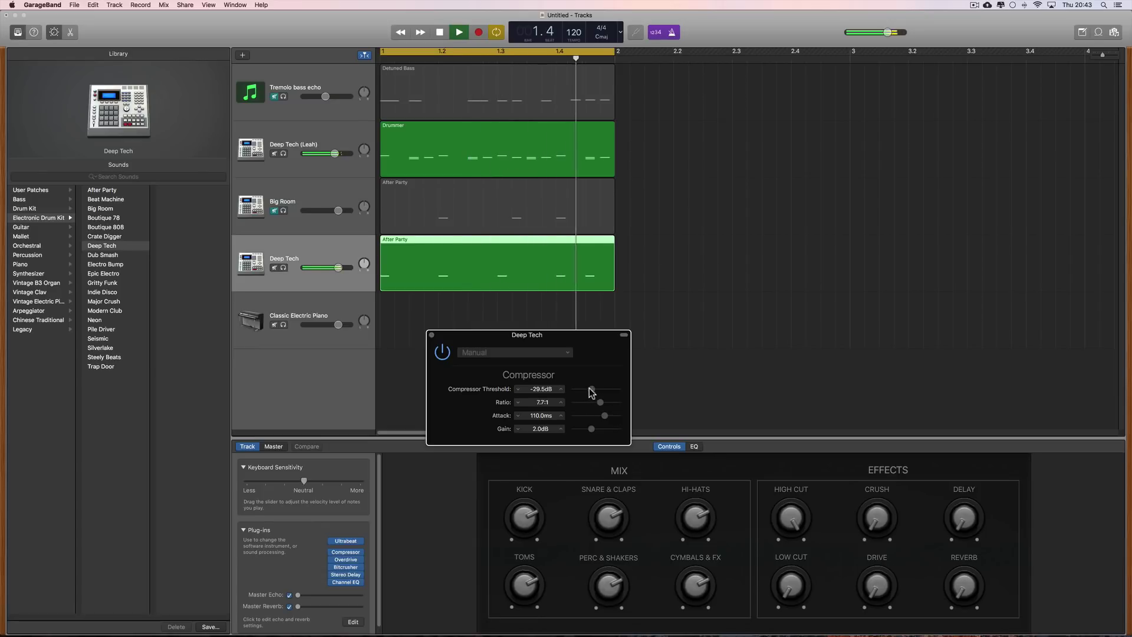
left_click_drag(589, 388, 594, 430)
mouse_move(592, 390)
left_mouse_down()
mouse_move(580, 391)
mouse_move(589, 391)
left_mouse_up()
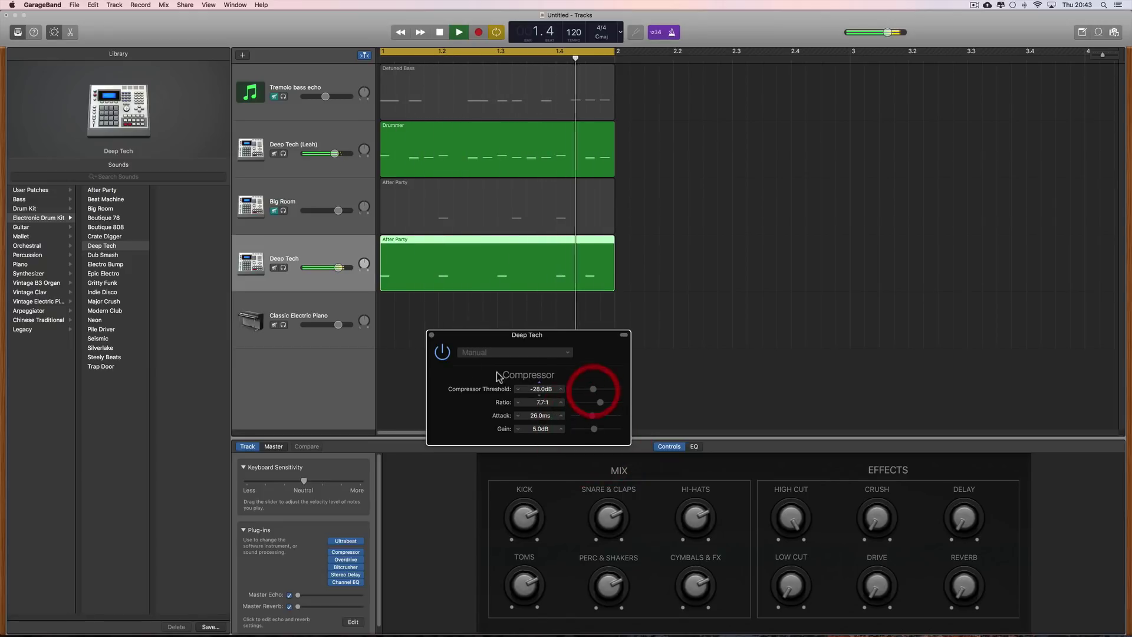
left_click(432, 335)
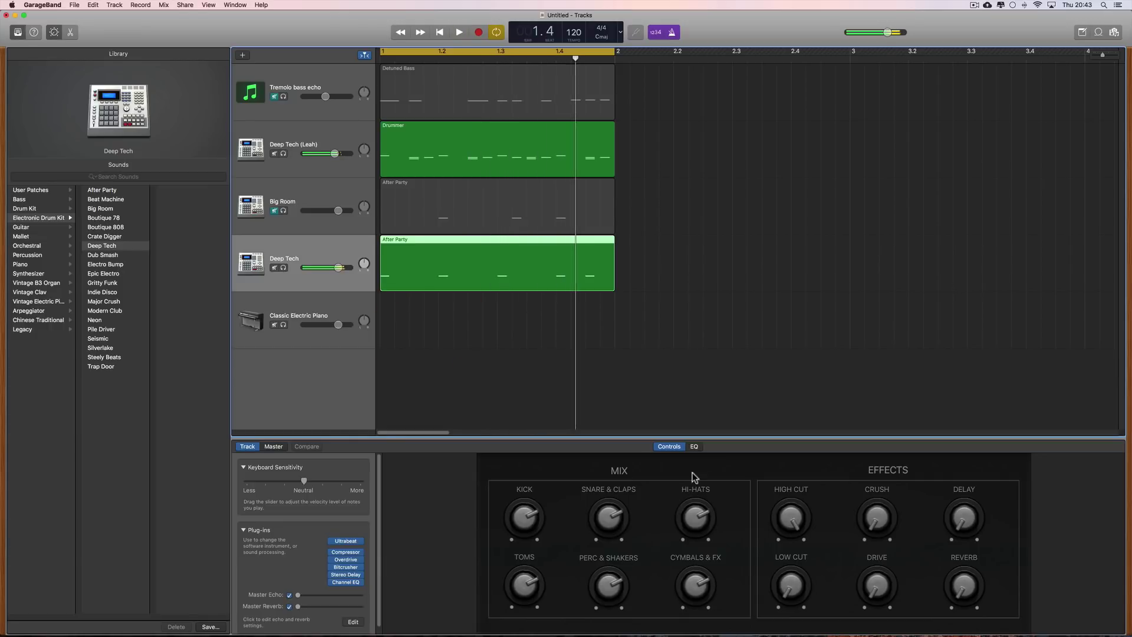
key("space")
- In the Deep Tech track's EQ, cut 670 Hz by 15.5 dB and boost 3550 Hz by 8.5 dB
left_click(694, 446)
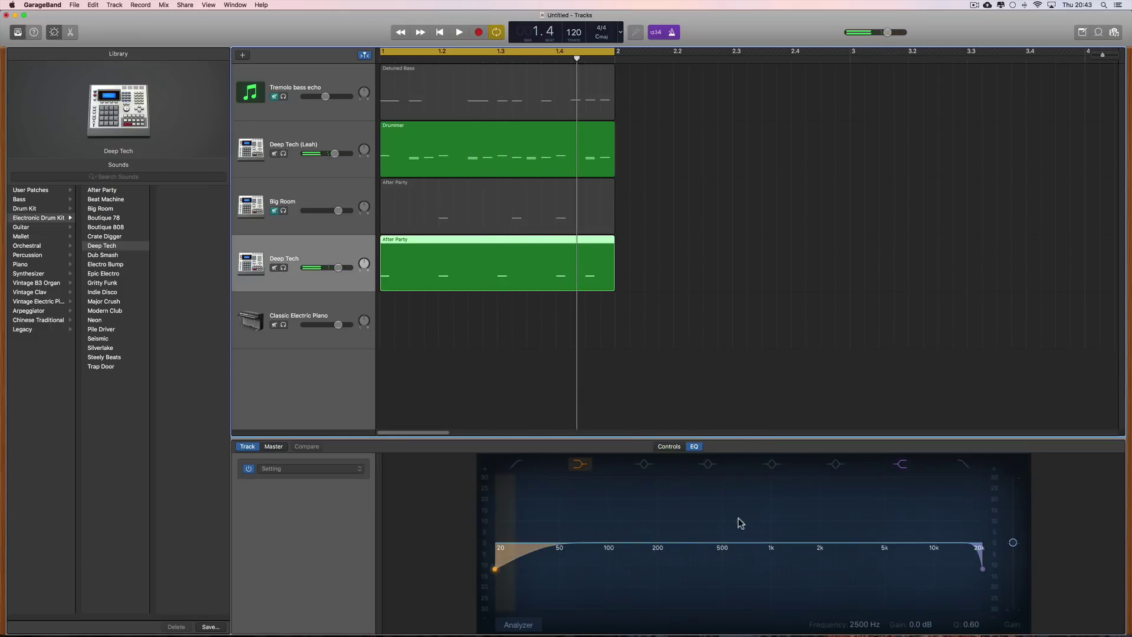
left_click(711, 464)
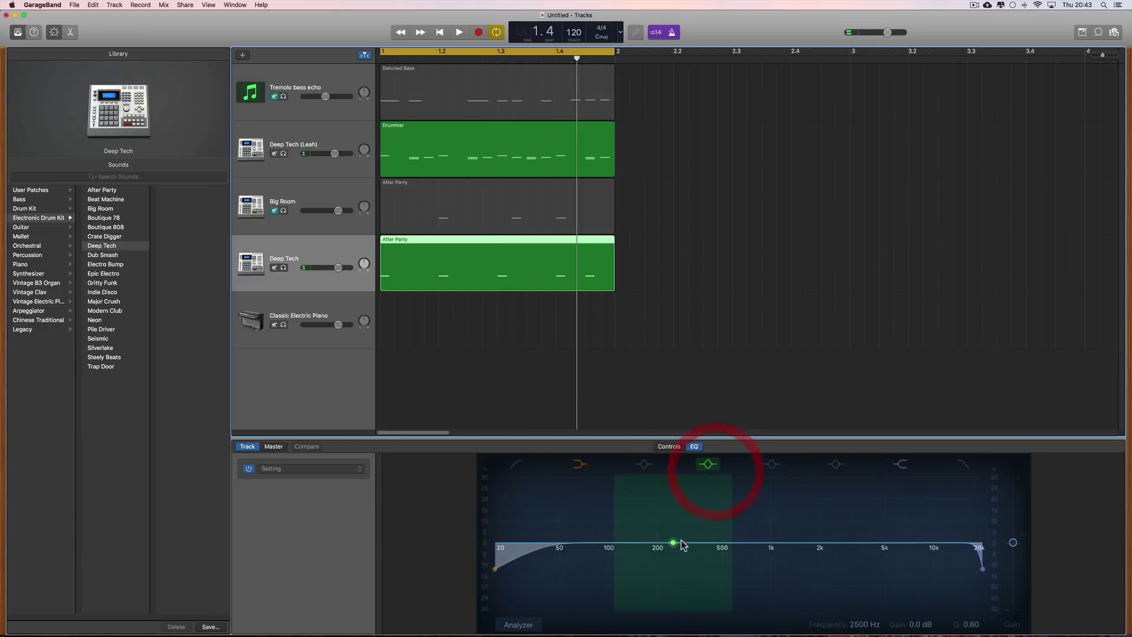
left_click_drag(678, 544, 750, 591)
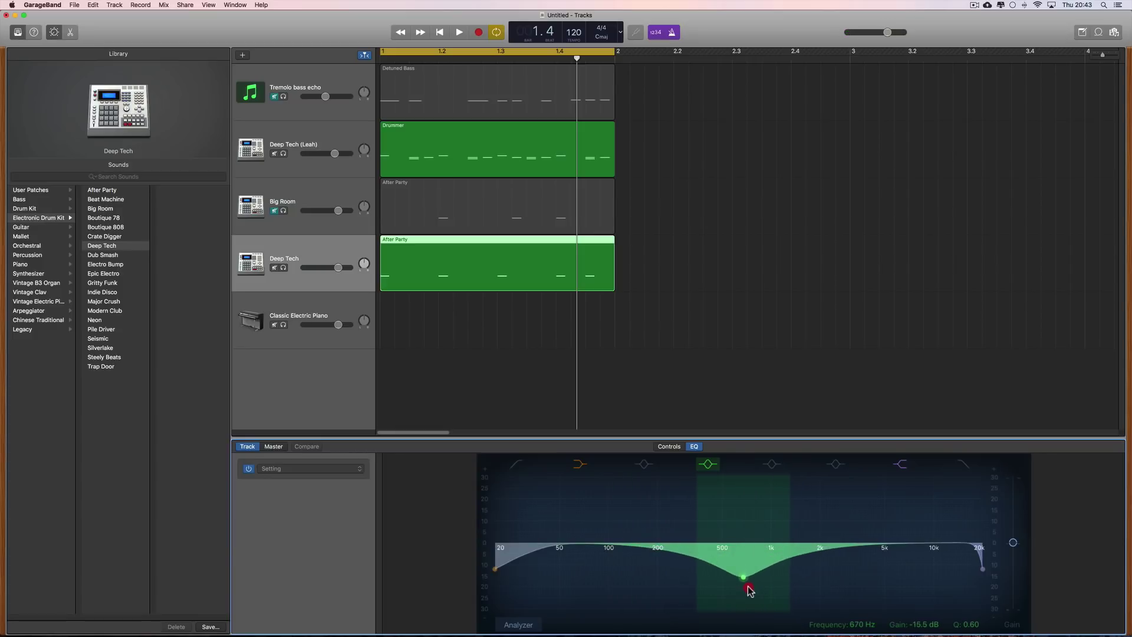
left_click(832, 466)
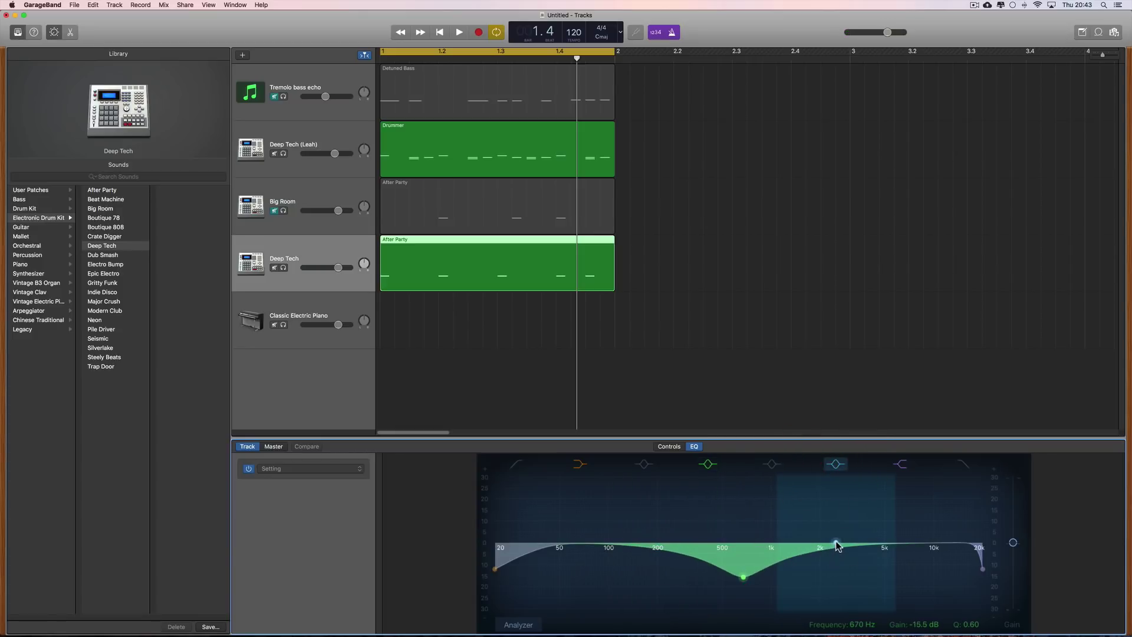
left_click_drag(837, 545, 861, 524)
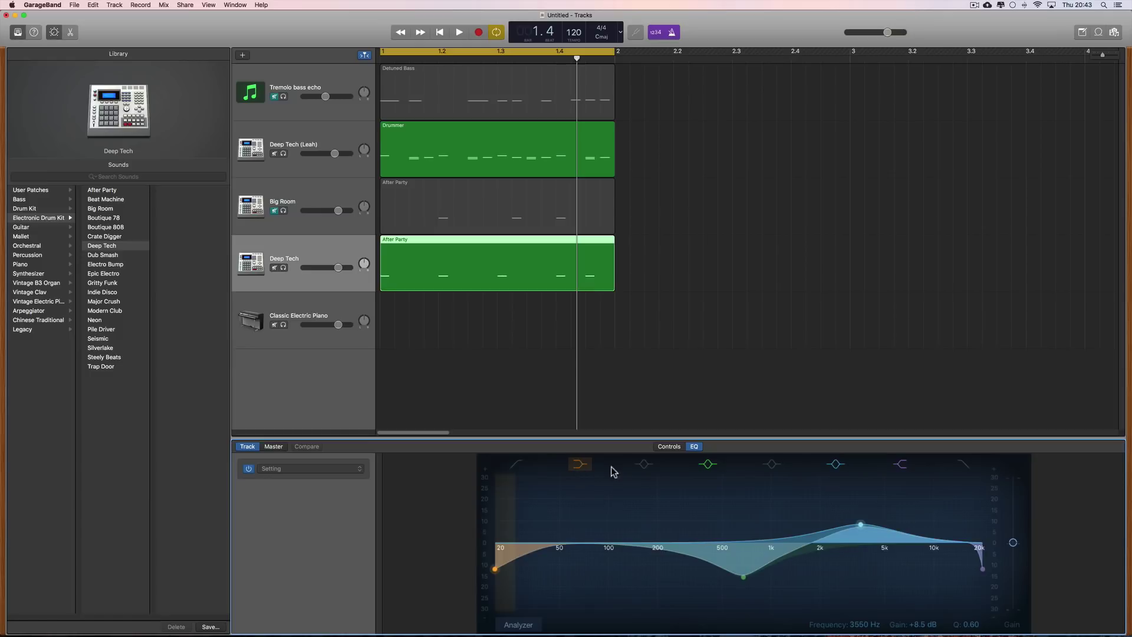
- Boost the Deep Tech track's EQ by 9 dB at 104 Hz and lower the track's volume to about −1 dB after a listen
left_click(644, 464)
mouse_move(607, 541)
left_mouse_down()
mouse_move(606, 515)
mouse_move(611, 524)
left_mouse_up()
key("space")
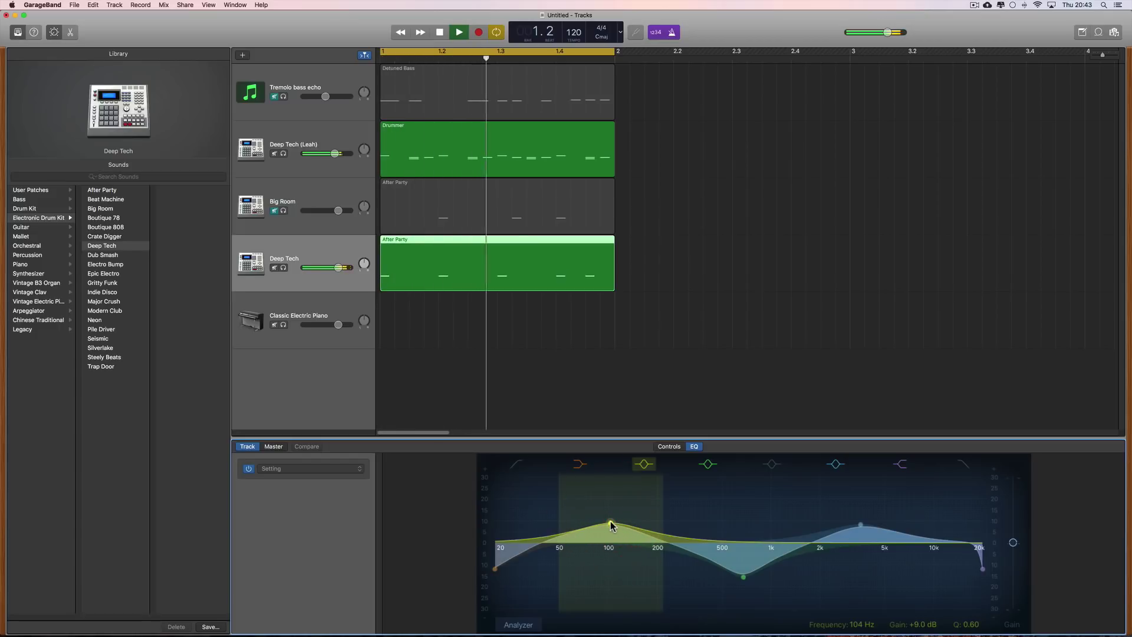
key("space")
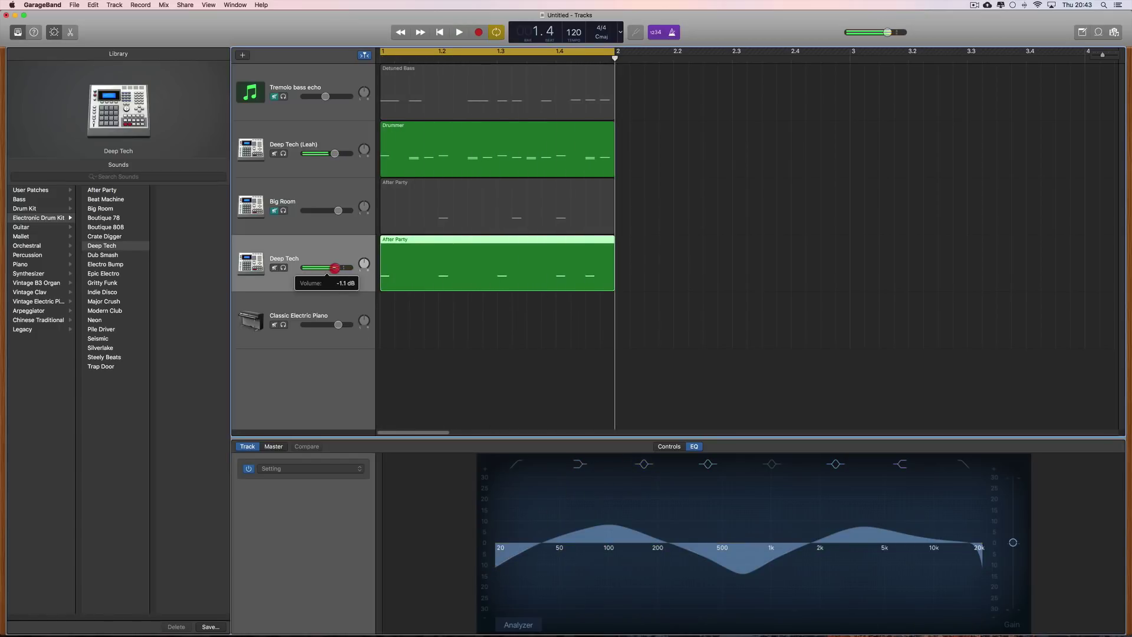
left_click(336, 267)
- Unmute the Big Room track, show its sound controls and play the loop with the other drum tracks
left_click(351, 143)
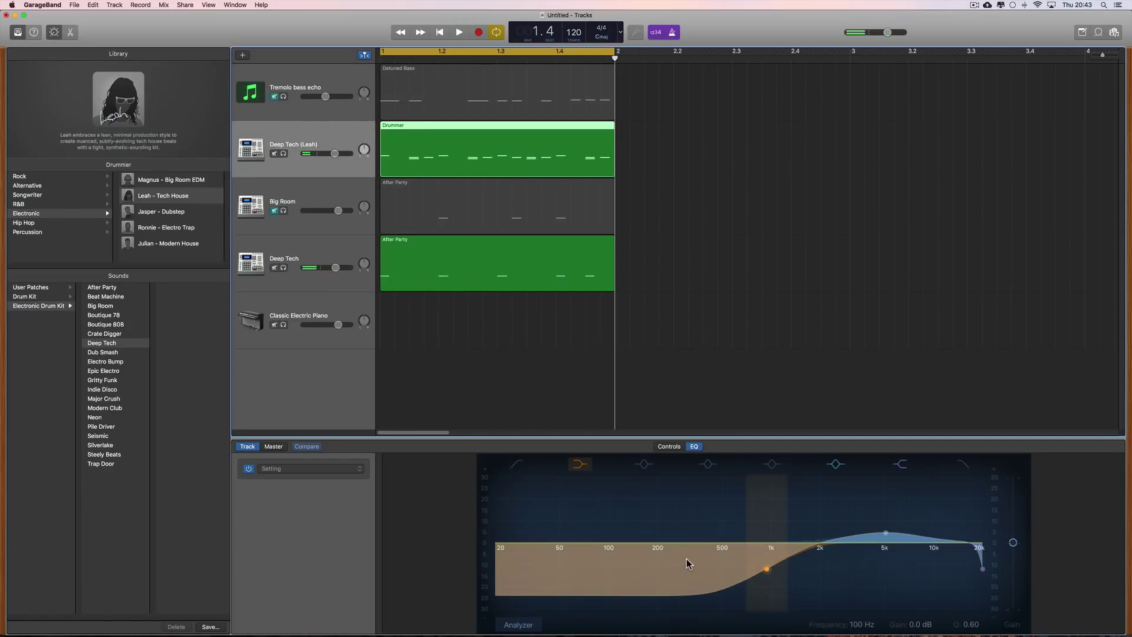
left_click(312, 203)
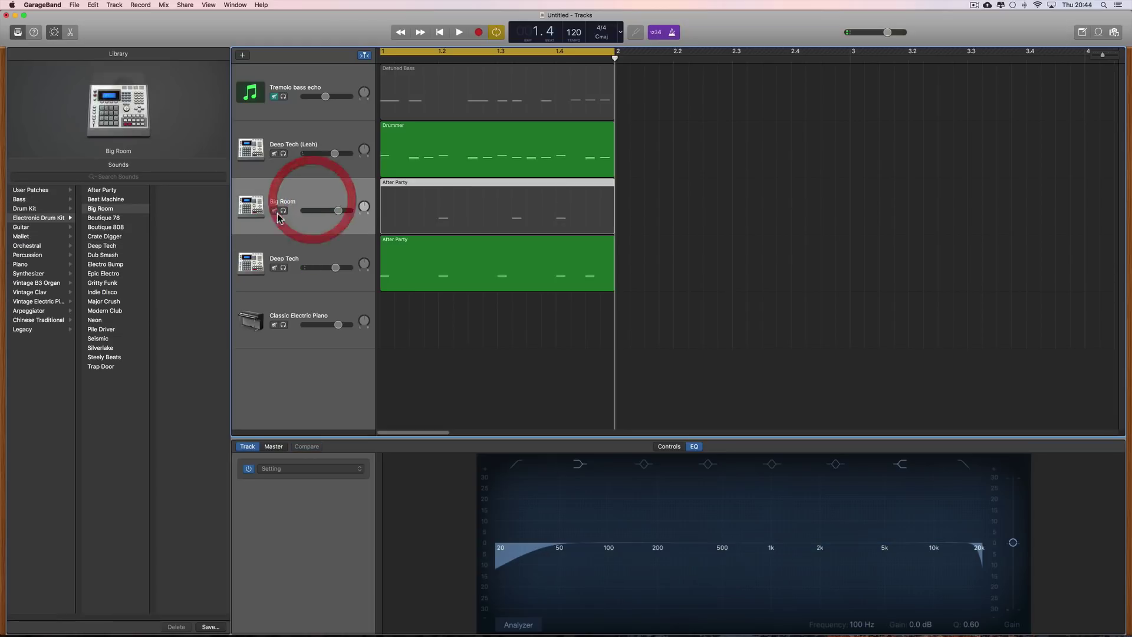
left_click(274, 211)
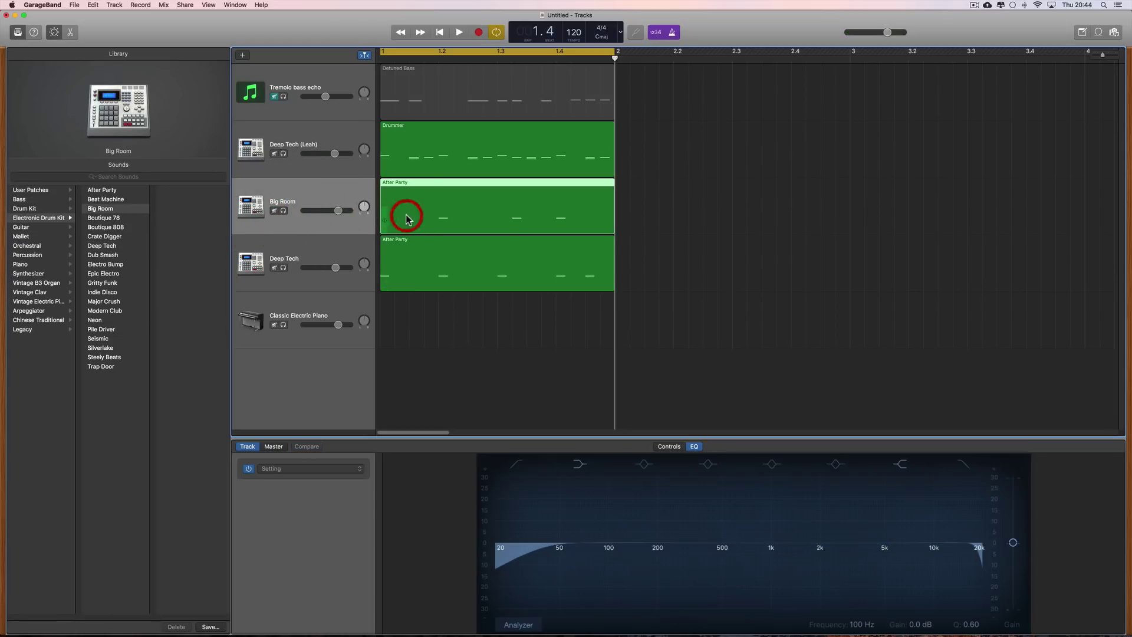
left_click(669, 447)
key("space")
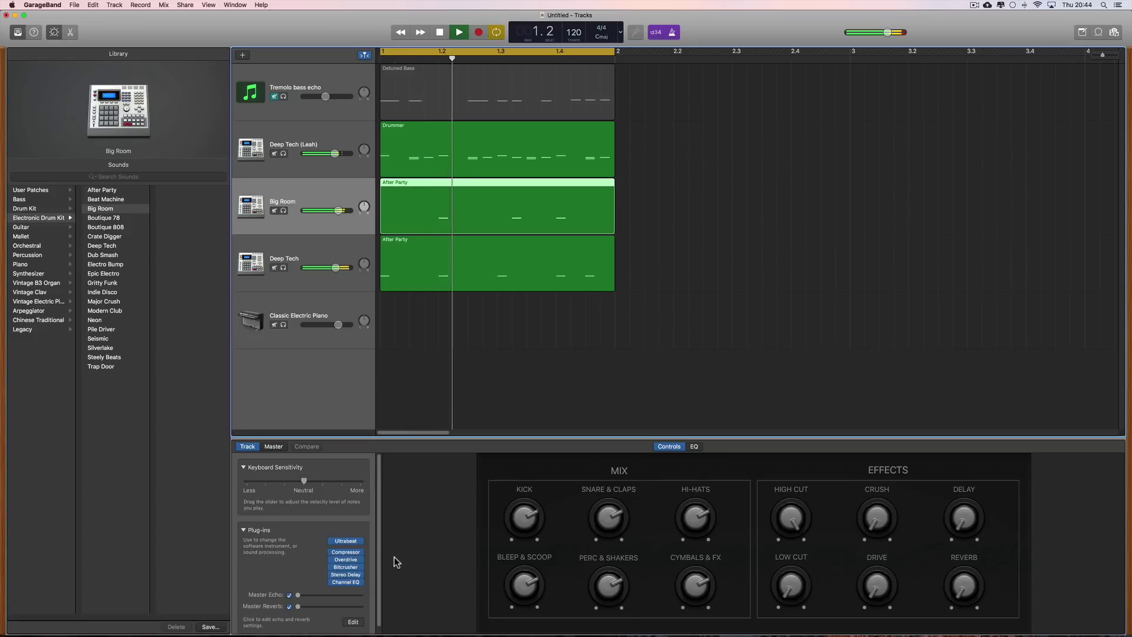
- Add a small amount of reverb and delay to the Big Room track while listening to the loop
mouse_move(349, 558)
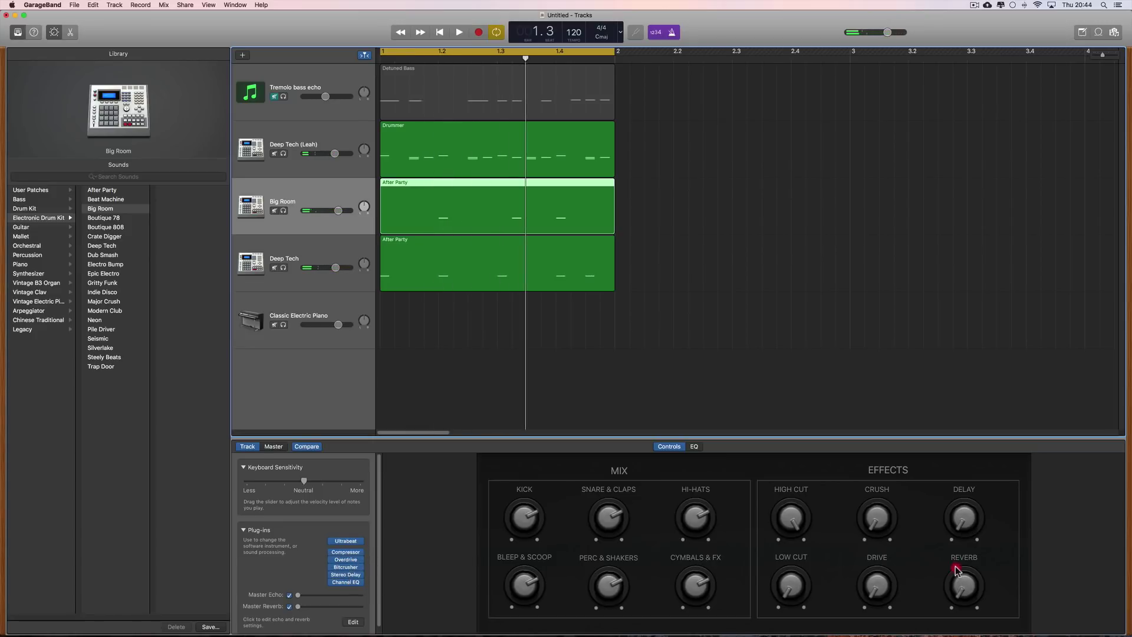
key("space")
left_click_drag(957, 569, 961, 580)
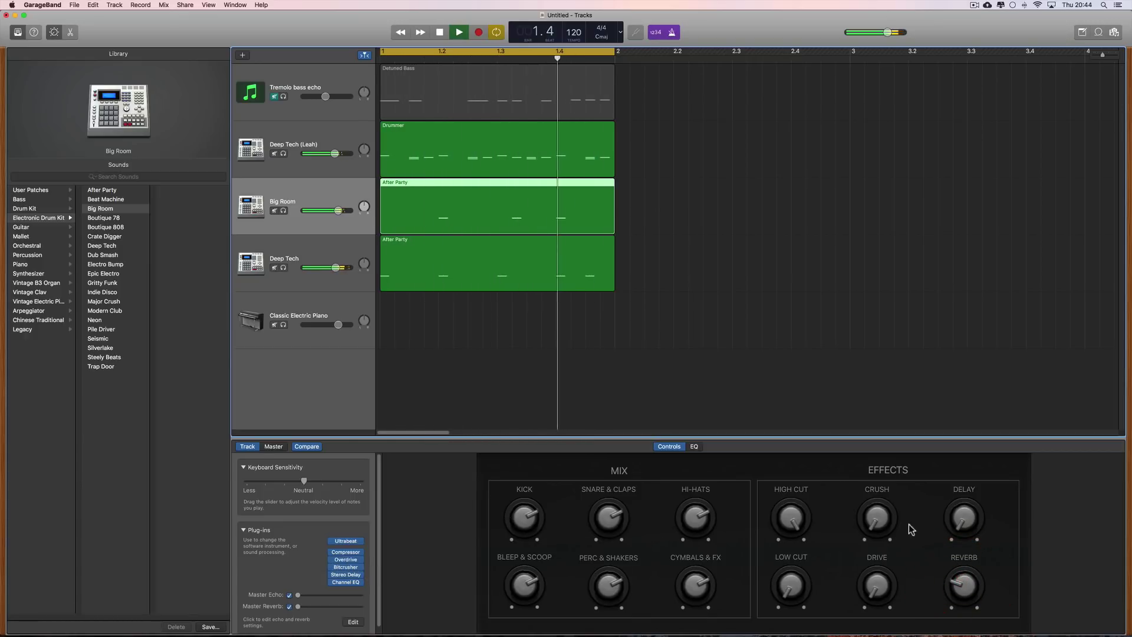
mouse_move(876, 496)
left_mouse_down()
mouse_move(883, 503)
mouse_move(886, 457)
mouse_move(956, 472)
mouse_move(953, 510)
left_mouse_up()
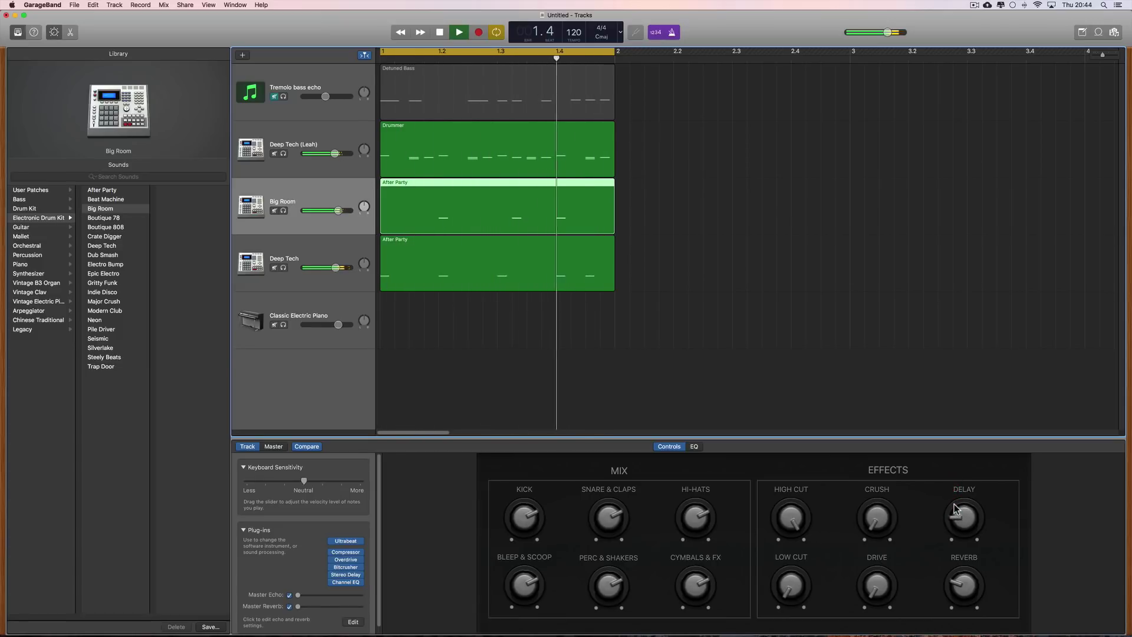
- Open the Big Room track's Compressor and set the threshold to −26.5 dB and the gain to −0.5 dB
left_click(346, 555)
mouse_move(177, 94)
left_mouse_down()
mouse_move(191, 98)
mouse_move(185, 131)
left_mouse_up()
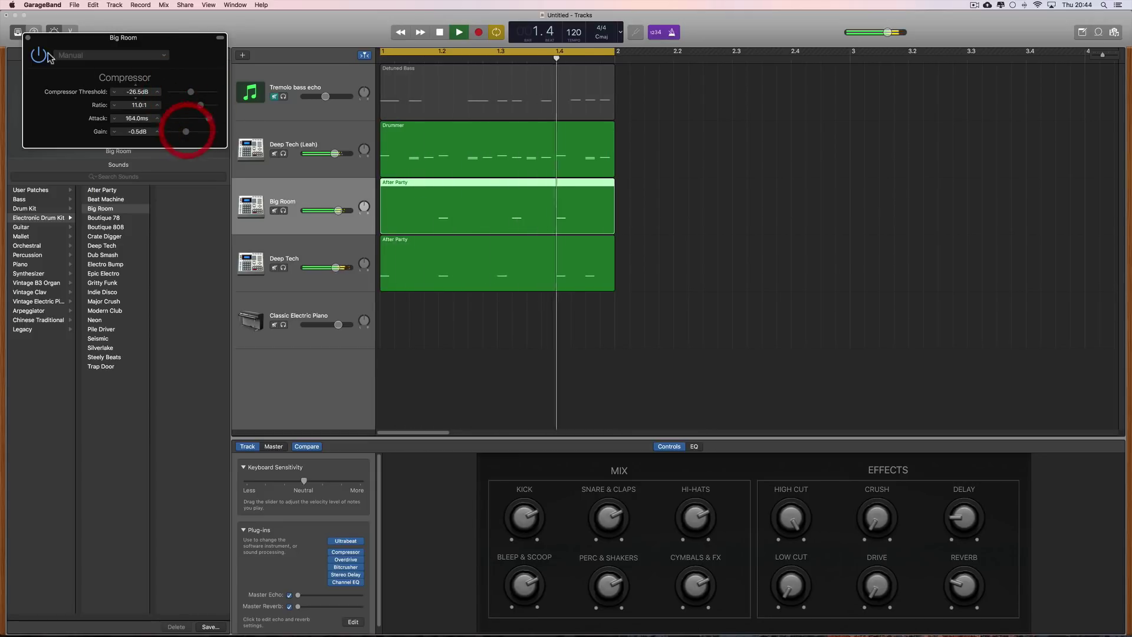
- Close the Compressor, stop playback and compare the sound controls of the three drum tracks, including the Deep Tech (Leah) track's EQ
left_click(28, 38)
key("space")
left_click(321, 161)
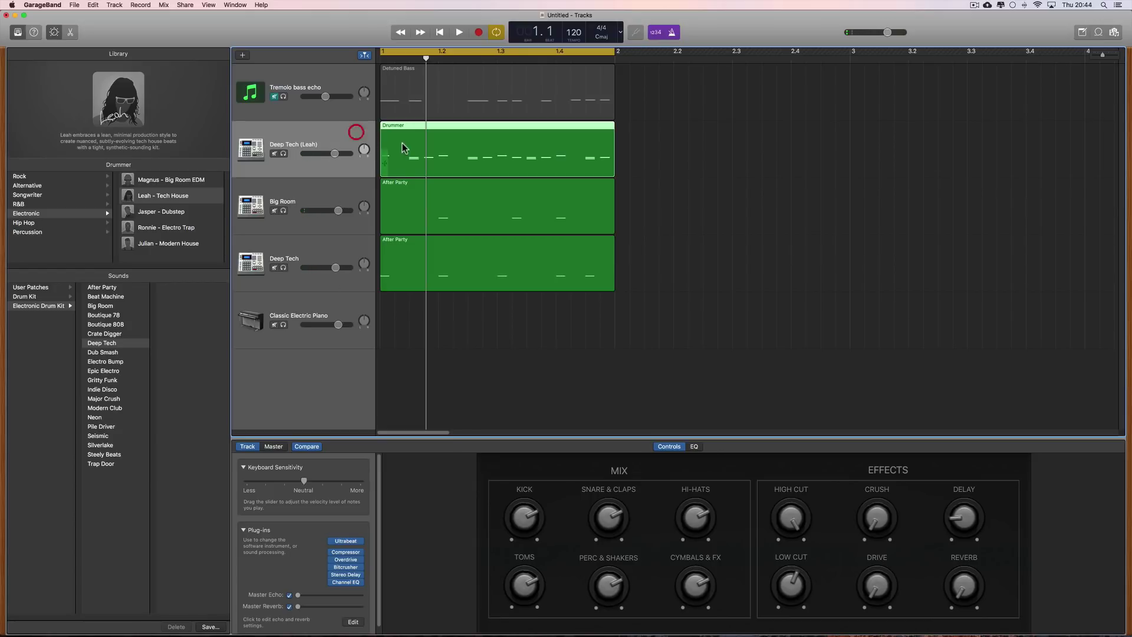
left_click(352, 196)
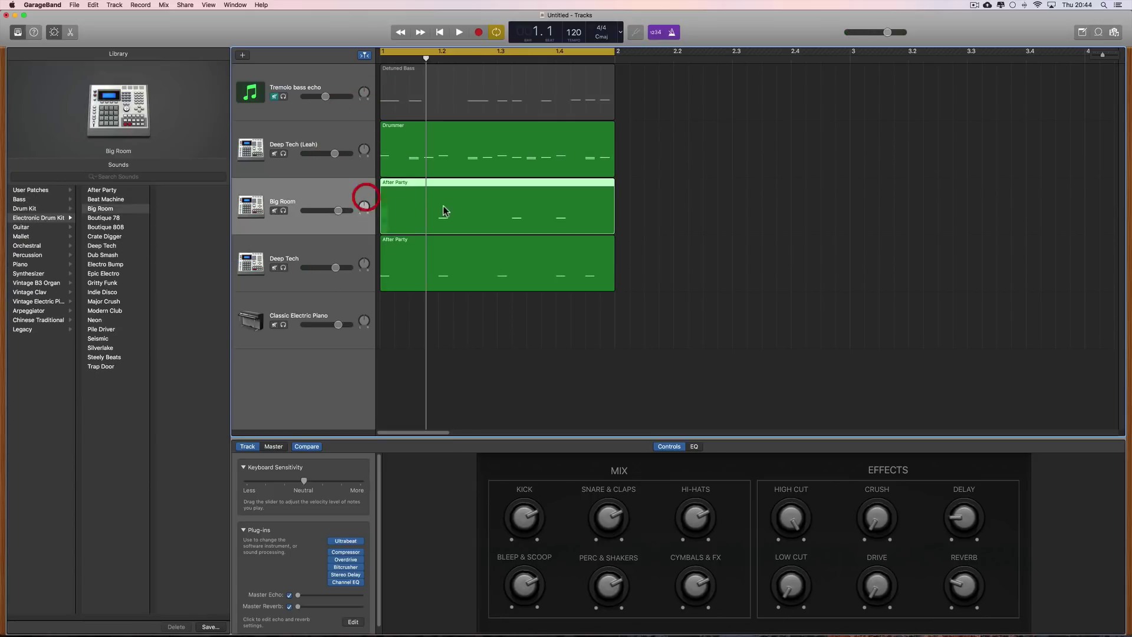
left_click(535, 268)
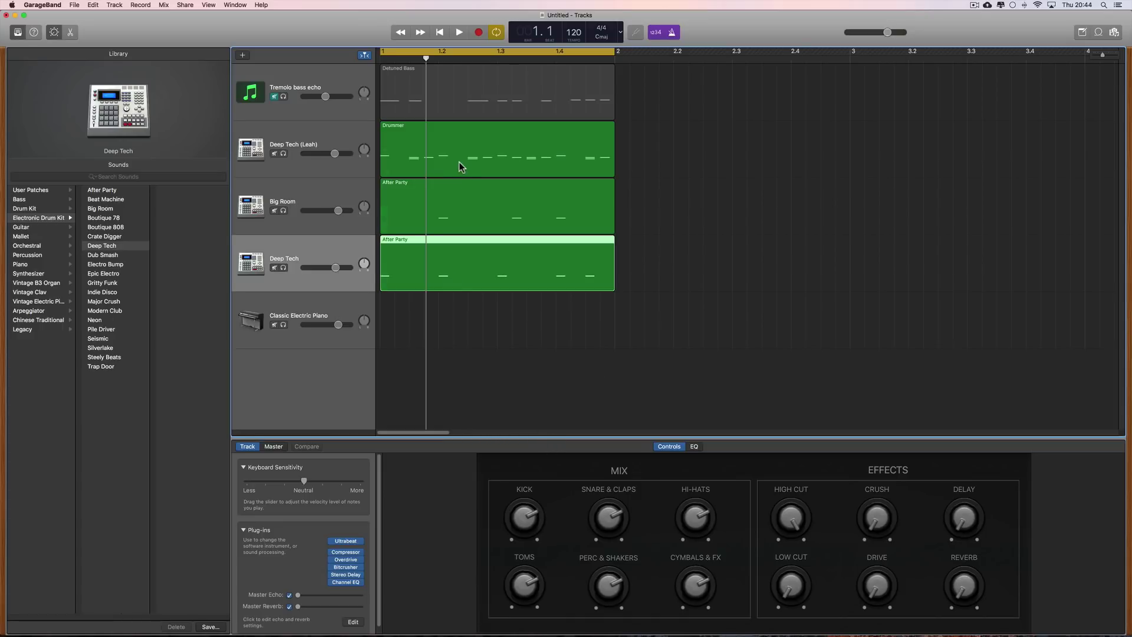
left_click(360, 139)
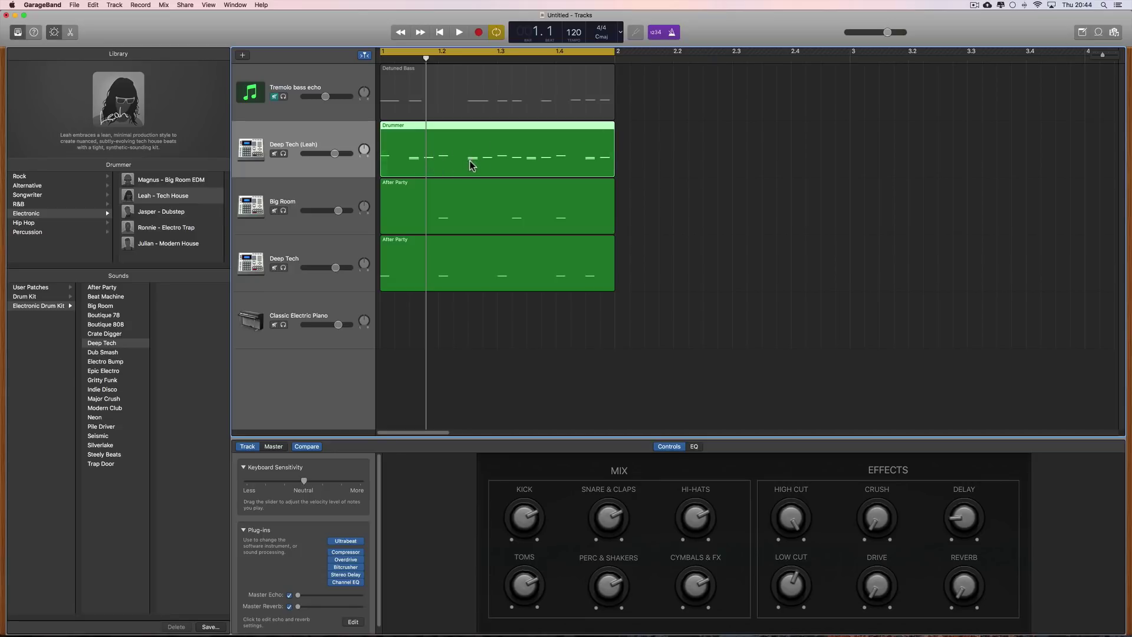
left_click(695, 449)
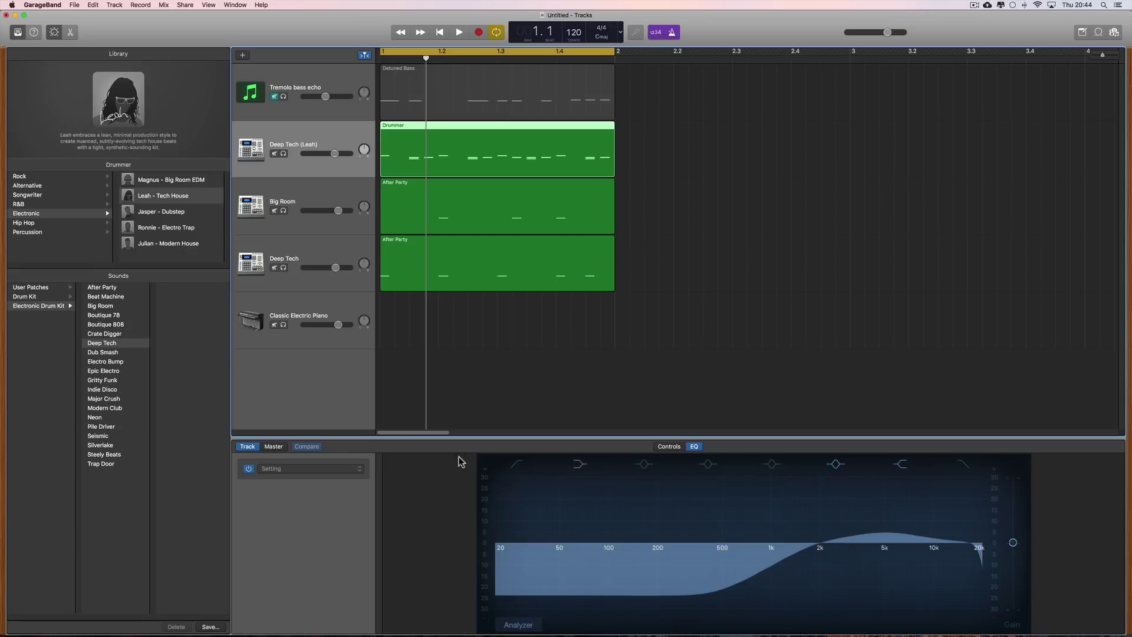
left_click(665, 448)
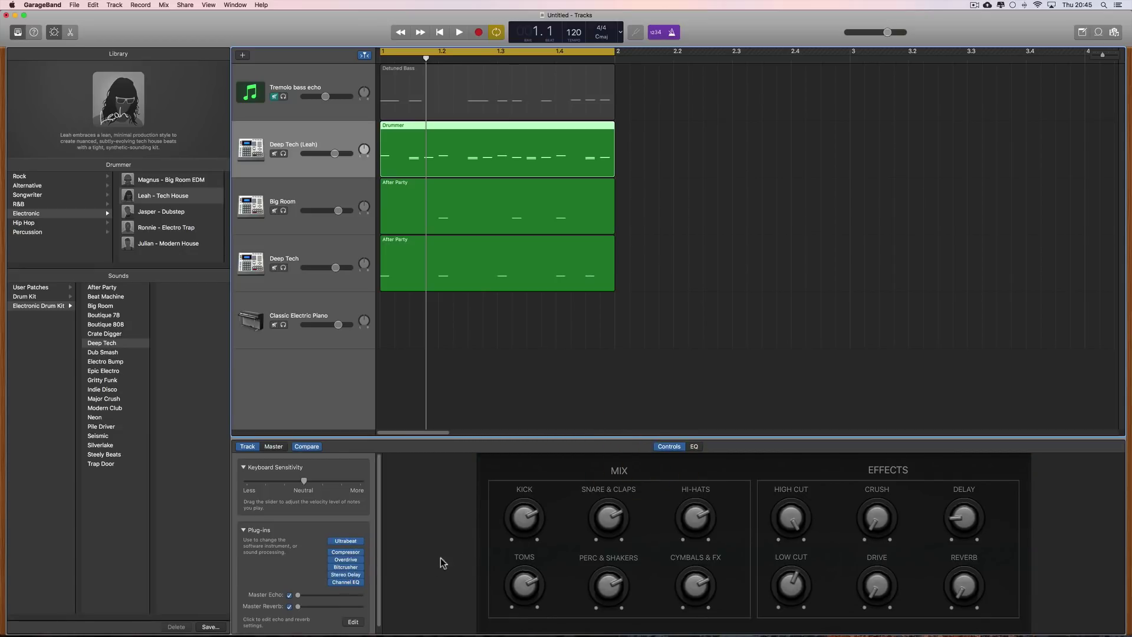
left_click(321, 197)
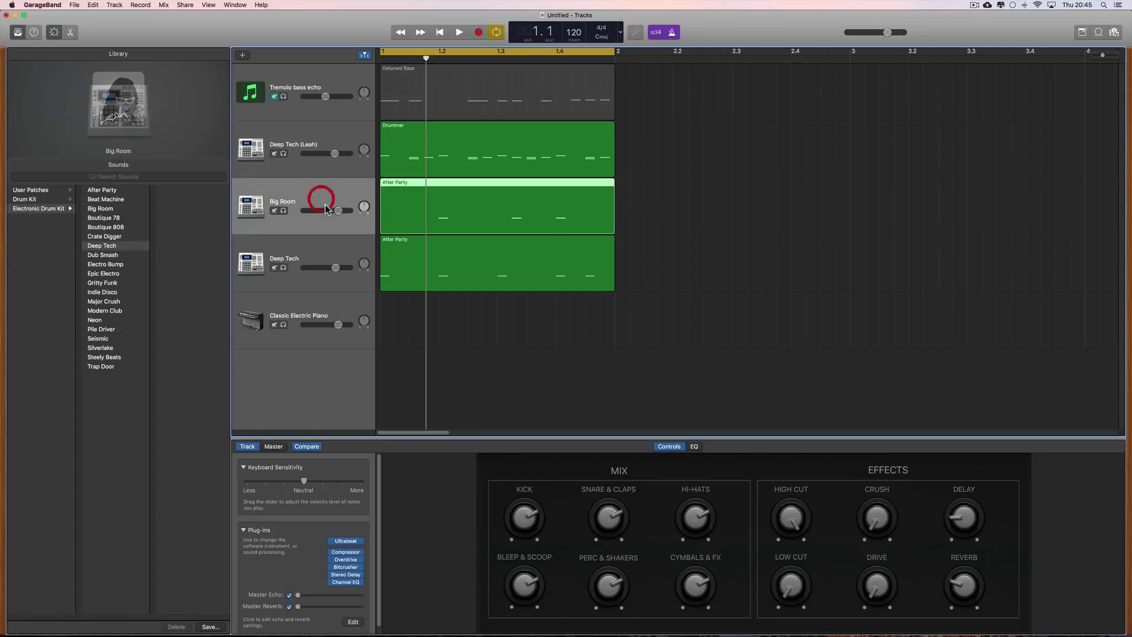
left_click(321, 254)
left_click(328, 145)
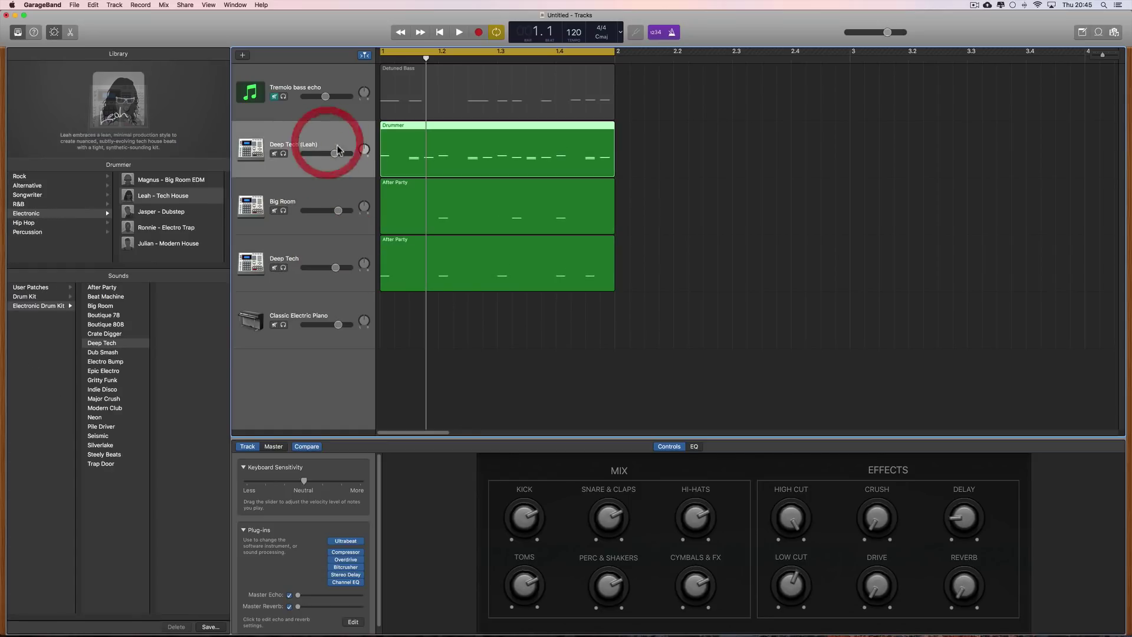
left_click(322, 194)
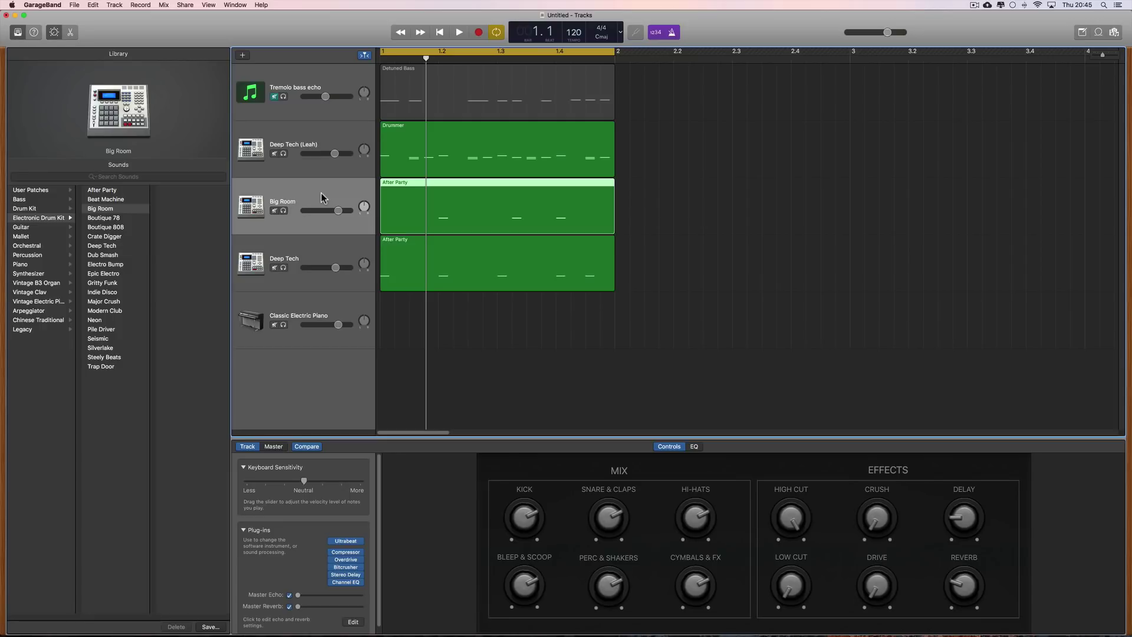
left_click(339, 248)
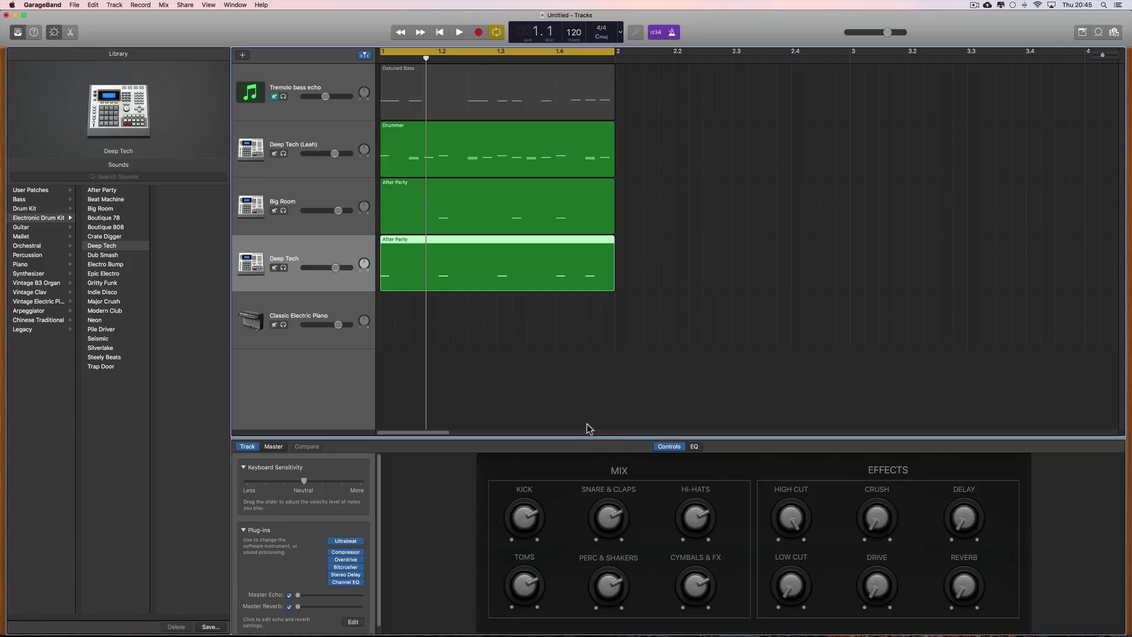
- Unmute the Tremolo bass echo track and listen to the loop together with the three drum tracks
left_click(472, 162)
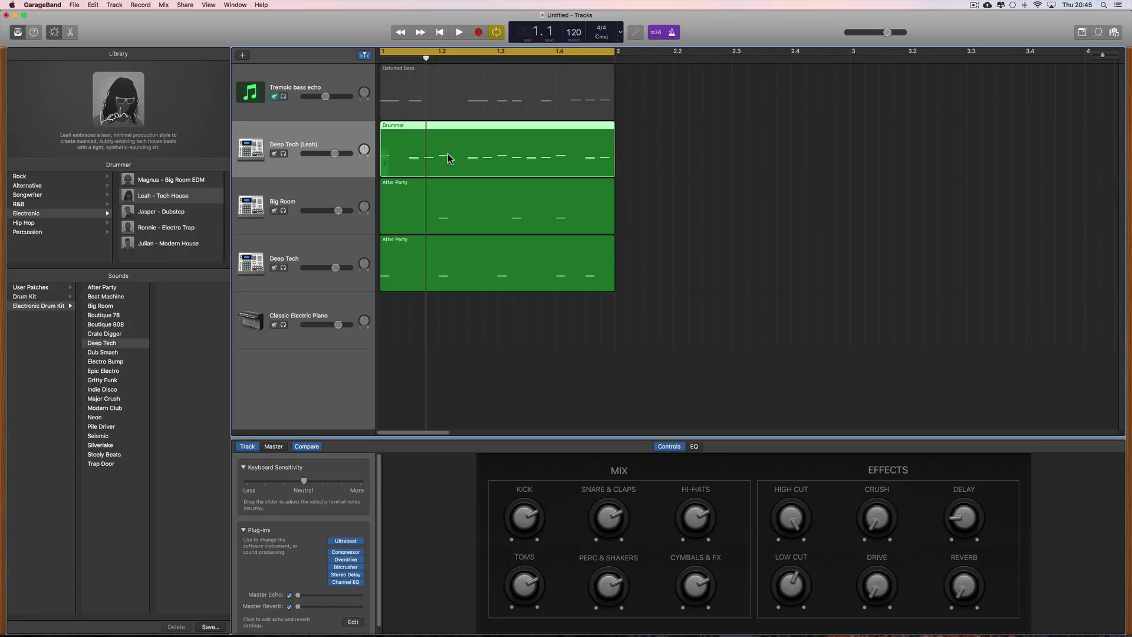
key("space")
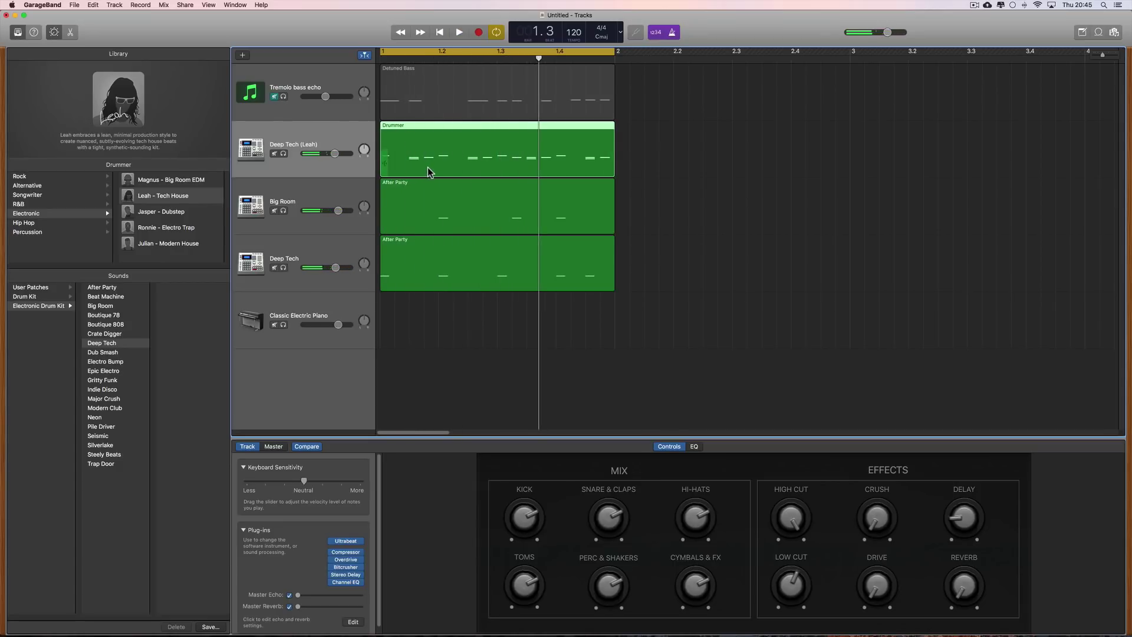
key("space")
left_click(274, 96)
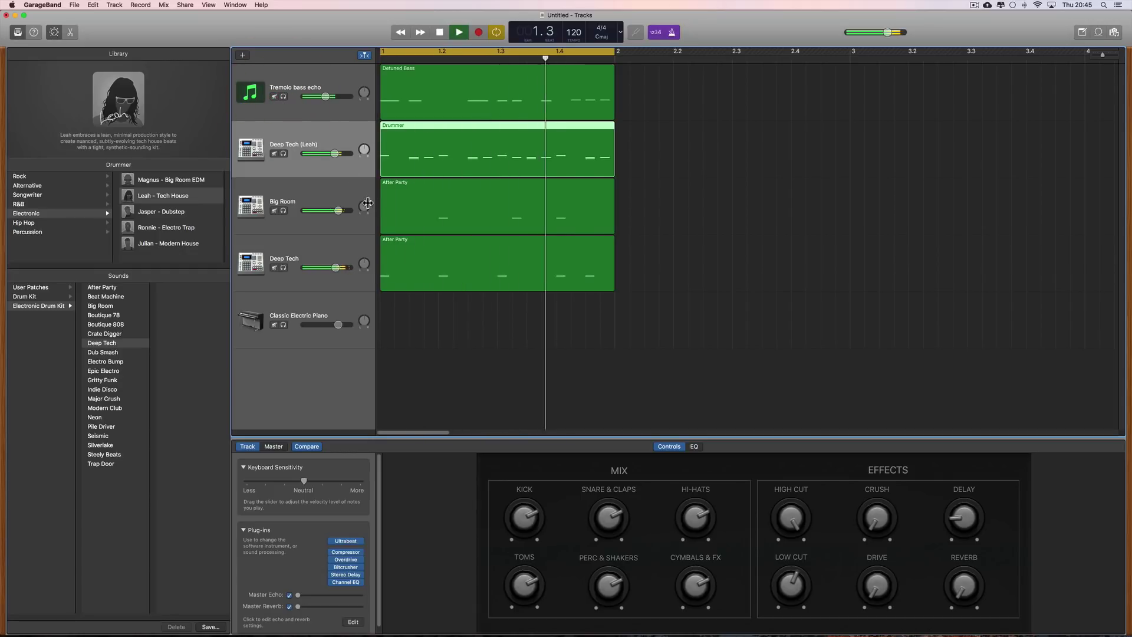
left_click(338, 211)
key("space")
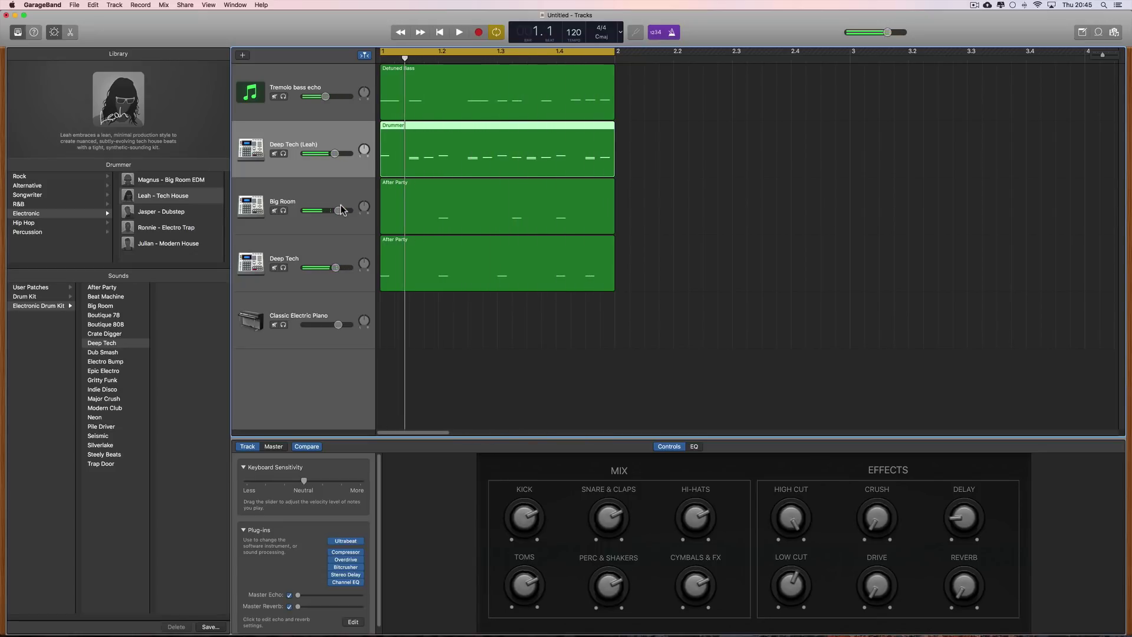
- Create a new Drummer track below the Classic Electric Piano track
left_click(321, 302)
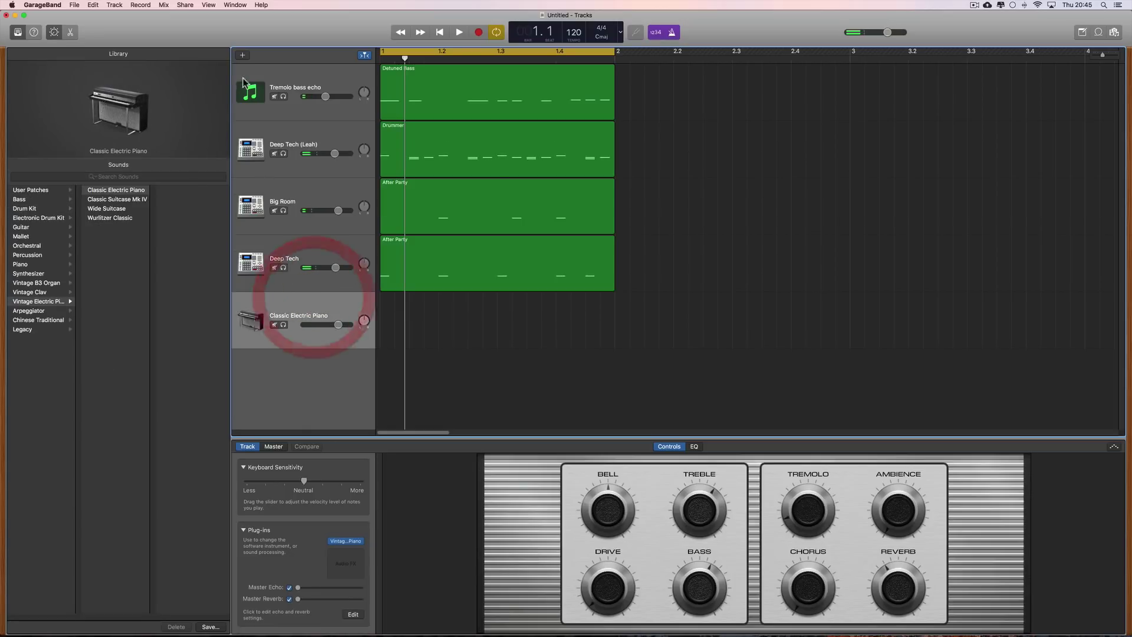
left_click(242, 55)
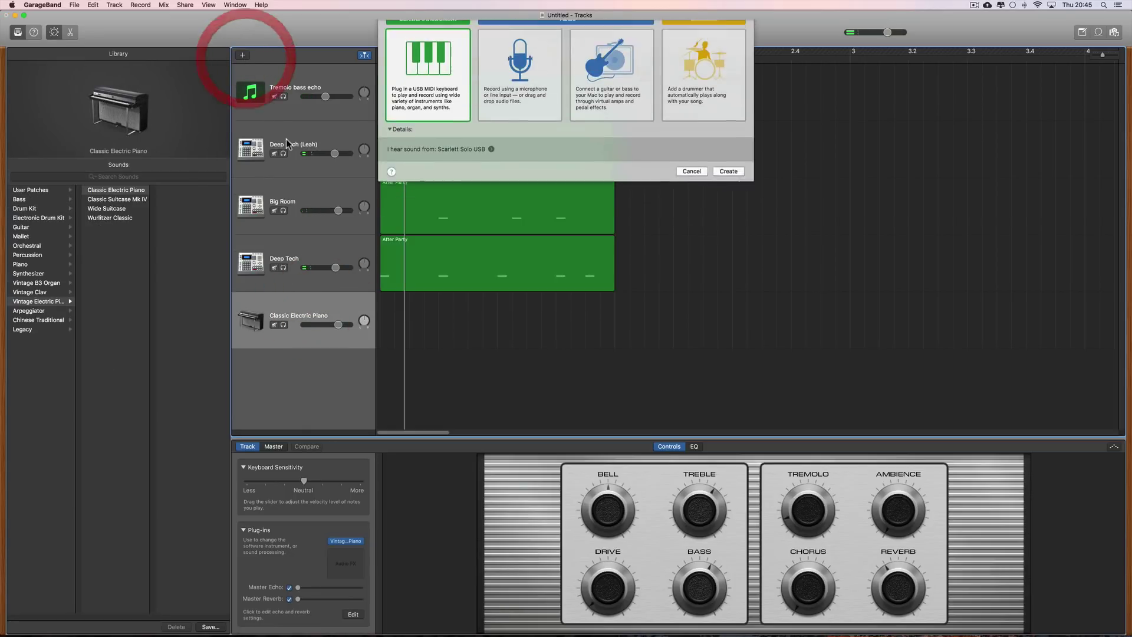
left_click(437, 96)
left_click(702, 90)
left_click(734, 199)
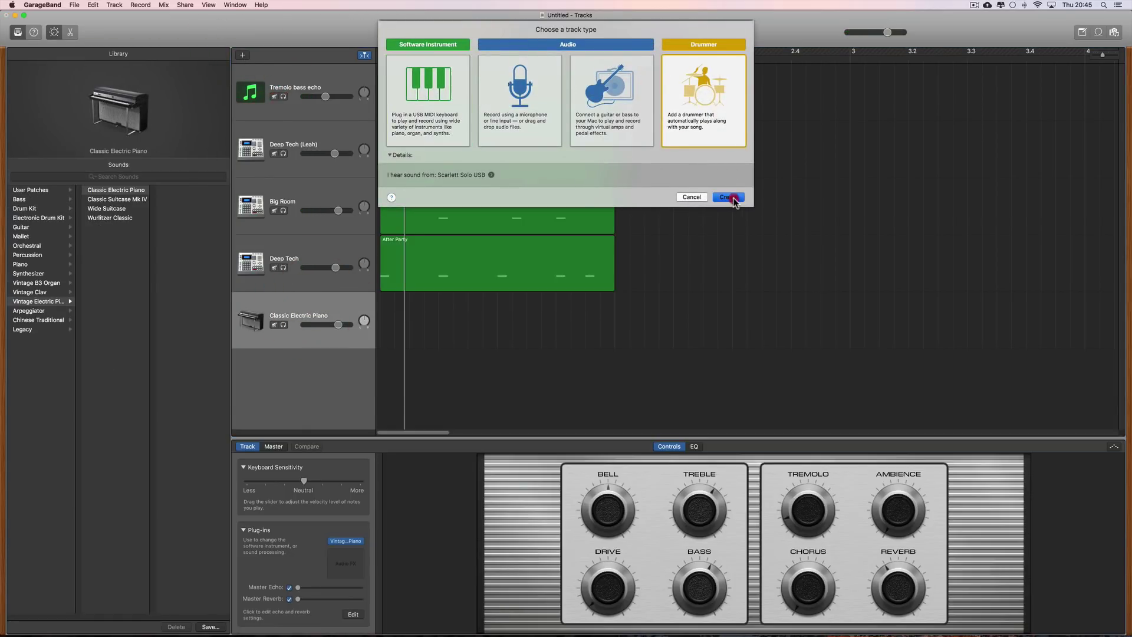
- Check the existing drum tracks' notes and shorten the new Drummer region to one bar to match the loop
left_click(310, 133)
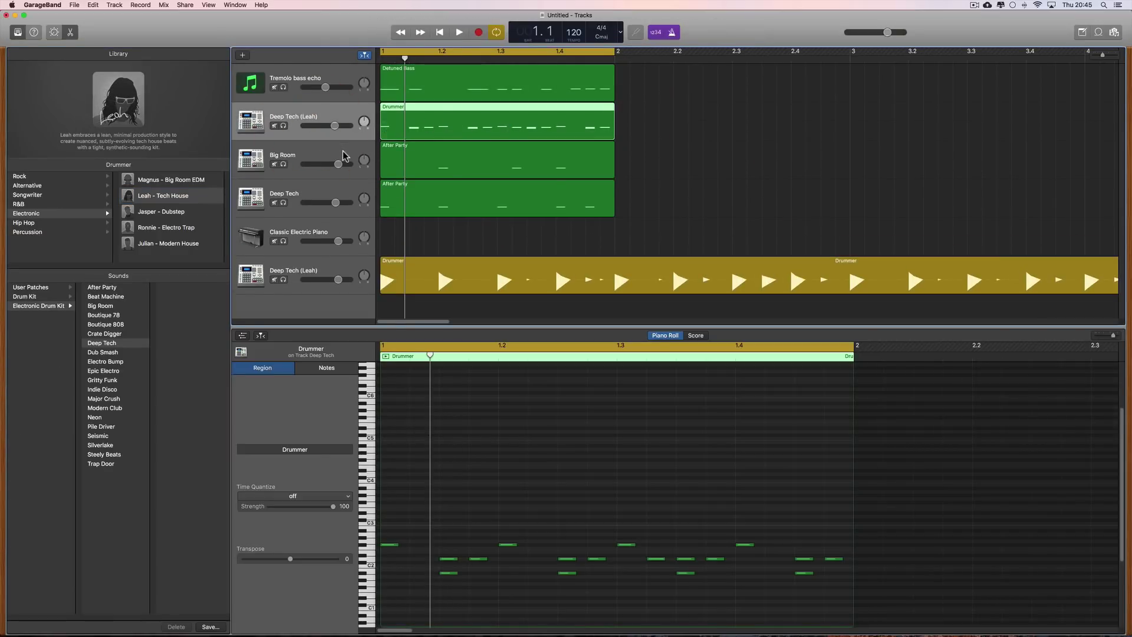
left_click(329, 188)
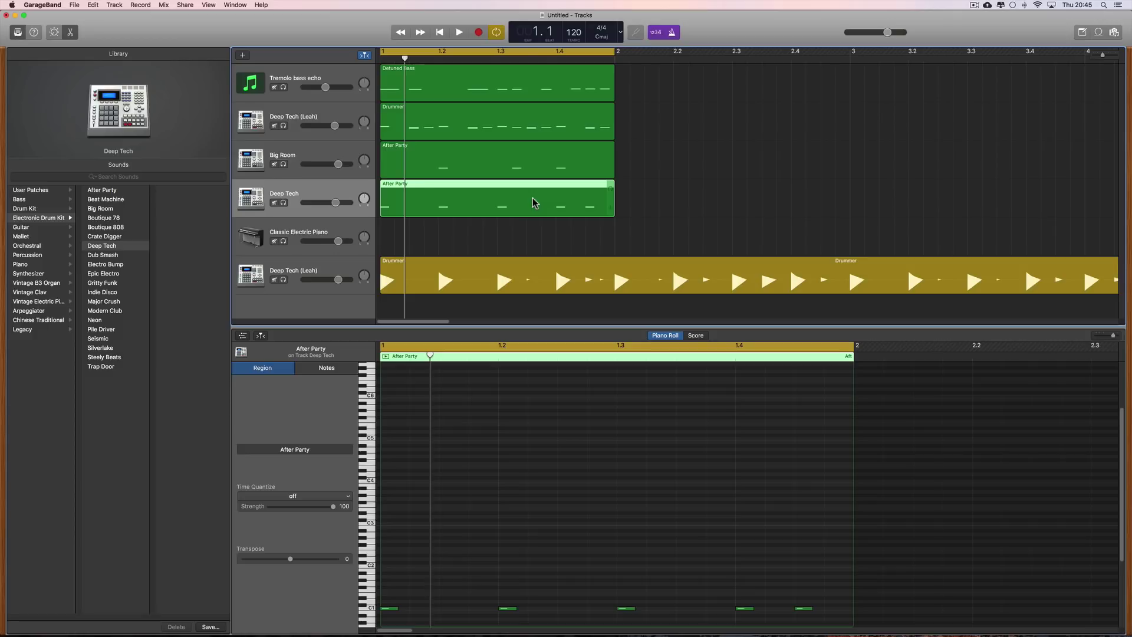
left_click(329, 154)
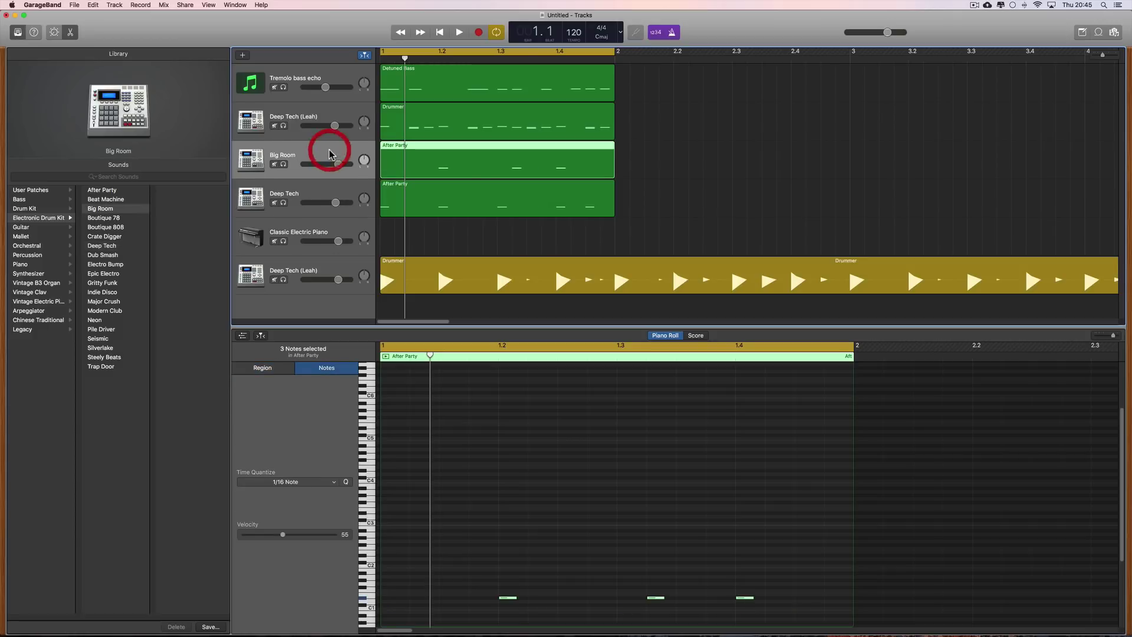
left_click(353, 277)
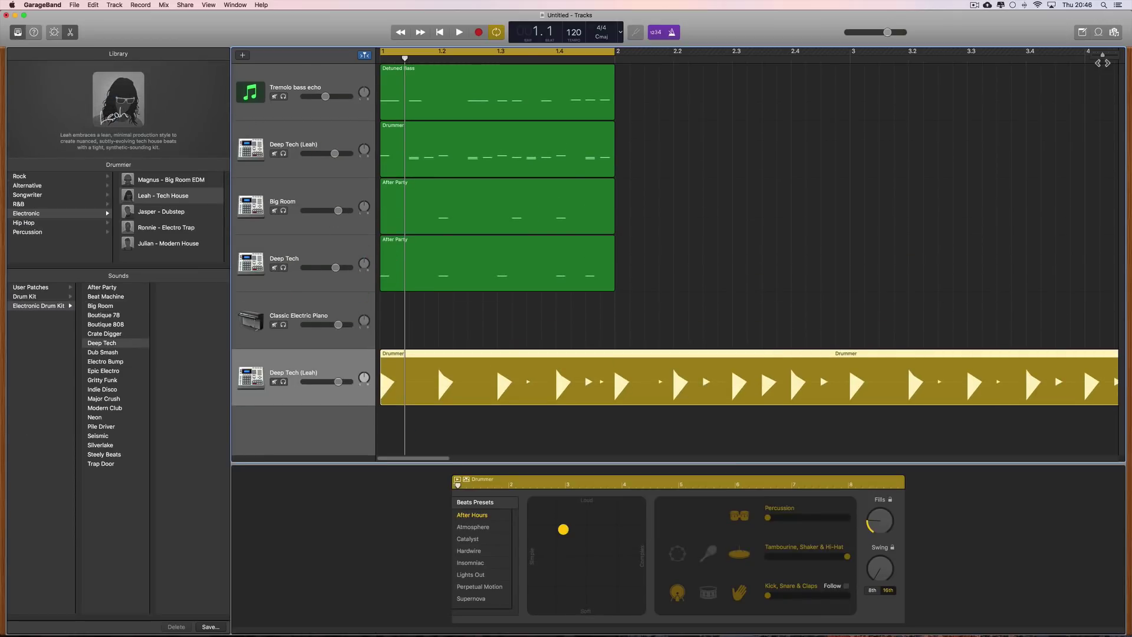
left_click_drag(1103, 56, 1098, 56)
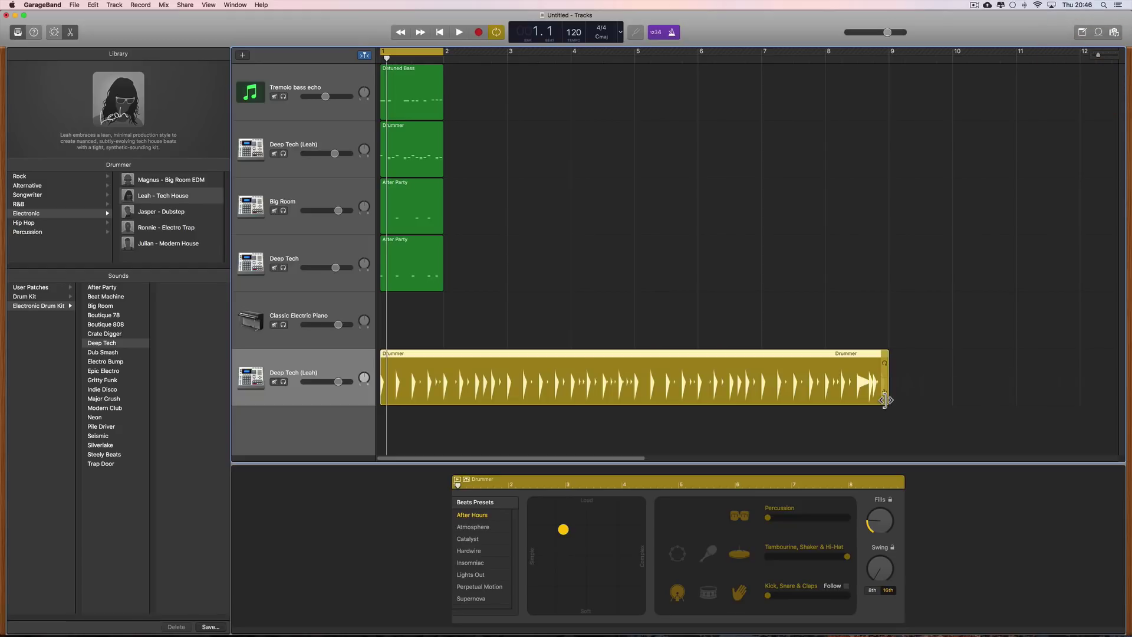
left_click_drag(884, 400, 441, 372)
left_click(1112, 57)
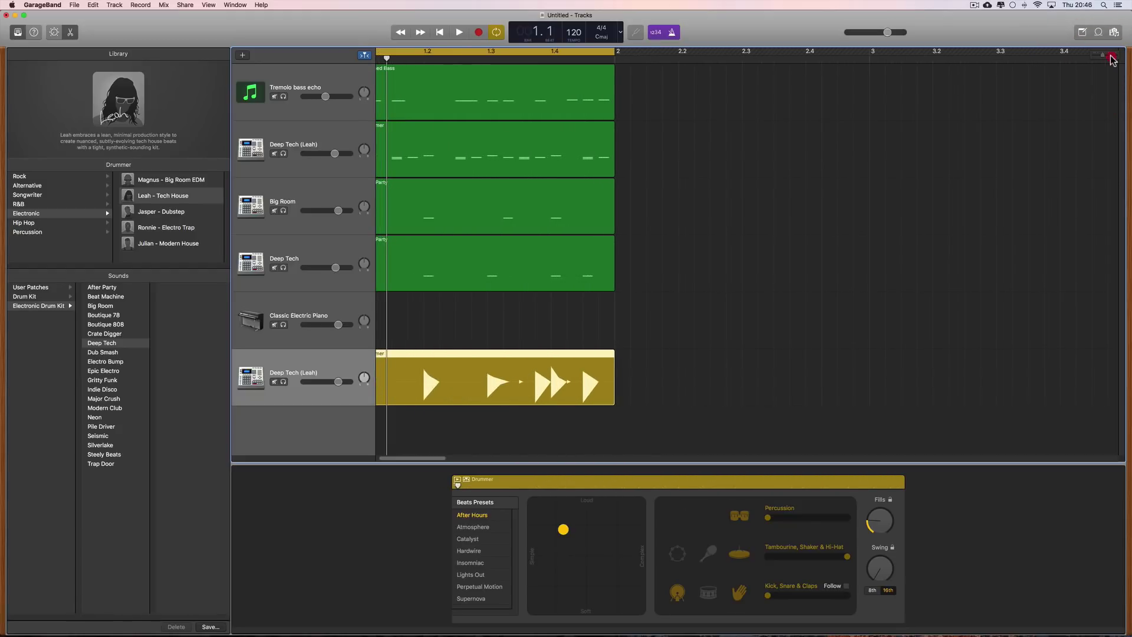
left_click_drag(430, 458, 409, 455)
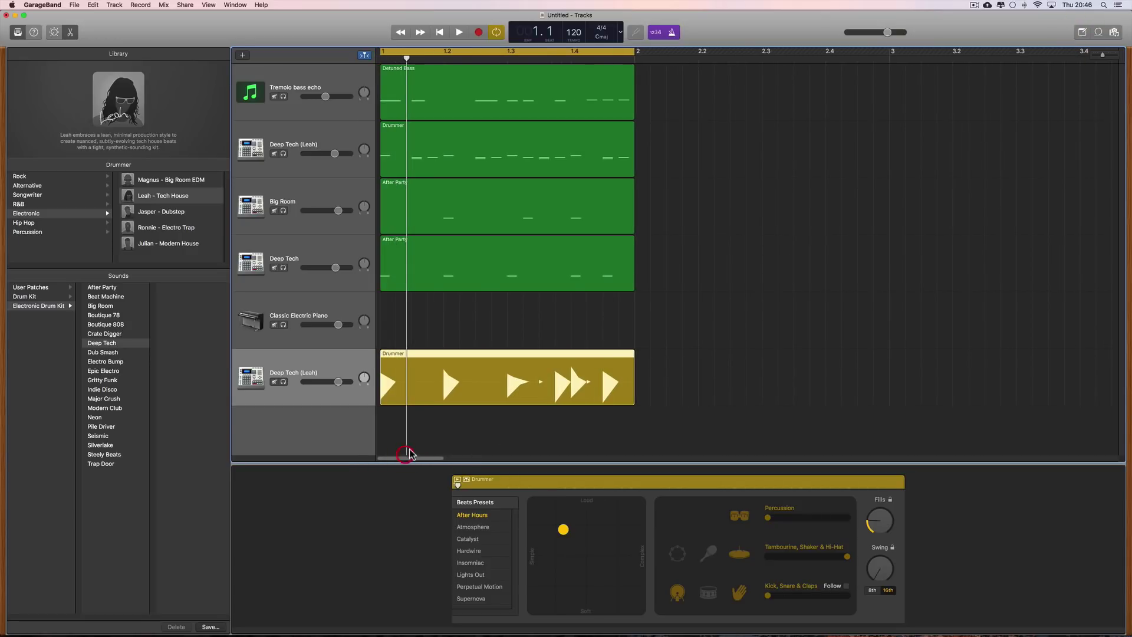
- Make the new Drummer beat more complex with tambourine and shaker on, percussion off, mid hi-hat variation and no fills, and play it with the loop
left_click_drag(571, 536, 623, 528)
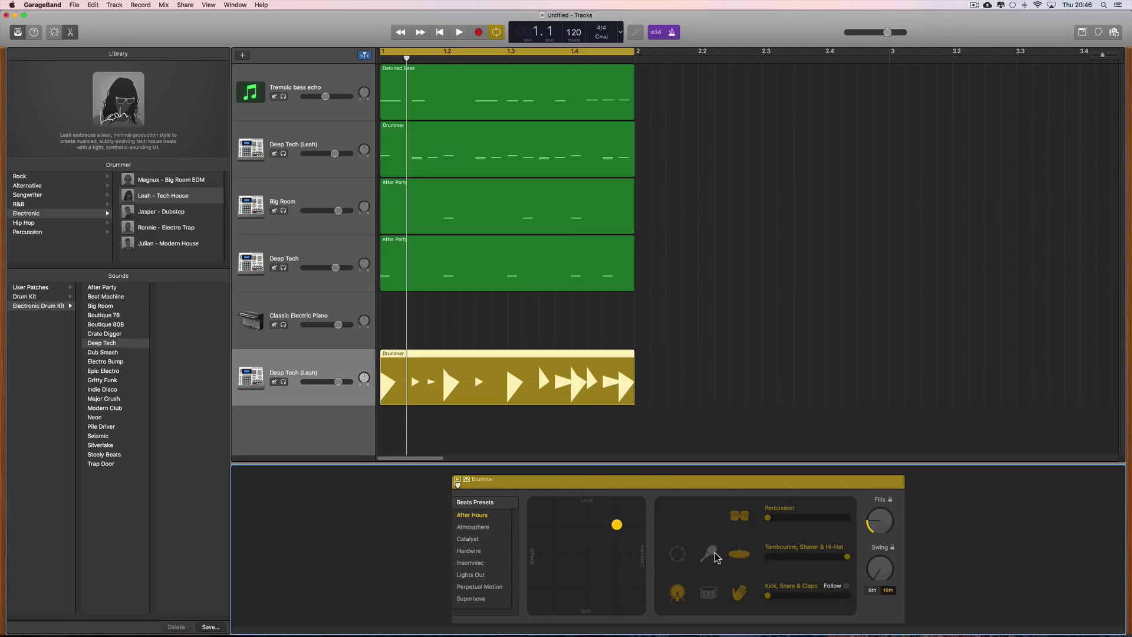
left_click(686, 557)
left_click(740, 515)
left_click_drag(848, 557, 809, 556)
left_click_drag(879, 521, 797, 590)
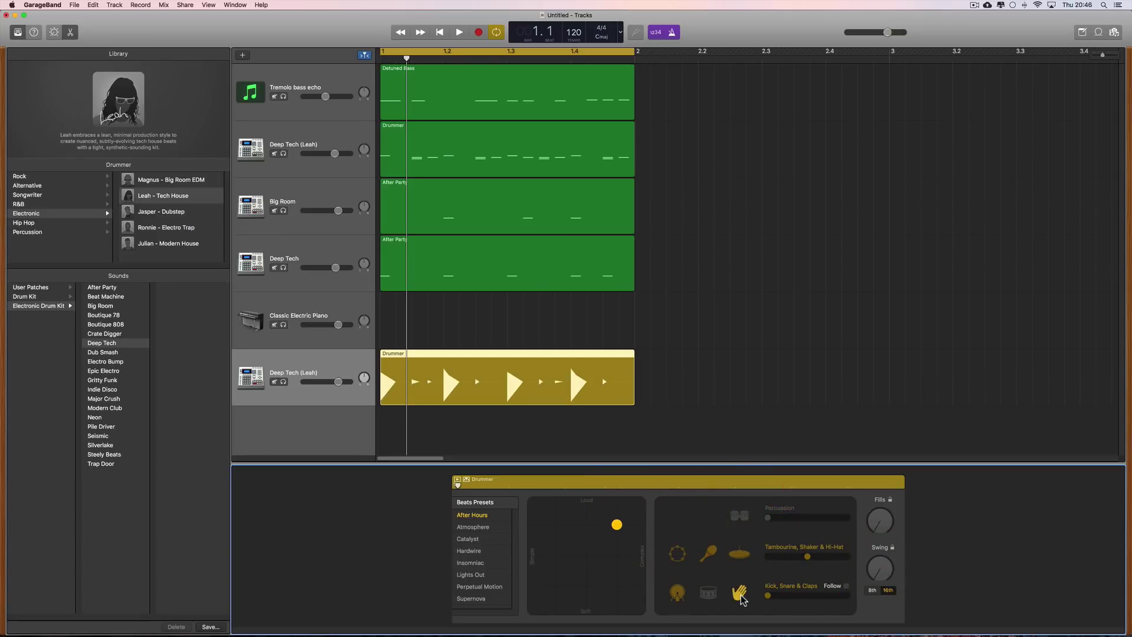
key("space")
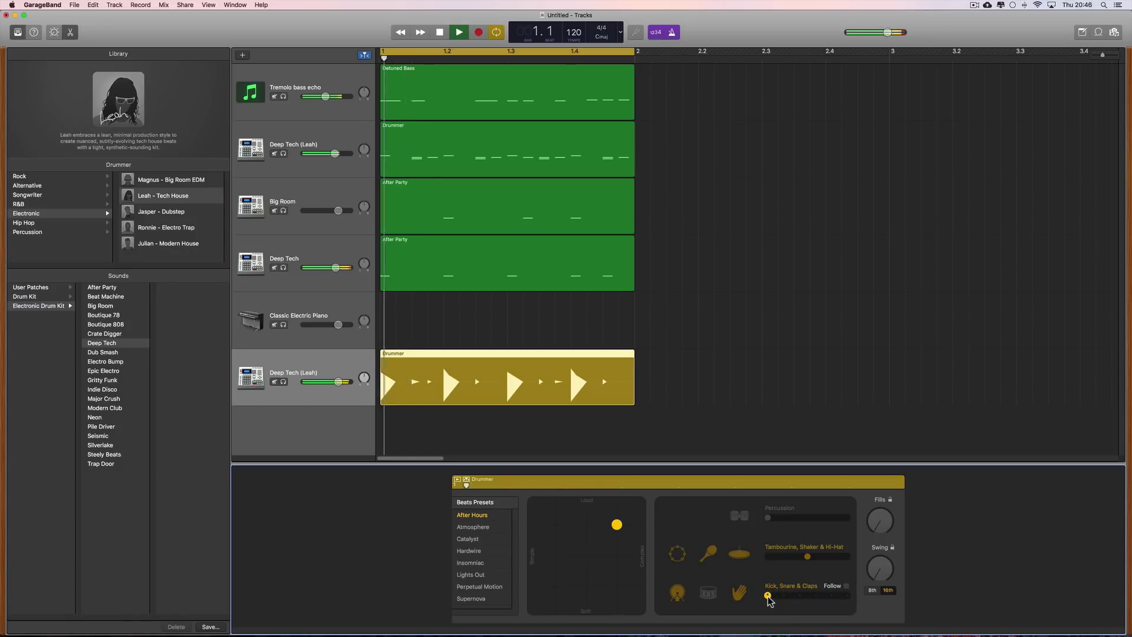
key("space")
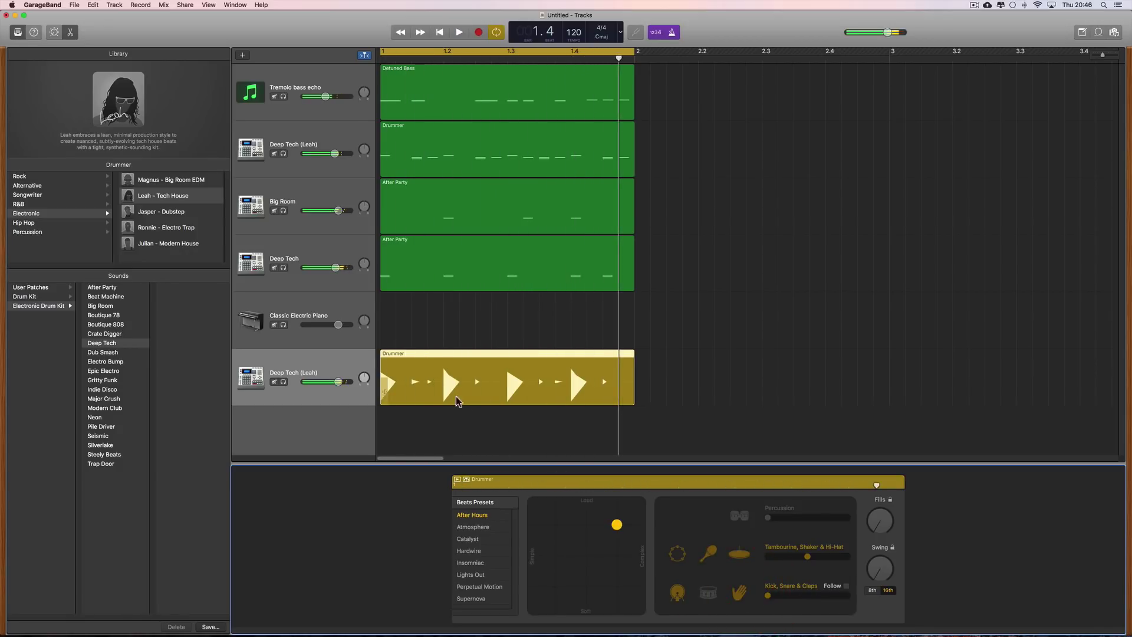
- Mute the bass and the three earlier drum tracks and listen to the new Drummer track alone
left_click(274, 153)
left_click(275, 210)
left_click(274, 268)
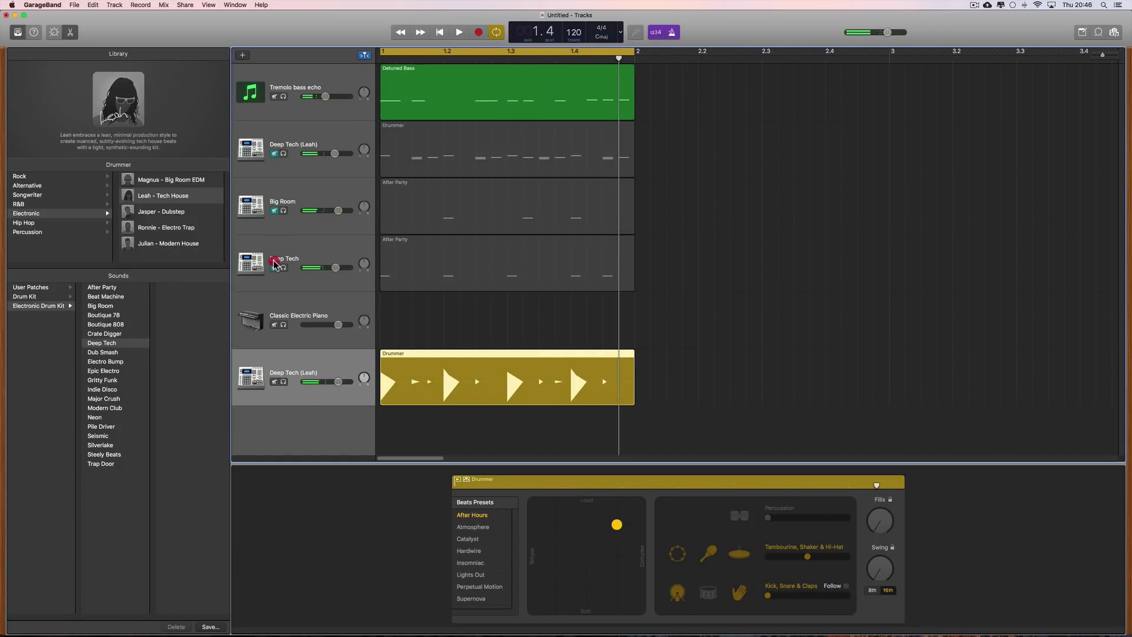
left_click(274, 96)
key("space")
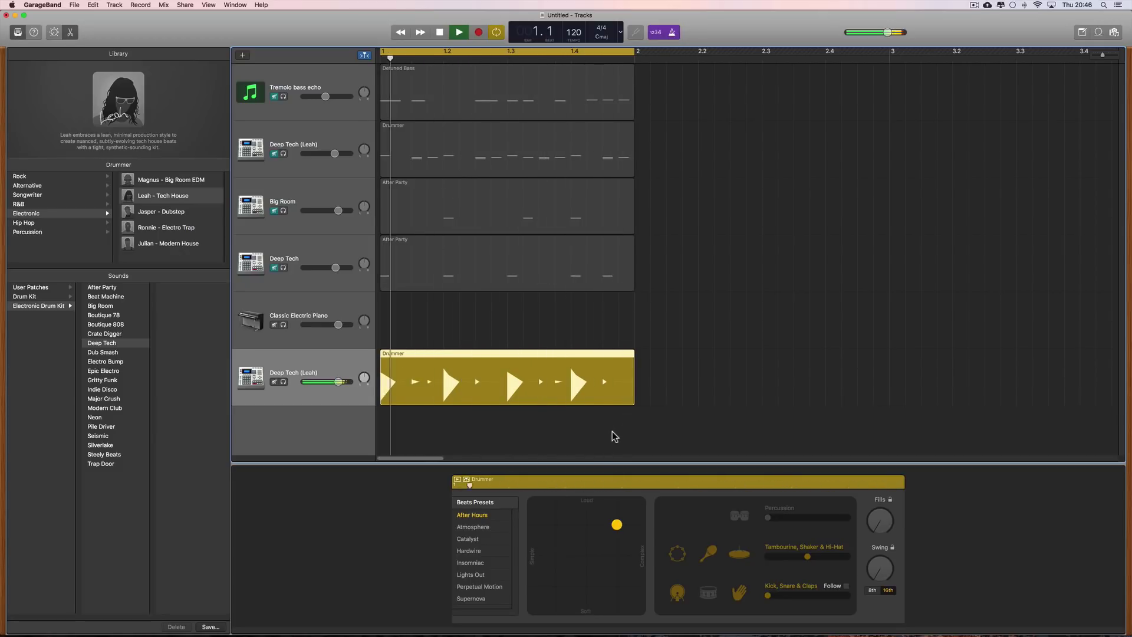
key("space")
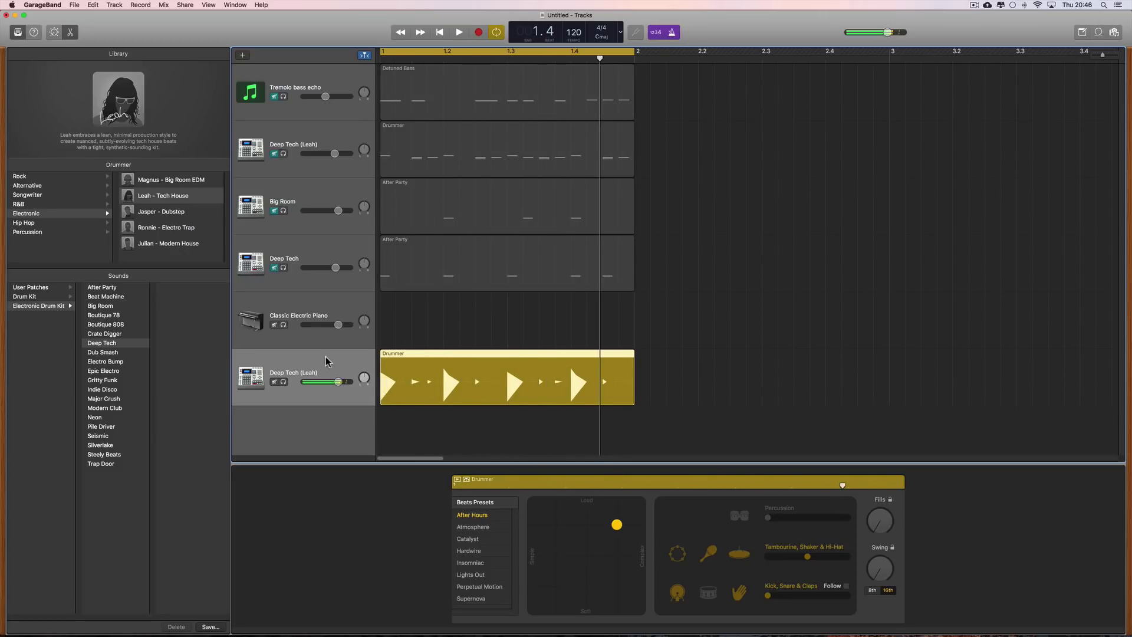
- Open the new Drummer track's Compressor, set the threshold to −28.5 dB and listen to the track
left_click(54, 31)
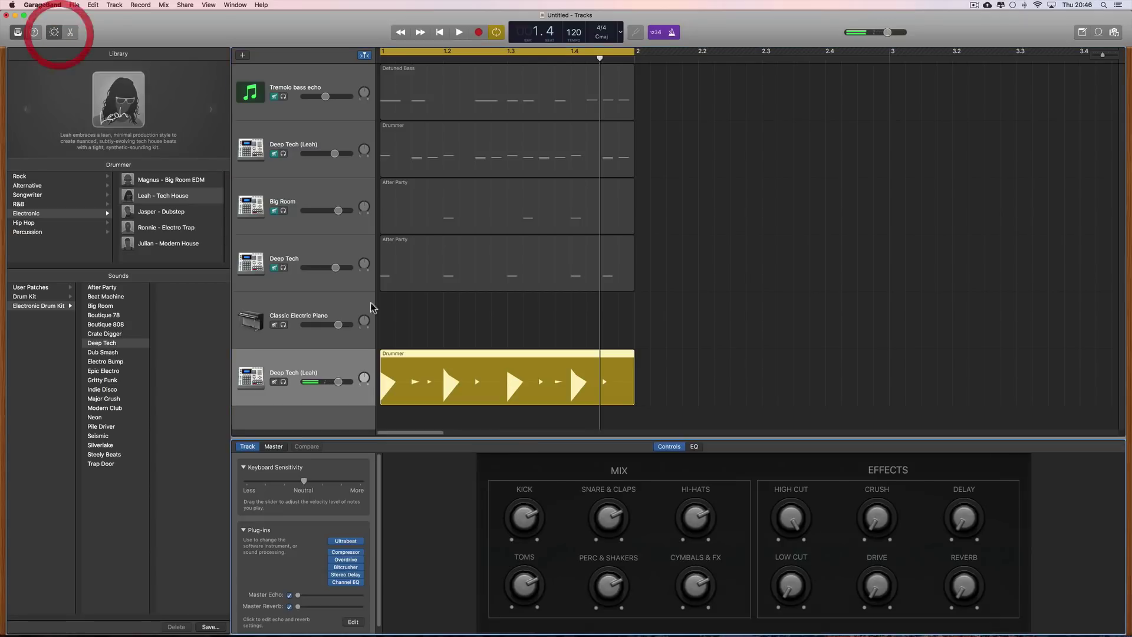
left_click(347, 552)
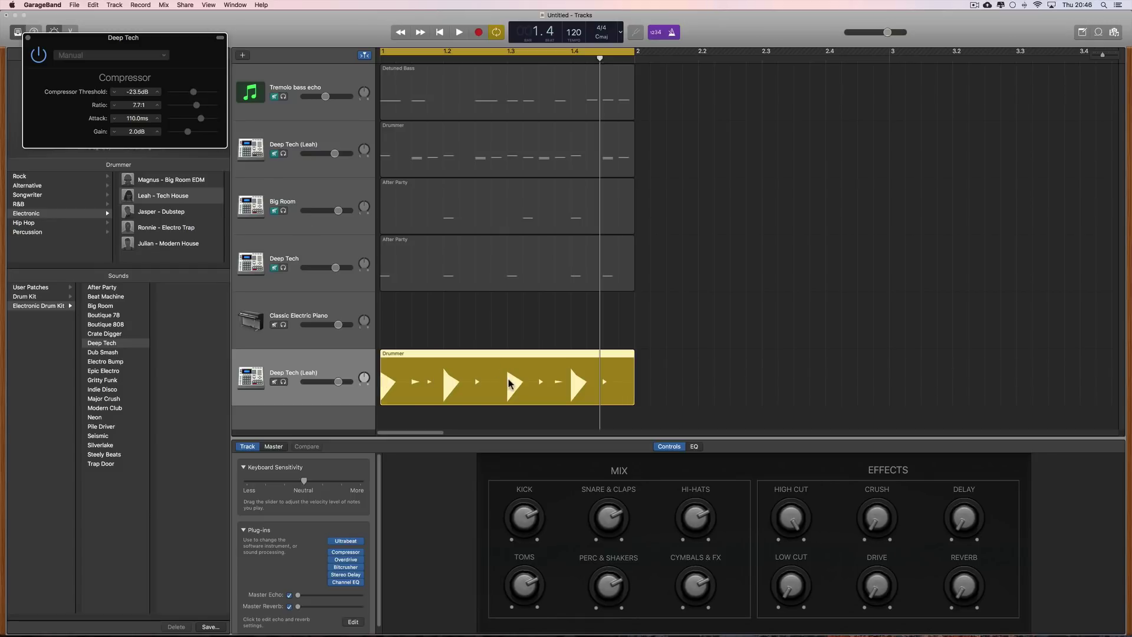
left_click(189, 94)
key("space")
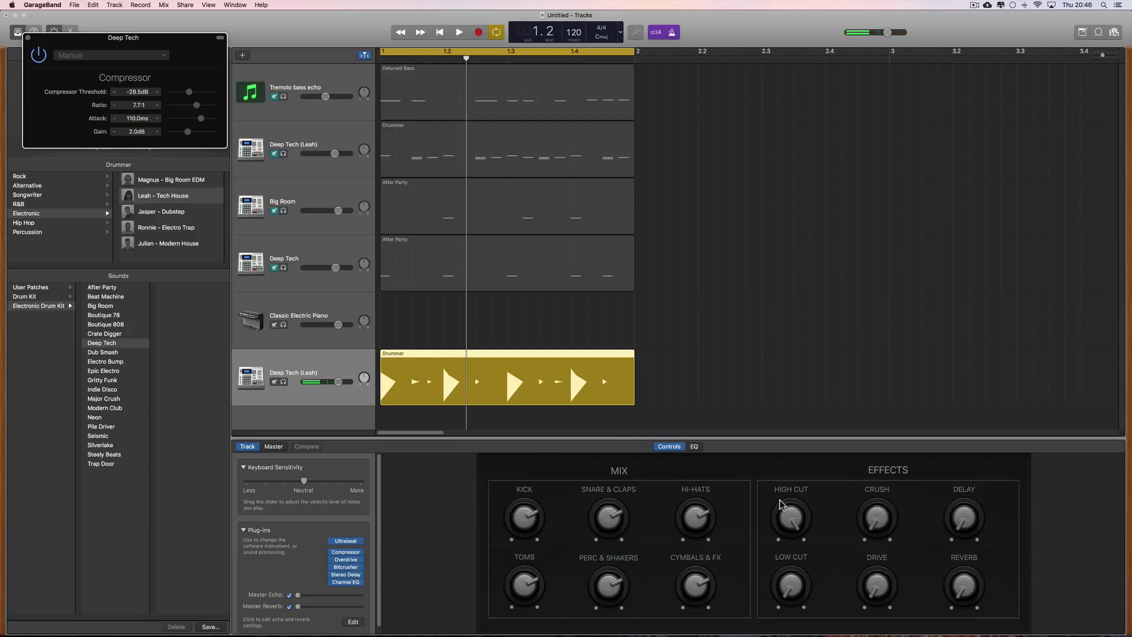
- Shape the new Drummer track's EQ with +7 dB at 99 Hz, −9.5 dB at 680 Hz and +8.5 dB at 3000 Hz, and listen
left_click(694, 447)
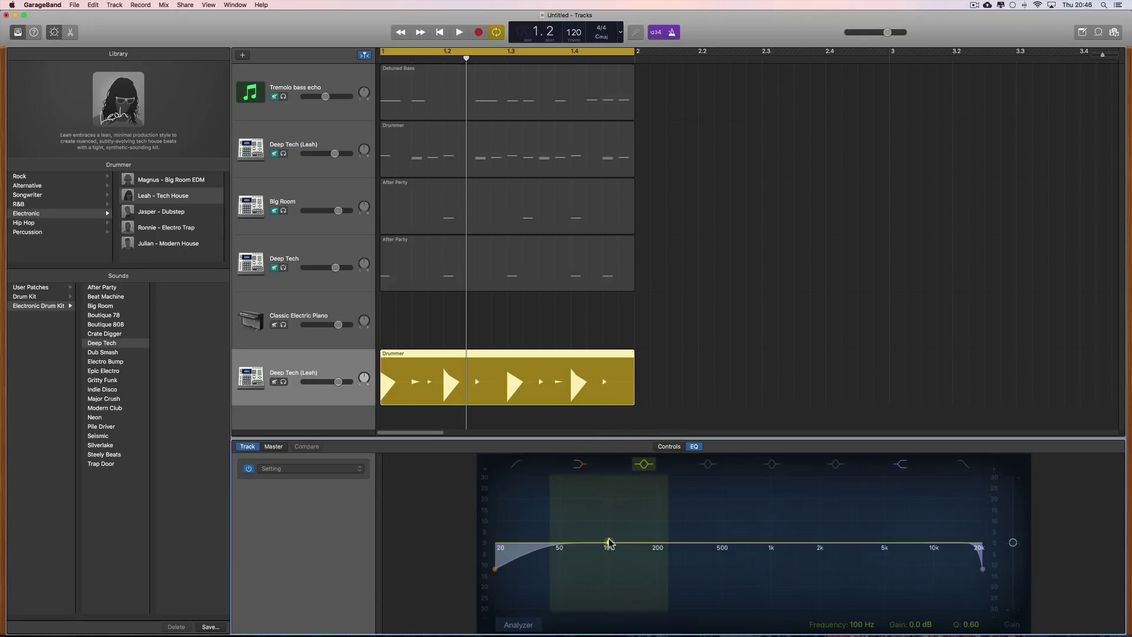
left_click_drag(610, 543, 607, 528)
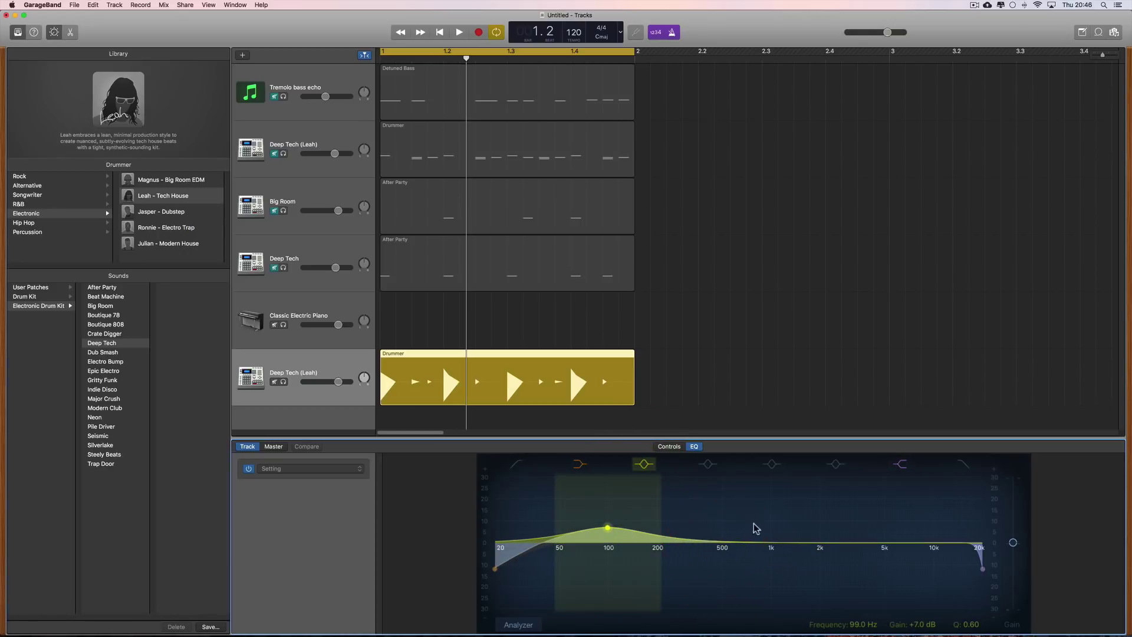
left_click(711, 464)
left_click_drag(684, 548, 750, 570)
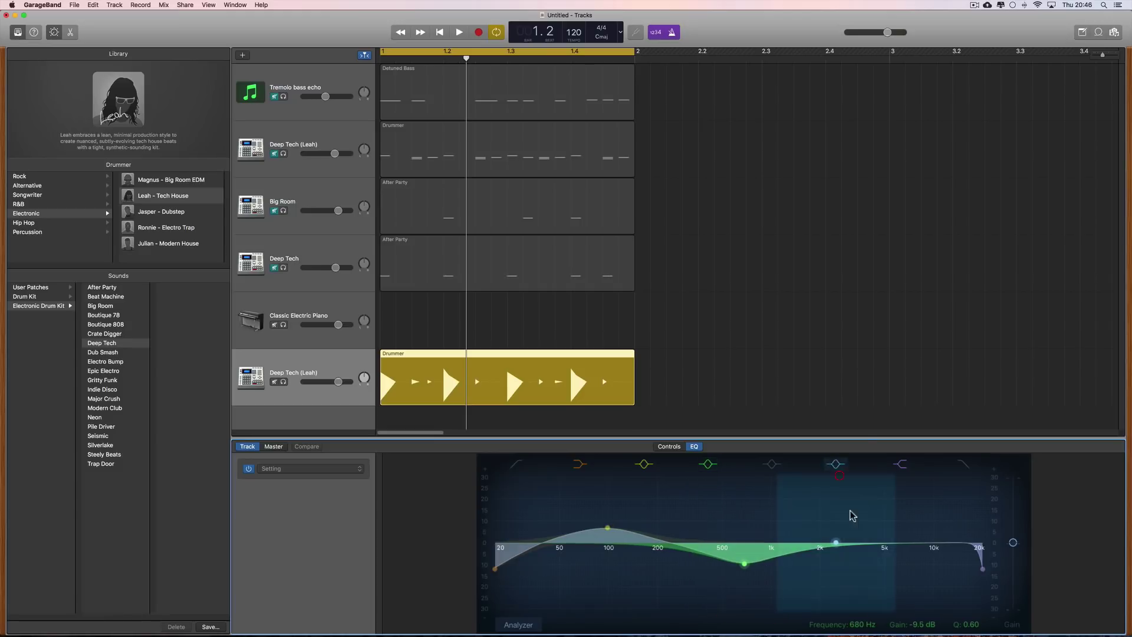
left_click_drag(836, 544, 849, 522)
key("space")
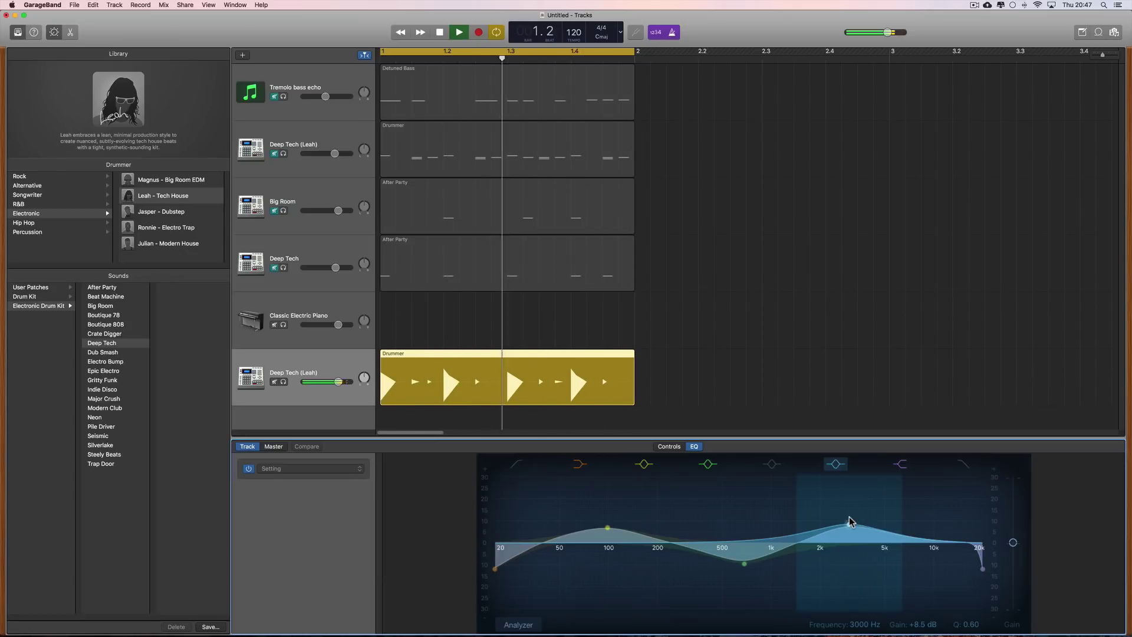
key("space")
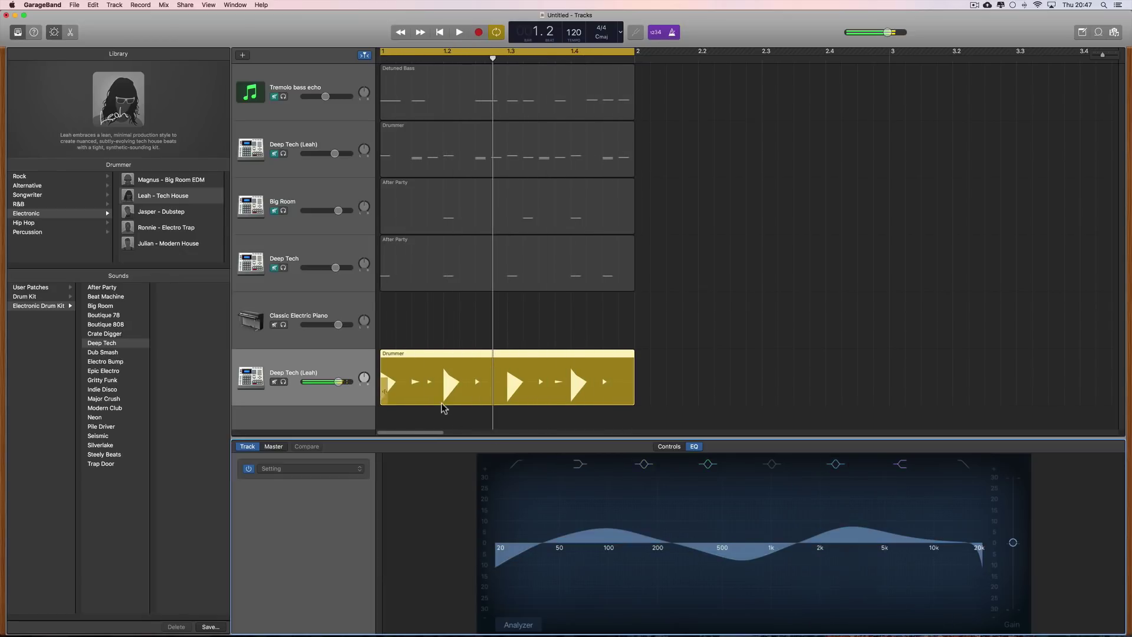
- Rebalance the new Drummer kit's kick, snare and claps, hi-hats and percussion levels and try some reverb while the beat plays
left_click(670, 447)
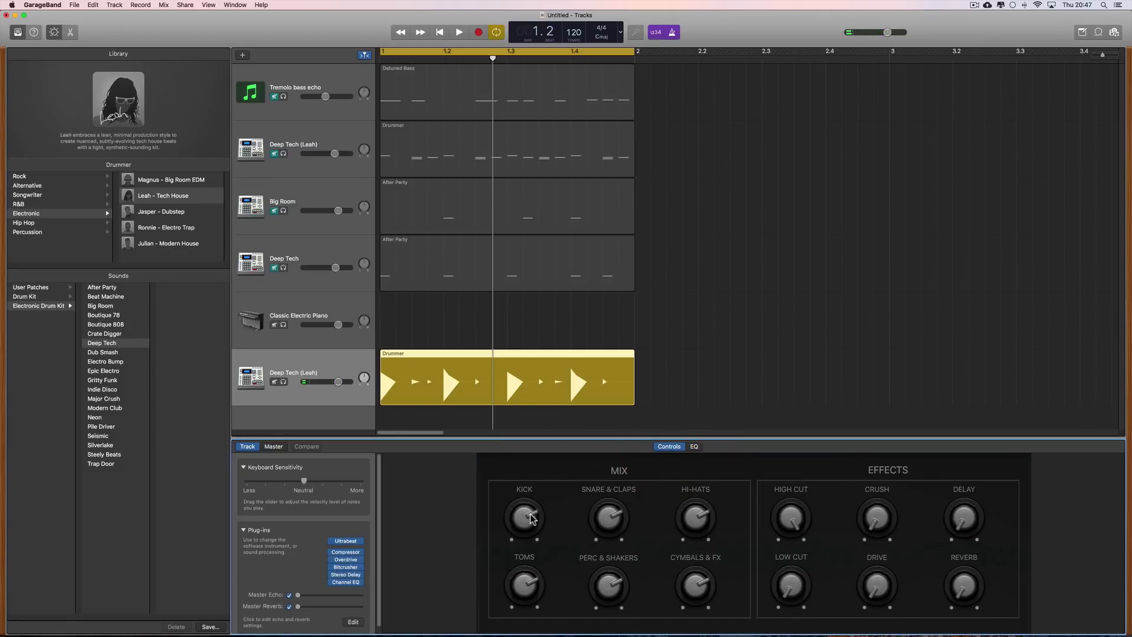
left_click_drag(531, 518, 537, 526)
key("space")
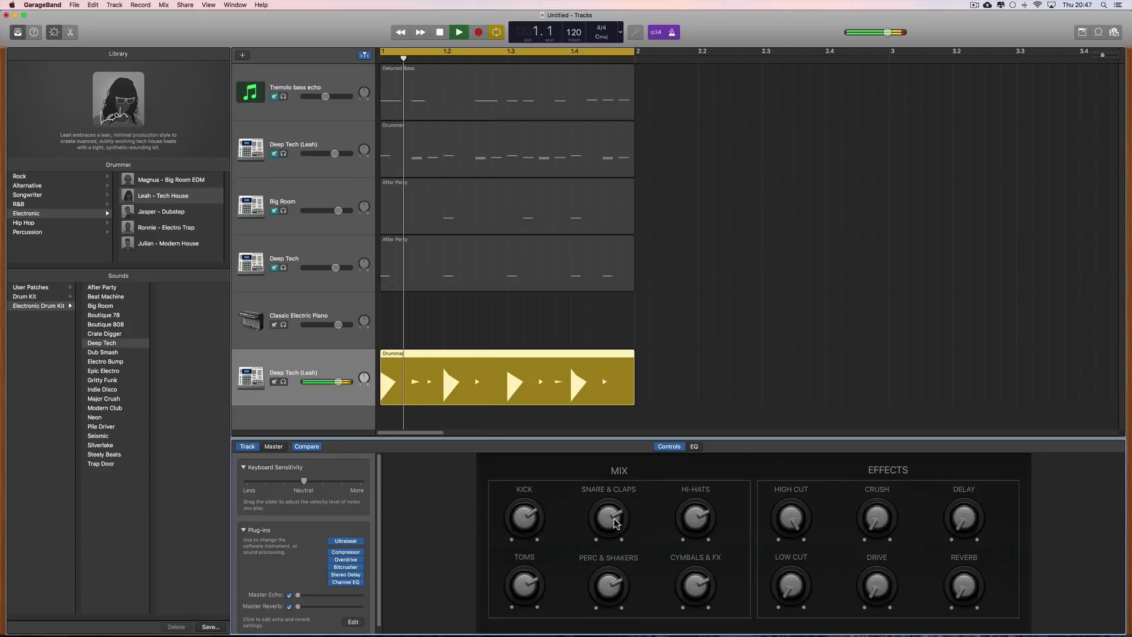
left_click_drag(616, 512, 613, 511)
left_click_drag(691, 496, 689, 507)
left_click_drag(608, 568, 618, 575)
left_click_drag(972, 566, 970, 578)
key("space")
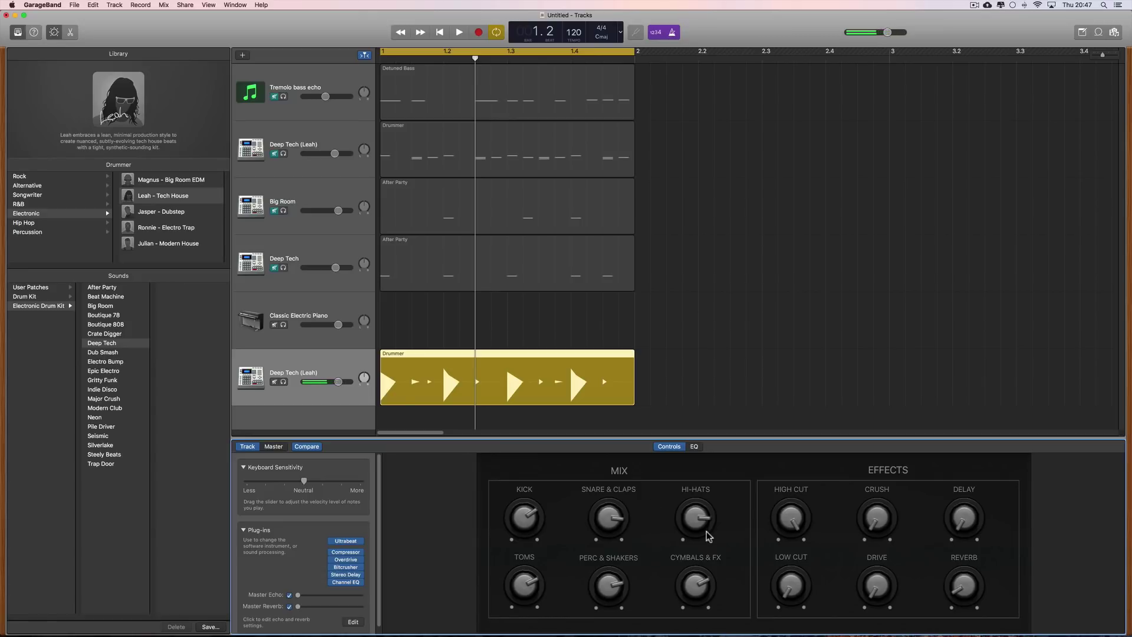
- Turn the new Drummer track's reverb back down, check its EQ curve and play the beat
left_click(962, 588)
left_click(971, 601)
left_click(700, 447)
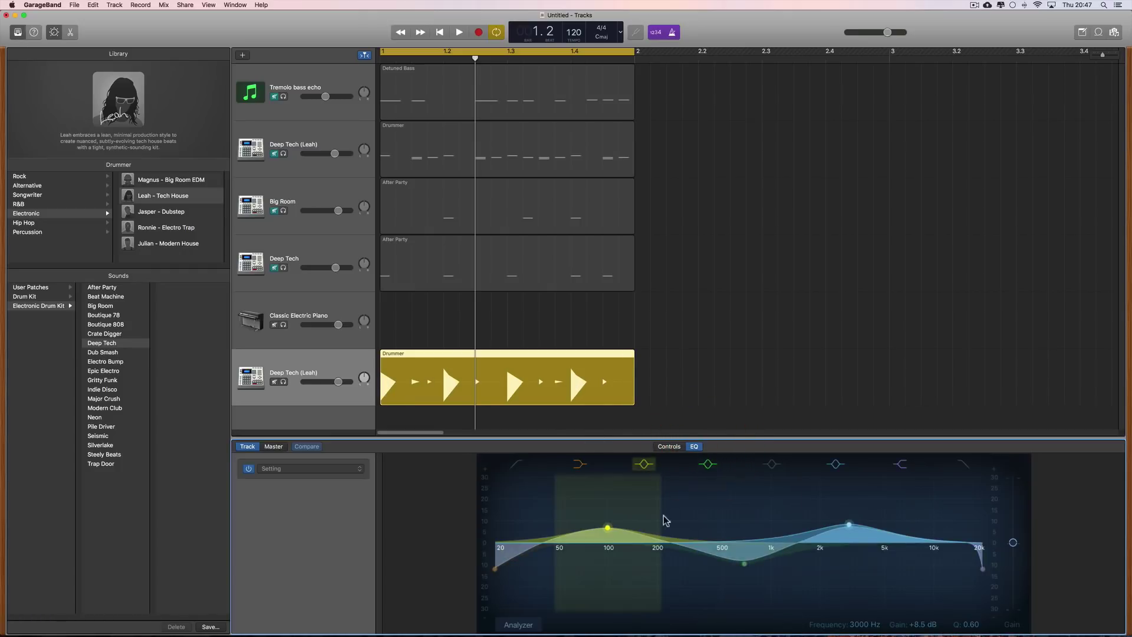
left_click(671, 447)
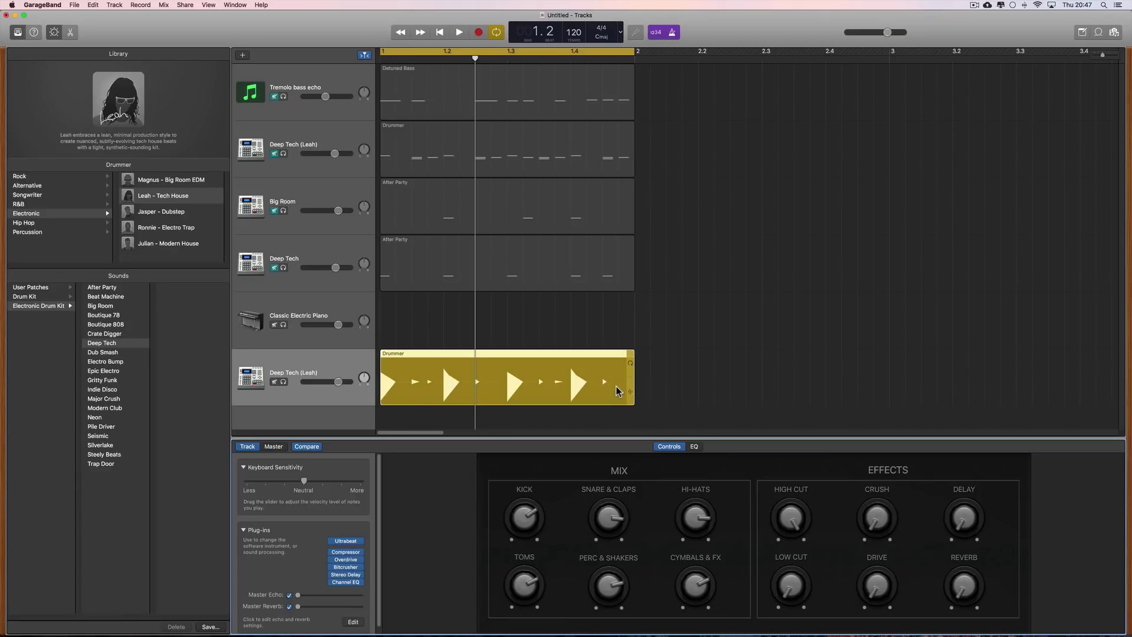
key("space")
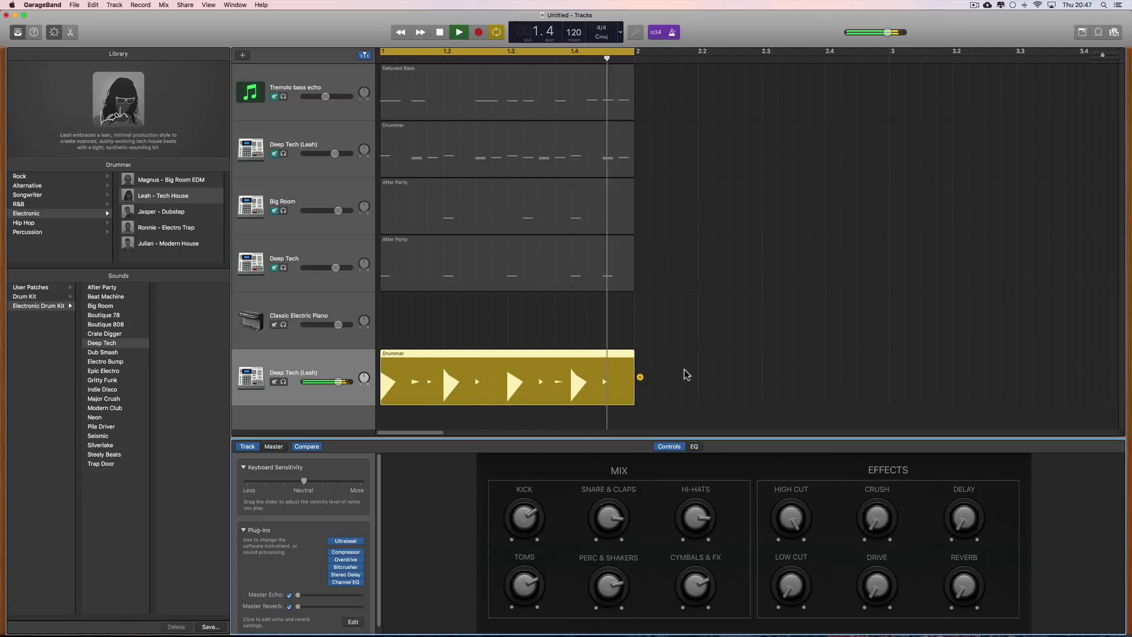
key("space")
- Mute the new Drummer track, unmute the three earlier drum tracks and listen to that layered beat
left_click(274, 382)
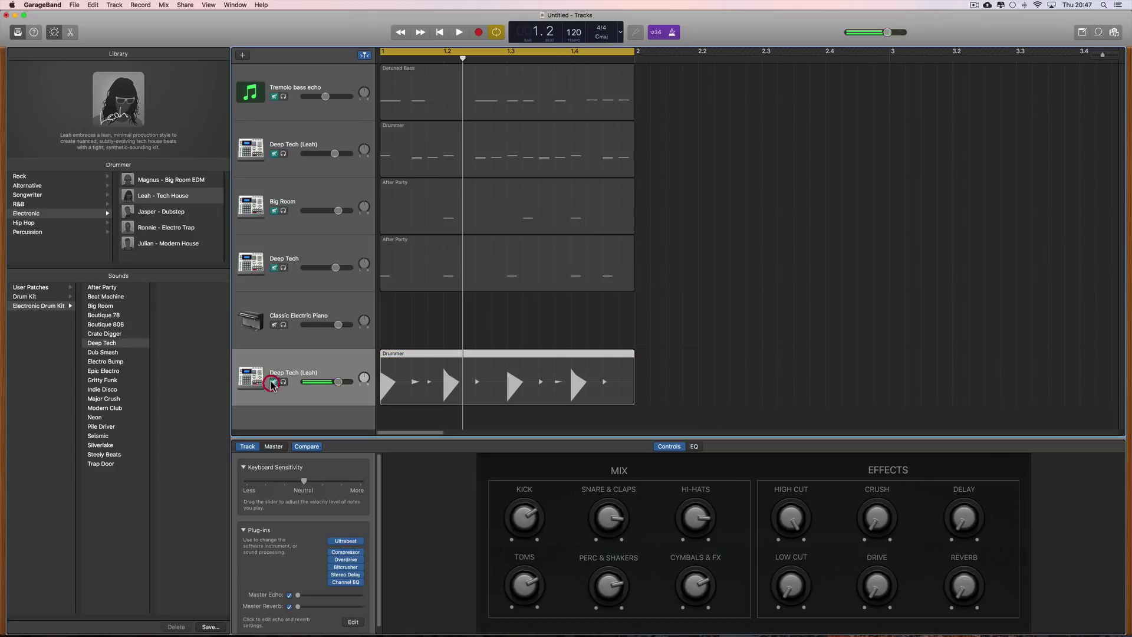
left_click_drag(274, 155, 275, 267)
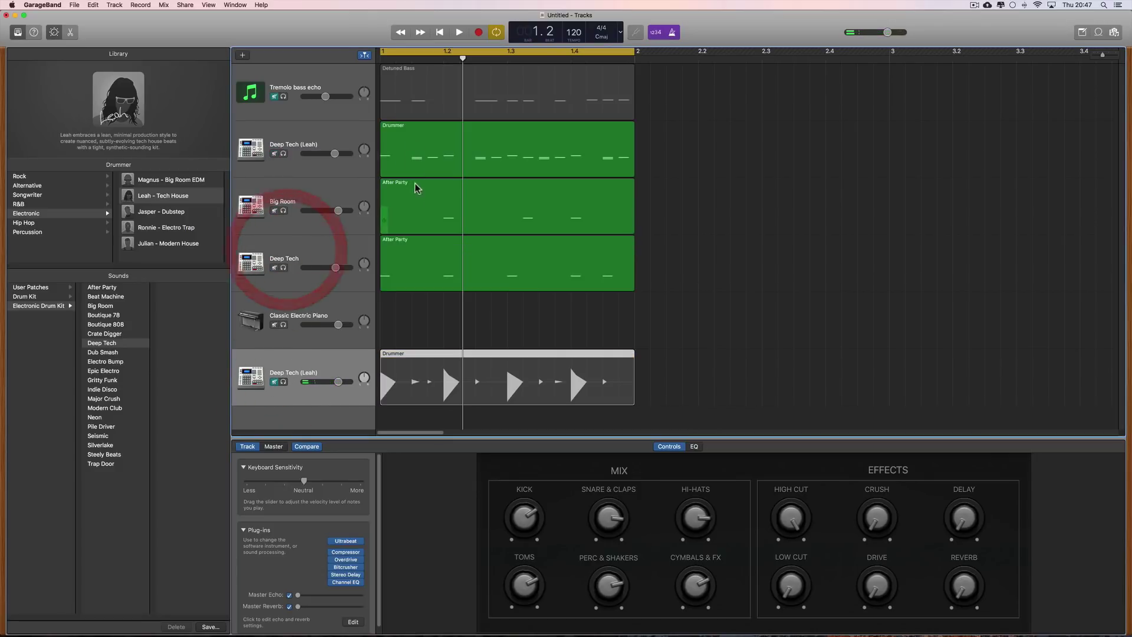
left_click(446, 211)
left_click(464, 260)
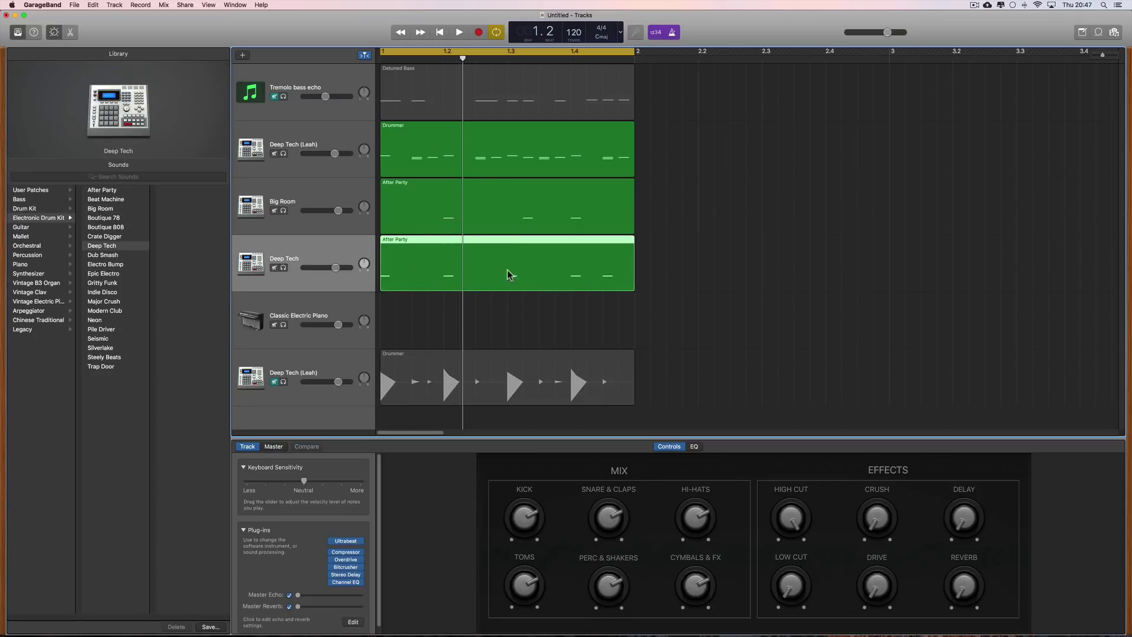
key("space")
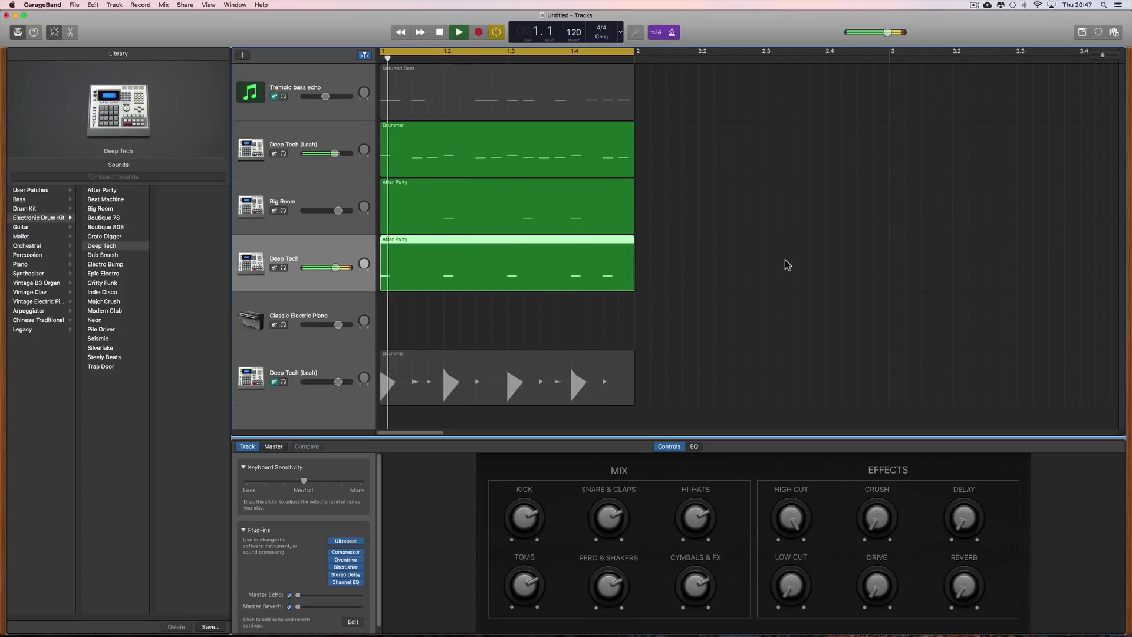
key("space")
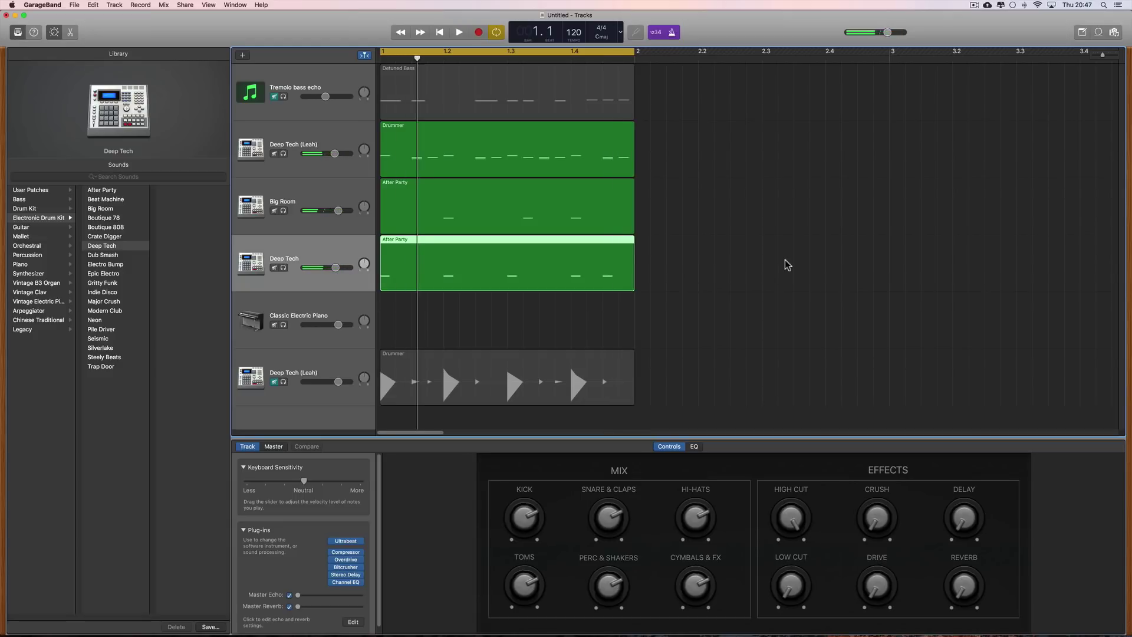
key("space")
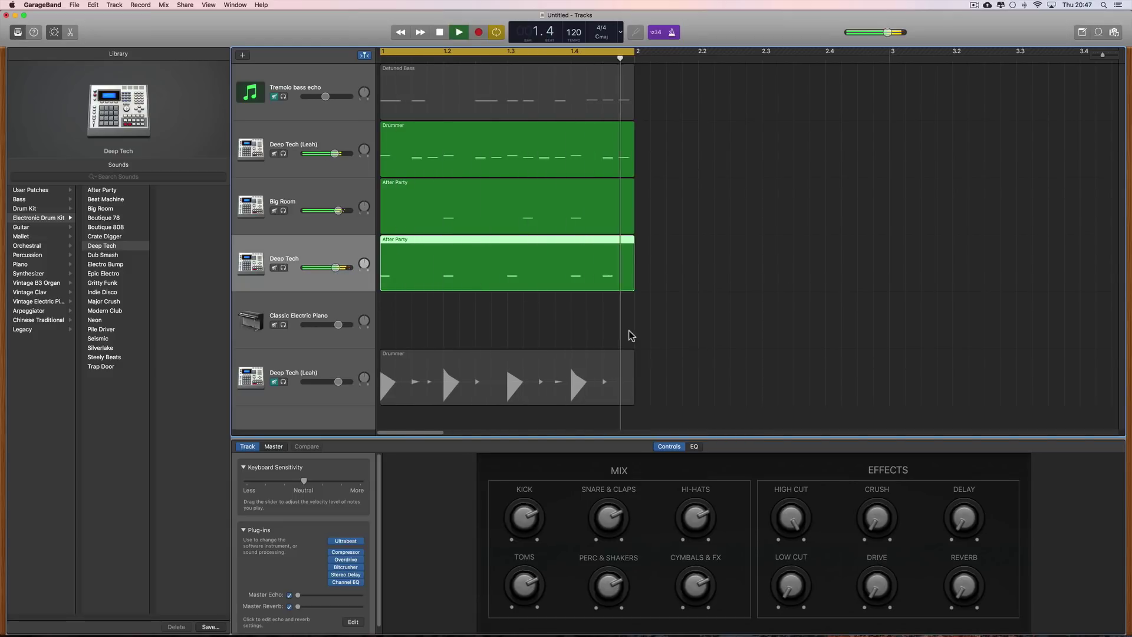
key("space")
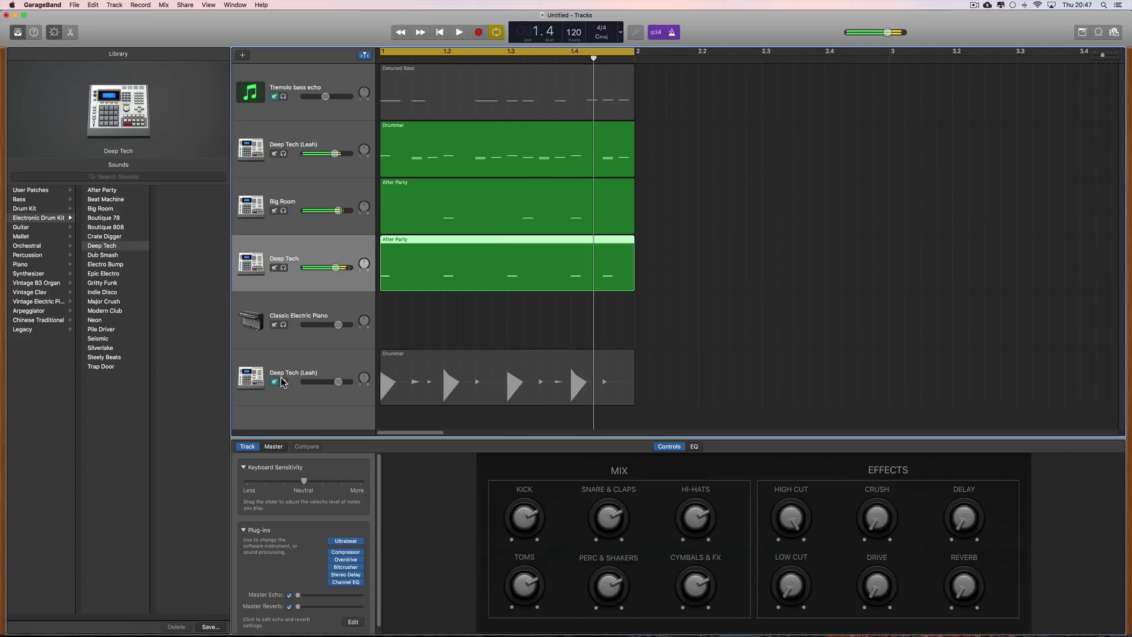
- Solo the new Drummer track during playback and unsolo it to compare it with the three layered drum tracks
left_click(283, 381)
key("space")
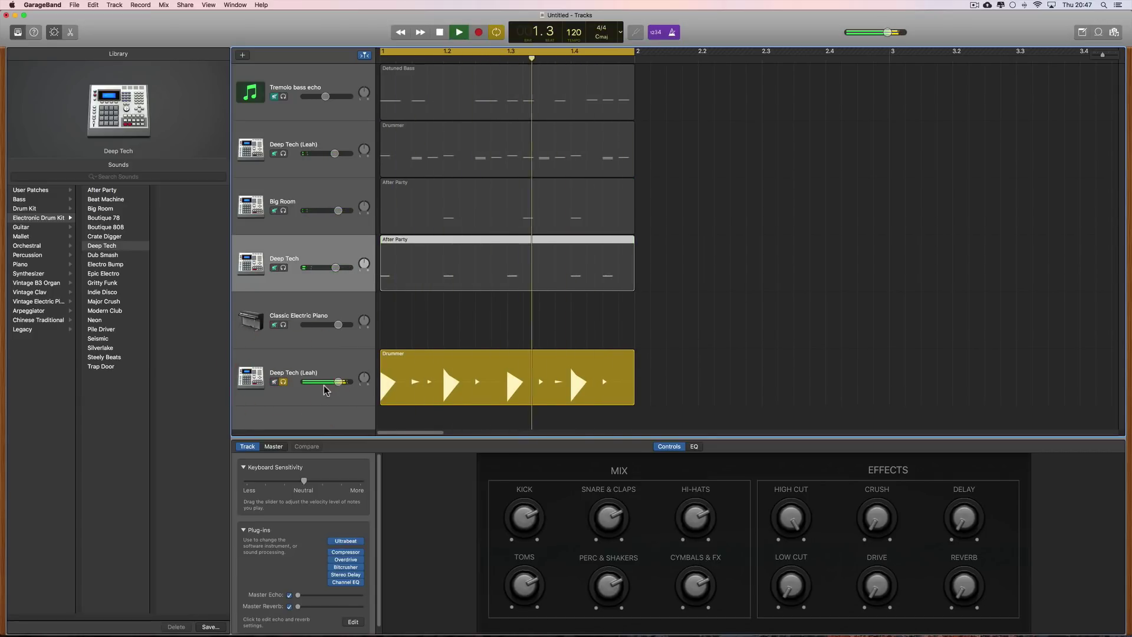
left_click(284, 382)
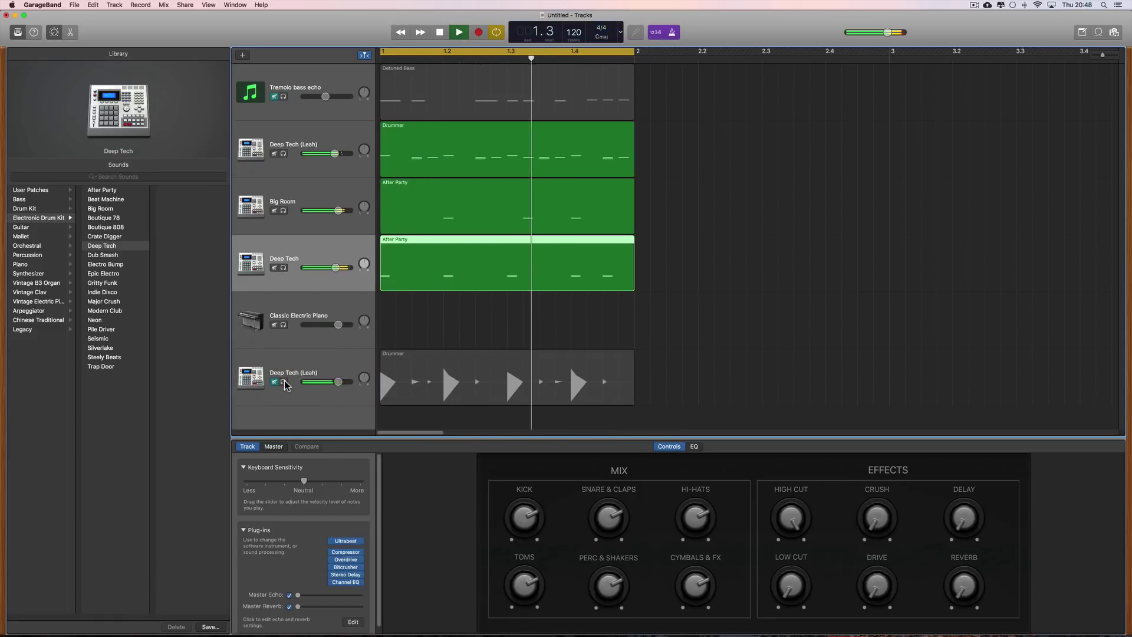
key("space")
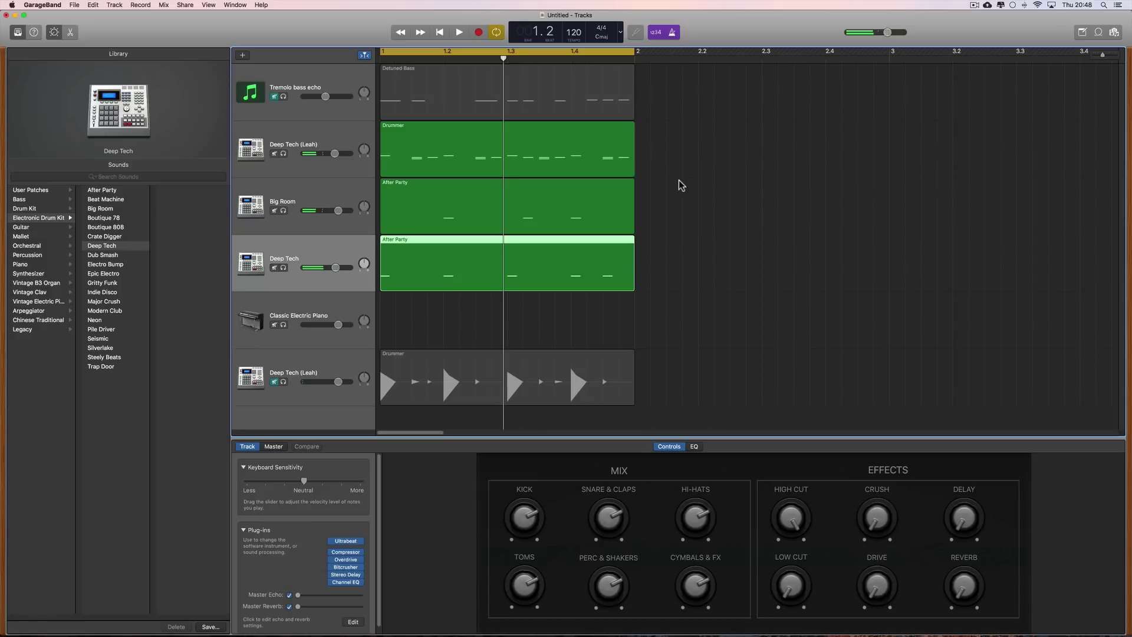
- Examine the new Drummer region's beat settings and the notes of the three earlier drum regions in the Piano Roll
left_click(446, 368)
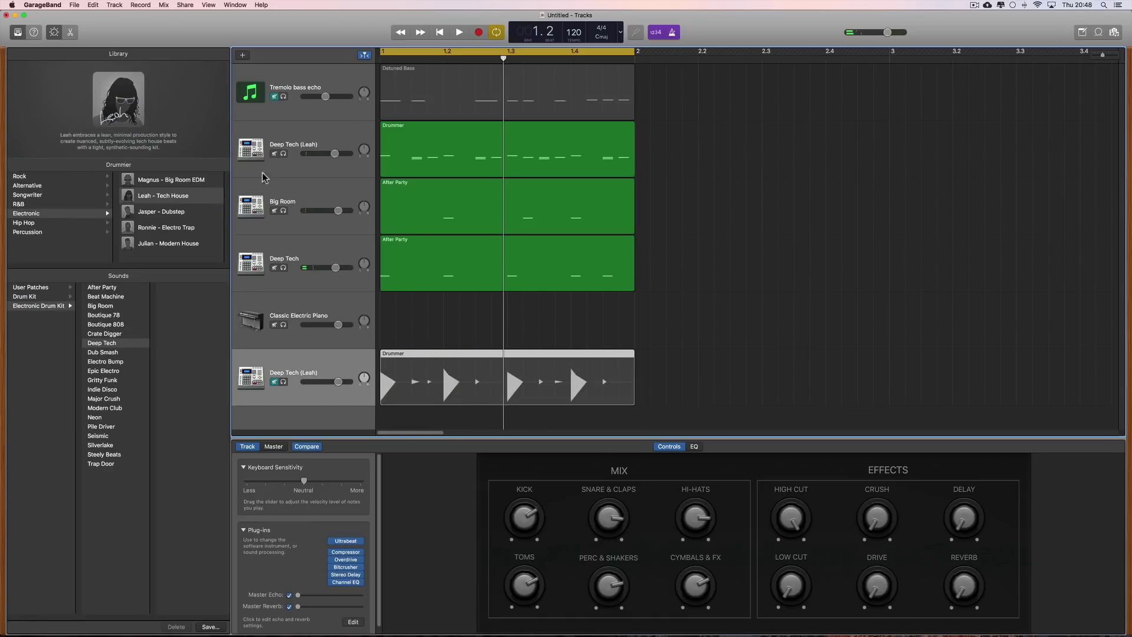
left_click(71, 32)
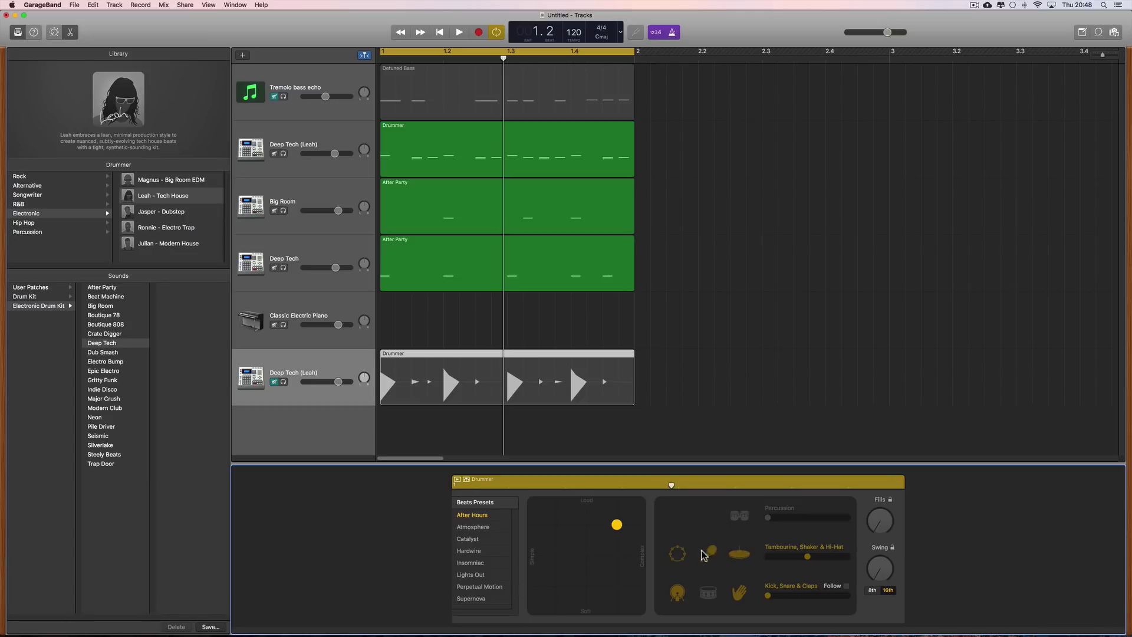
left_click(506, 155)
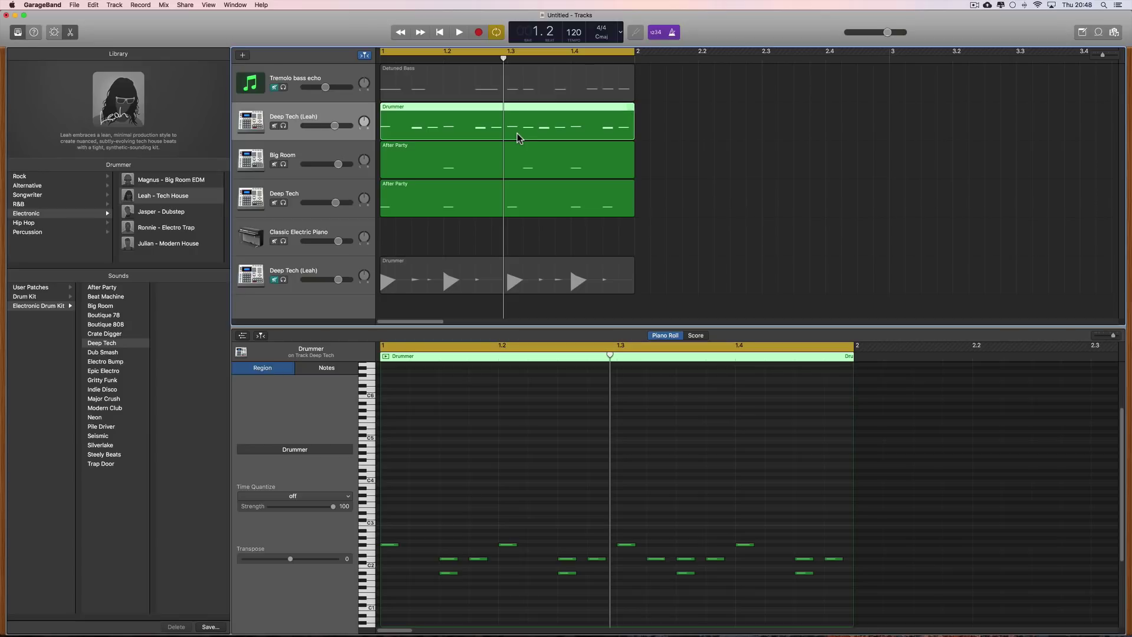
left_click(476, 168)
left_click(487, 189)
left_click(471, 165)
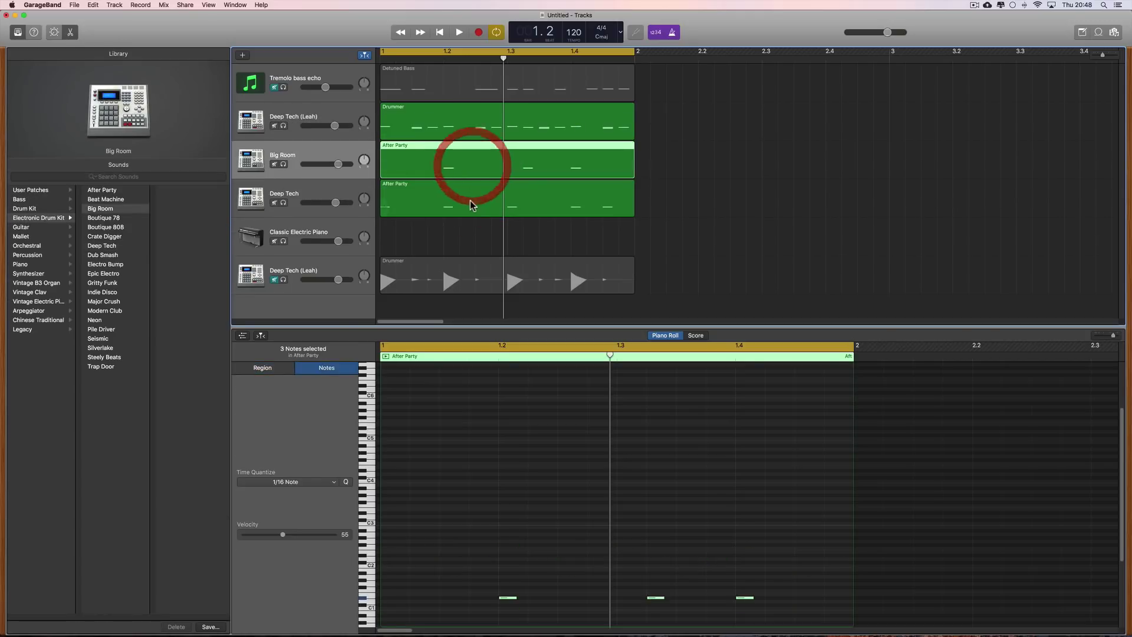
left_click(470, 200)
left_click(438, 127)
left_click(447, 148)
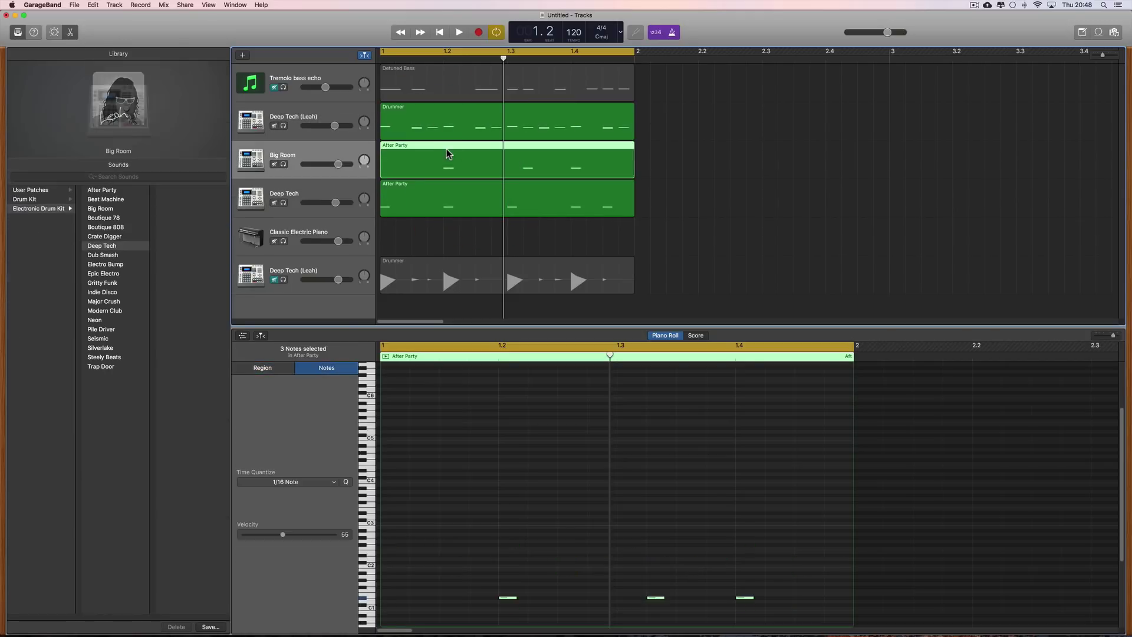
left_click(476, 203)
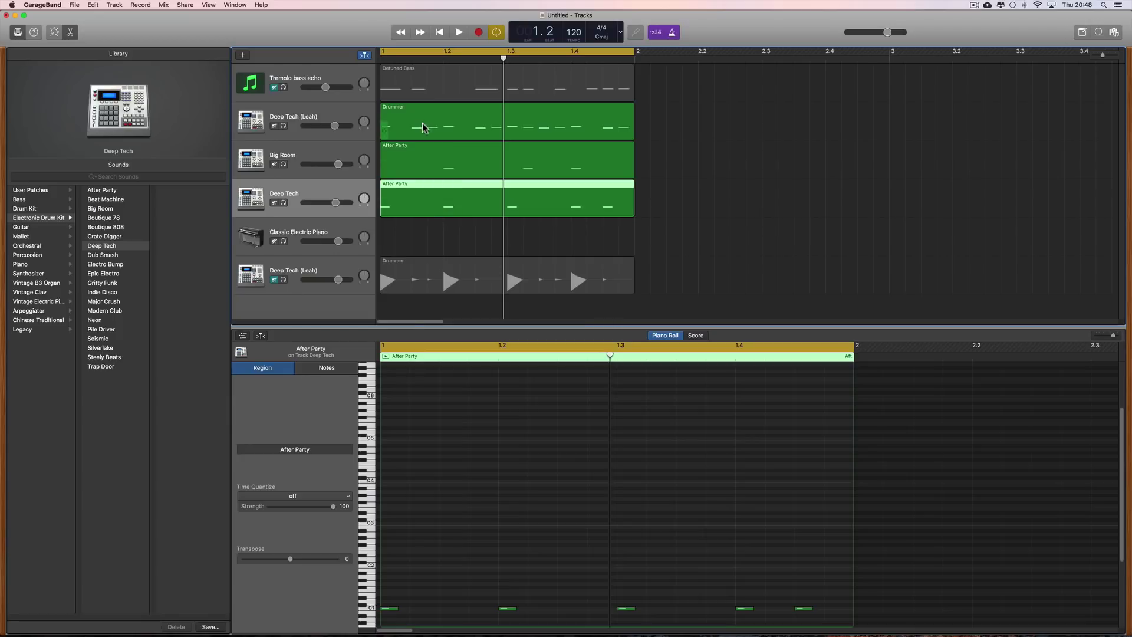
- Go through the three earlier drum tracks one by one again, comparing each track's kit and note pattern
left_click(338, 116)
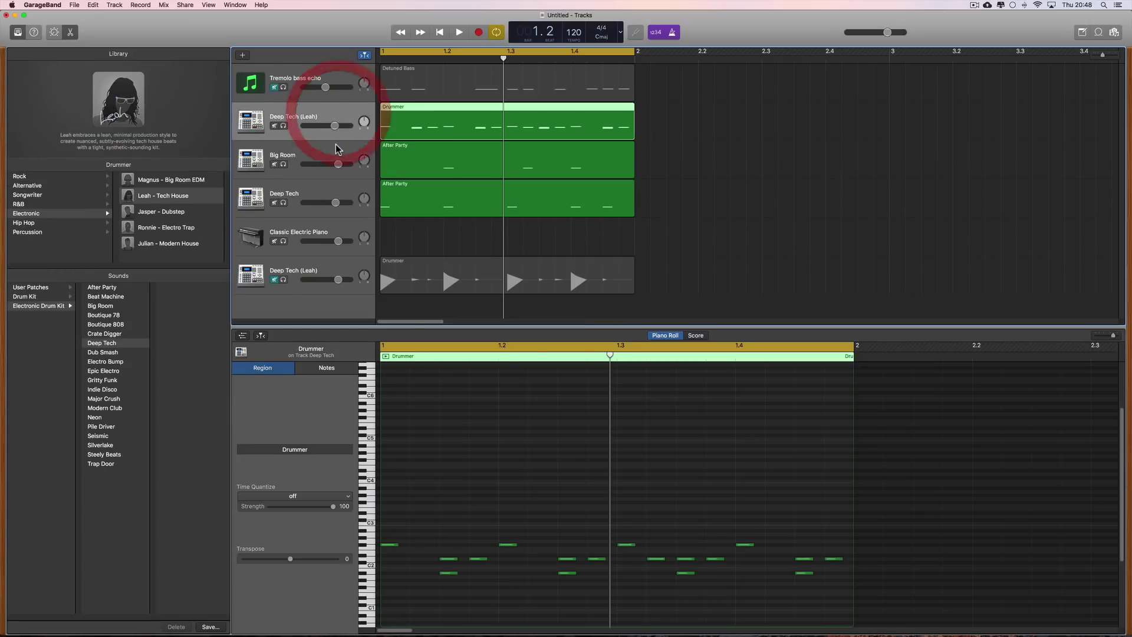
left_click(335, 147)
left_click(351, 186)
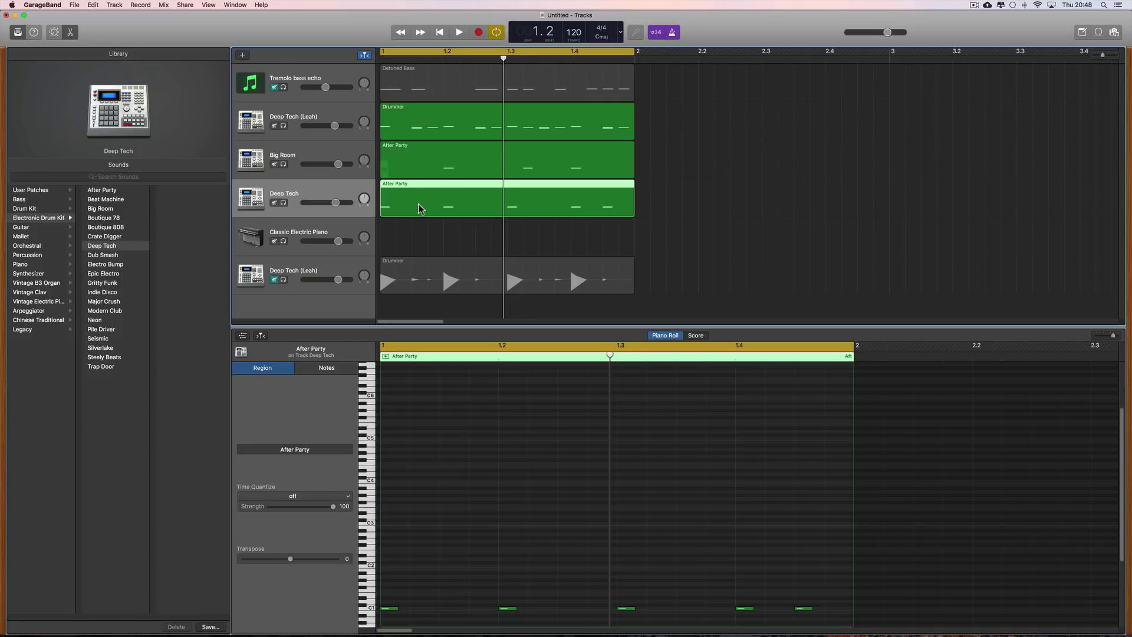
left_click(341, 118)
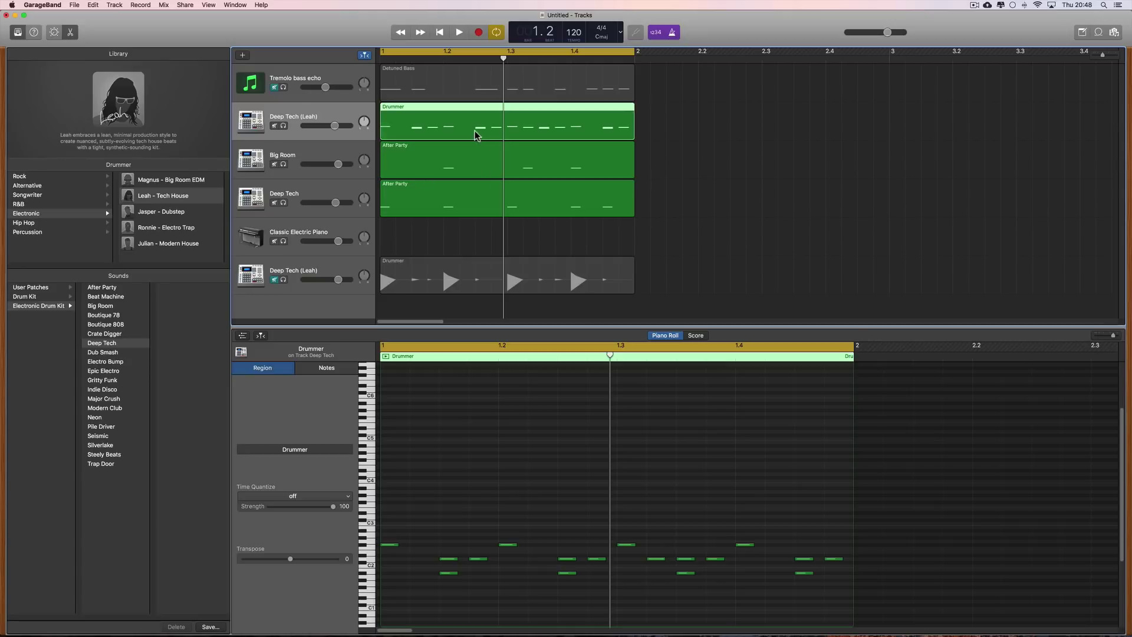
left_click(342, 157)
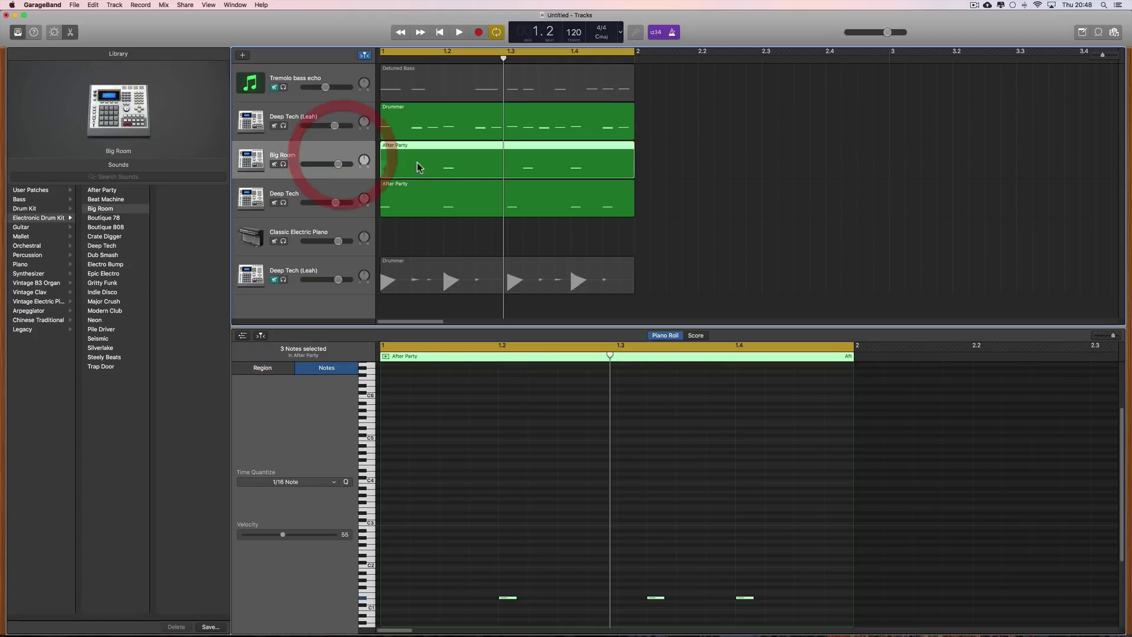
left_click(343, 205)
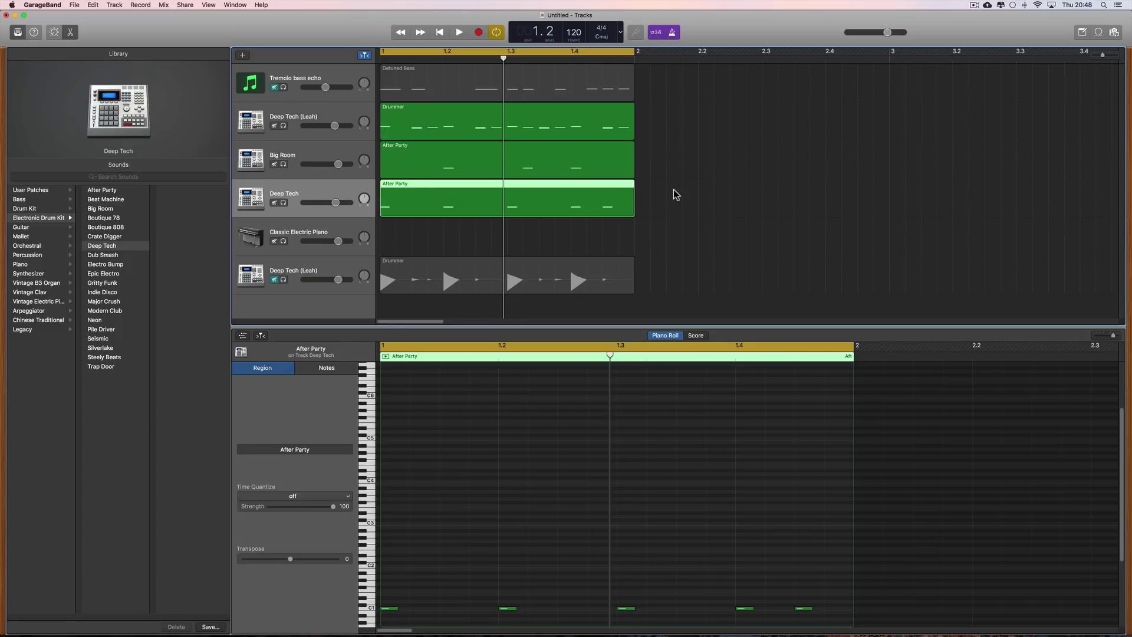
- Start playback, unmute the bass track and mute the three earlier drum tracks
key("space")
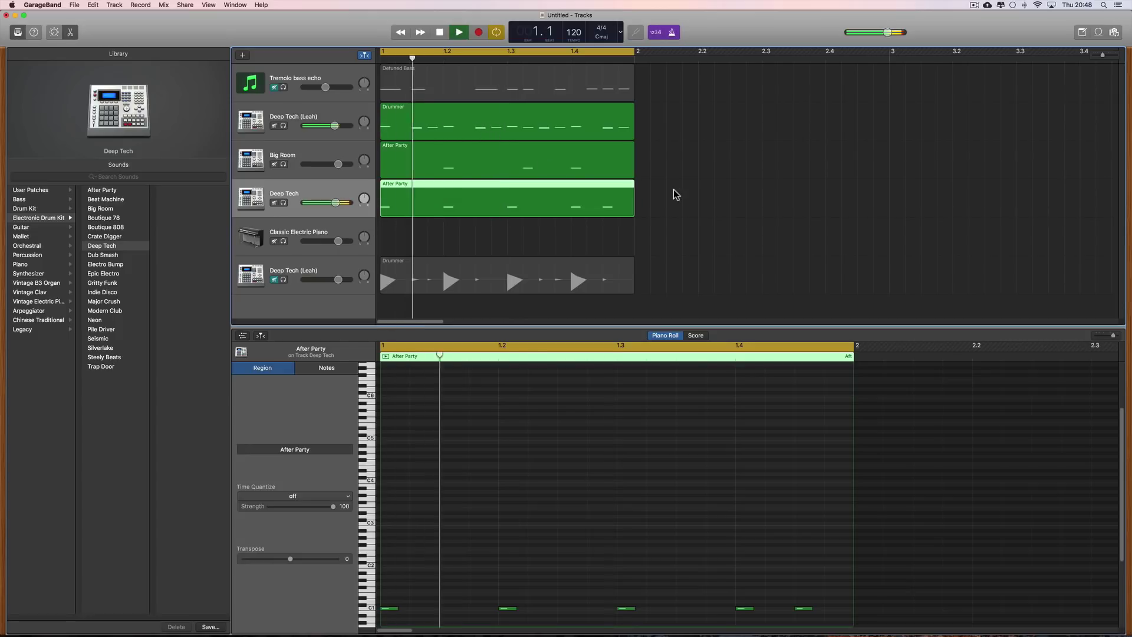
left_click(275, 88)
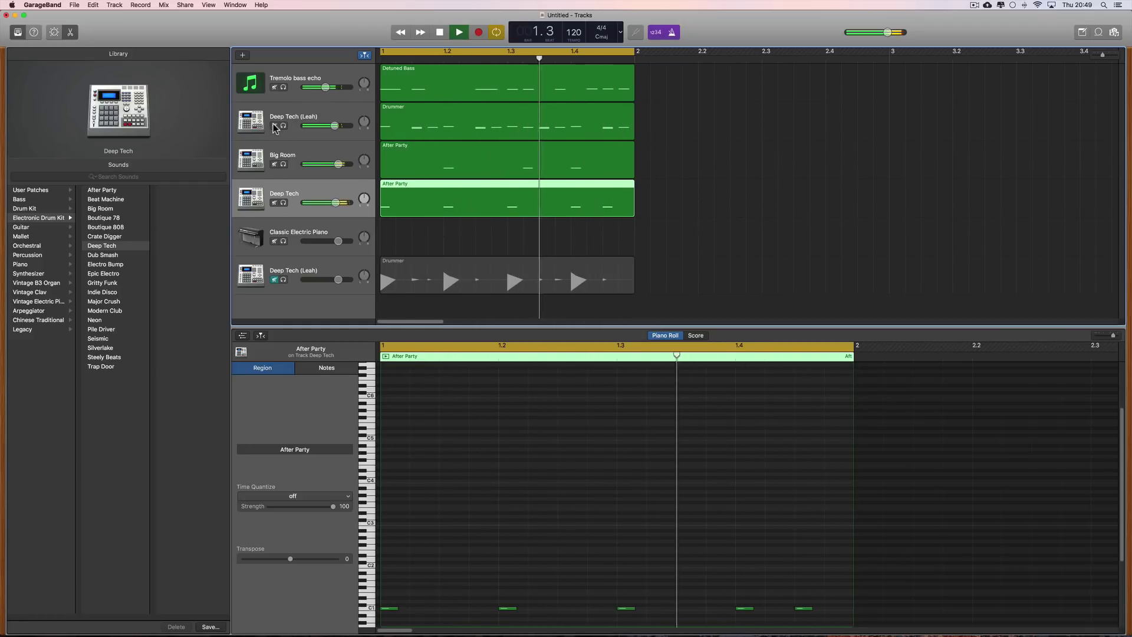
left_click_drag(275, 127, 274, 202)
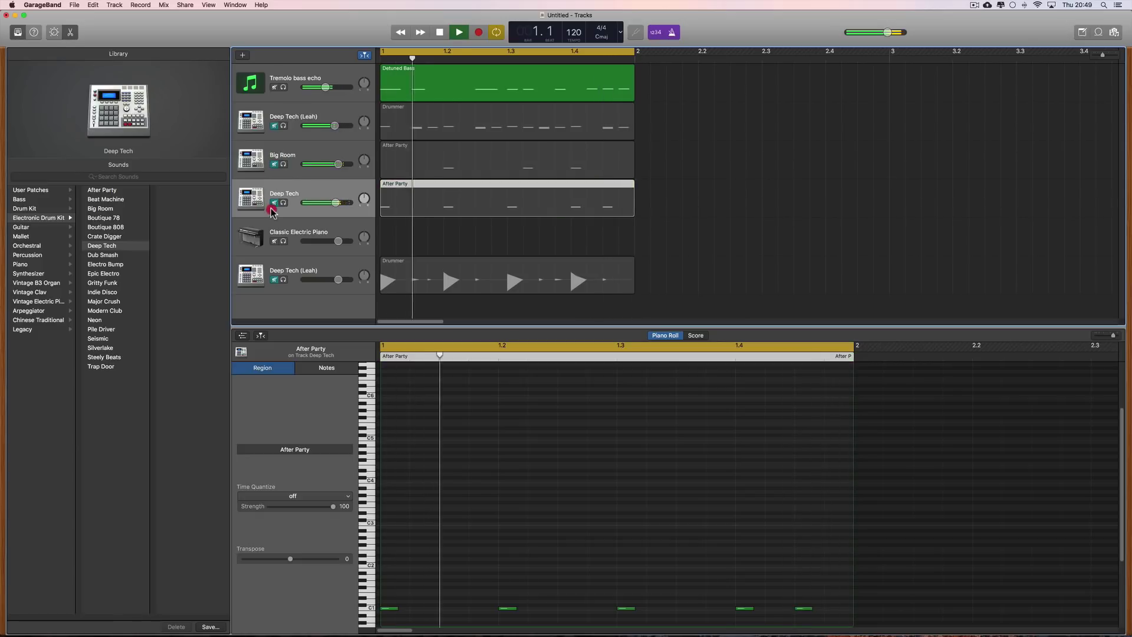
- Raise the new Drummer track's volume to about +0.7 dB and swap mutes to compare it with the three earlier drum tracks
left_click(275, 280)
left_click_drag(338, 280, 341, 281)
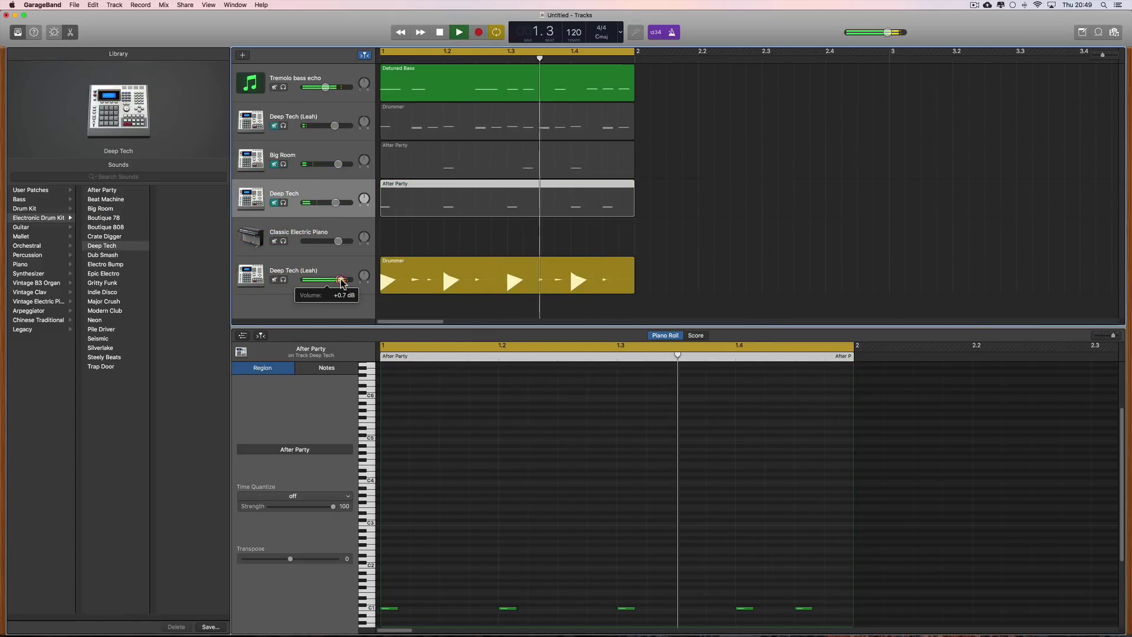
left_click(275, 281)
left_click_drag(274, 126, 278, 200)
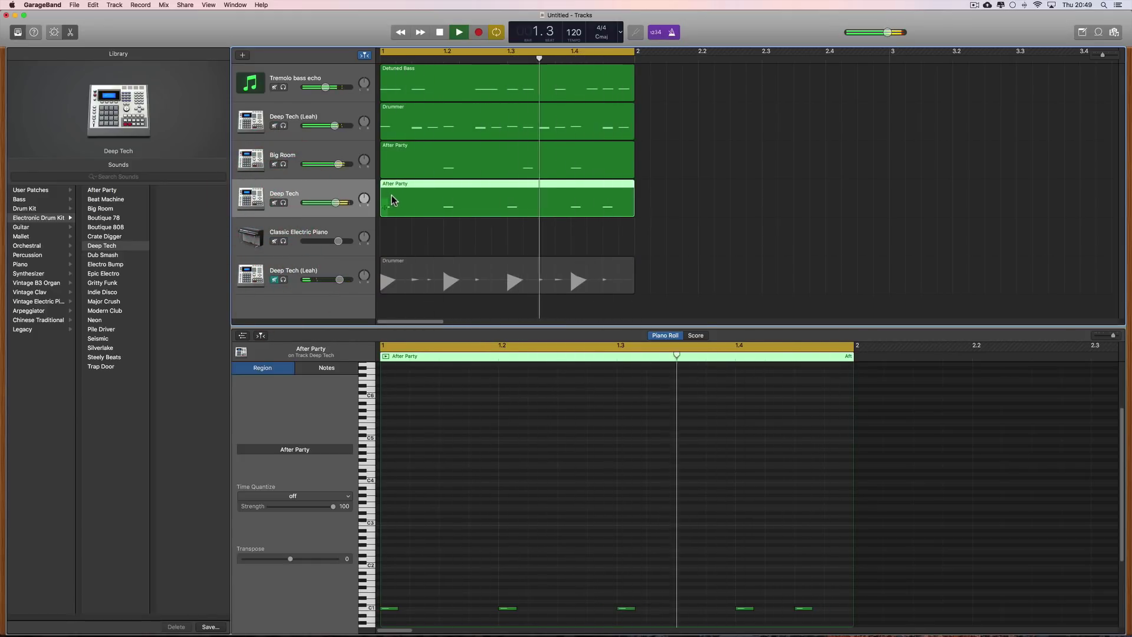
key("space")
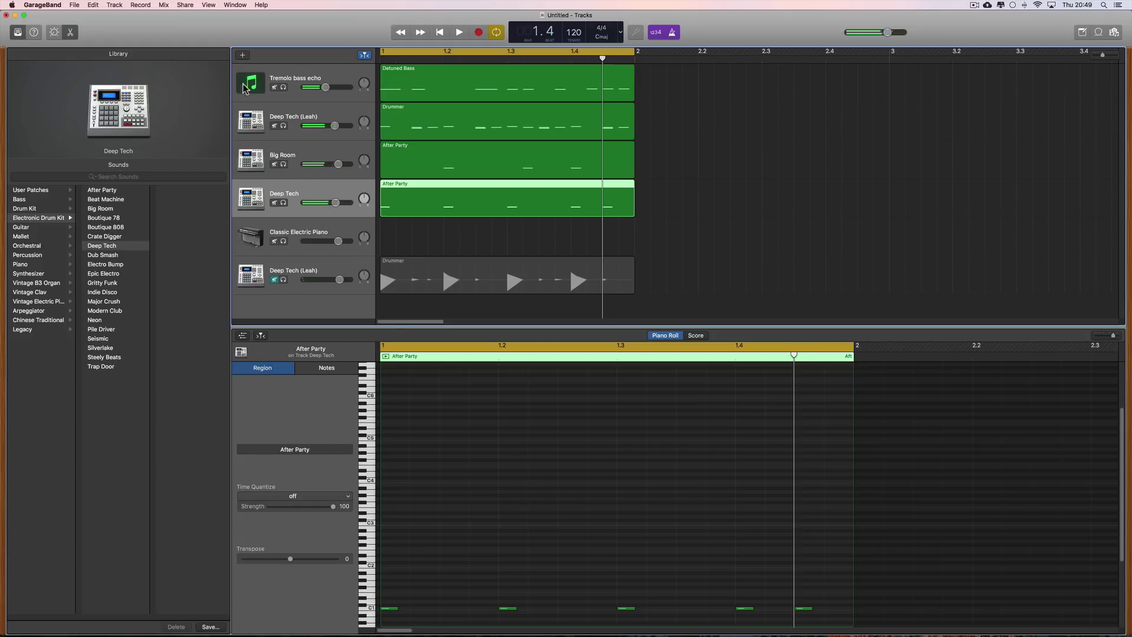
- Unmute the new Drummer track and change its drummer to Finn - Songwriter Percussion with fills at minimum
left_click(314, 266)
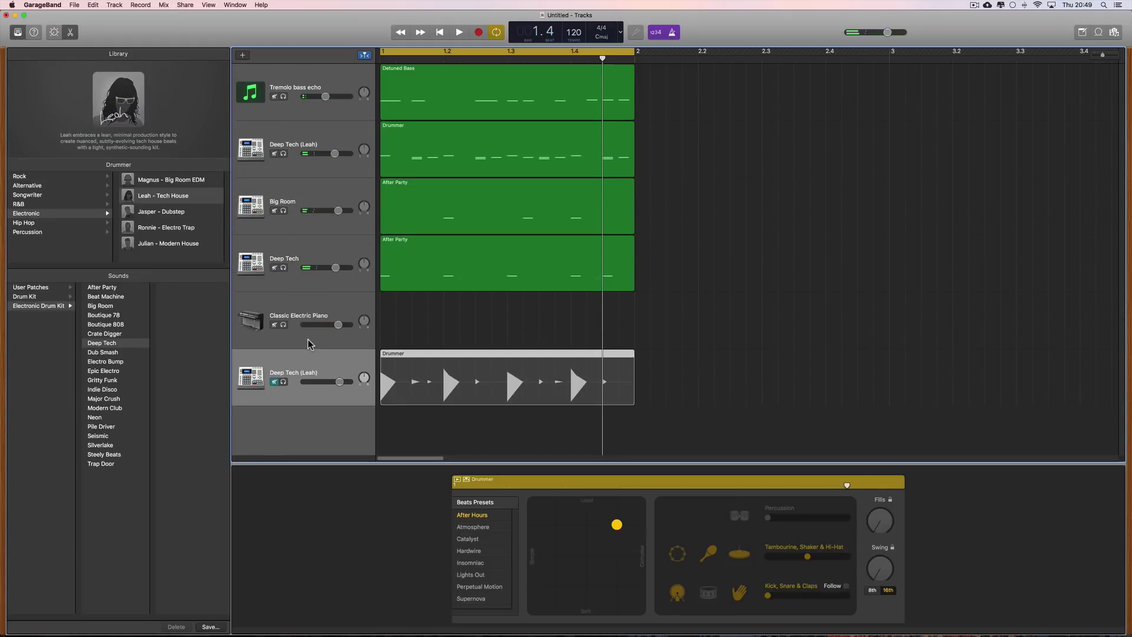
left_click(273, 382)
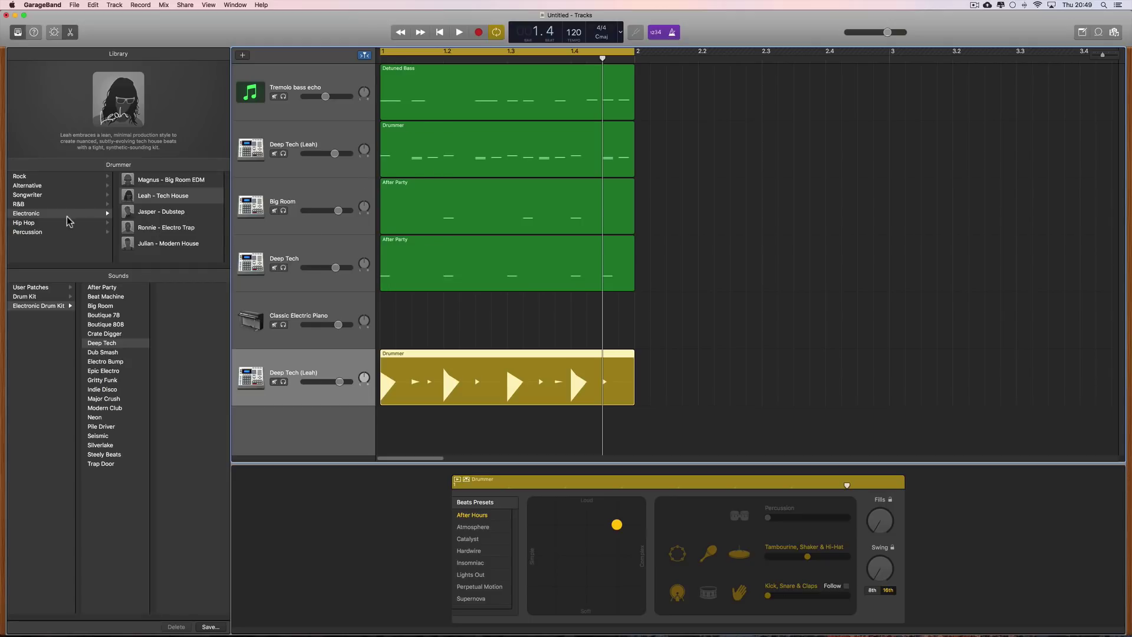
left_click(28, 233)
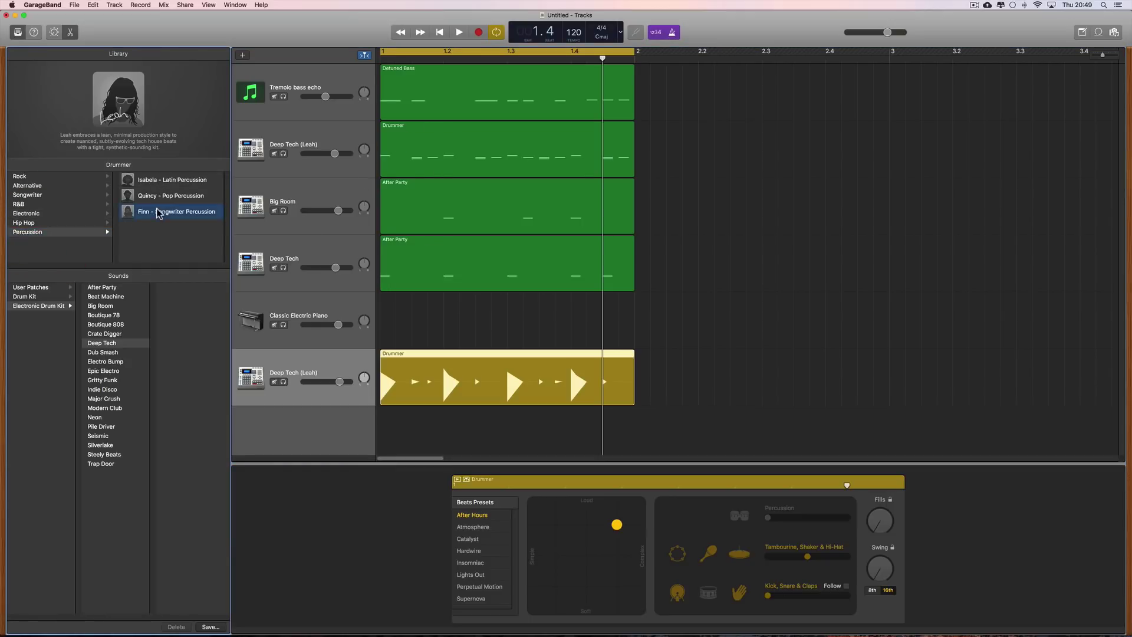
left_click(158, 211)
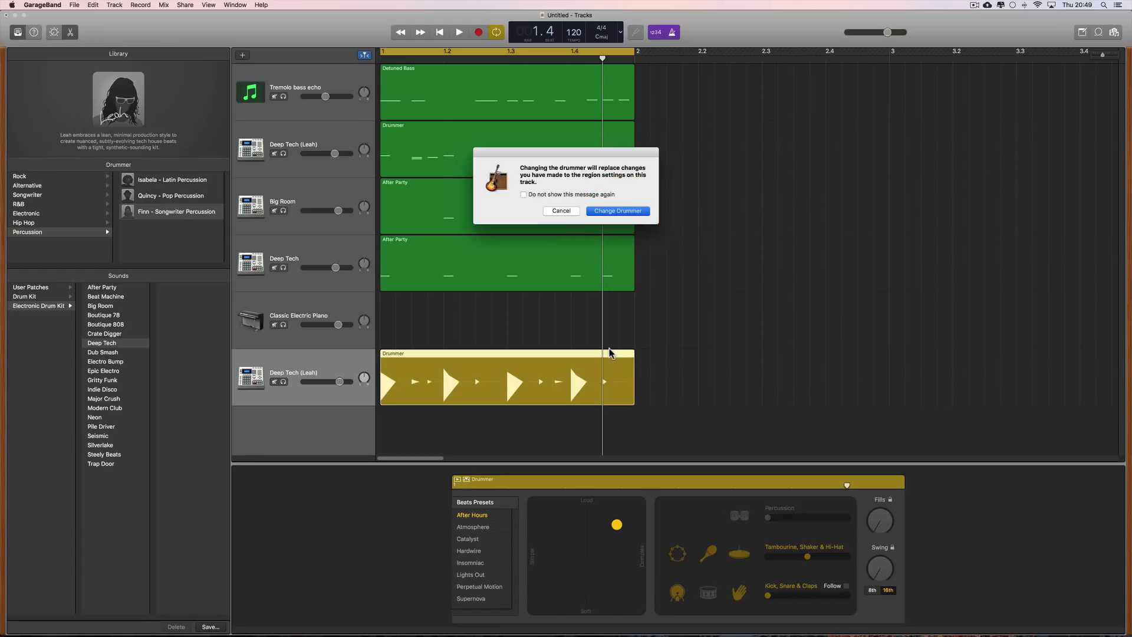
left_click_drag(908, 539, 892, 546)
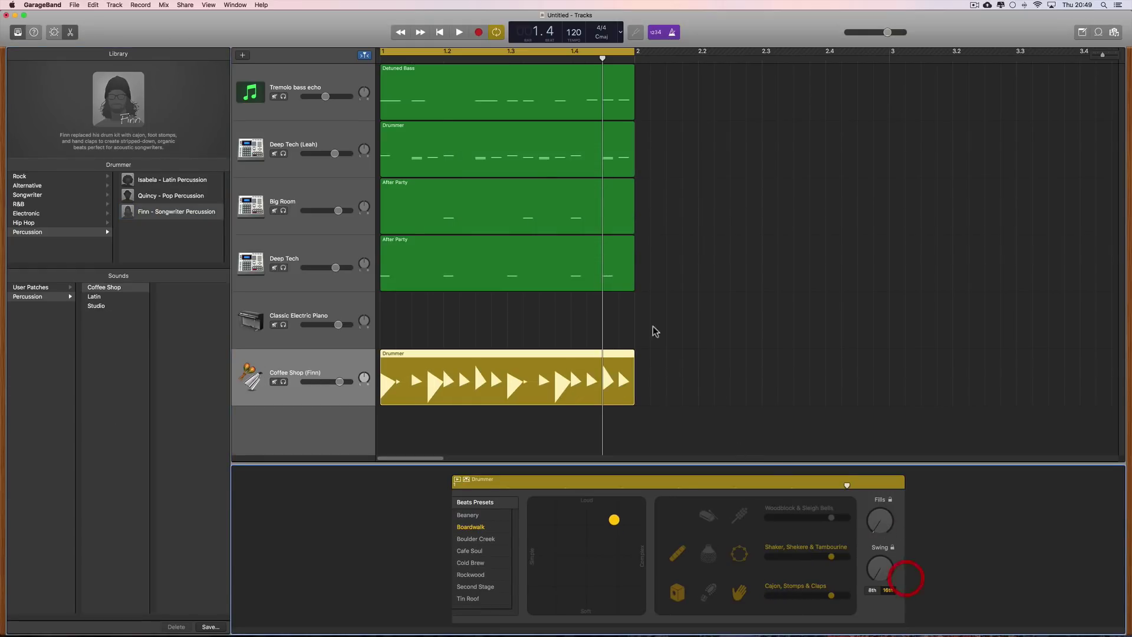
- Audition the songwriter percussion with the loop and shift its beat well toward simple
key("space")
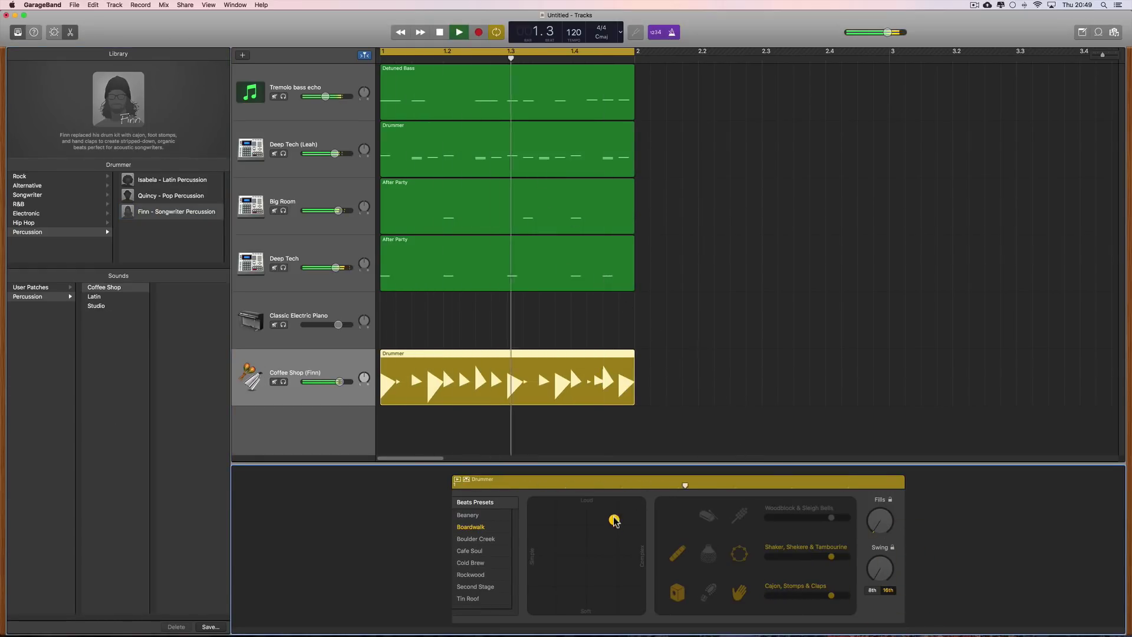
left_click_drag(614, 522, 558, 524)
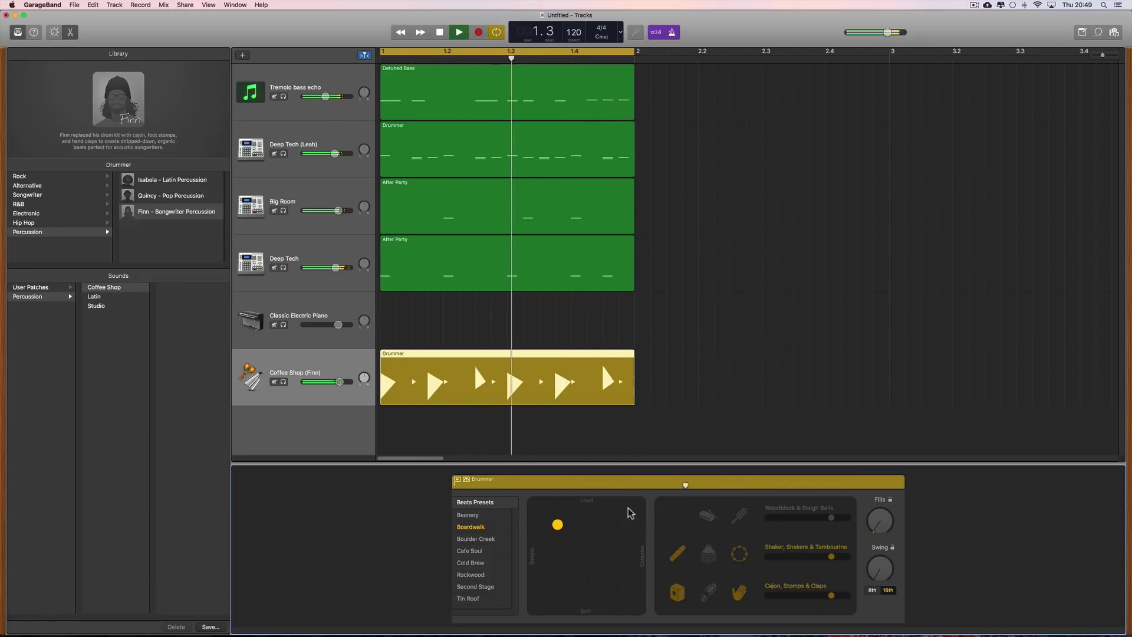
key("space")
- Try the Quincy - Pop Percussion drummer with a simpler, fairly loud beat and fills at minimum
left_click(171, 196)
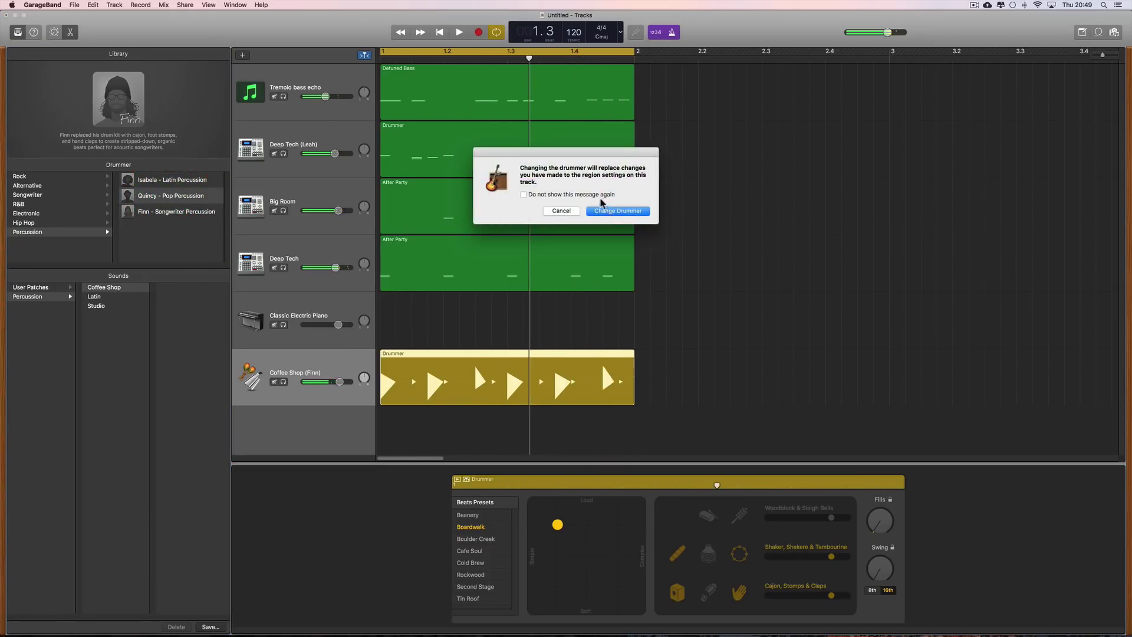
key("Return")
left_click(559, 532)
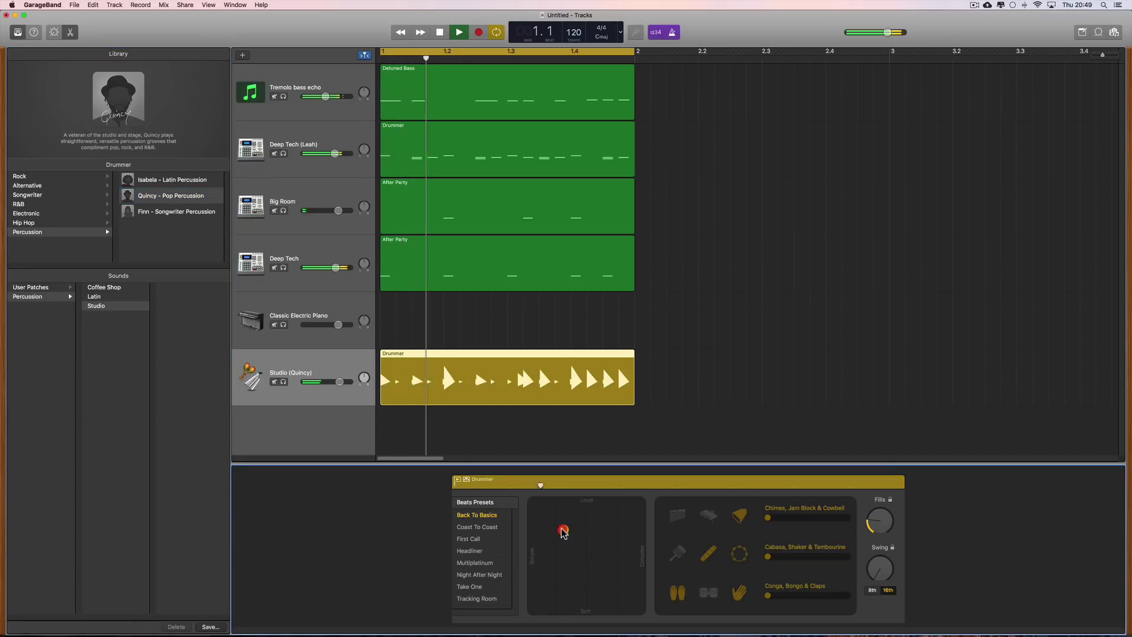
left_click(708, 591)
left_click(880, 568)
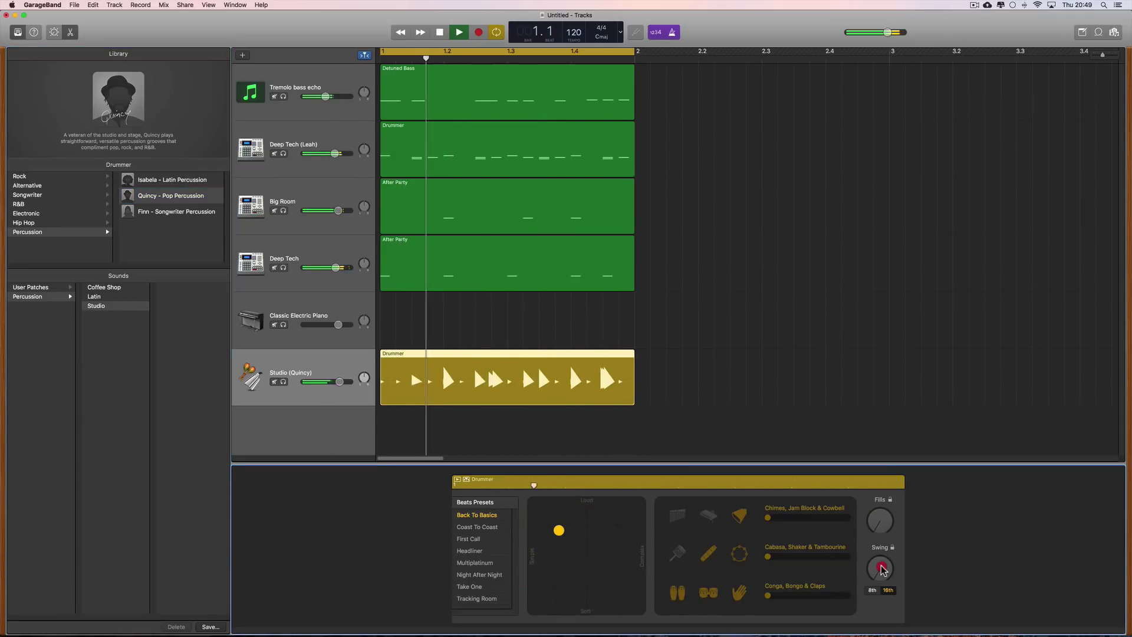
left_click(678, 552)
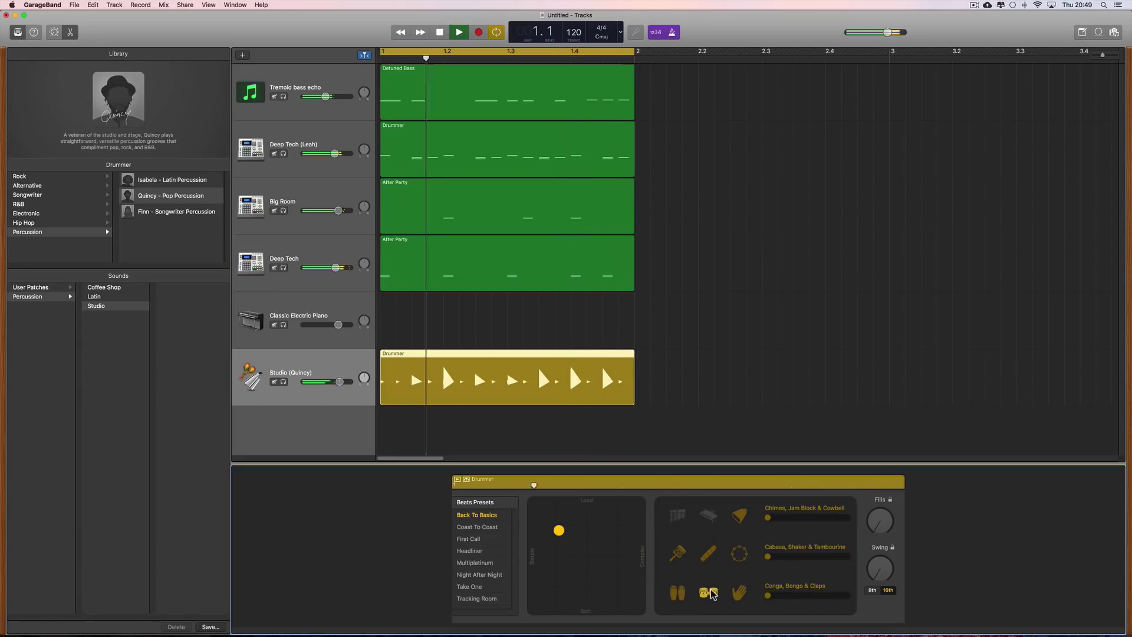
- Shift the pop percussion beat toward loud and complex, and turn off its congas and claps
left_click_drag(589, 535, 617, 530)
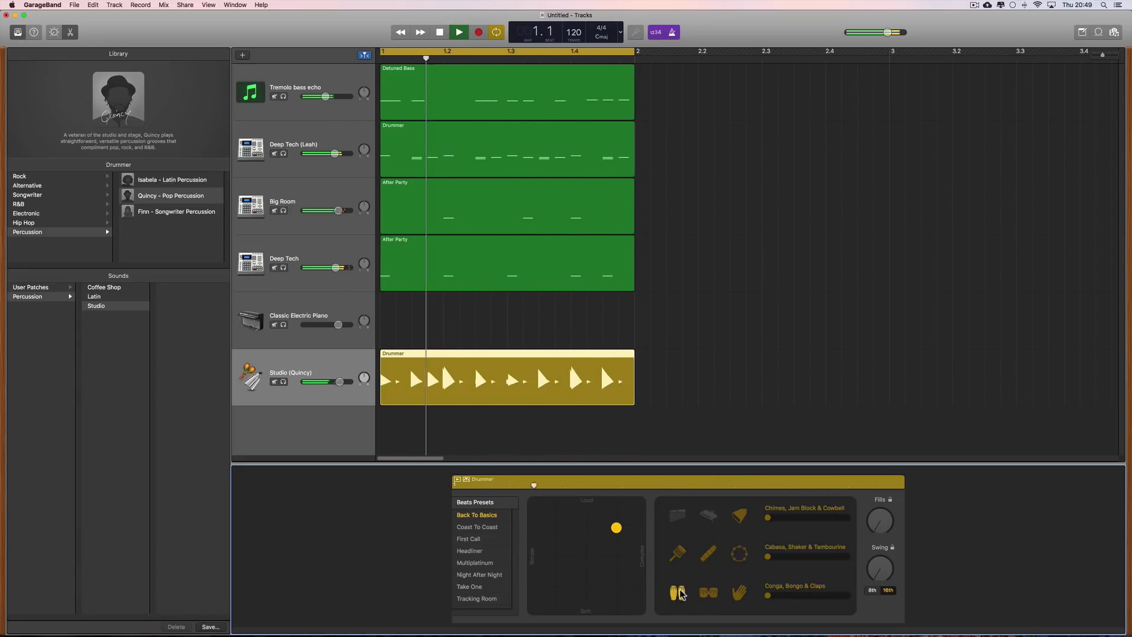
left_click(678, 592)
left_click(734, 593)
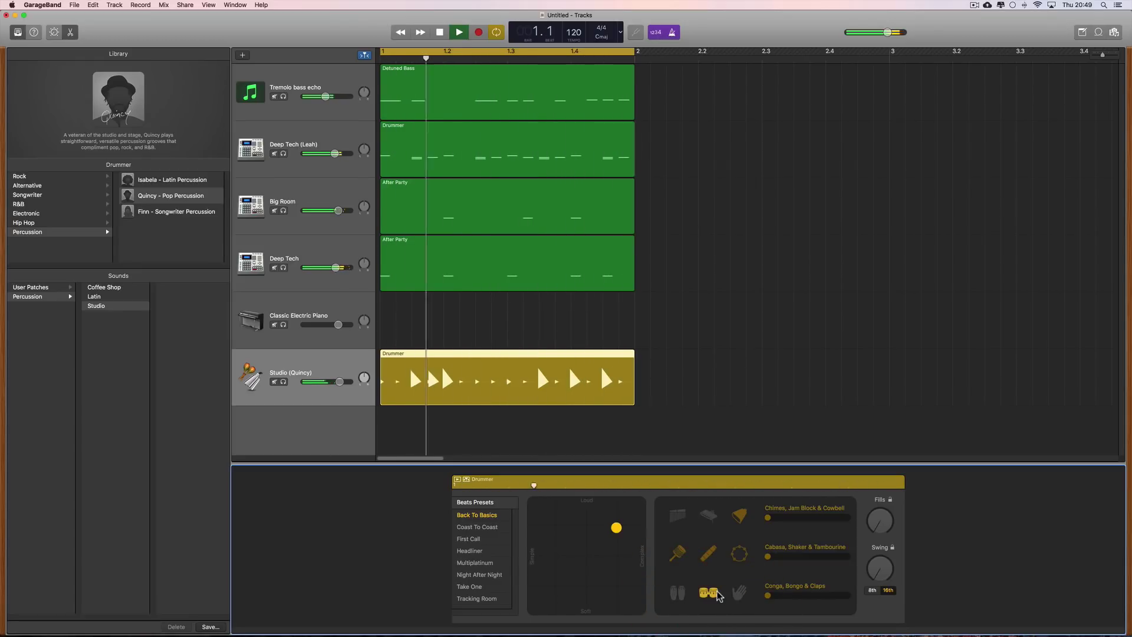
- Change the track's drummer to Isabela - Latin Percussion and turn its fills down to minimum
left_click(159, 179)
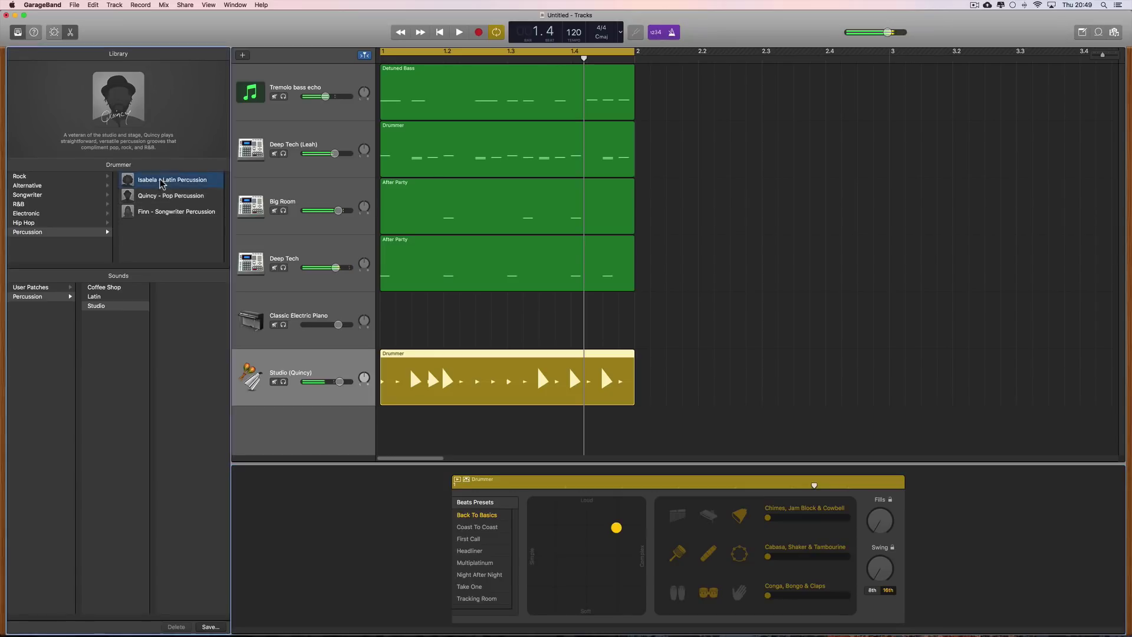
left_click(618, 210)
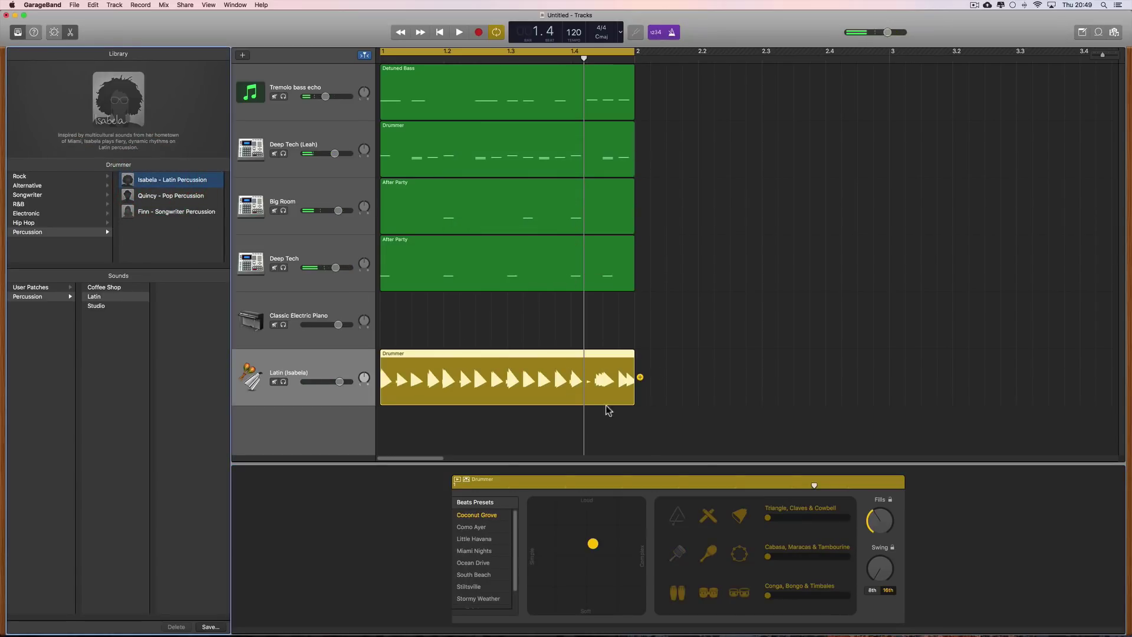
left_click(890, 580)
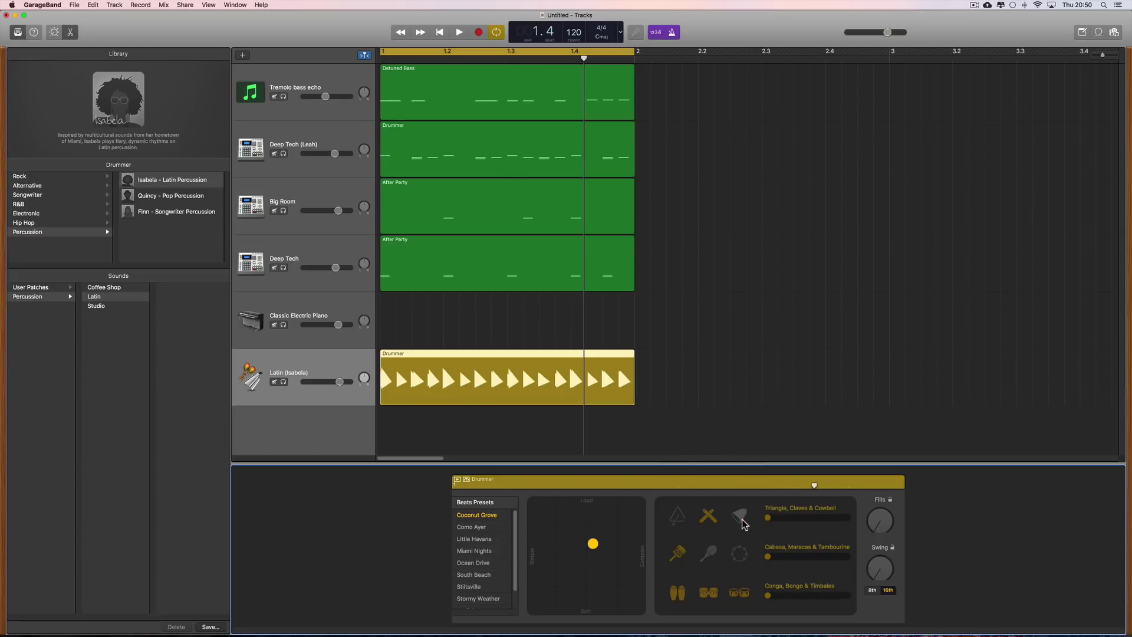
- Play the loop, shift the Latin percussion beat toward simple and lower the track's volume slightly
key("space")
left_click_drag(593, 543, 554, 542)
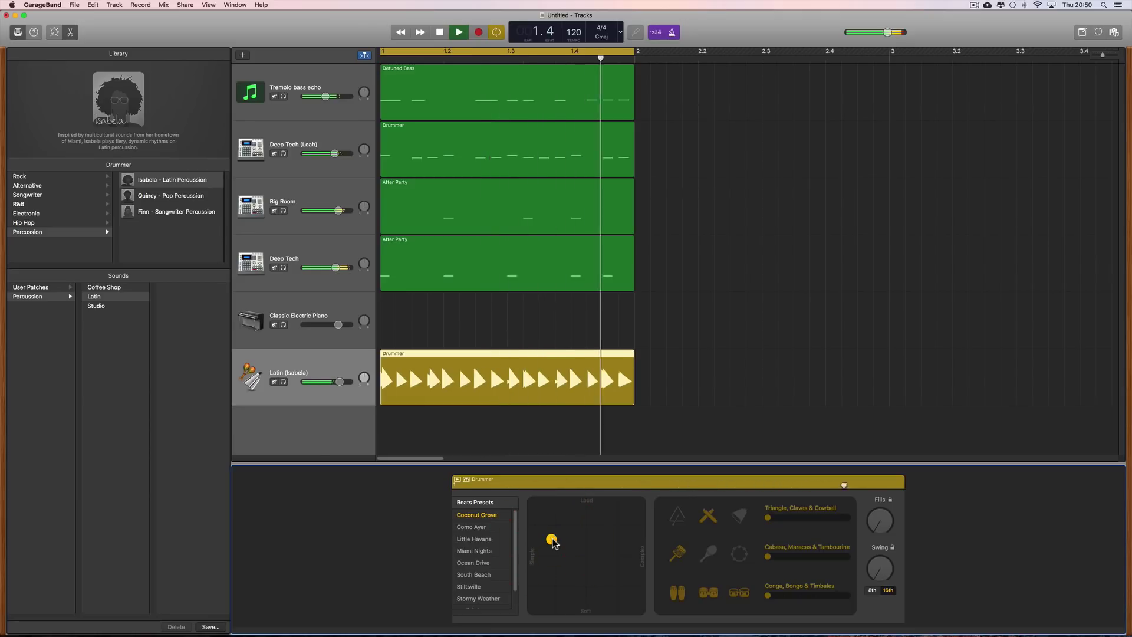
left_click_drag(340, 382, 333, 386)
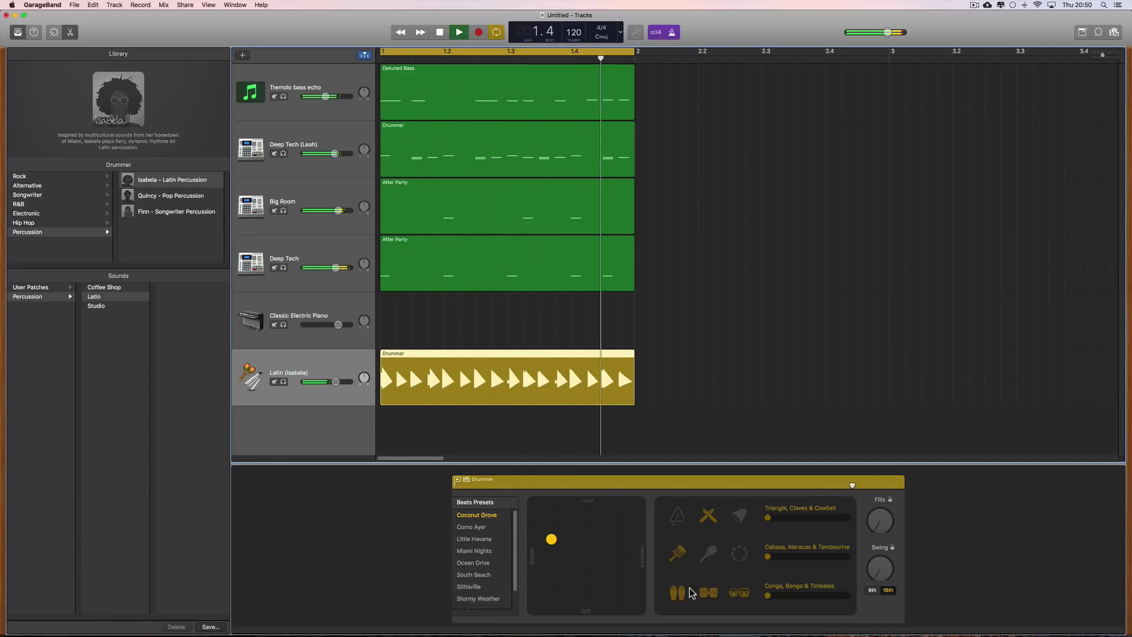
- Swap timbales for cowbell, setting the Triangle, Claves & Cowbell variation to 3 and Conga, Bongo & Timbales to 2
left_click(739, 592)
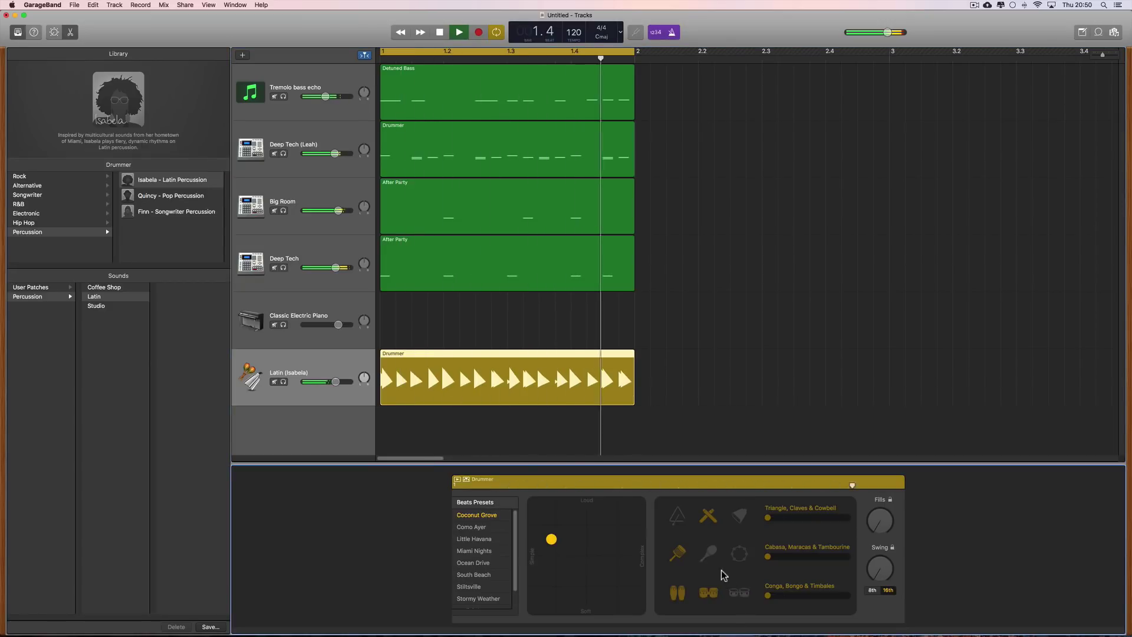
left_click(740, 516)
left_click_drag(770, 517, 801, 518)
left_click(784, 596)
- Audition Conga, Bongo & Timbales variations 3 to 6, return to 2, and settle the beat toward simple before stopping playback
left_click(553, 539)
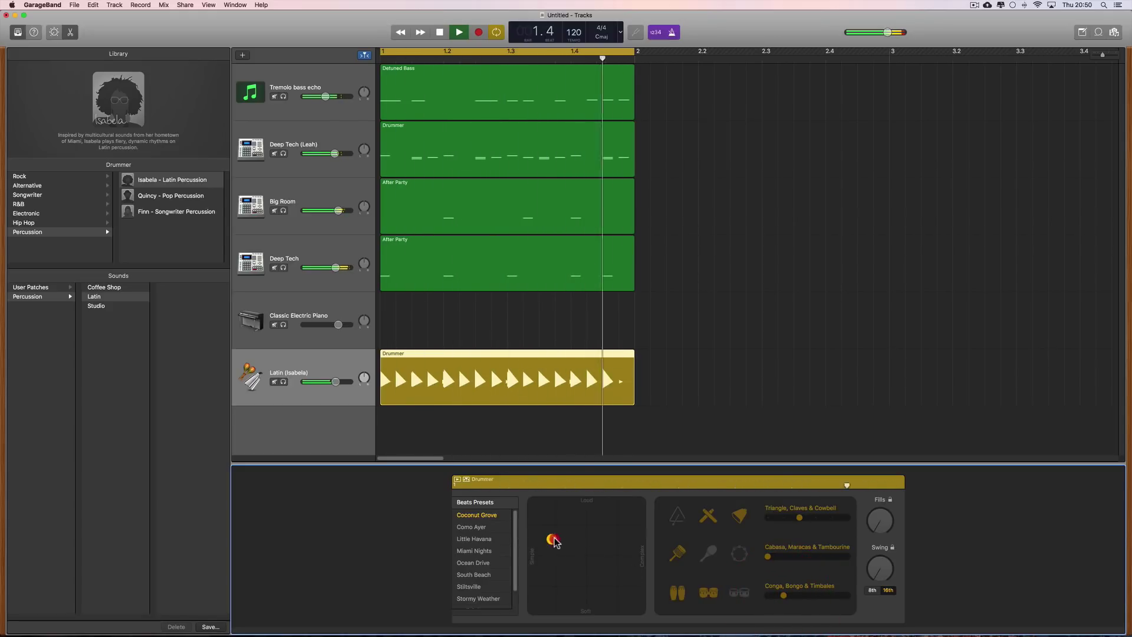
left_click_drag(554, 540, 586, 538)
left_click_drag(785, 596, 800, 597)
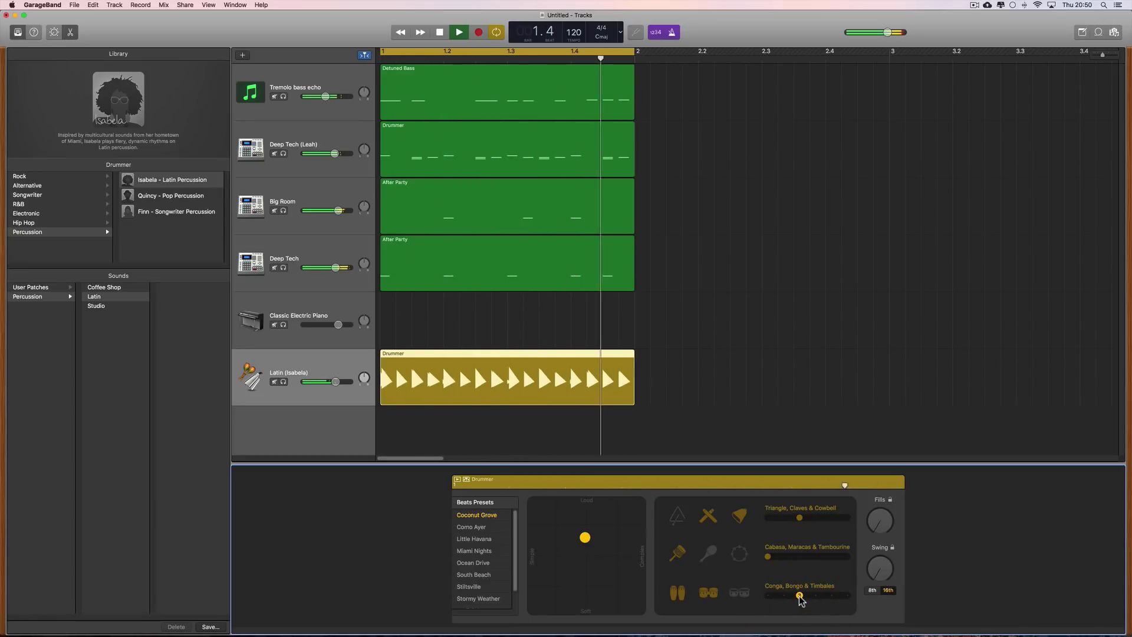
left_click(815, 596)
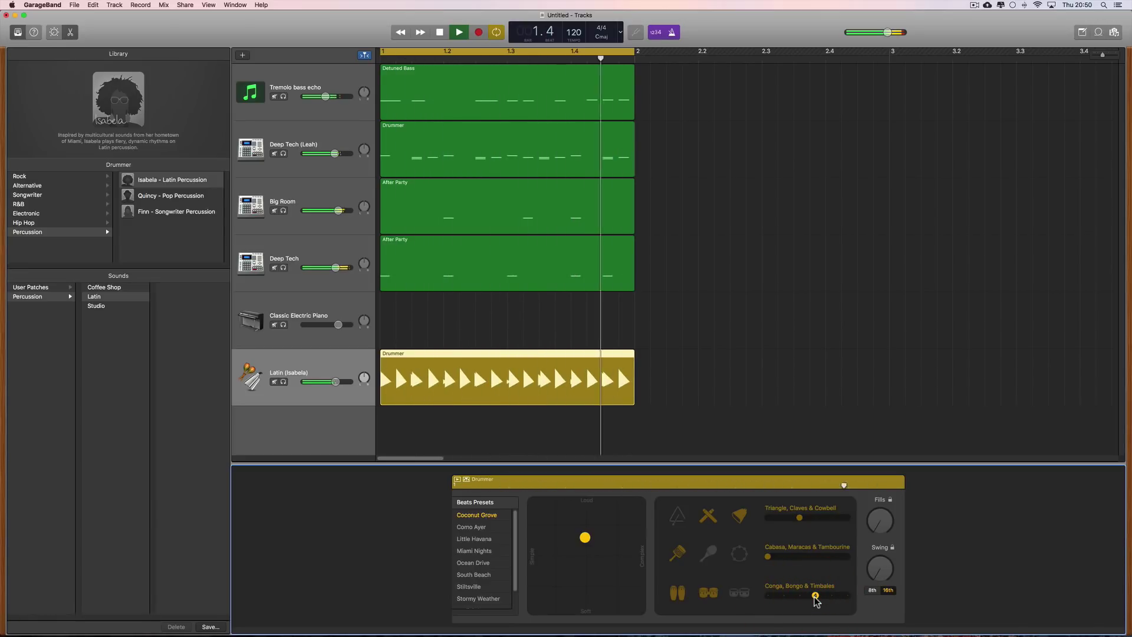
left_click(830, 596)
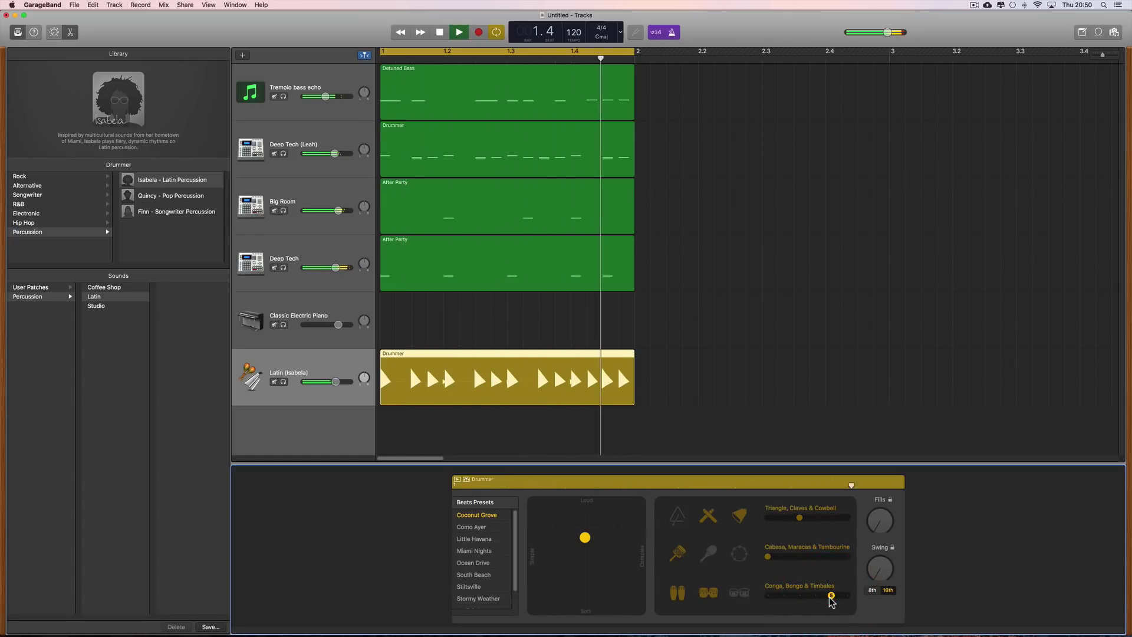
left_click(845, 596)
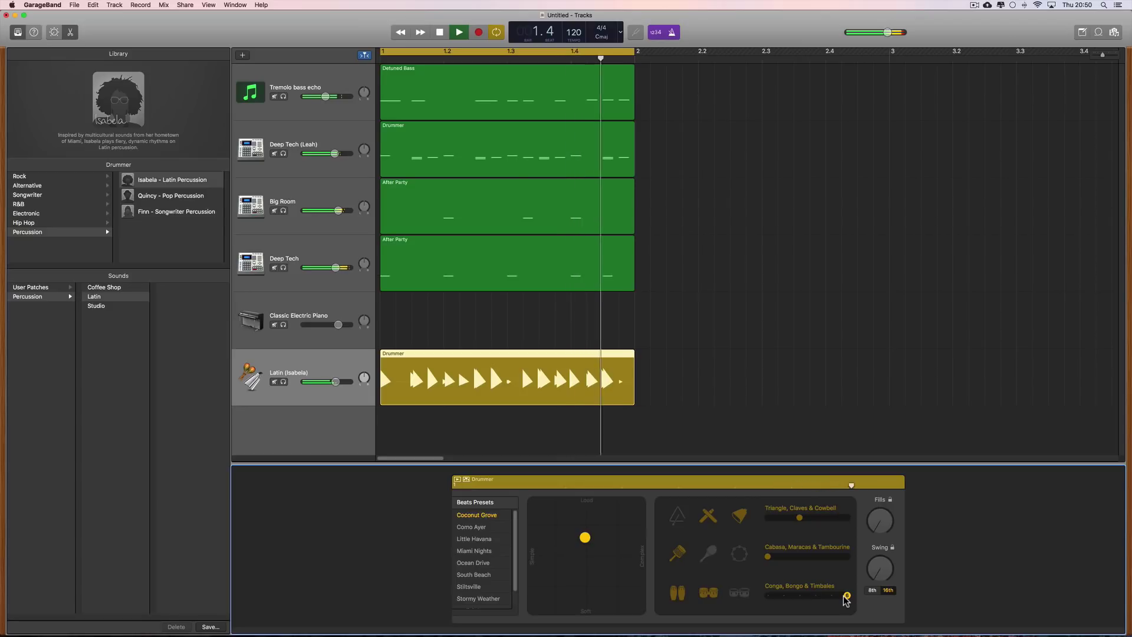
left_click(784, 595)
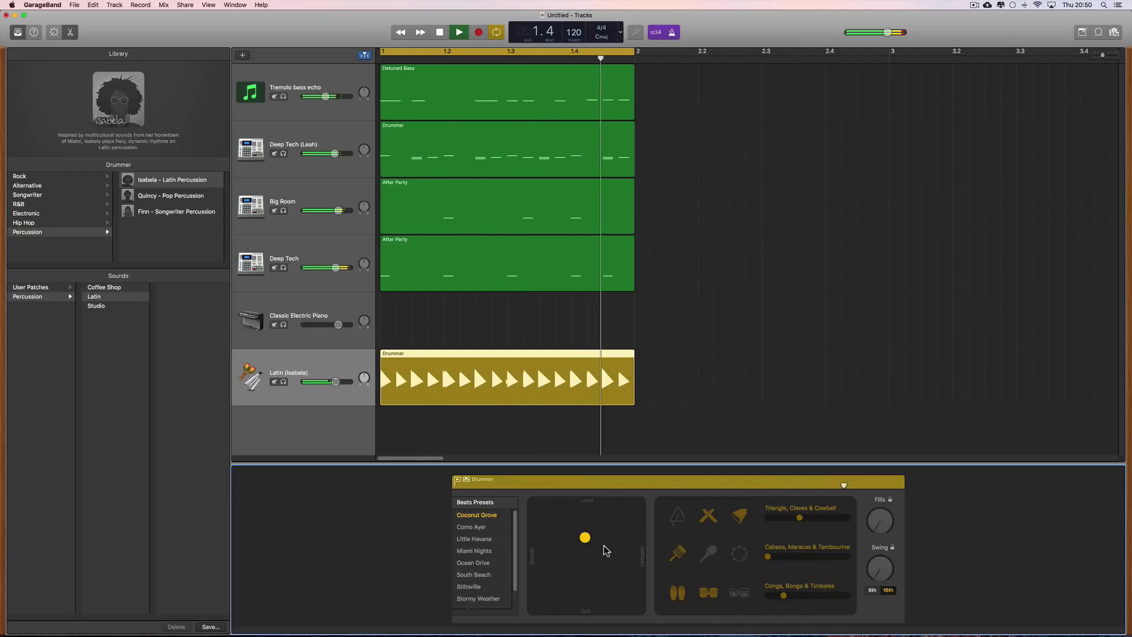
left_click_drag(585, 538, 559, 538)
key("space")
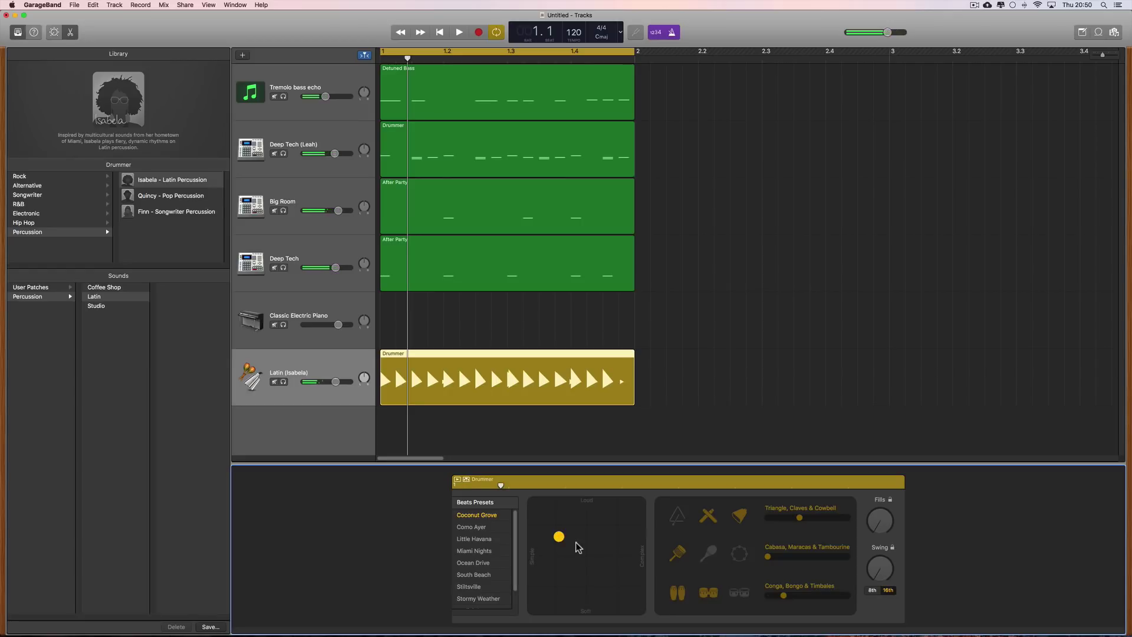